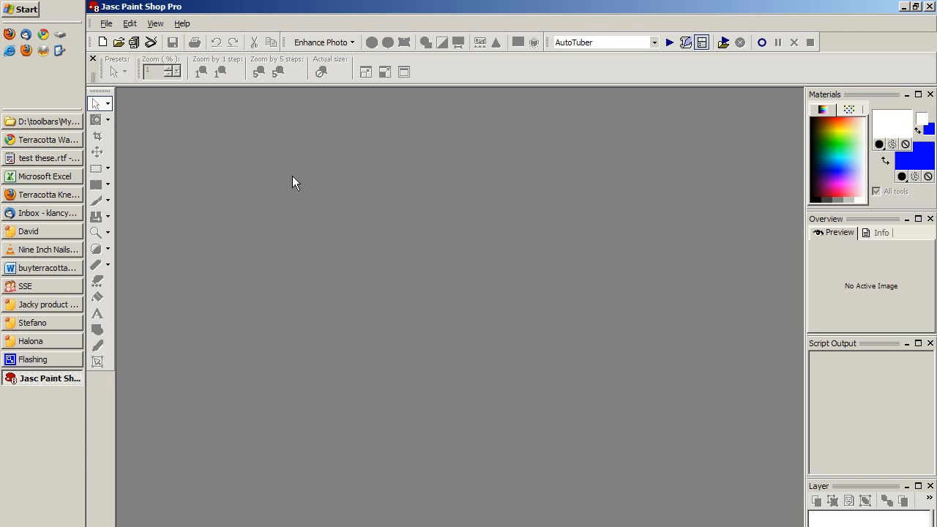
# - Open the screen capture setup and accept full-screen capture activated by the F12 hot key, with the cursor included and multiple captures enabled
pyautogui.click(106, 23)
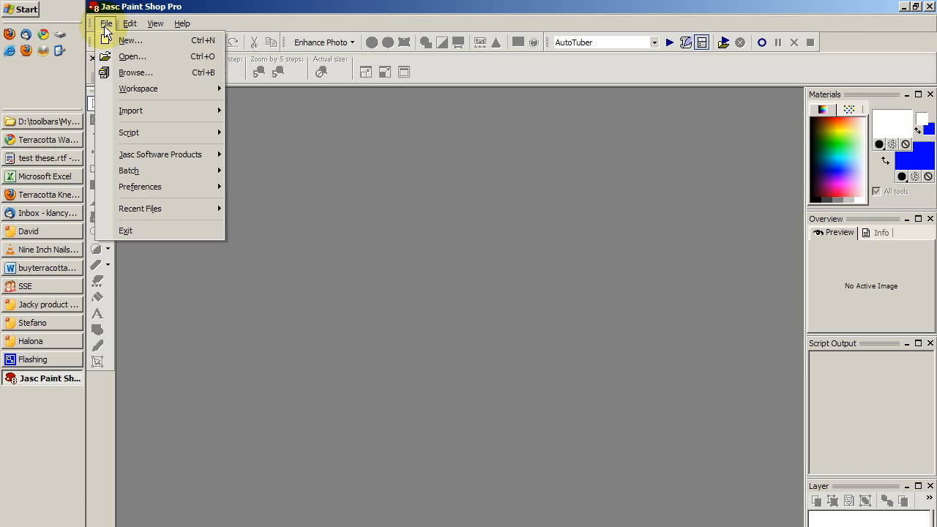
pyautogui.moveTo(134, 112)
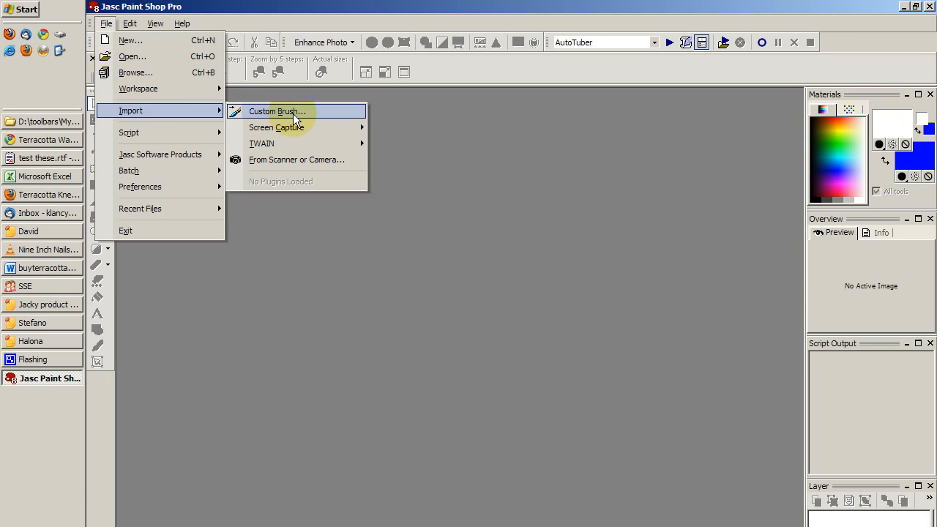
pyautogui.moveTo(302, 130)
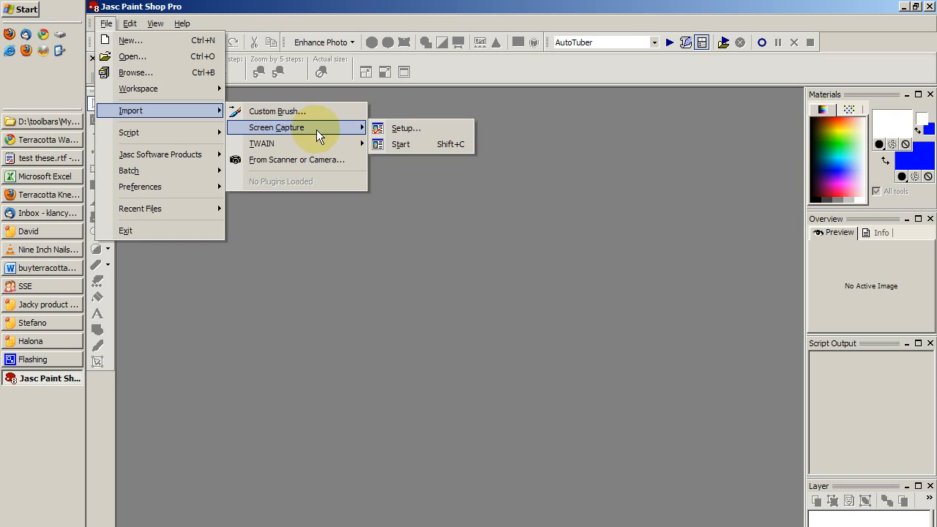
pyautogui.click(403, 129)
pyautogui.moveTo(474, 300); pyautogui.dragTo(349, 181)
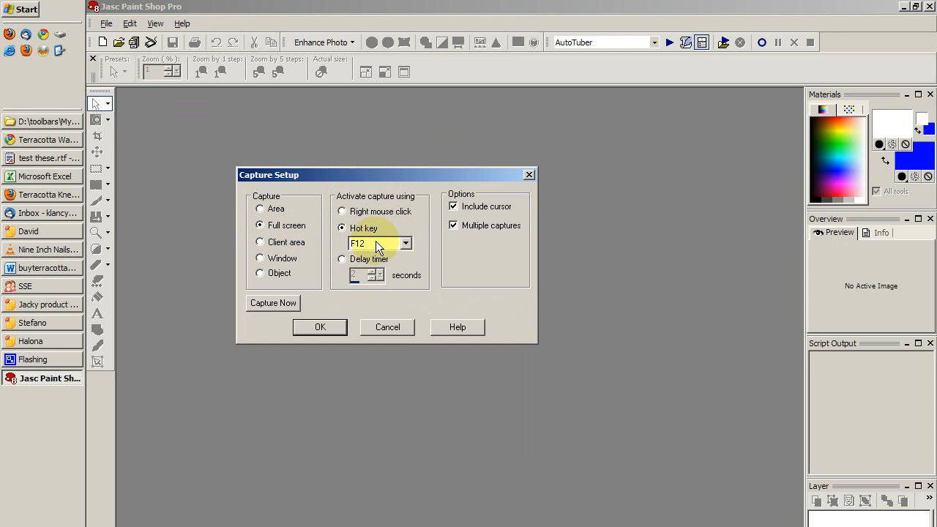
pyautogui.click(411, 242)
pyautogui.click(405, 243)
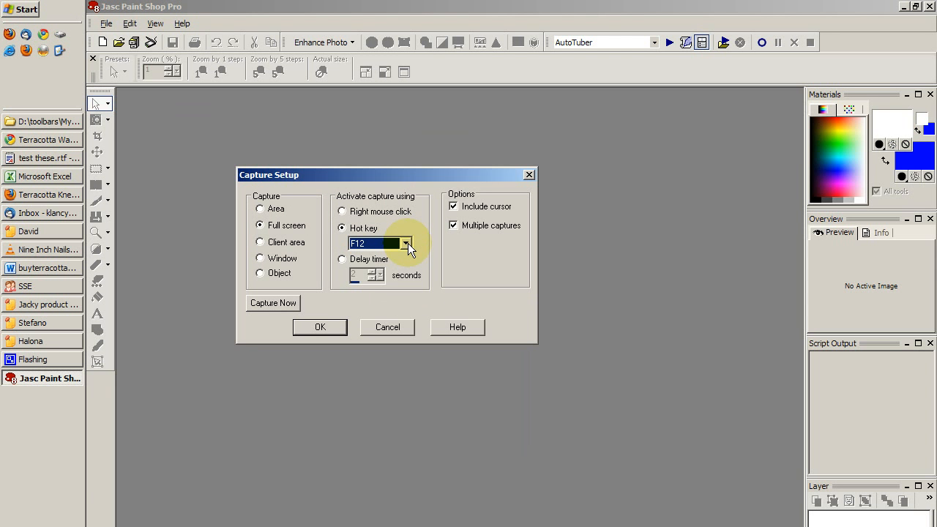
pyautogui.moveTo(465, 175); pyautogui.dragTo(486, 172)
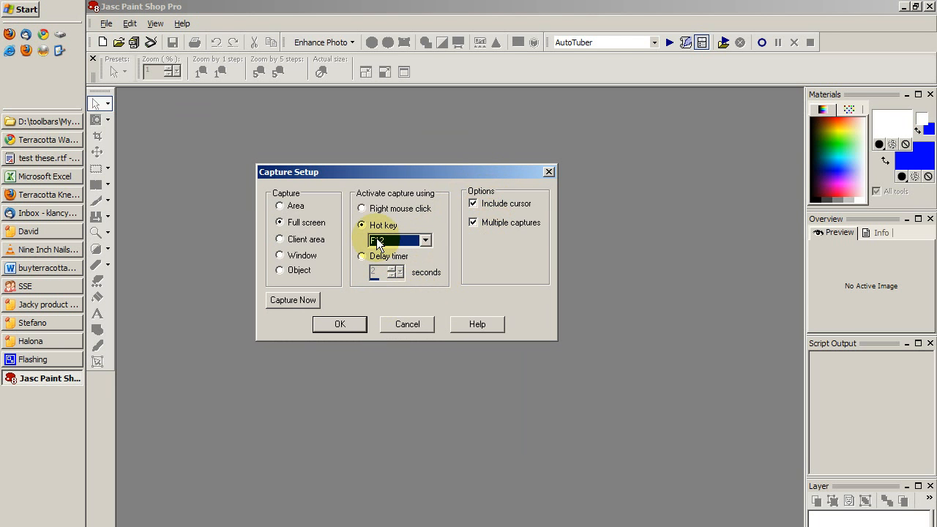
pyautogui.click(338, 324)
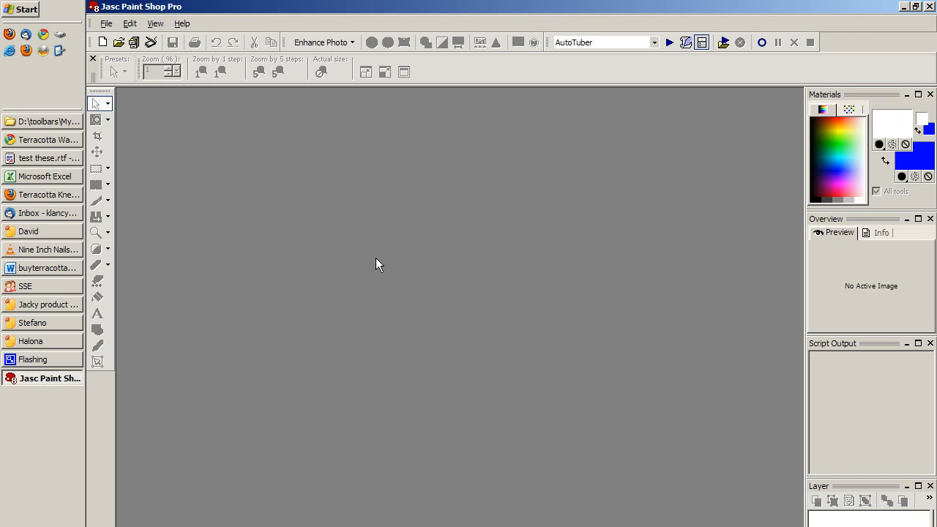
# - Start the screen capture to capture the Terracotta Warriors website
pyautogui.click(106, 24)
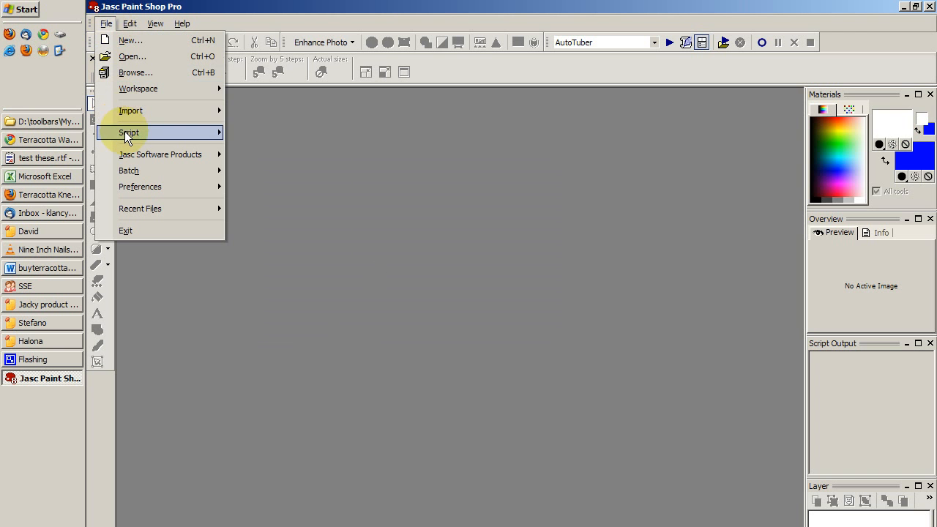
pyautogui.moveTo(127, 131)
pyautogui.moveTo(147, 110)
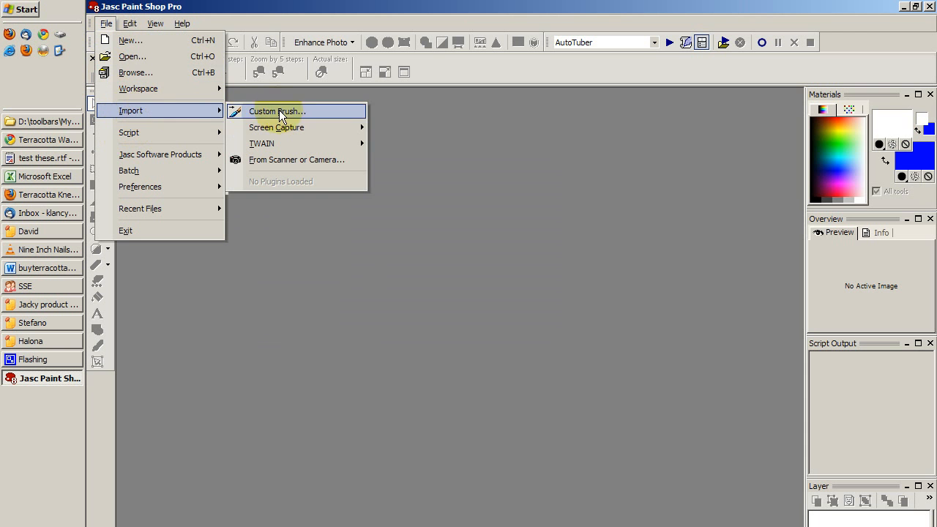
pyautogui.moveTo(296, 132)
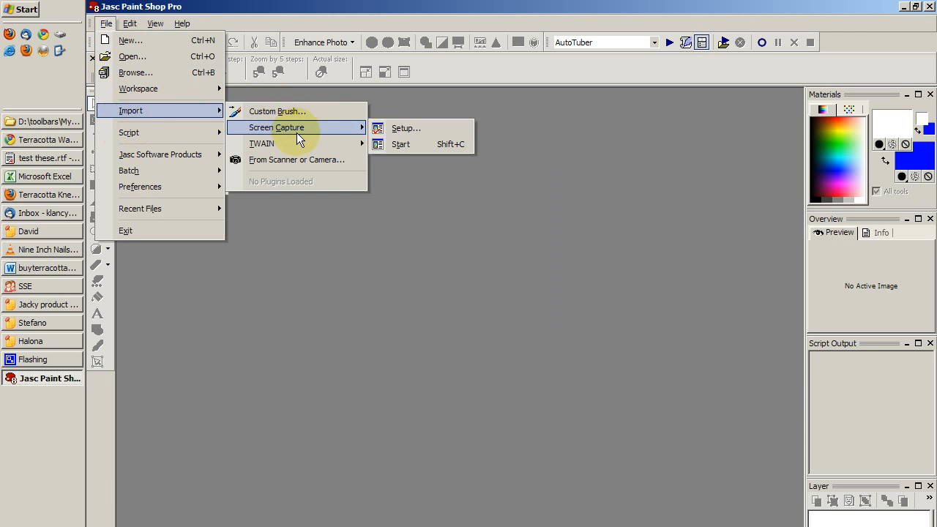
pyautogui.click(415, 147)
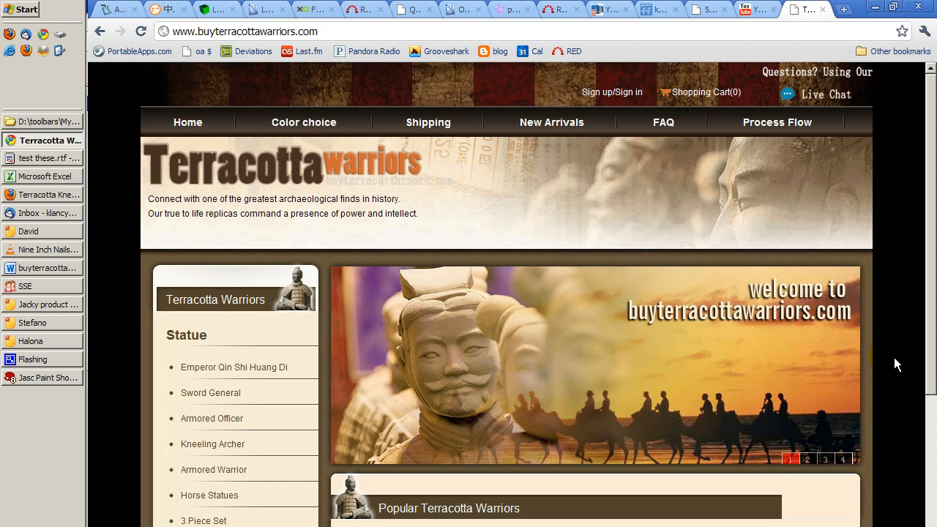
# - Switch back to Paint Shop Pro, move the Image4, Image3 and Image2 windows aside and maximize Image1
pyautogui.click(49, 379)
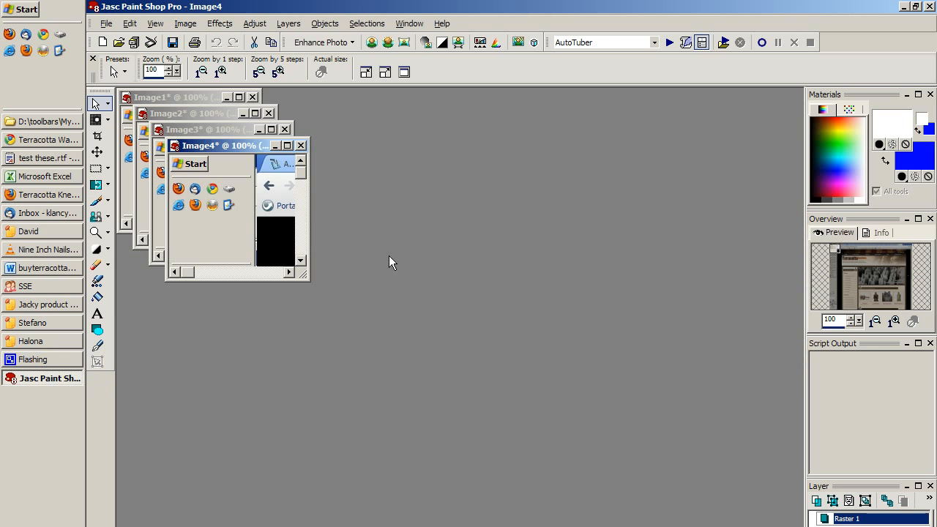
pyautogui.moveTo(212, 146); pyautogui.dragTo(585, 431)
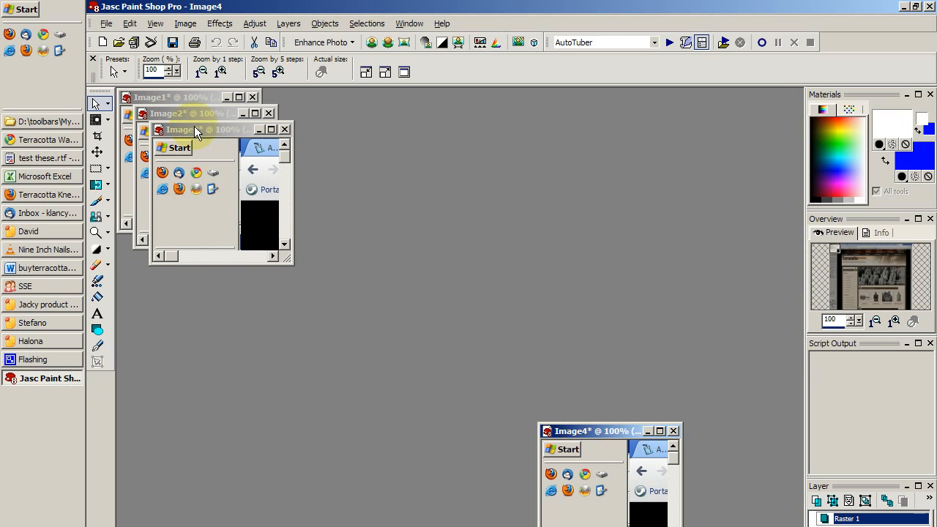
pyautogui.moveTo(194, 131); pyautogui.dragTo(483, 402)
pyautogui.moveTo(212, 114); pyautogui.dragTo(448, 329)
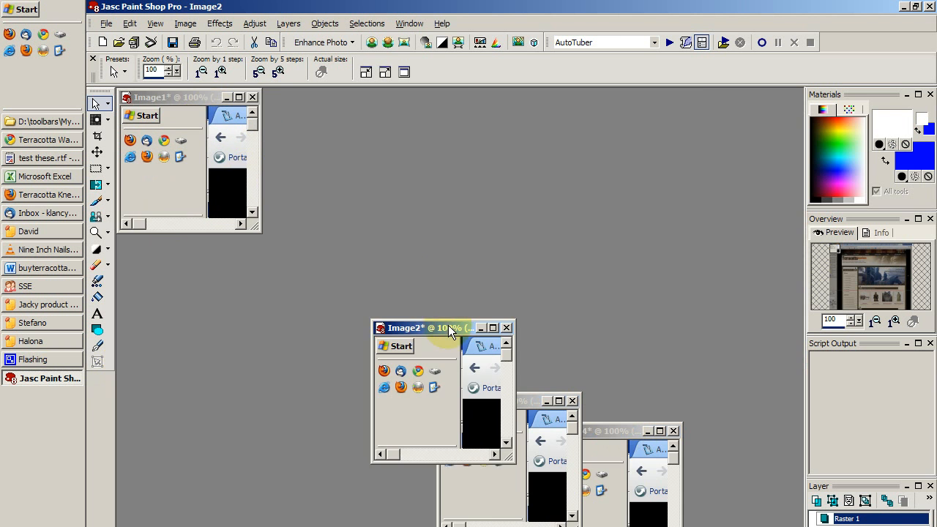
pyautogui.doubleClick(192, 99)
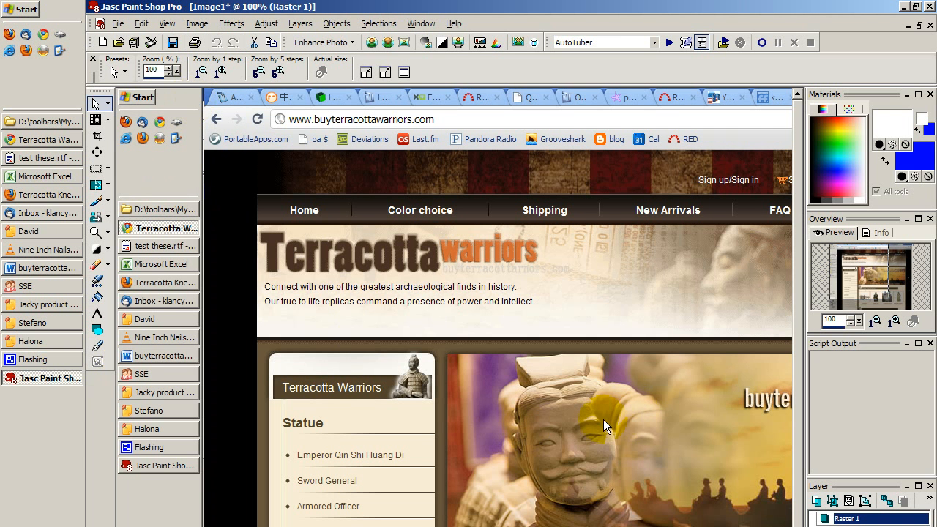
# - Select the welcome banner in Image1 with a rectangular selection and crop the image to it
pyautogui.hscroll(3, 454, 308)
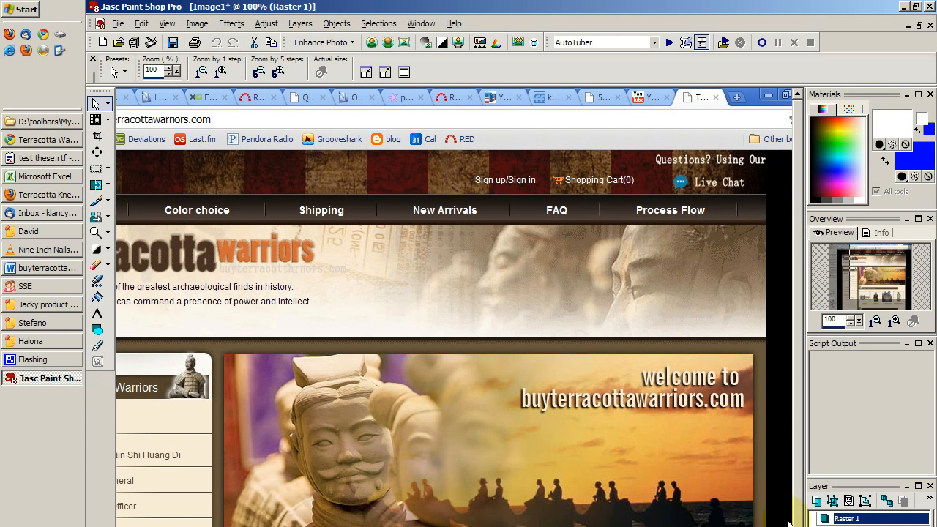
pyautogui.scroll(-3, 792, 417)
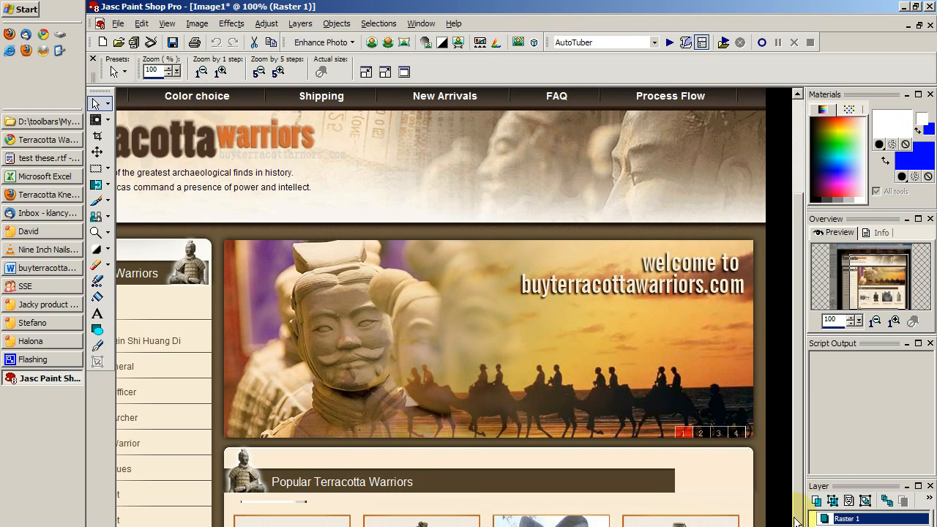
pyautogui.click(95, 170)
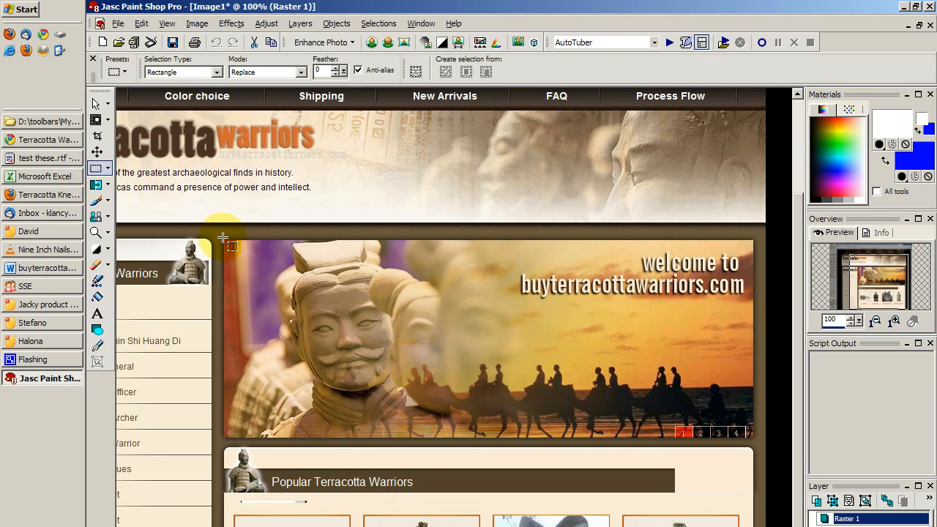
pyautogui.moveTo(222, 238); pyautogui.dragTo(756, 438)
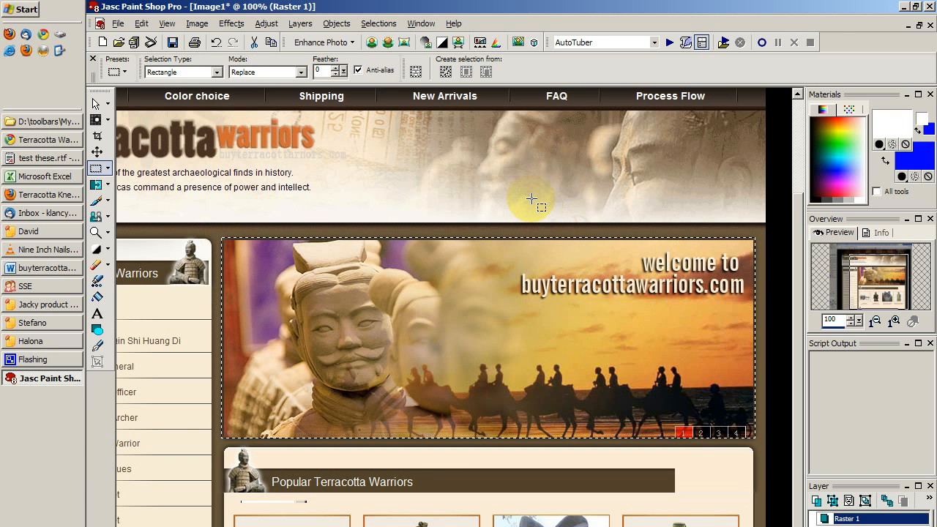
pyautogui.hotkey('shift', 'r')
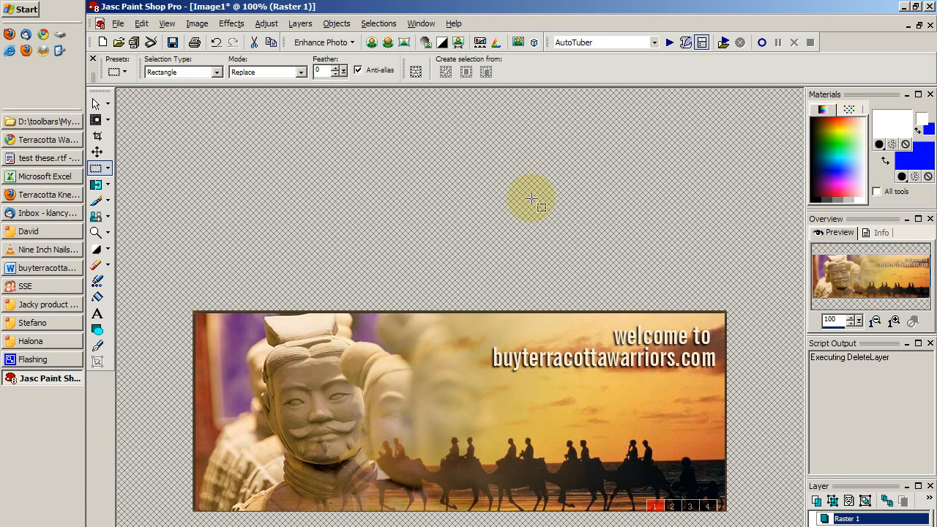
# - Crop the banner to a smaller rectangle around its middle, then undo both crops to restore the full screenshot
pyautogui.moveTo(258, 355); pyautogui.dragTo(604, 465)
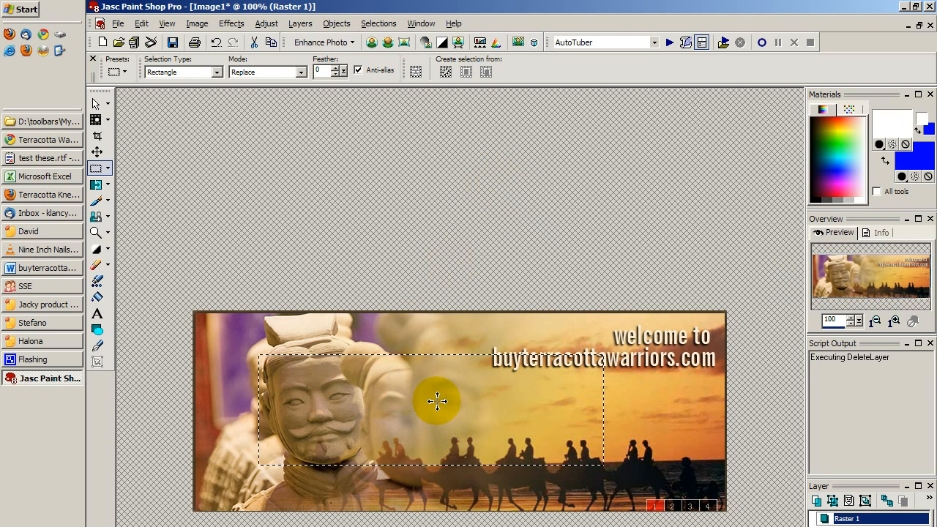
pyautogui.hotkey('shift', 'r')
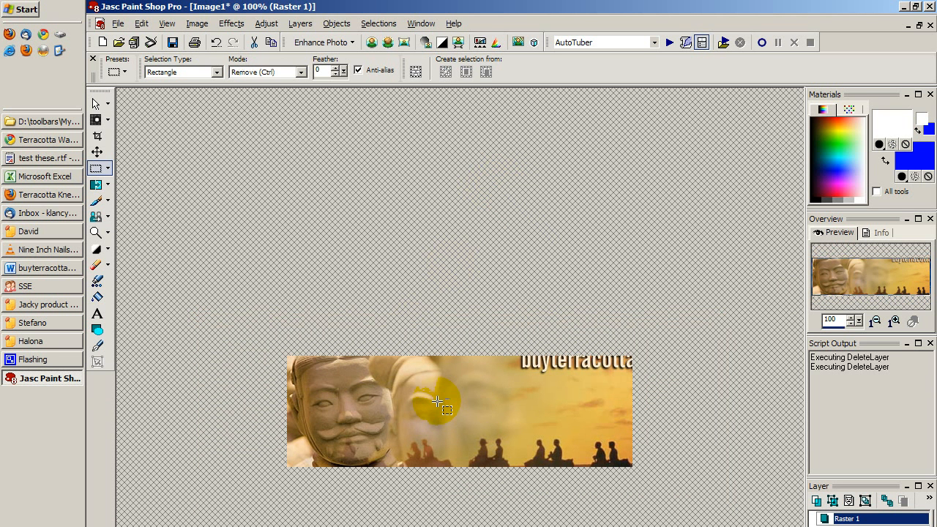
pyautogui.hotkey('ctrl', 'z')
pyautogui.hotkey('ctrl', 'd')
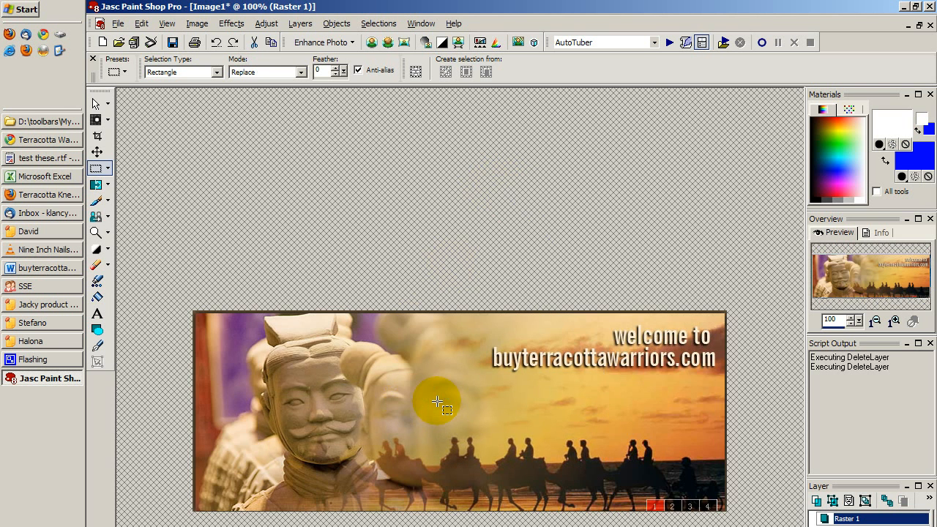
pyautogui.hotkey('ctrl', 'z')
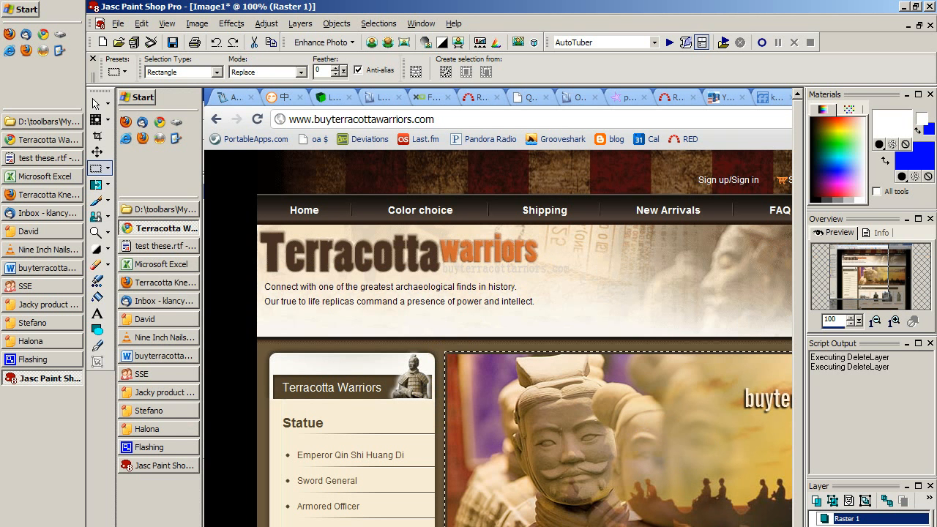
# - Clear the old selection in Image1 and draw a new rectangular selection around the welcome banner
pyautogui.hscroll(3, 454, 308)
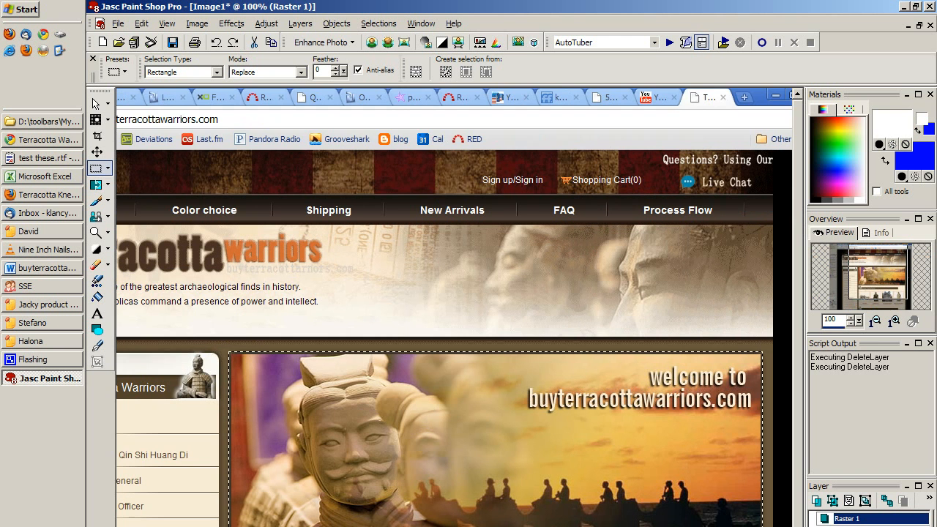
pyautogui.scroll(-2, 454, 307)
pyautogui.click(262, 273)
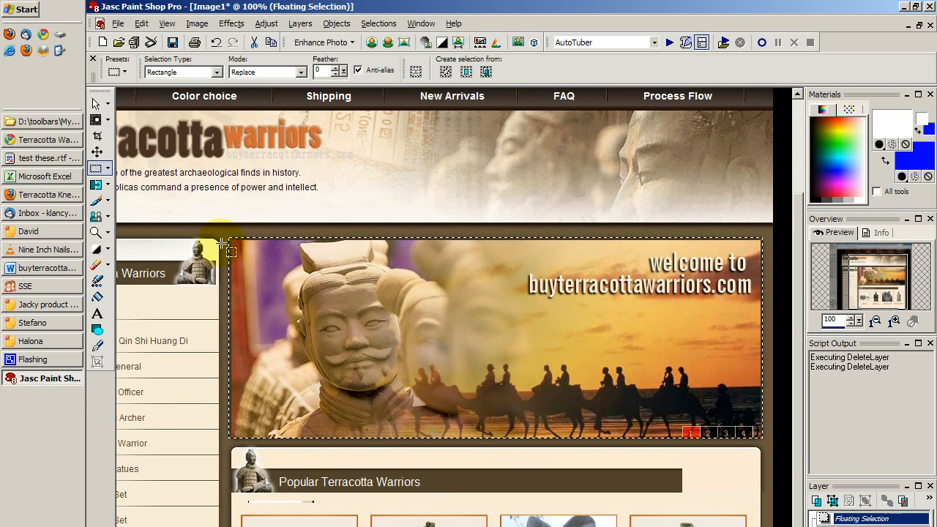
pyautogui.click(221, 243)
pyautogui.moveTo(223, 239); pyautogui.dragTo(763, 442)
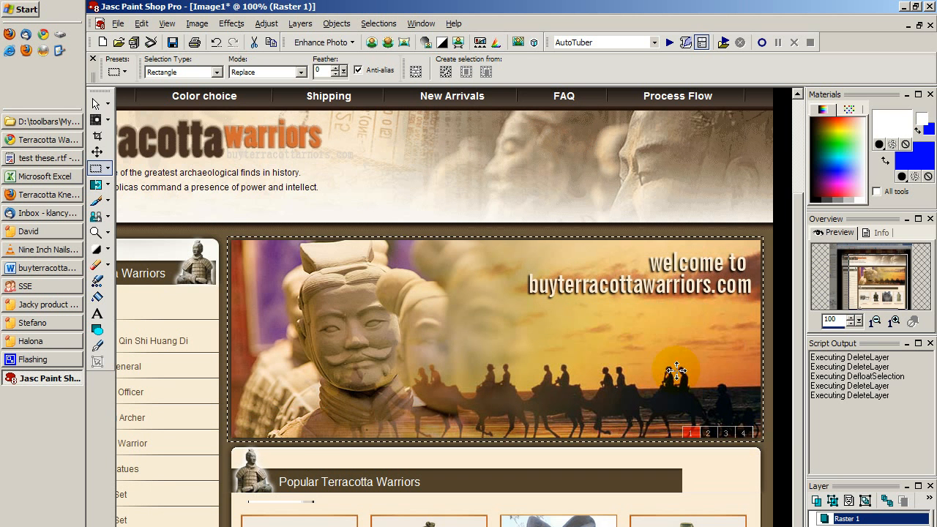
pyautogui.click(197, 24)
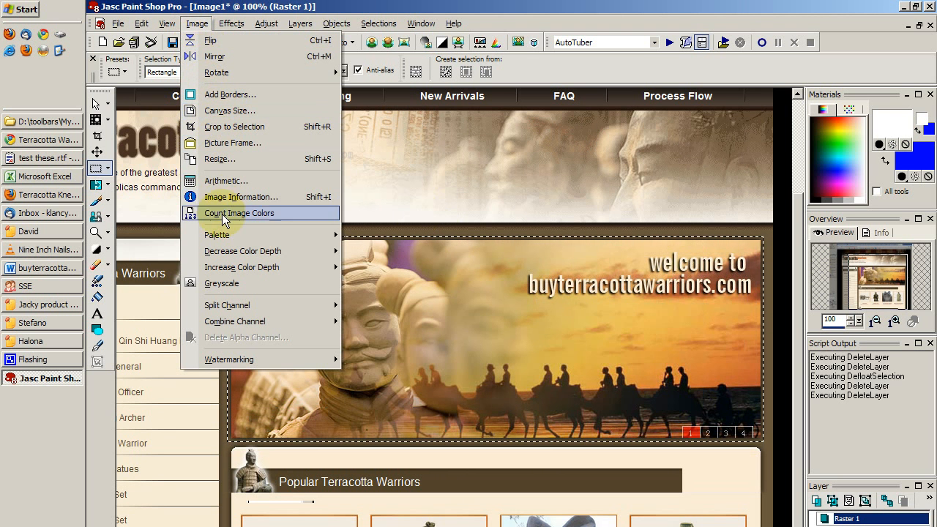
pyautogui.moveTo(116, 27)
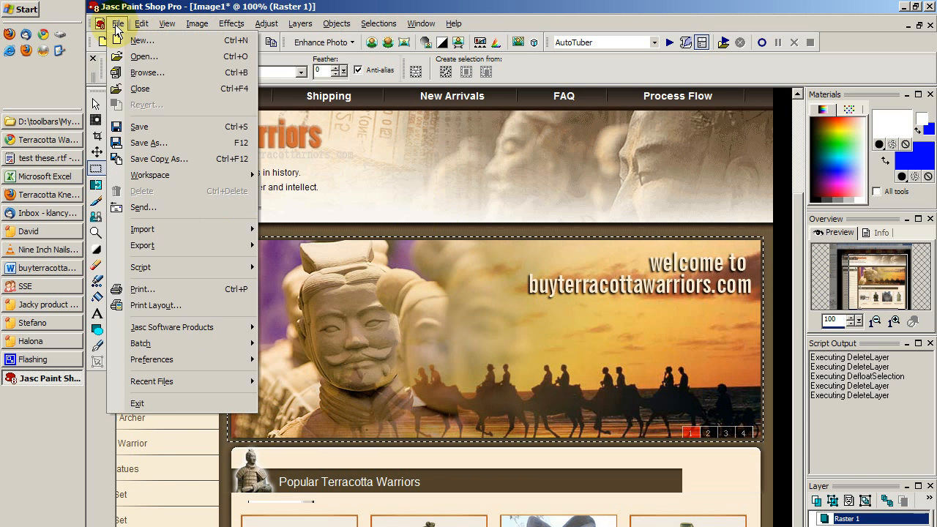
pyautogui.click(147, 22)
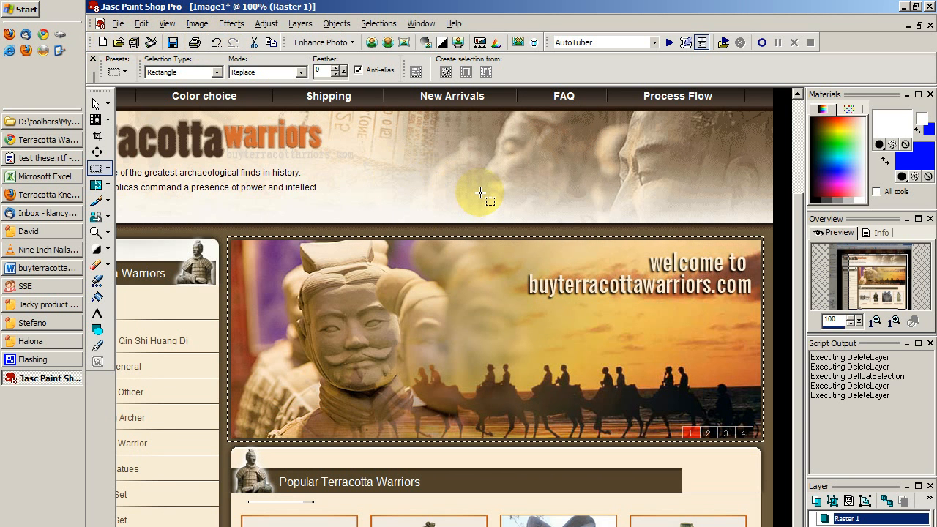
# - Copy the selected banner, paste it as a new image and restore the image windows from their maximized state
pyautogui.click(139, 24)
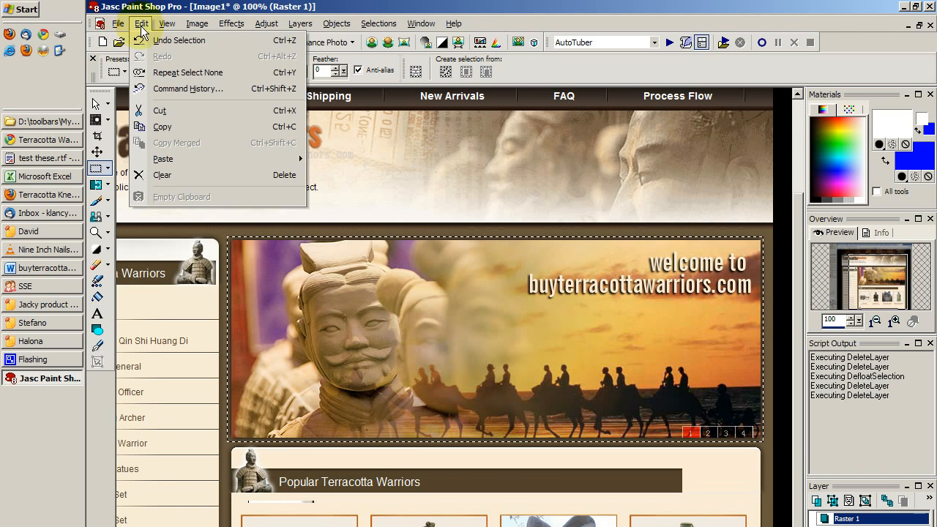
pyautogui.click(192, 128)
pyautogui.click(142, 25)
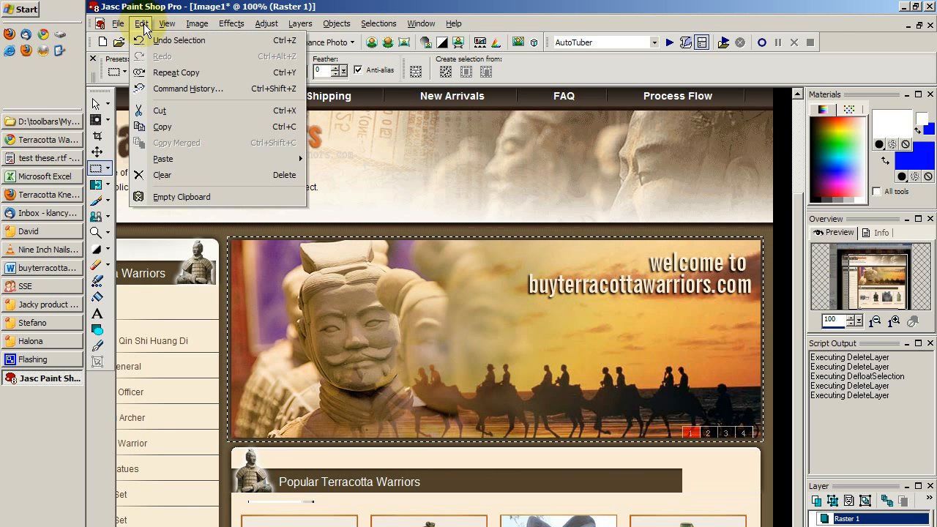
pyautogui.moveTo(188, 160)
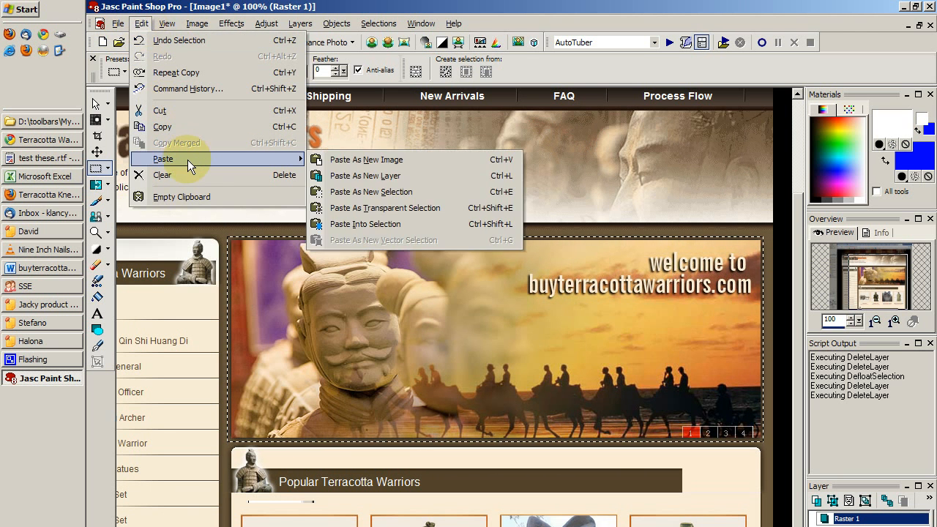
pyautogui.click(388, 159)
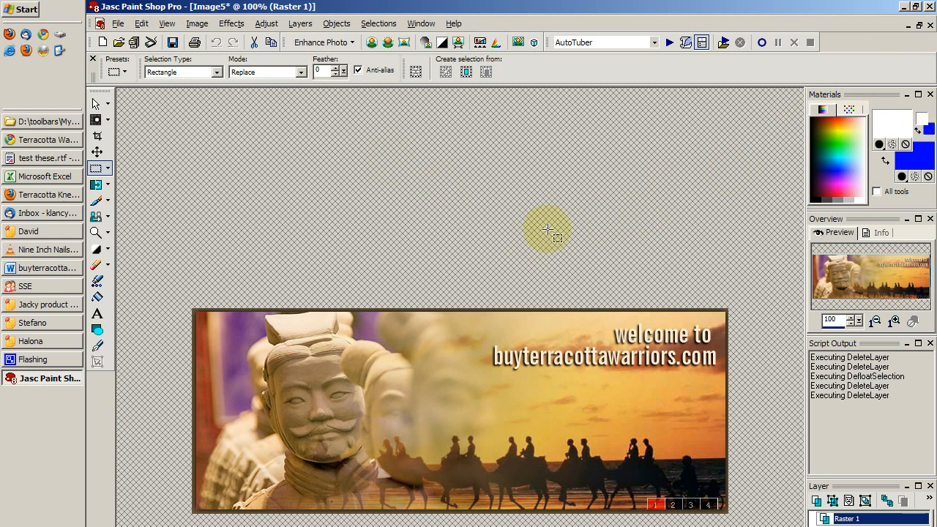
pyautogui.click(920, 26)
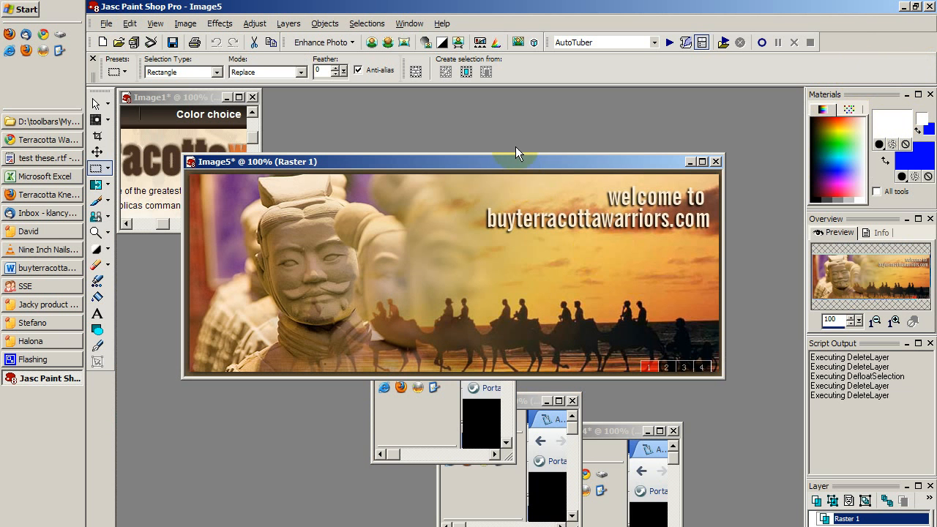
# - Move the Image5 banner window slightly upward and close Image1 without saving its changes
pyautogui.moveTo(520, 158); pyautogui.dragTo(521, 137)
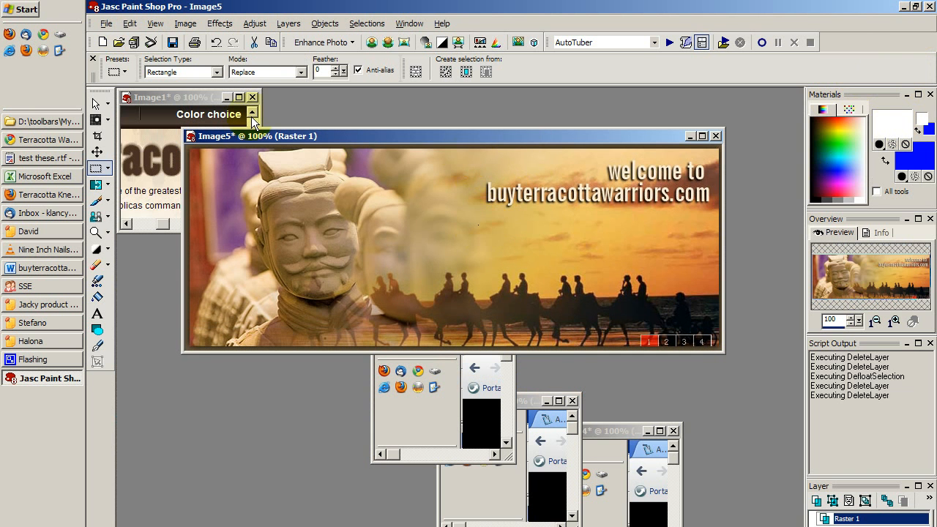
pyautogui.click(224, 112)
pyautogui.click(252, 97)
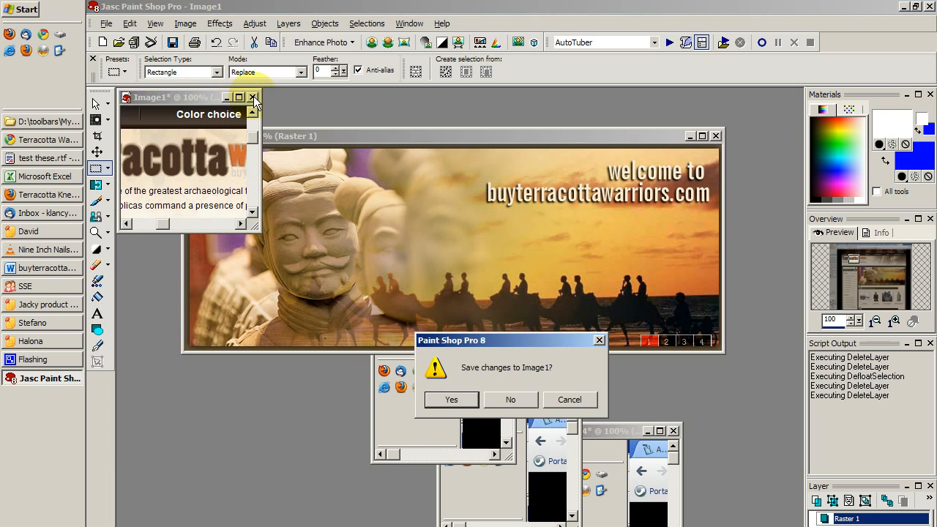
pyautogui.click(507, 399)
pyautogui.click(508, 399)
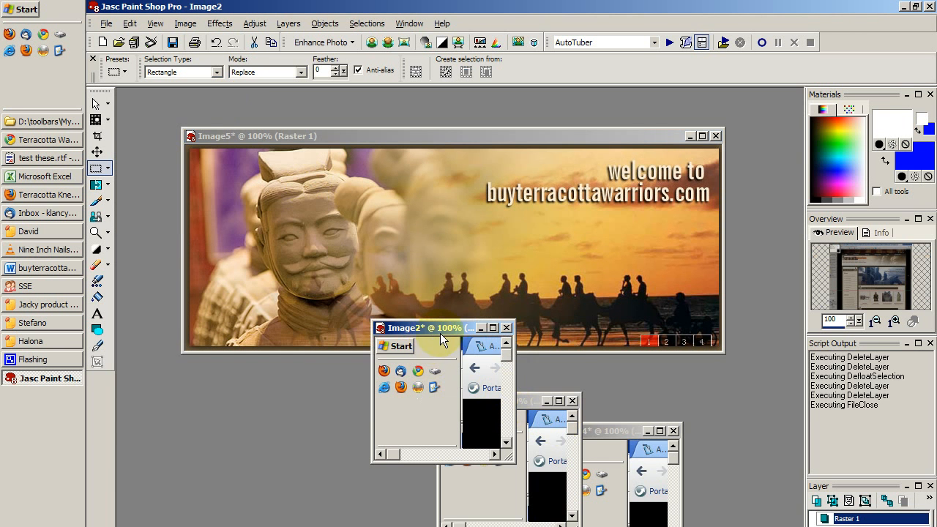
# - Maximize Image2, select its blue welcome banner with a rectangular selection and copy the selection
pyautogui.moveTo(440, 333); pyautogui.dragTo(310, 267)
pyautogui.doubleClick(310, 268)
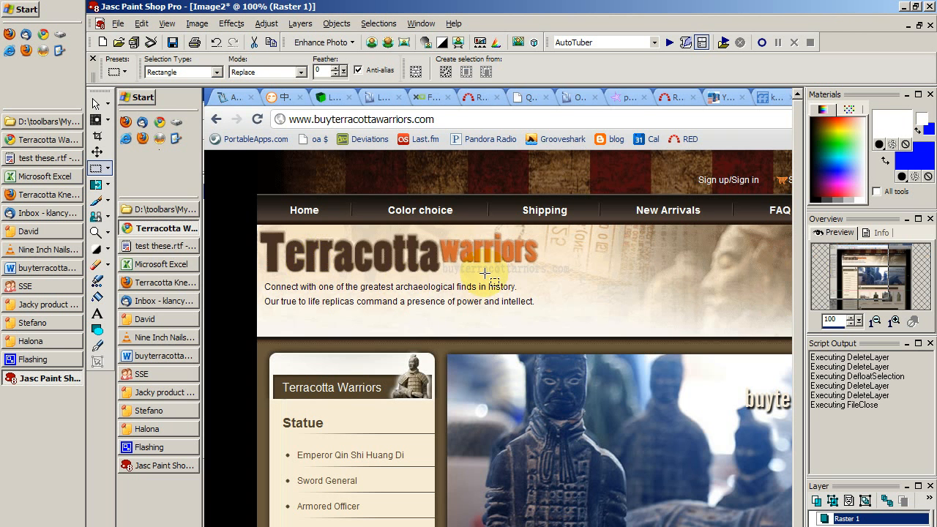
pyautogui.hscroll(4, 454, 308)
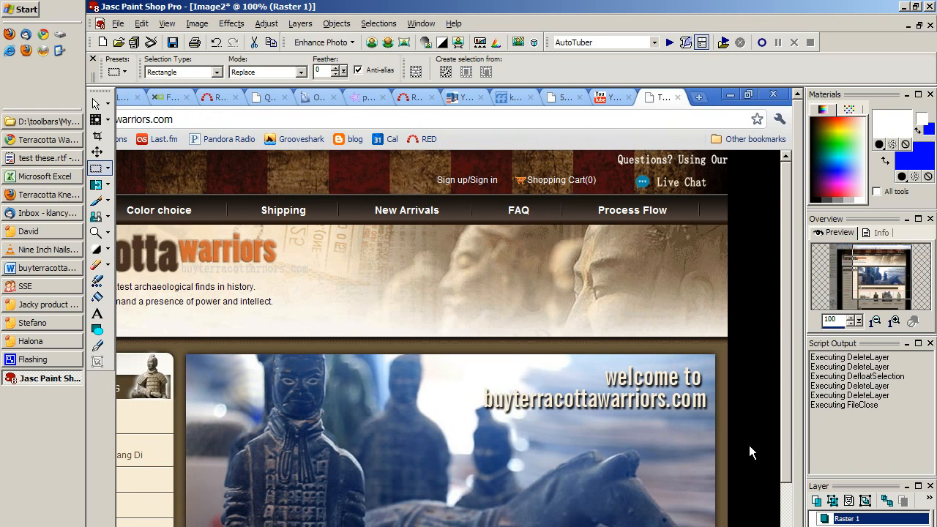
pyautogui.scroll(-3, 802, 447)
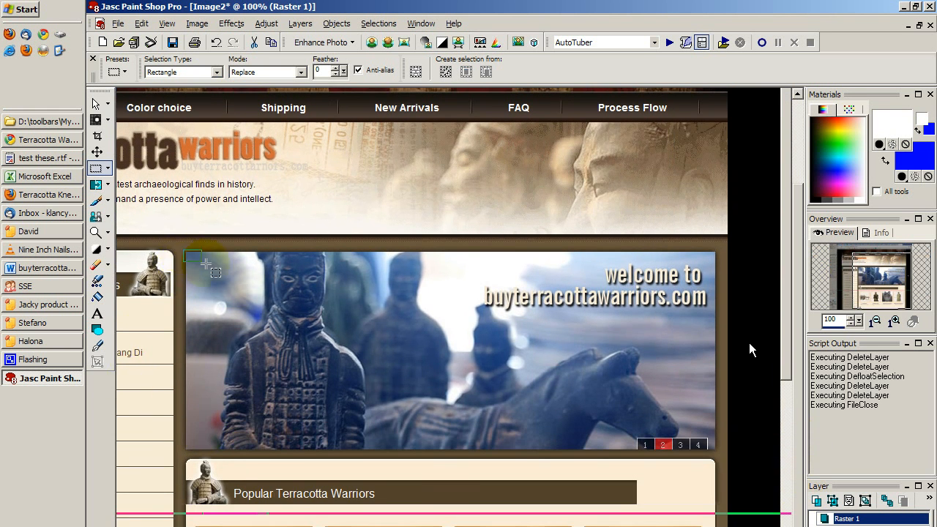
pyautogui.moveTo(184, 251); pyautogui.dragTo(716, 451)
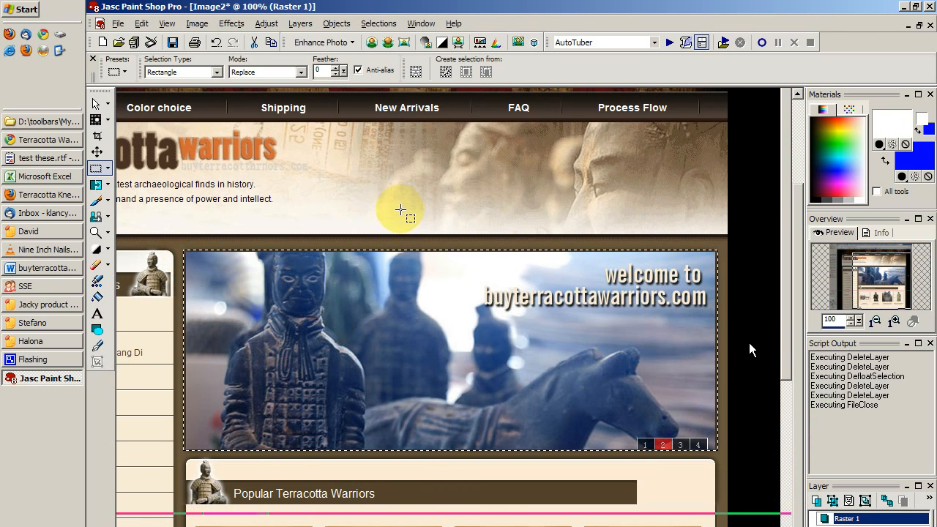
pyautogui.press('ctrl')
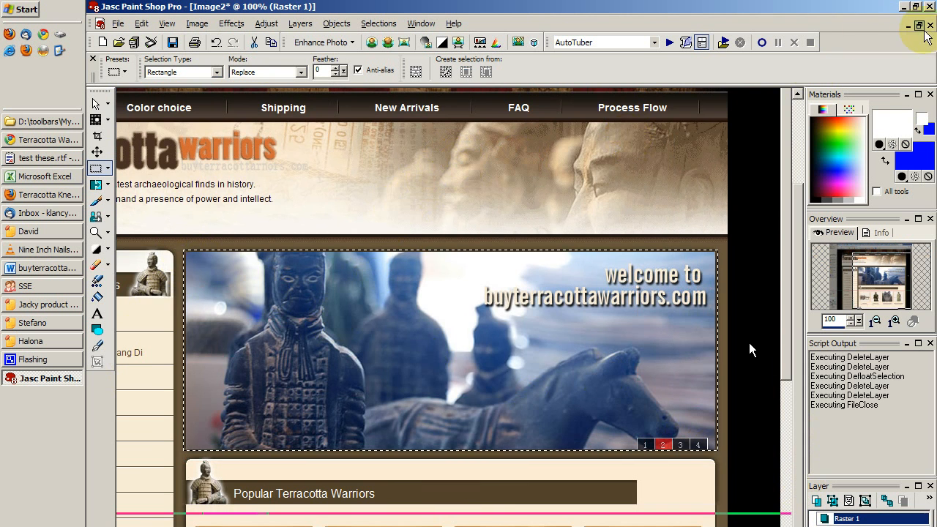
# - Restore Image2 from its maximized state, zoom it out to 20% and place its window below the Image5 banner
pyautogui.click(919, 26)
pyautogui.scroll(-4, 320, 258)
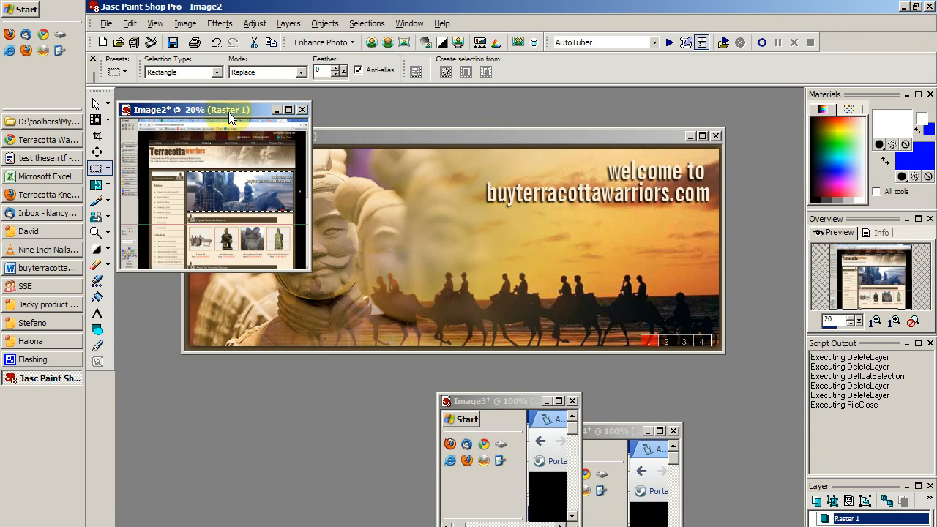
pyautogui.moveTo(229, 112); pyautogui.dragTo(440, 213)
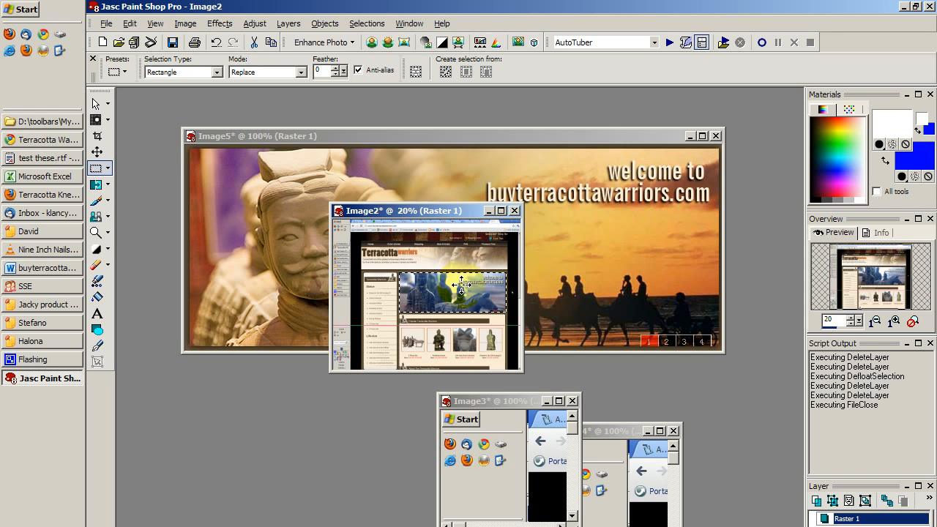
pyautogui.moveTo(461, 286); pyautogui.dragTo(476, 232)
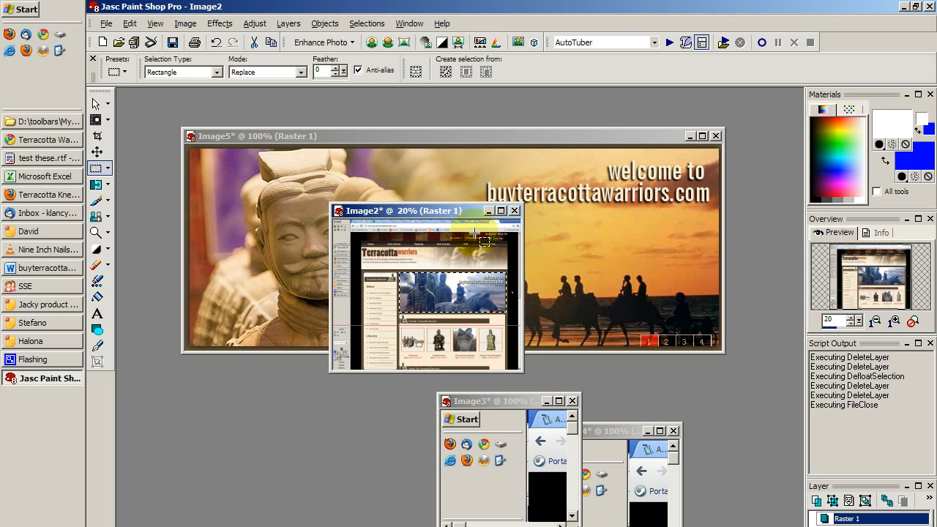
pyautogui.moveTo(274, 479); pyautogui.dragTo(323, 358)
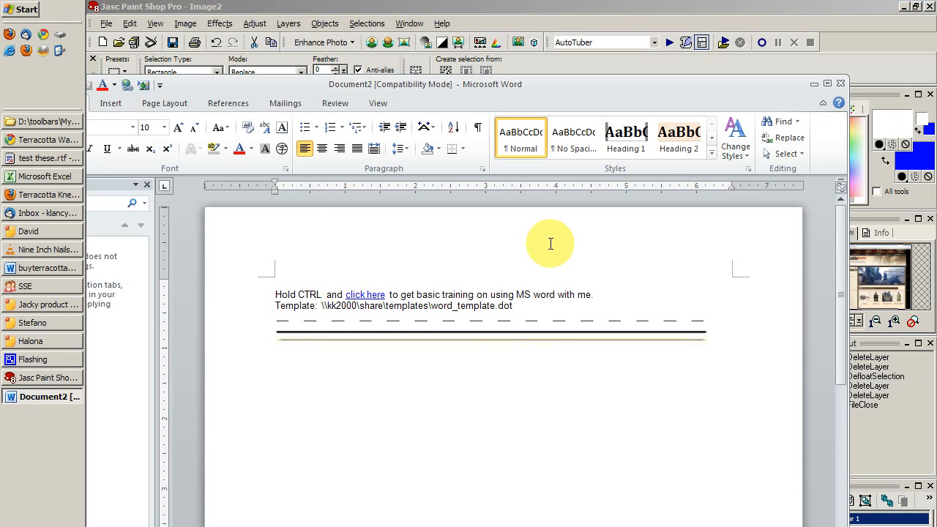
# - Paste the copied blue banner below the header lines of the Word document and insert blank lines above it
pyautogui.click(459, 364)
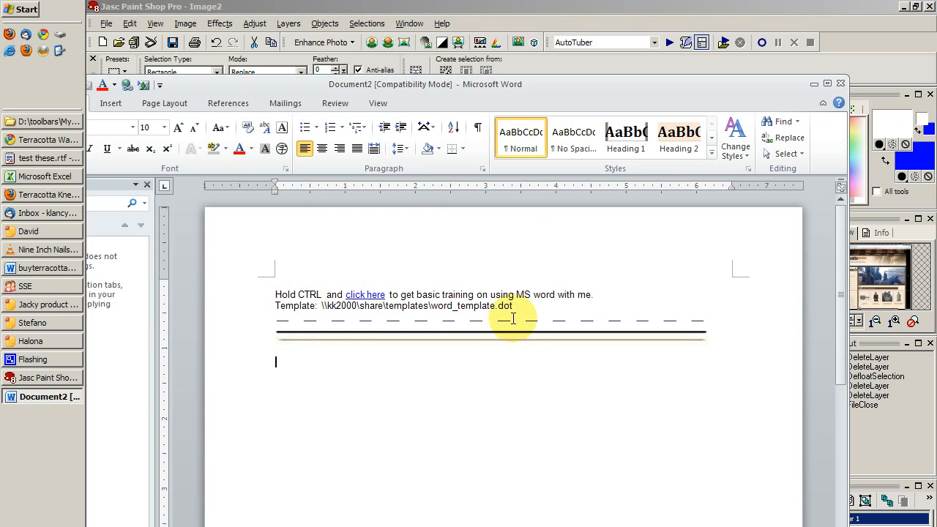
pyautogui.hotkey('ctrl', 'v')
pyautogui.scroll(-3, 578, 292)
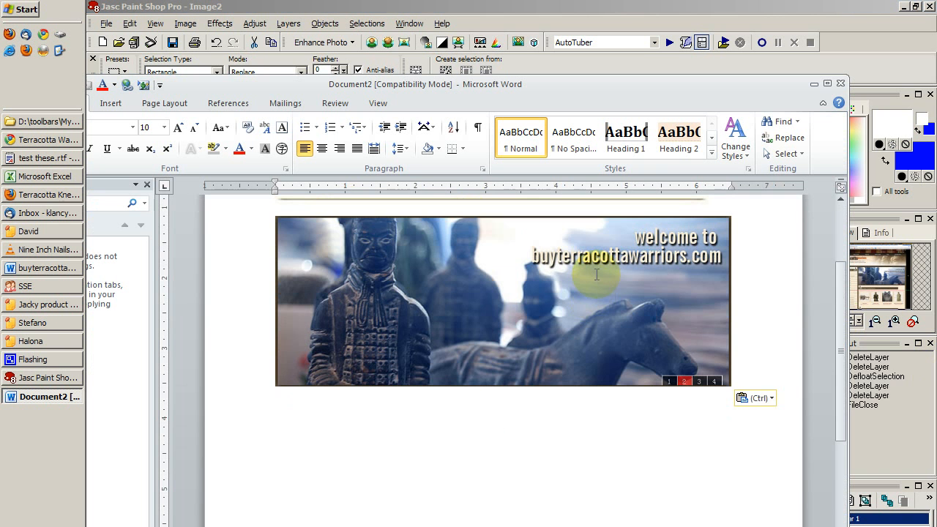
pyautogui.press('Return')
pyautogui.press('Return')
pyautogui.press('Return')
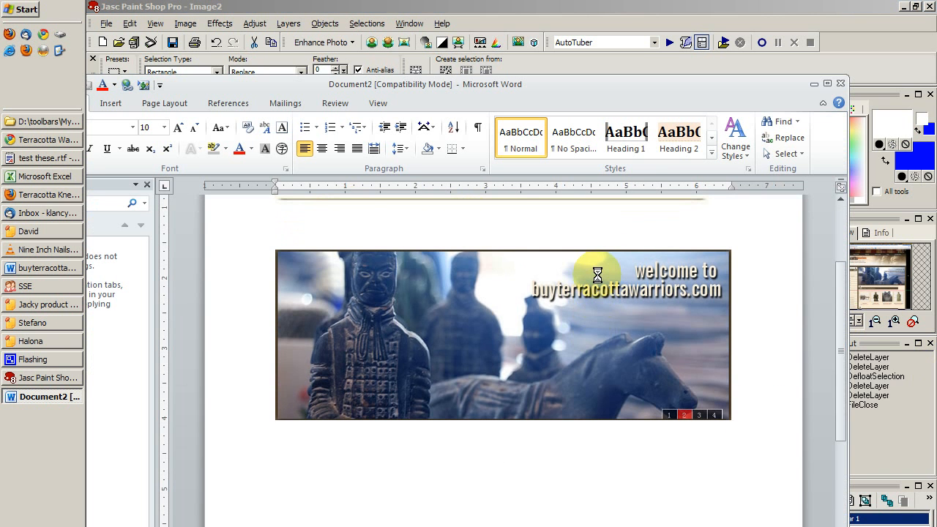
# - Minimize Paint Shop Pro, maximize the Word window with Document2 and switch briefly between the two programs
pyautogui.click(130, 24)
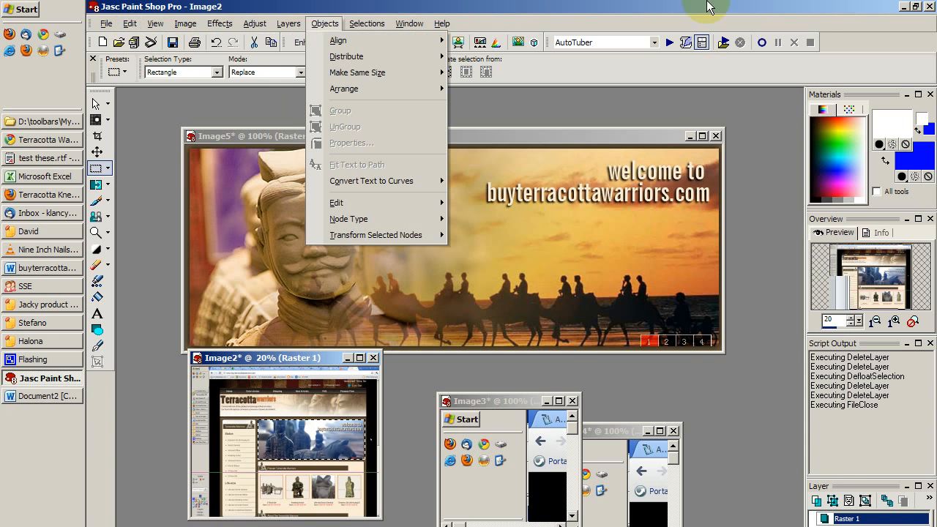
pyautogui.click(906, 7)
pyautogui.doubleClick(590, 84)
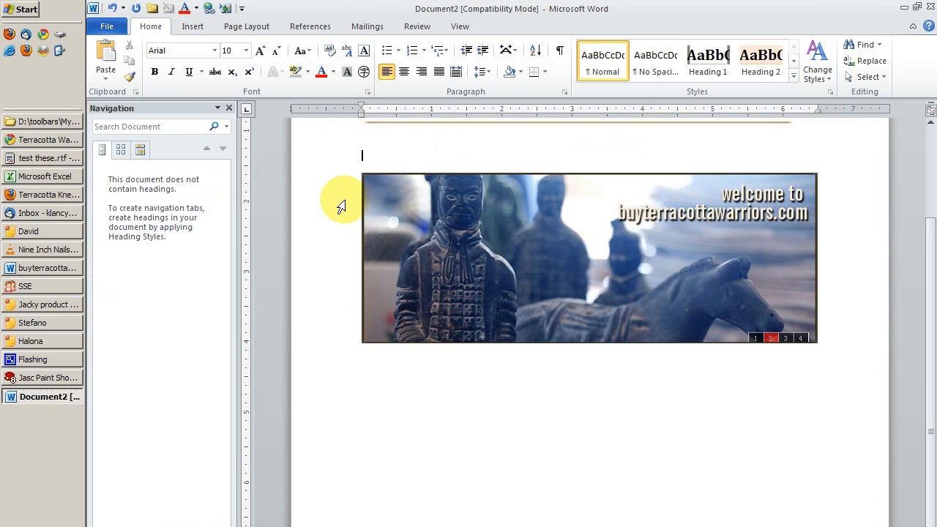
pyautogui.click(68, 378)
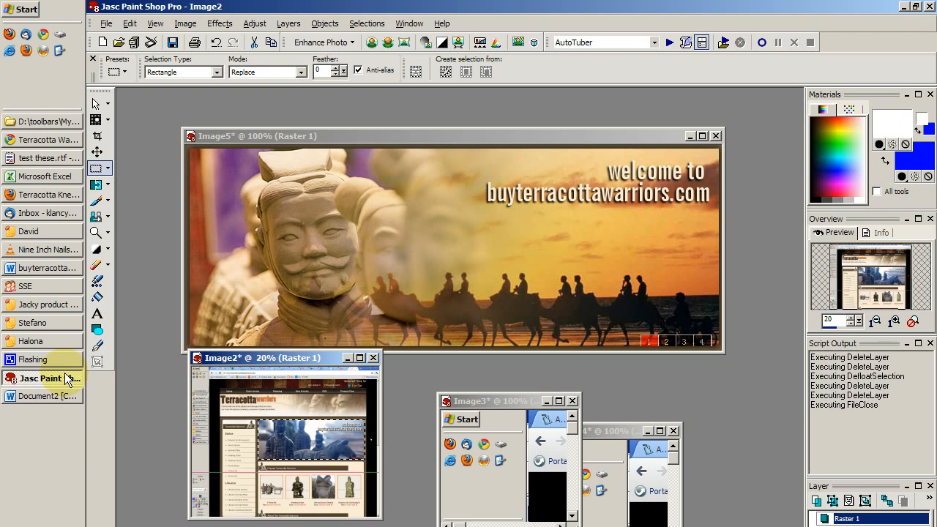
pyautogui.click(73, 397)
# - Paste a second copy of the blue banner below the first one in Document2, then delete that copy
pyautogui.click(518, 377)
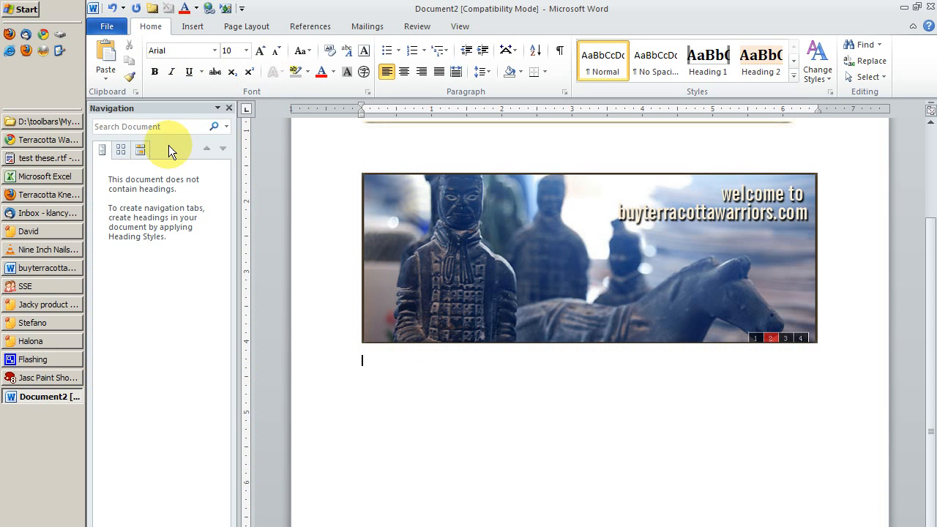
pyautogui.click(105, 55)
pyautogui.click(572, 421)
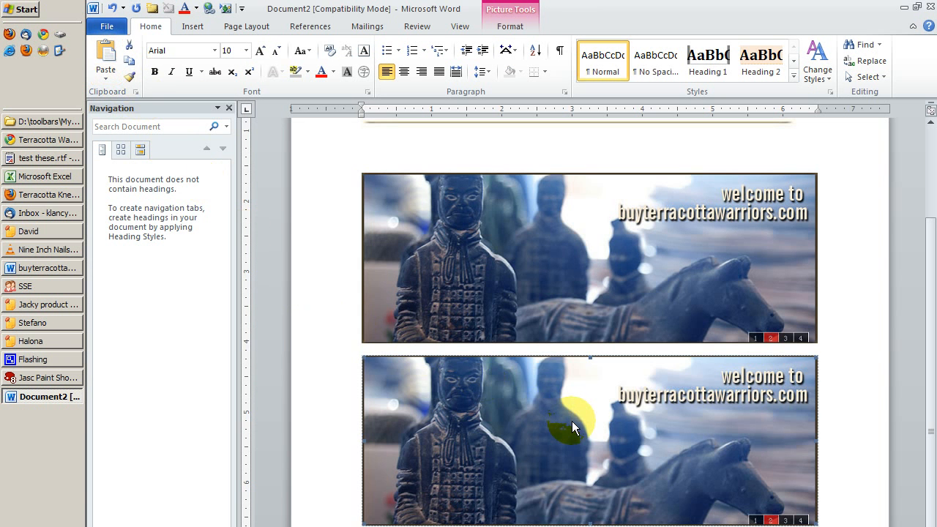
pyautogui.press('Delete')
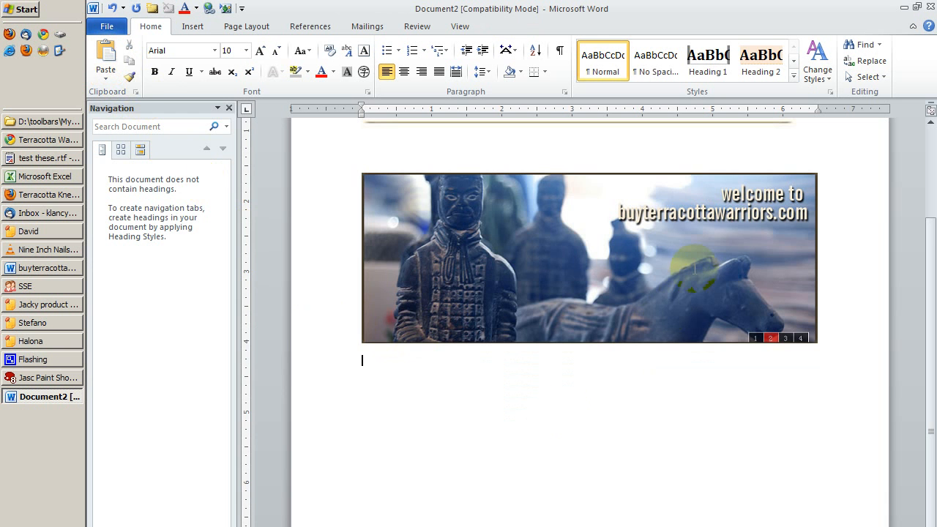
pyautogui.scroll(-1, 629, 276)
pyautogui.scroll(3, 626, 275)
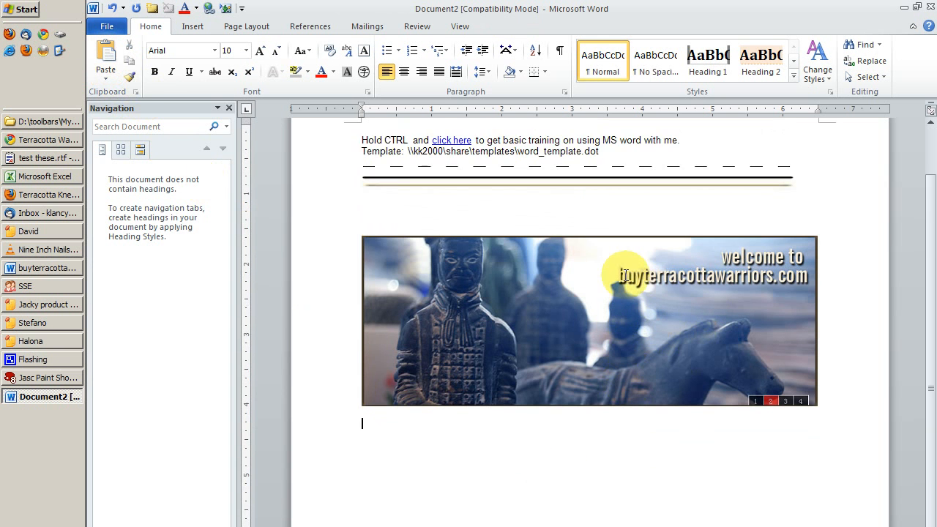
pyautogui.scroll(-2, 625, 280)
pyautogui.scroll(-1, 624, 284)
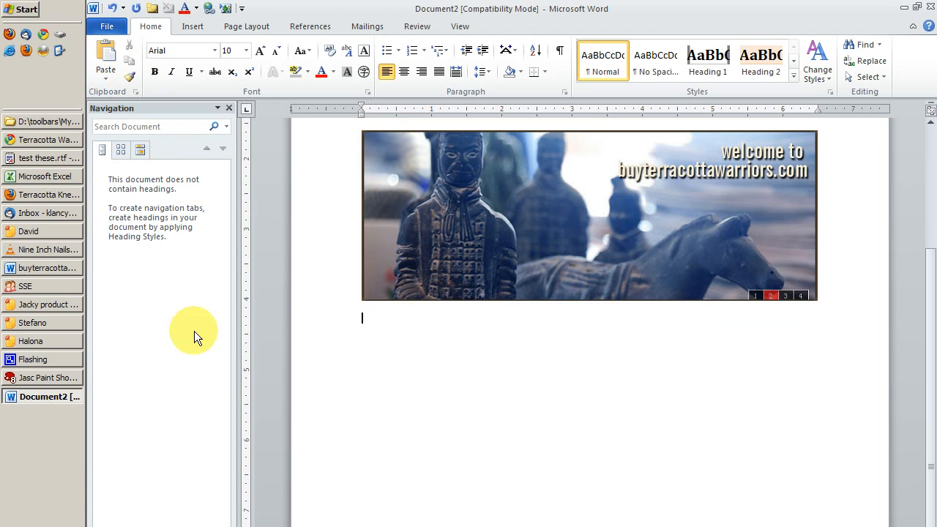
# - Switch to Paint Shop Pro, select and copy the whole Image5 banner, and return to Document2 in Word
pyautogui.click(52, 377)
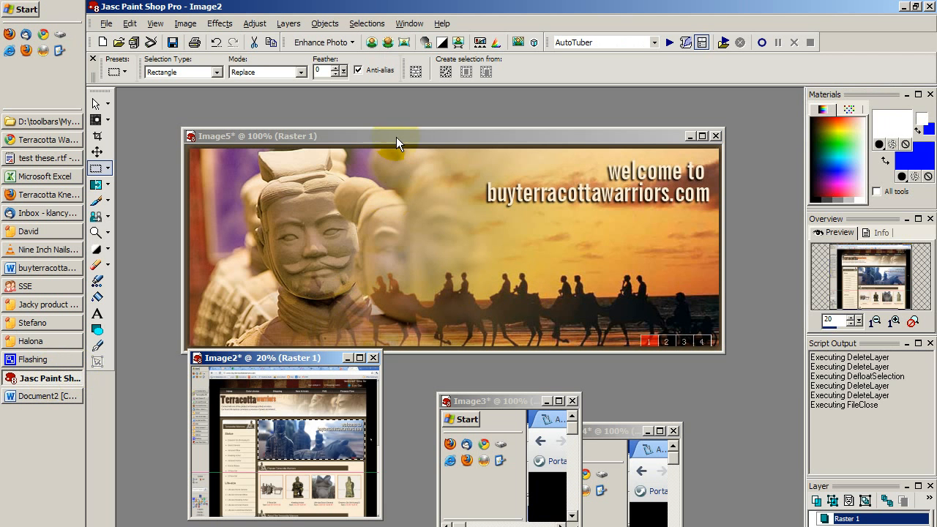
pyautogui.hotkey('ctrl', 'a')
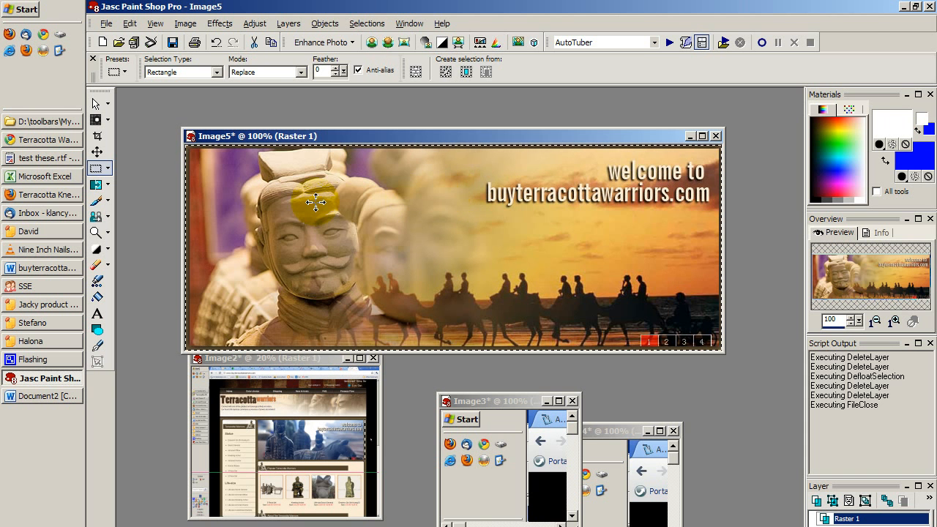
pyautogui.press('ctrl')
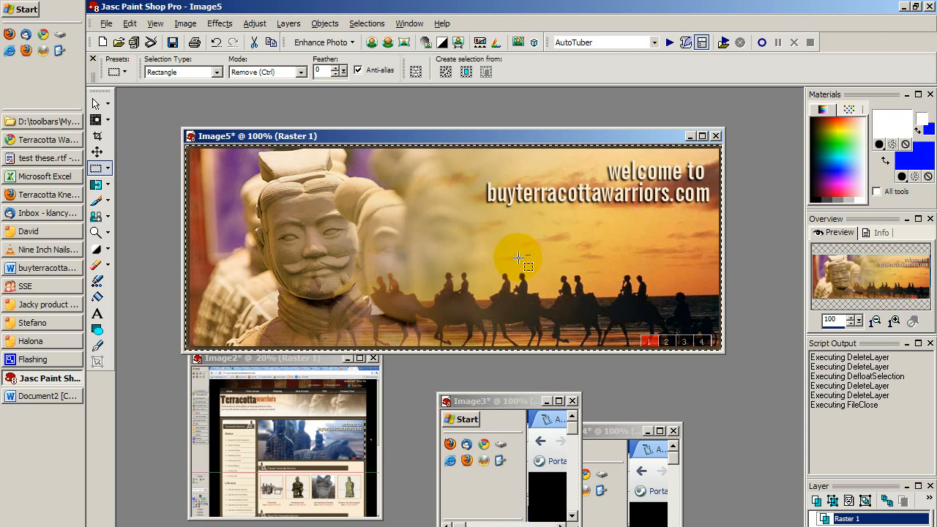
pyautogui.click(41, 396)
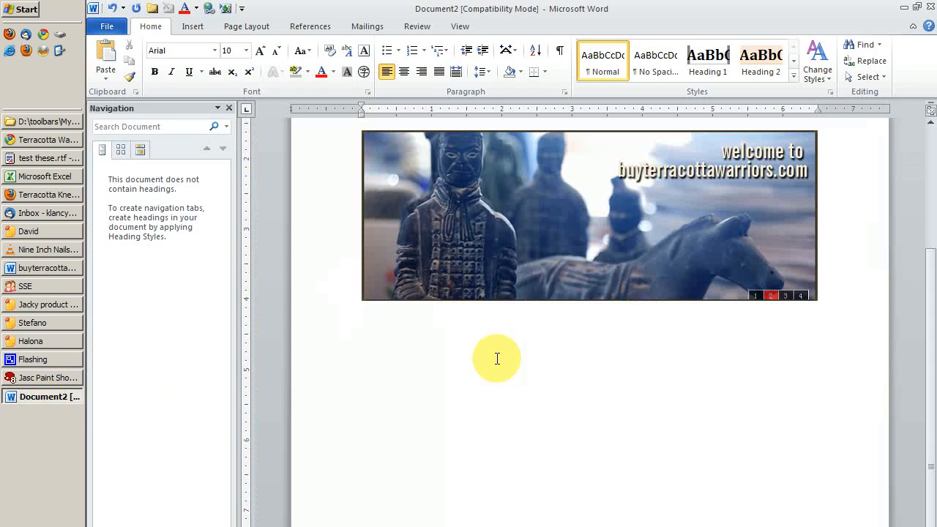
# - Paste the sunset banner below the blue banner, then delete it from the document
pyautogui.hotkey('ctrl', 'v')
pyautogui.click(629, 385)
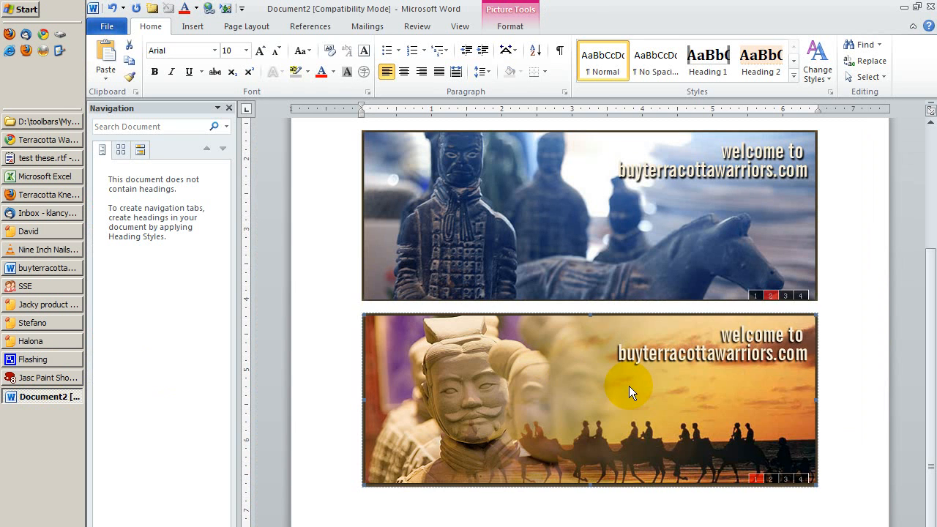
pyautogui.press('Delete')
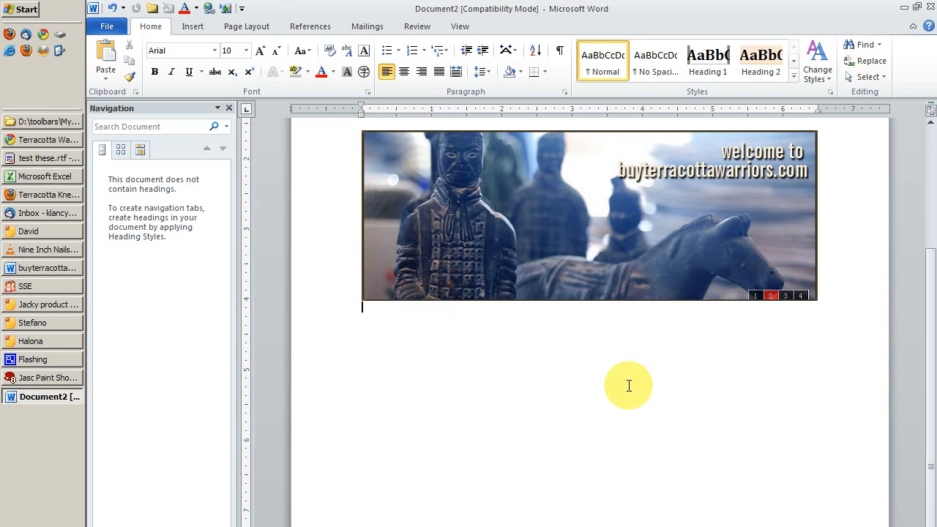
# - Insert blank lines to push the blue banner down and paste the sunset banner above it, separated by blank lines
pyautogui.press('Return')
pyautogui.press('Return')
pyautogui.press('Return')
pyautogui.press('Return')
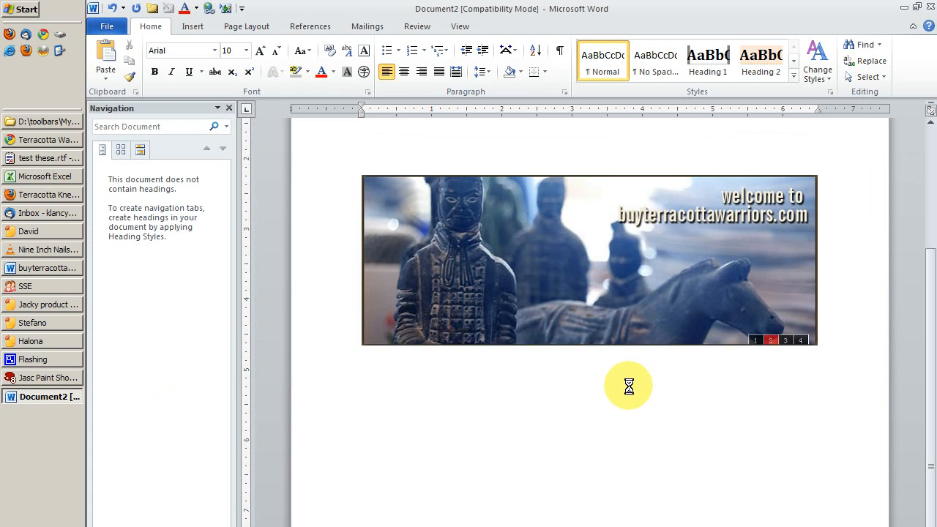
pyautogui.press('Up')
pyautogui.press('Up')
pyautogui.press('Up')
pyautogui.hotkey('ctrl', 'v')
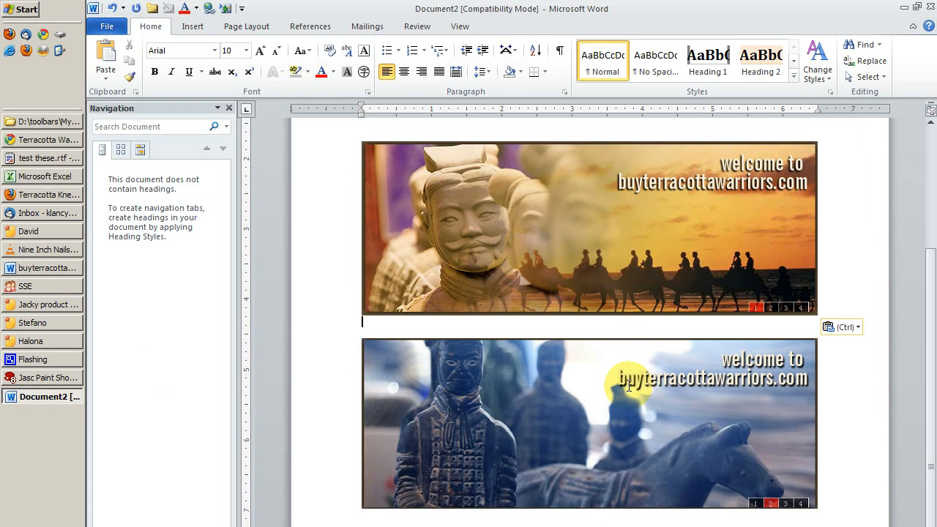
pyautogui.press('Return')
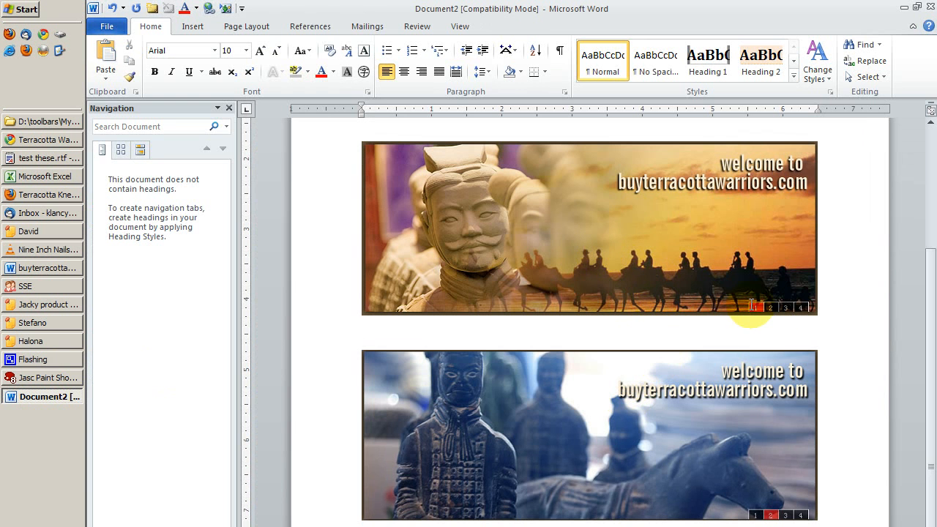
pyautogui.click(853, 480)
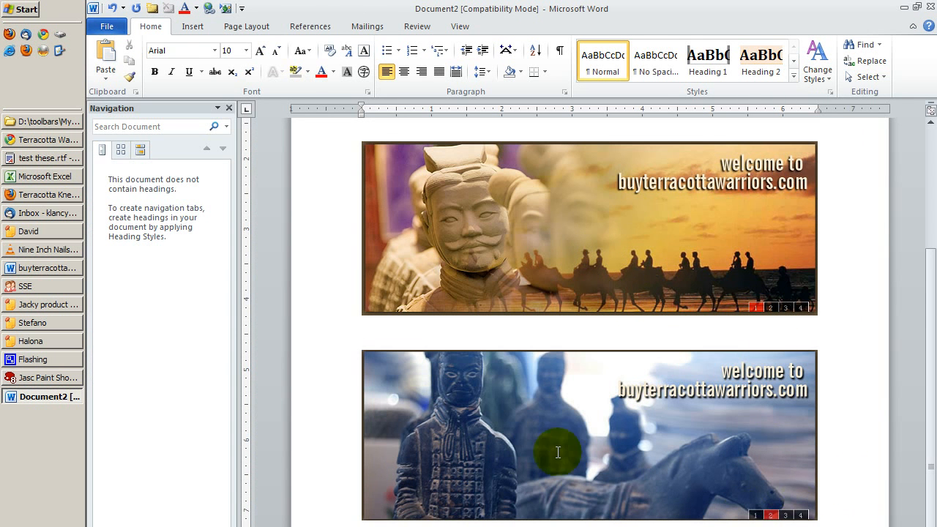
# - View the open buyterracottawarriors Word document with its headings and return to Document2
pyautogui.click(35, 269)
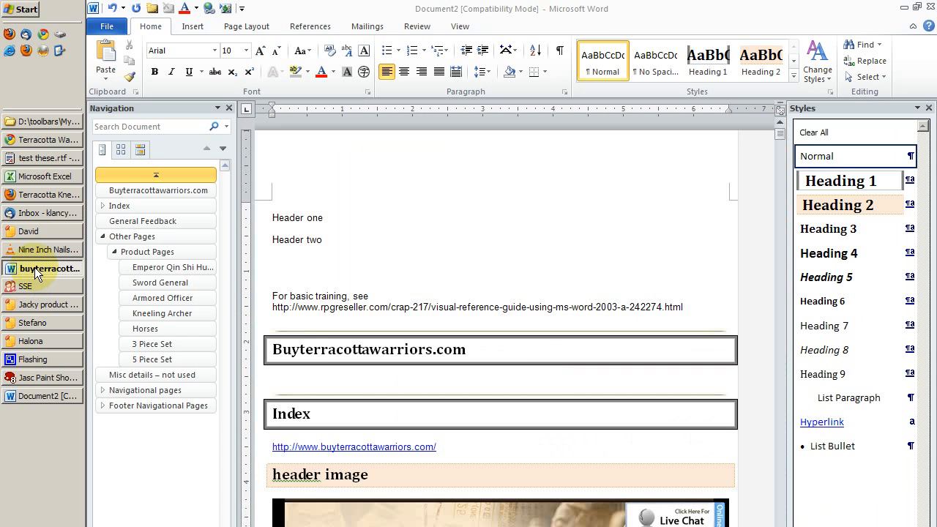
pyautogui.click(46, 268)
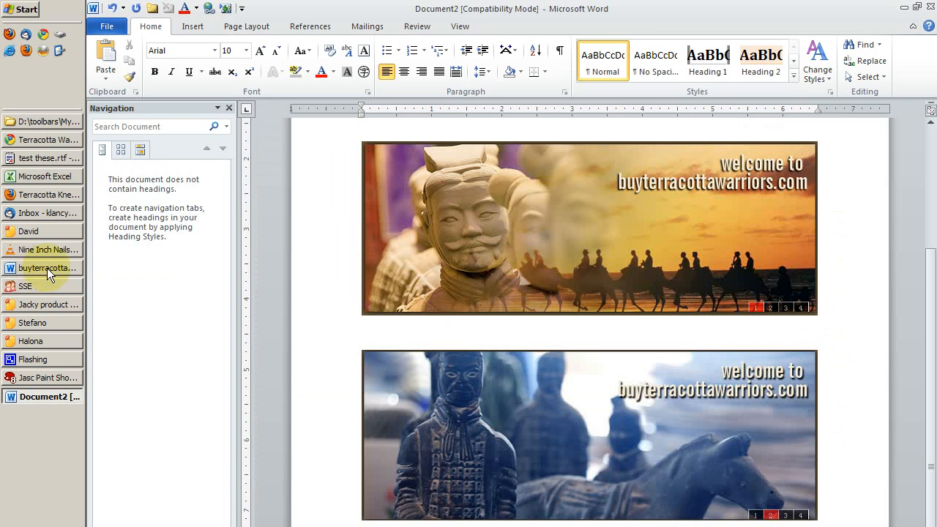
# - Switch to Paint Shop Pro and close Image5 and Image2 without saving changes
pyautogui.click(44, 378)
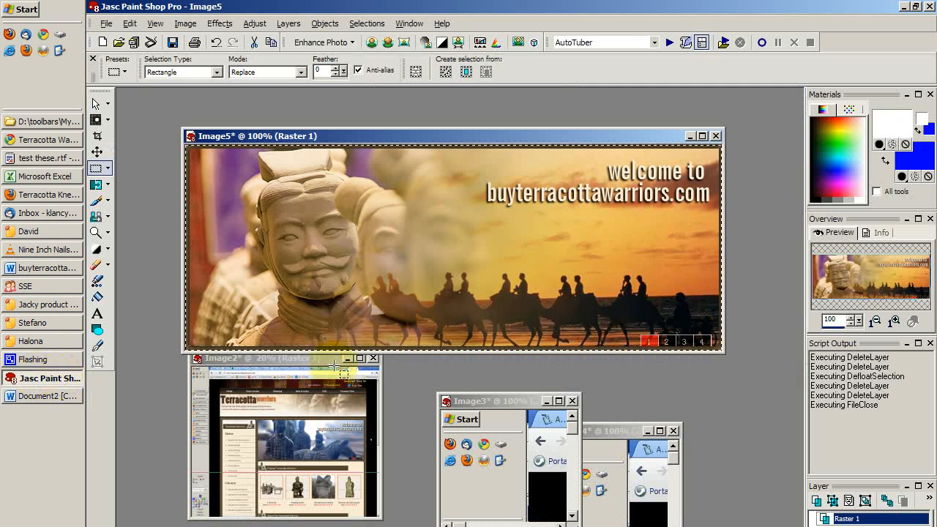
pyautogui.click(715, 136)
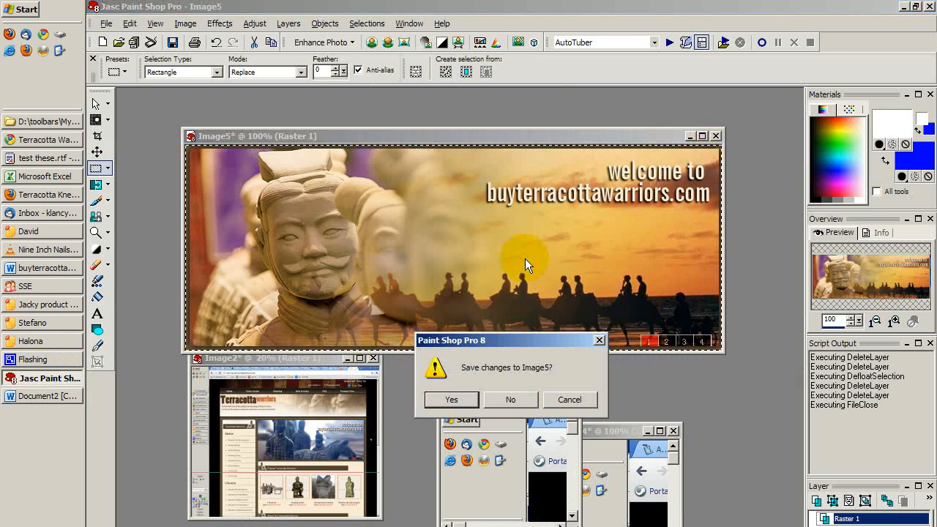
pyautogui.click(508, 399)
pyautogui.moveTo(313, 358); pyautogui.dragTo(316, 94)
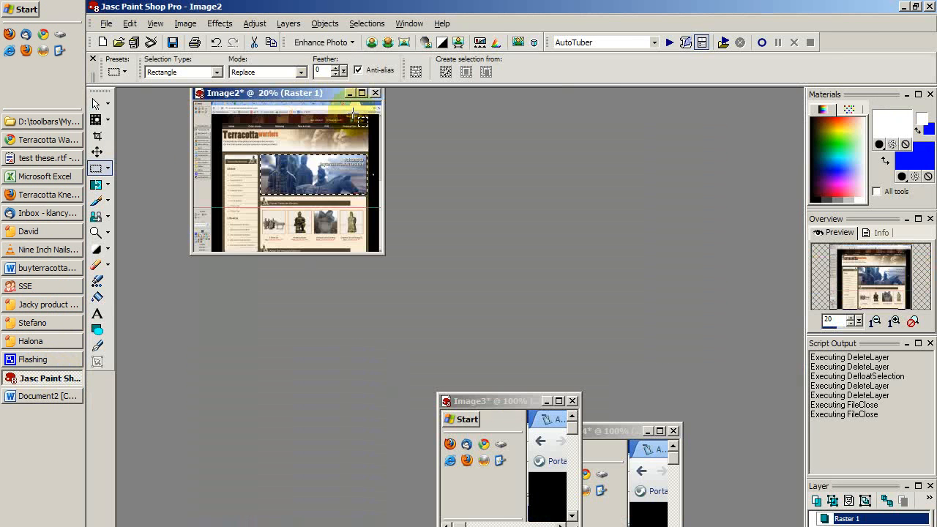
pyautogui.click(374, 93)
pyautogui.click(510, 398)
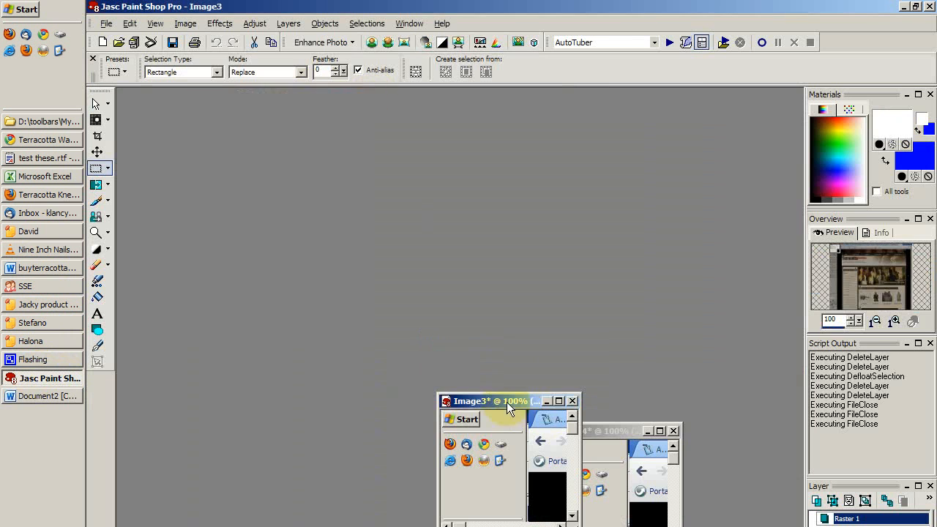
# - Enlarge Image3, crop it to the golden warriors banner, and select the whole cropped image for copying
pyautogui.moveTo(507, 401); pyautogui.dragTo(346, 206)
pyautogui.doubleClick(345, 206)
pyautogui.scroll(-2, 564, 366)
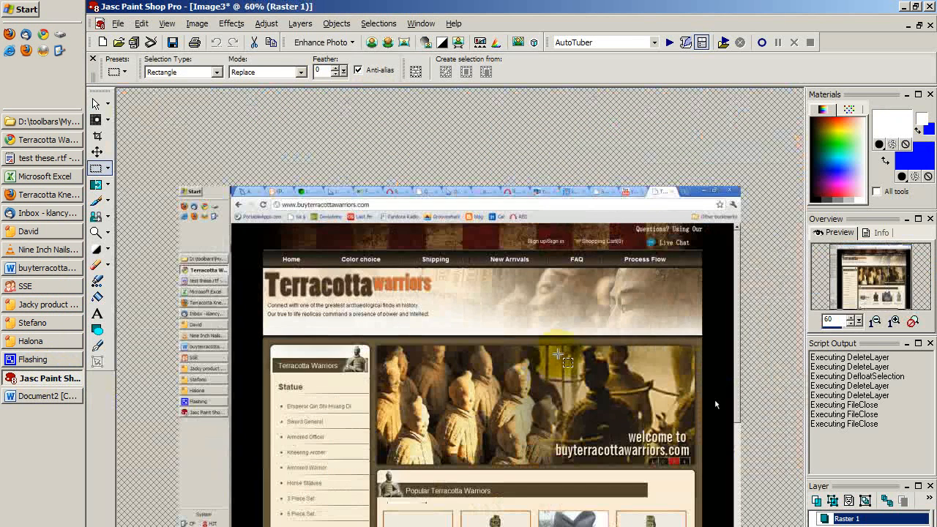
pyautogui.scroll(3, 748, 368)
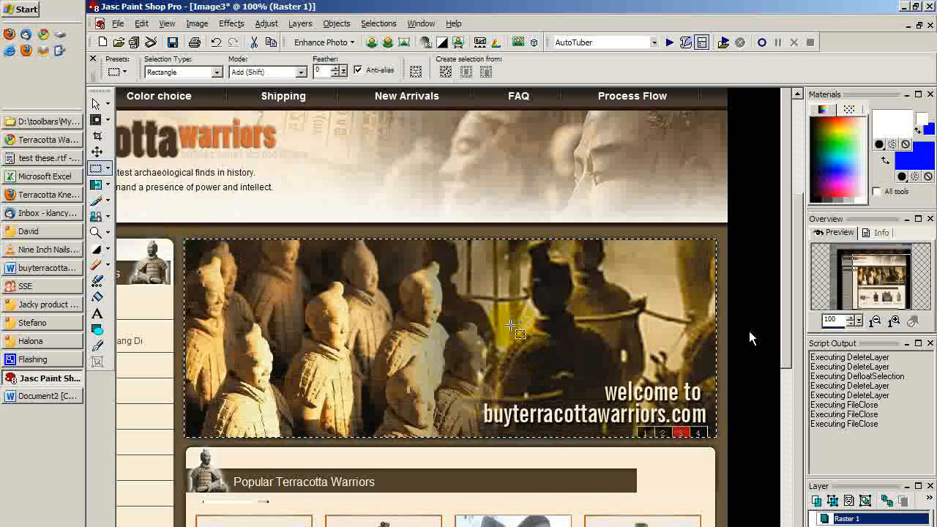
pyautogui.hotkey('shift', 'r')
pyautogui.hotkey('ctrl', 'a')
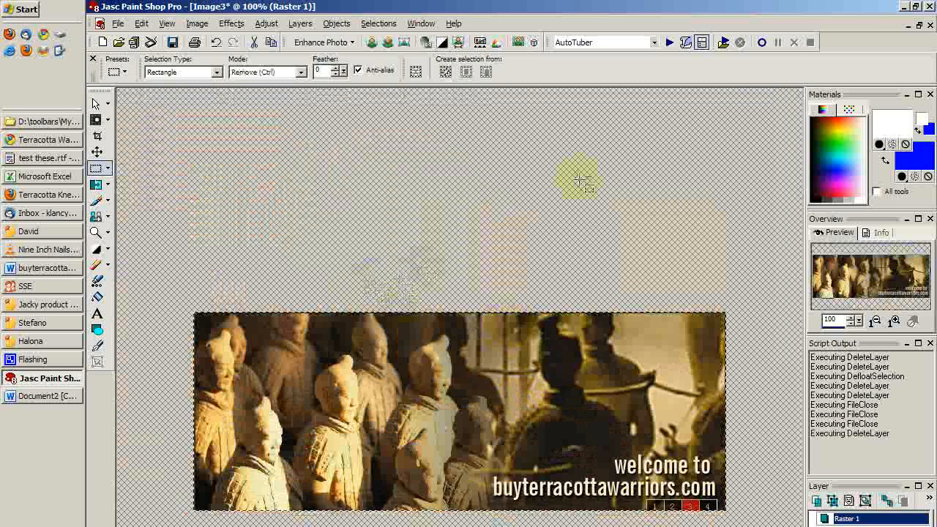
# - Restore and move the Image3 window aside, then paste its golden banner into Word's Document2 and place the cursor directly below it
pyautogui.click(920, 26)
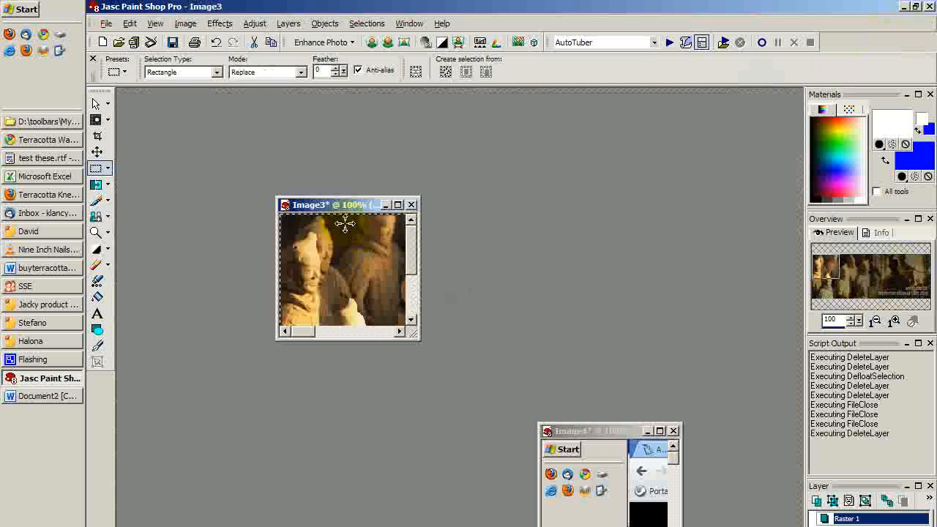
pyautogui.moveTo(351, 207); pyautogui.dragTo(190, 168)
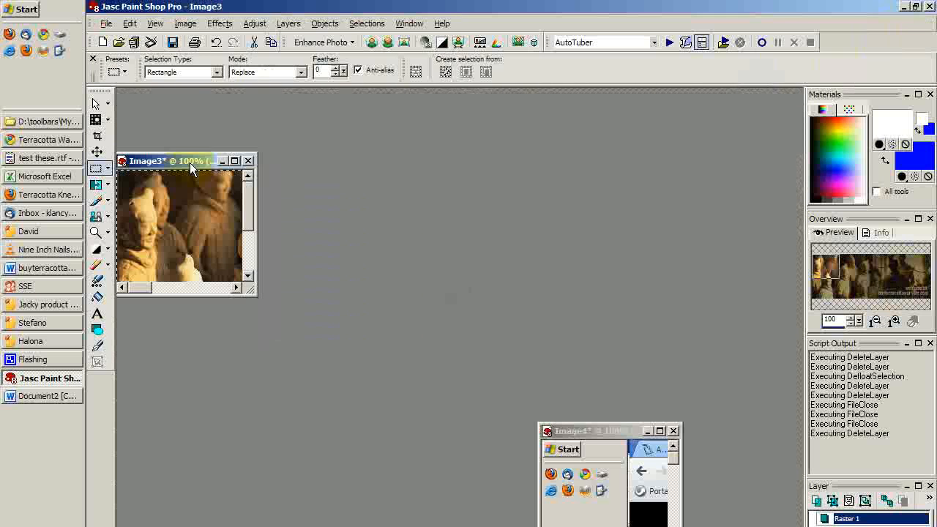
pyautogui.click(904, 6)
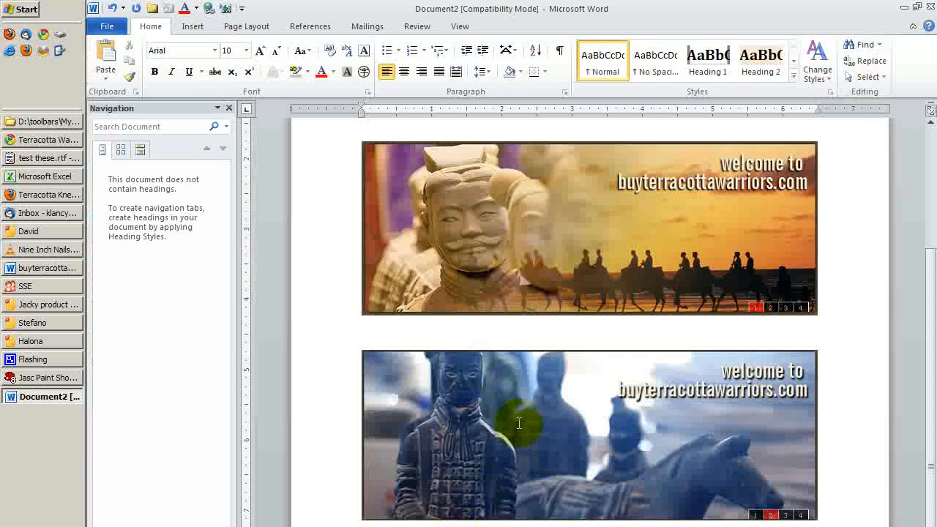
pyautogui.scroll(-10, 563, 393)
pyautogui.scroll(-3, 578, 384)
pyautogui.click(476, 257)
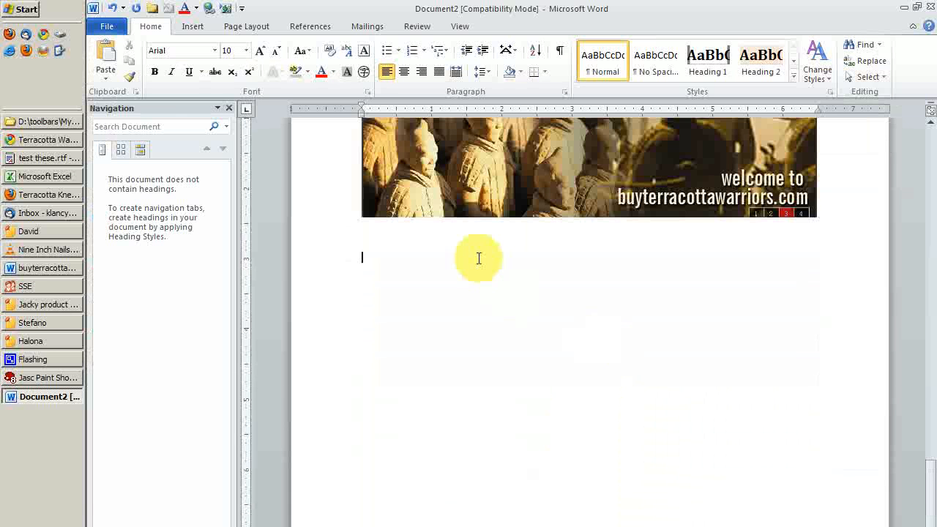
pyautogui.click(440, 232)
# - In Paint Shop Pro, select and copy the grey warriors banner from Image4, then paste it below the golden banner in Document2
pyautogui.click(46, 378)
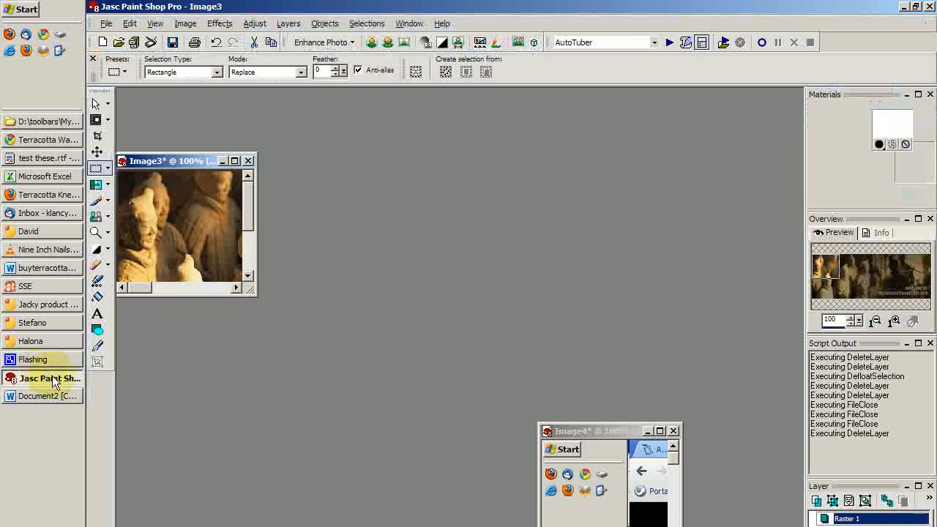
pyautogui.click(617, 430)
pyautogui.moveTo(618, 430); pyautogui.dragTo(341, 215)
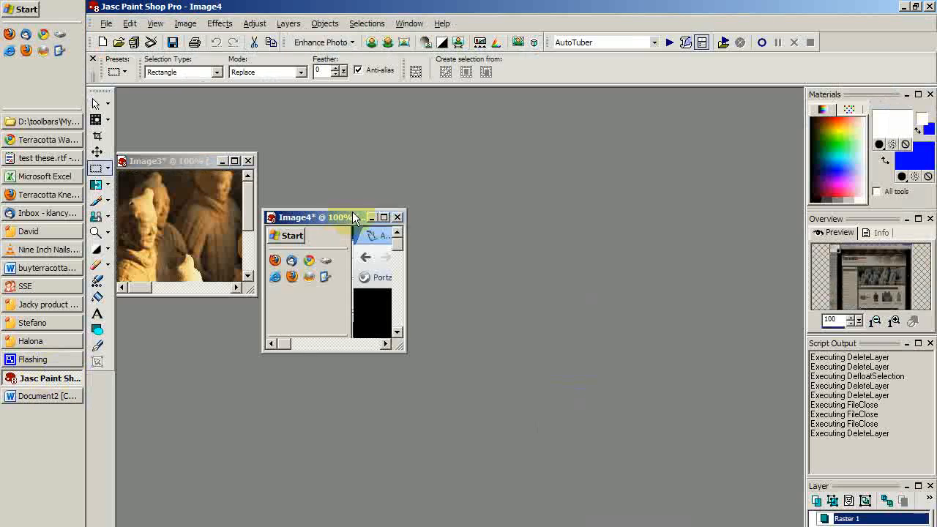
pyautogui.doubleClick(341, 215)
pyautogui.scroll(-5, 674, 324)
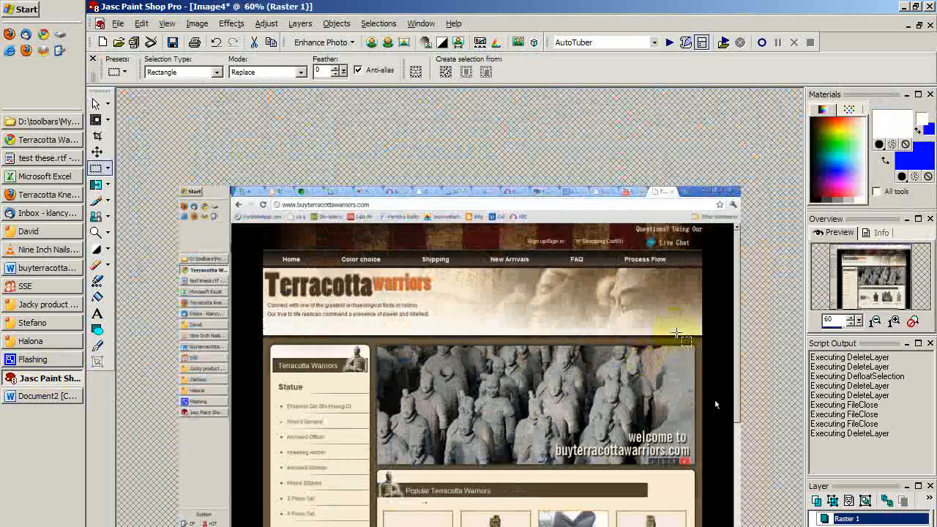
pyautogui.scroll(5, 715, 399)
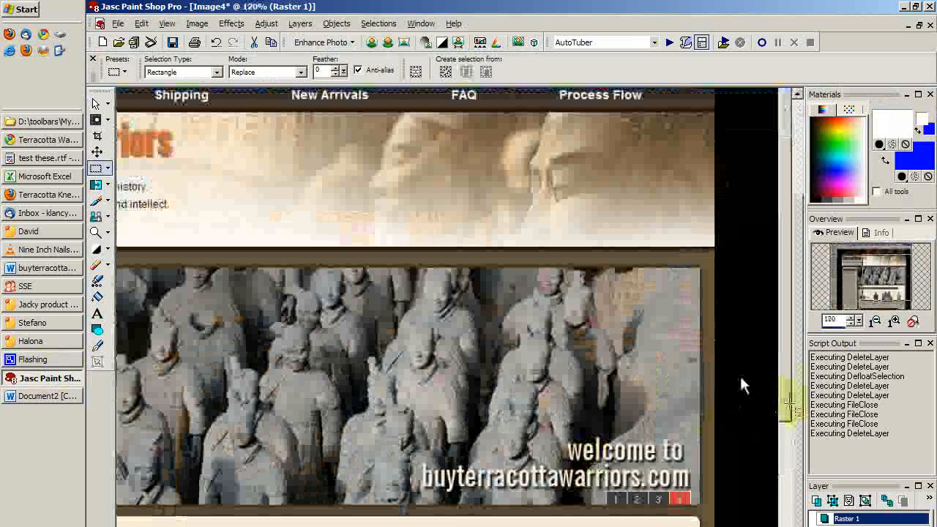
pyautogui.moveTo(797, 414); pyautogui.dragTo(799, 477)
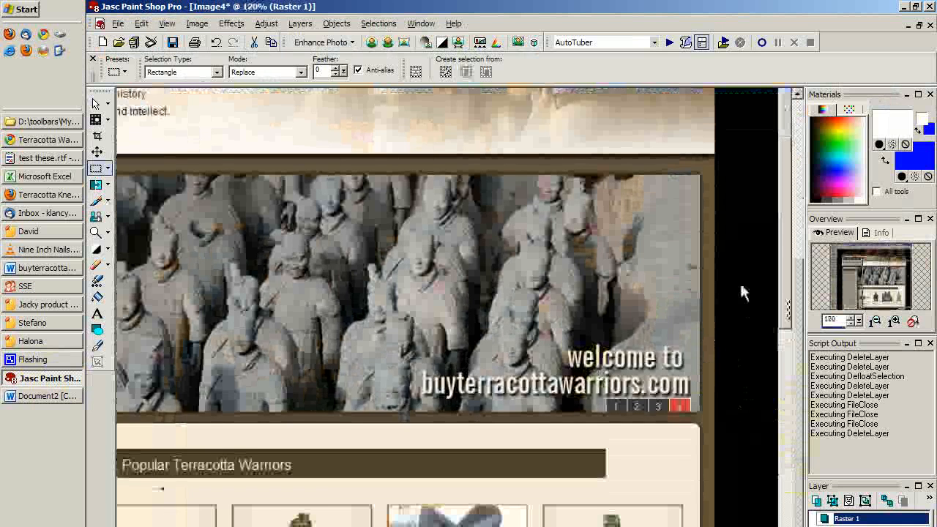
pyautogui.moveTo(585, 526); pyautogui.dragTo(540, 526)
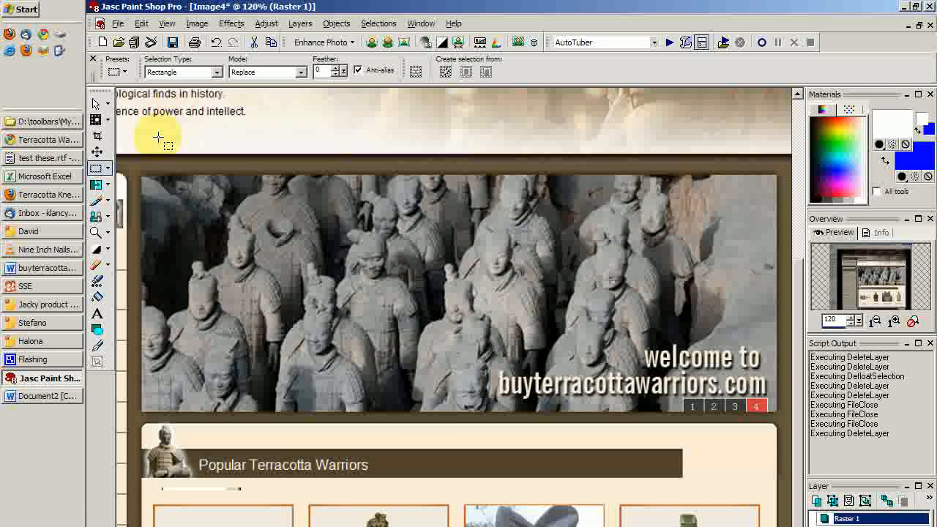
pyautogui.moveTo(138, 172); pyautogui.dragTo(778, 415)
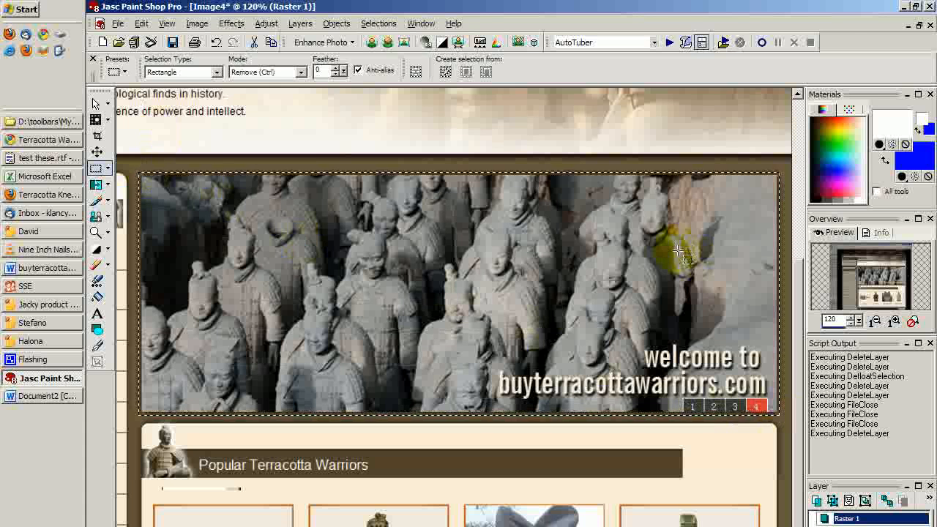
pyautogui.click(903, 6)
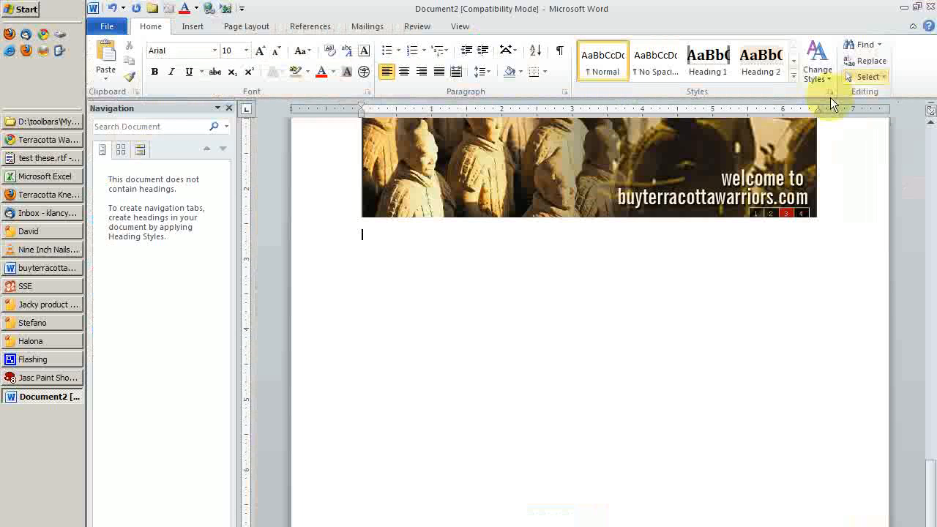
pyautogui.hotkey('ctrl', 'v')
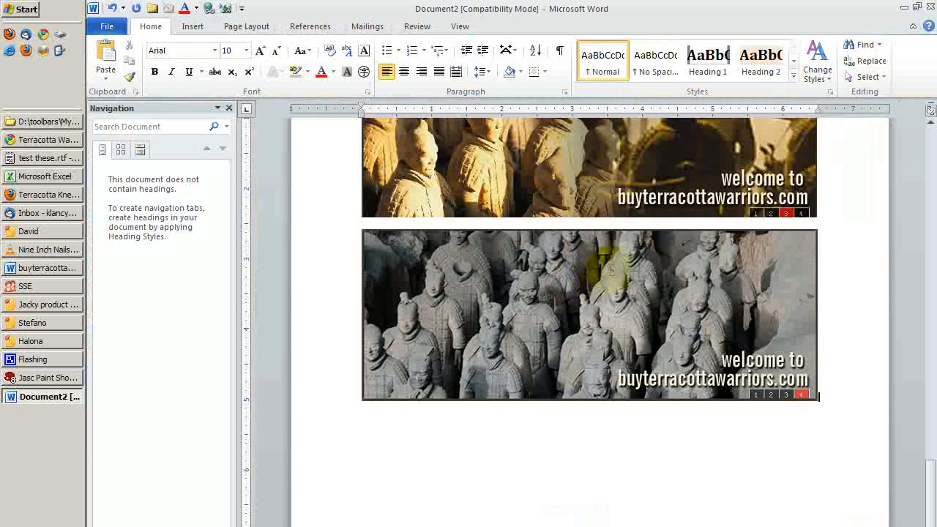
# - Delete the extra blank lines between the horizontal rules and the sunset banner on the first page
pyautogui.scroll(7, 623, 283)
pyautogui.scroll(7, 631, 293)
pyautogui.scroll(-3, 629, 289)
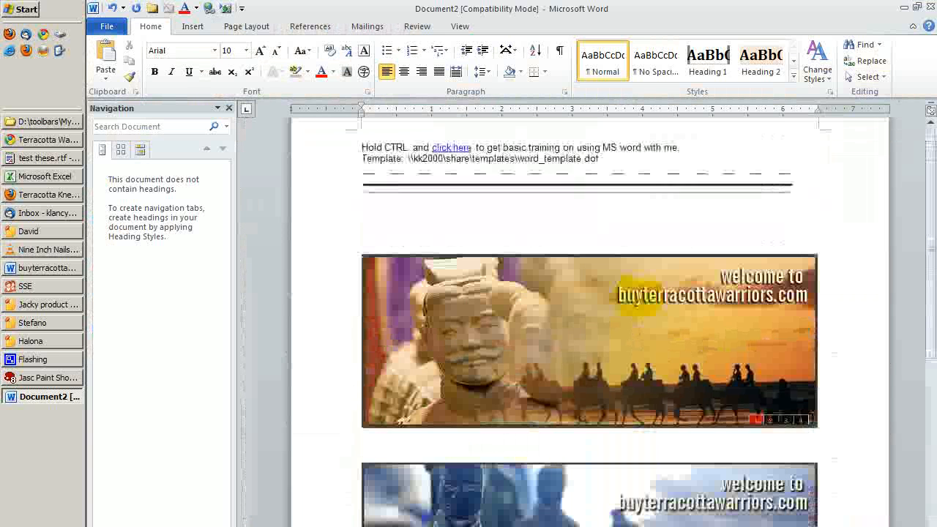
pyautogui.scroll(2, 571, 300)
pyautogui.click(517, 333)
pyautogui.click(519, 242)
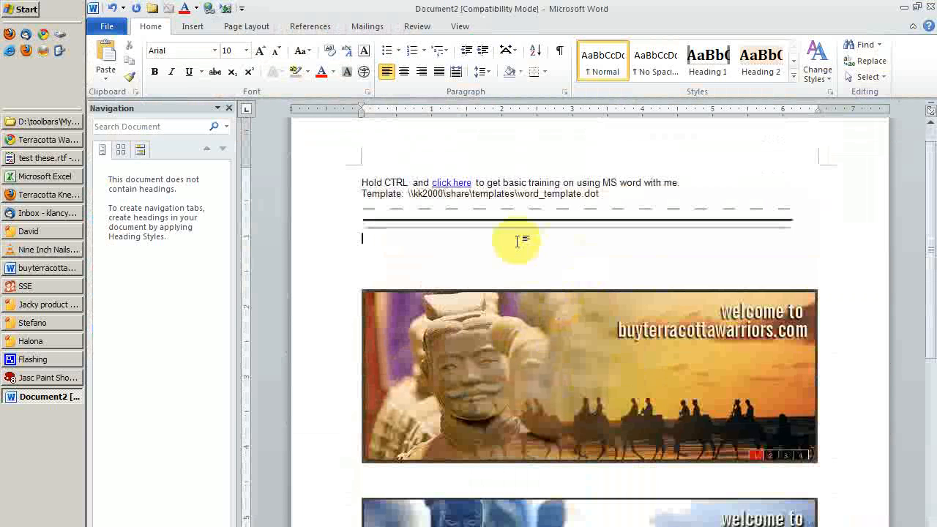
pyautogui.press('Delete')
pyautogui.press('Delete')
pyautogui.press('Delete')
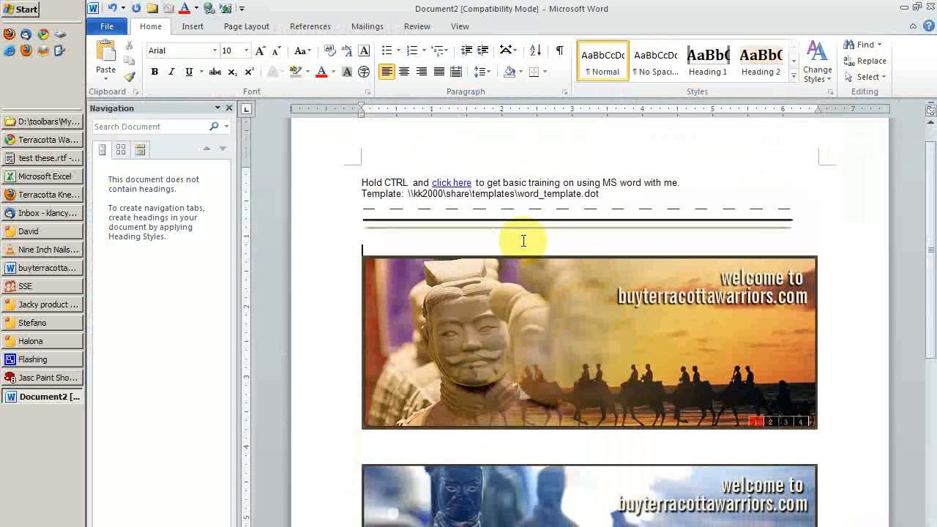
# - Review the placement and spacing of the pasted banners across the pages of Document2
pyautogui.click(418, 440)
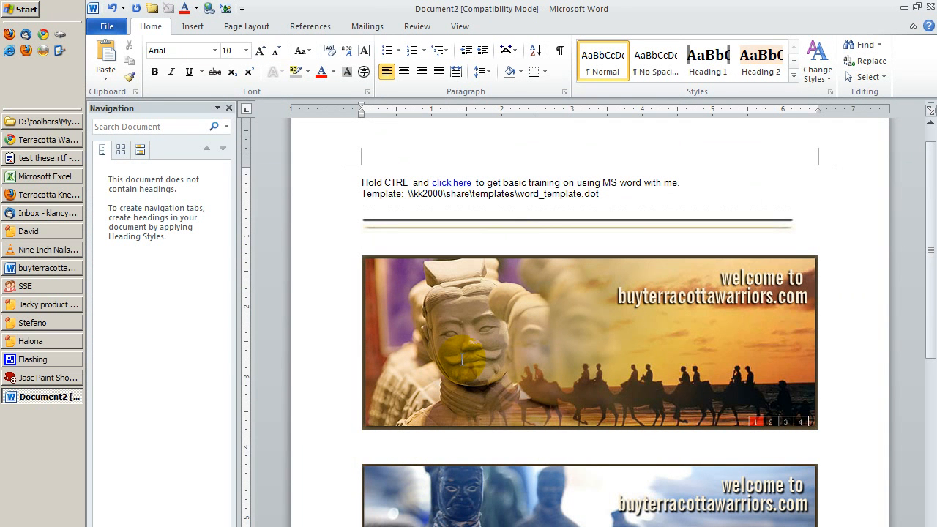
pyautogui.scroll(-5, 491, 329)
pyautogui.scroll(6, 495, 322)
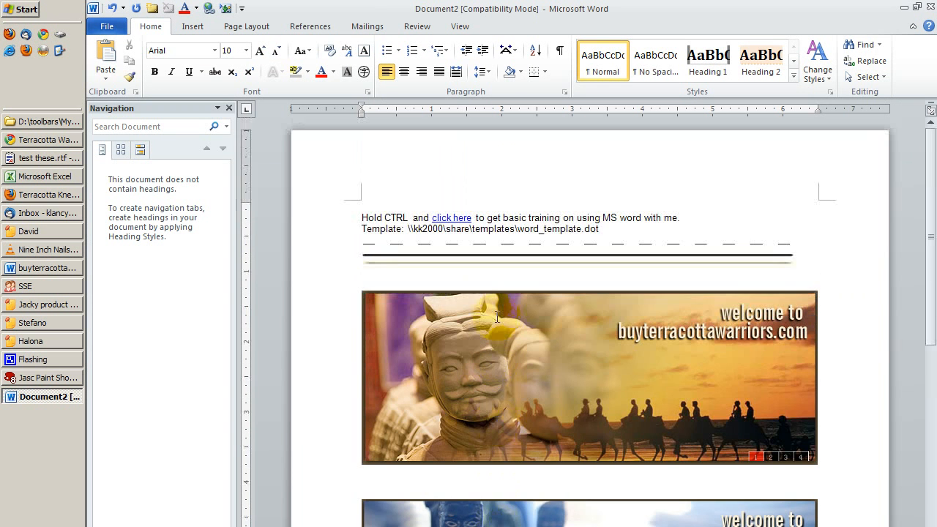
pyautogui.scroll(-2, 497, 316)
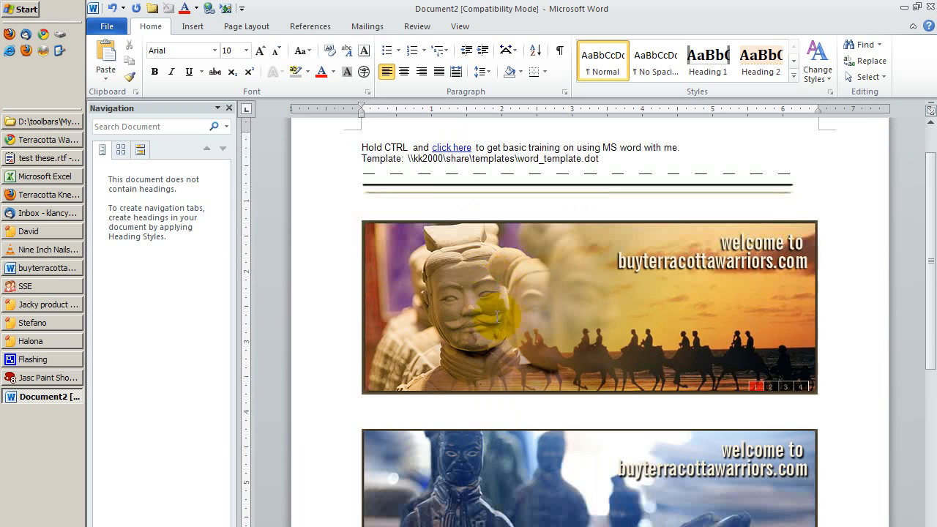
pyautogui.click(408, 206)
pyautogui.scroll(2, 663, 249)
pyautogui.scroll(-20, 664, 259)
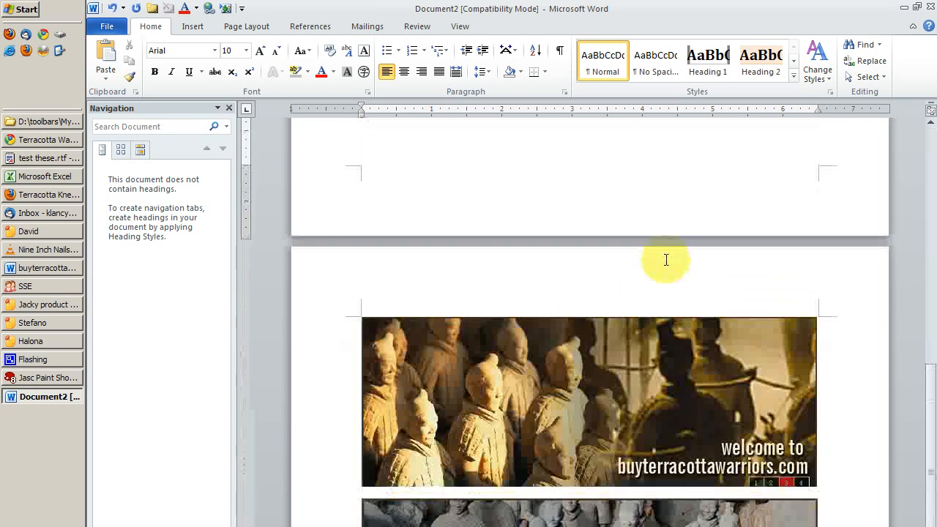
pyautogui.scroll(18, 658, 278)
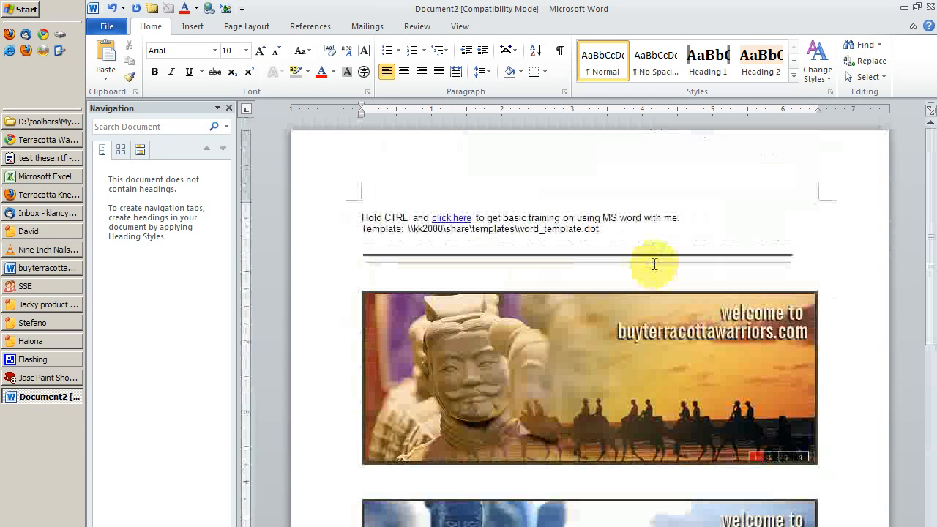
pyautogui.scroll(-1, 593, 276)
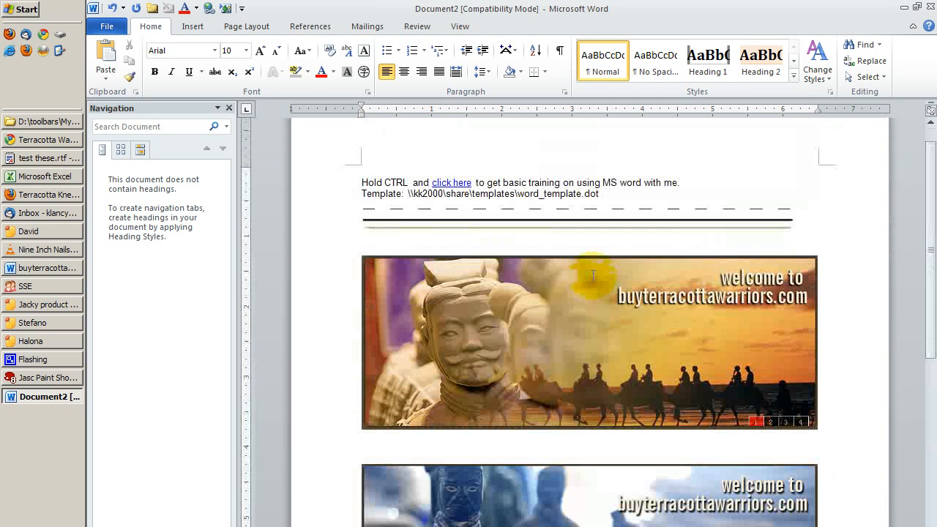
pyautogui.scroll(1, 592, 276)
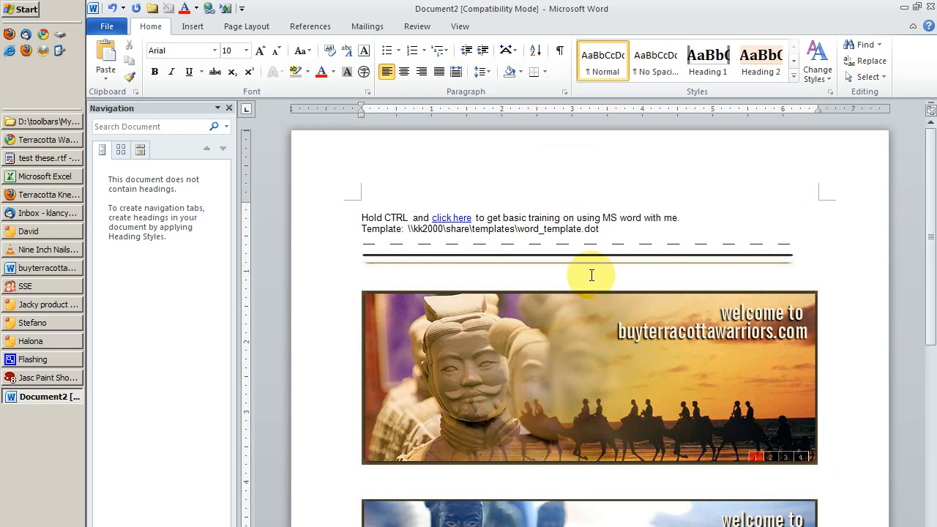
# - Increase the indent of the blank line directly beneath the sunset banner by one level
pyautogui.click(470, 472)
pyautogui.click(450, 276)
pyautogui.click(436, 473)
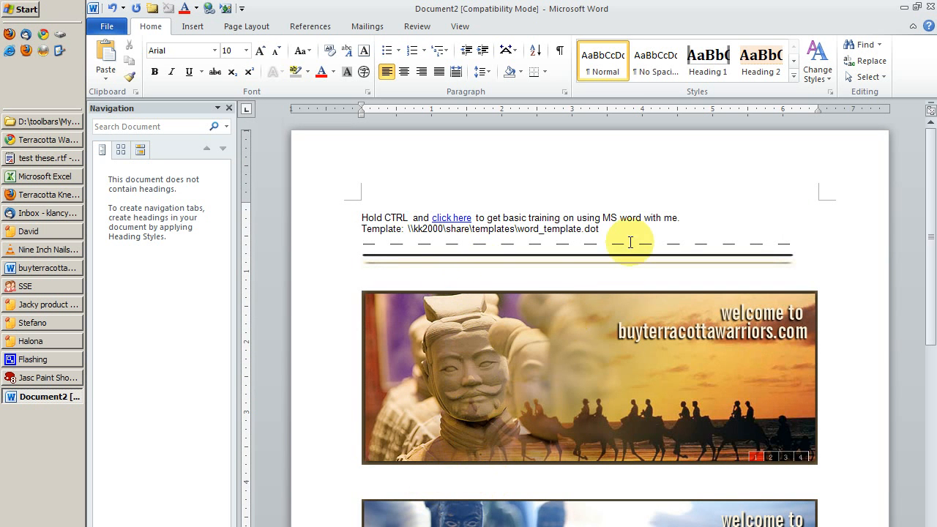
pyautogui.click(483, 51)
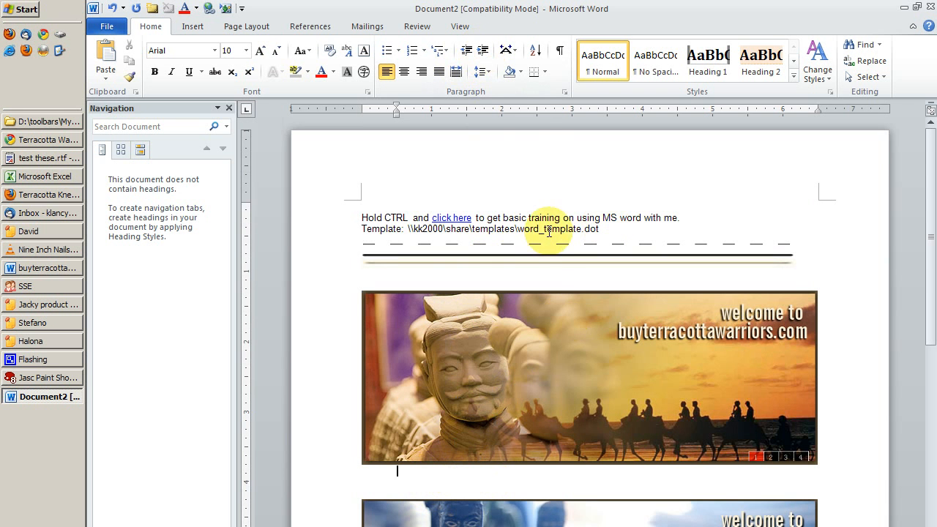
# - Enter "Hey, see this picture here?" on the indented line below the sunset banner and add a new line after it
pyautogui.scroll(-2, 554, 224)
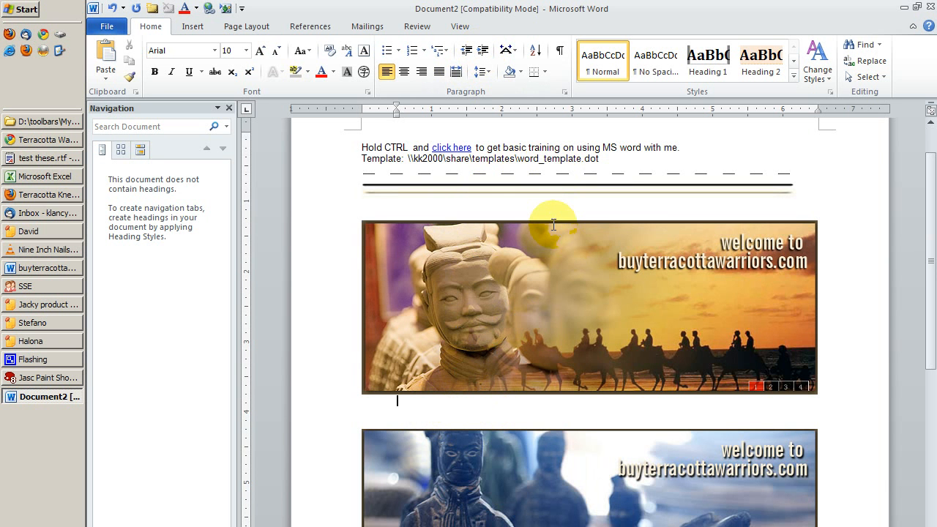
pyautogui.write('Hey, see thispicture here?')
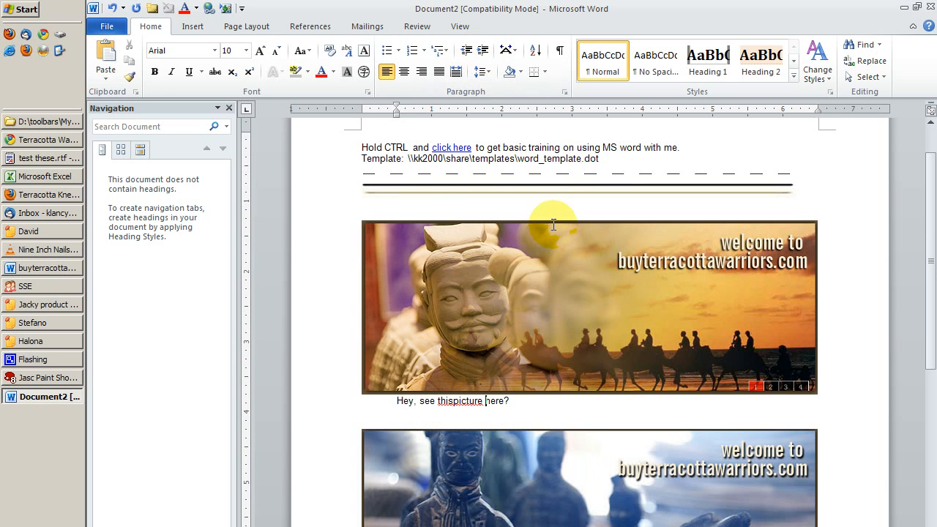
pyautogui.press('Left')
pyautogui.press('Left')
pyautogui.press('Left')
pyautogui.press('Left')
pyautogui.press('Left')
pyautogui.press('Left')
pyautogui.press('Left')
pyautogui.press('End')
pyautogui.press('Return')
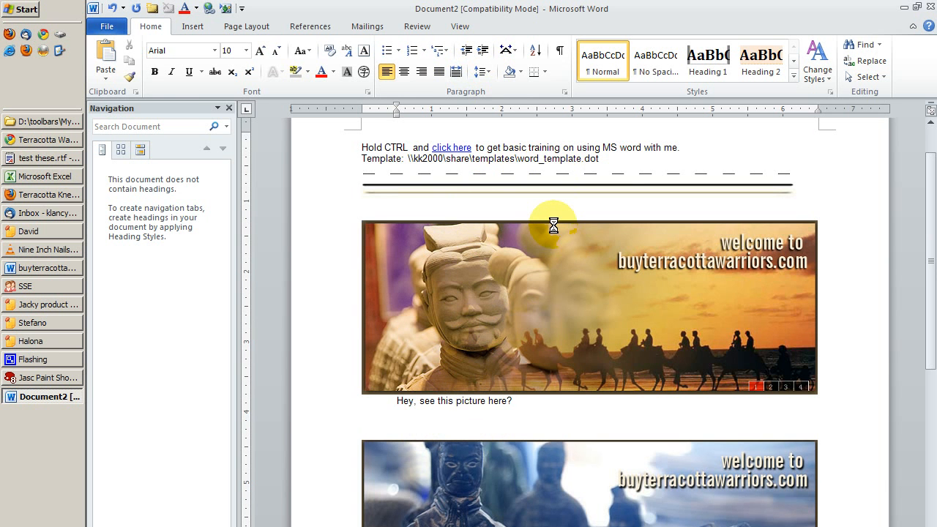
# - Enter "This guy should have a smile." as the second comment line below the sunset banner and start a new paragraph beneath it
pyautogui.write('This guy should have a smil')
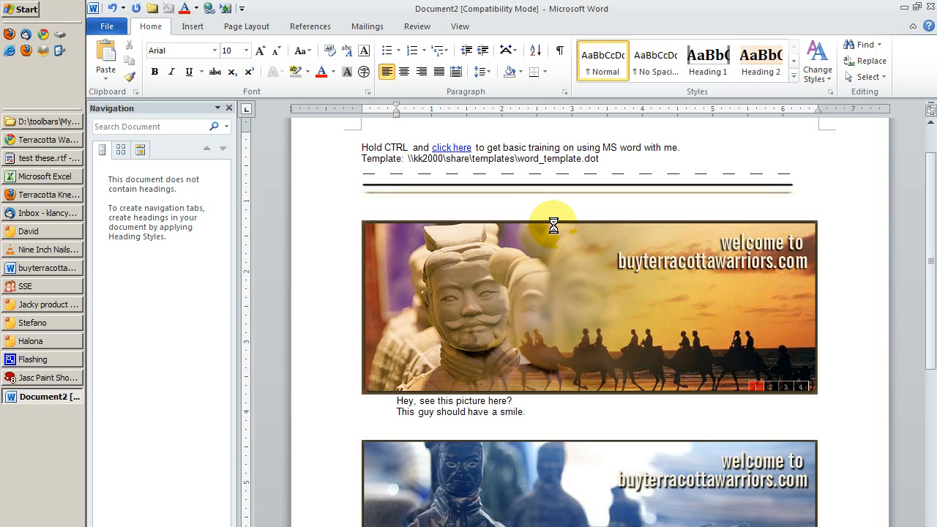
pyautogui.write('e.')
pyautogui.press('Return')
pyautogui.press('Return')
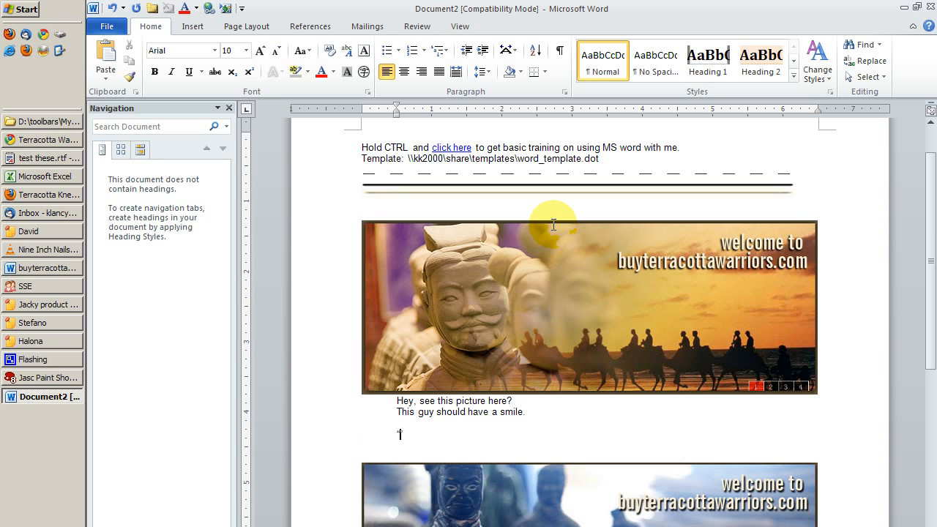
# - Add "He should say" as a new comment paragraph, separated by a blank line, and start a line beneath it
pyautogui.press('Return')
pyautogui.write('He shoud')
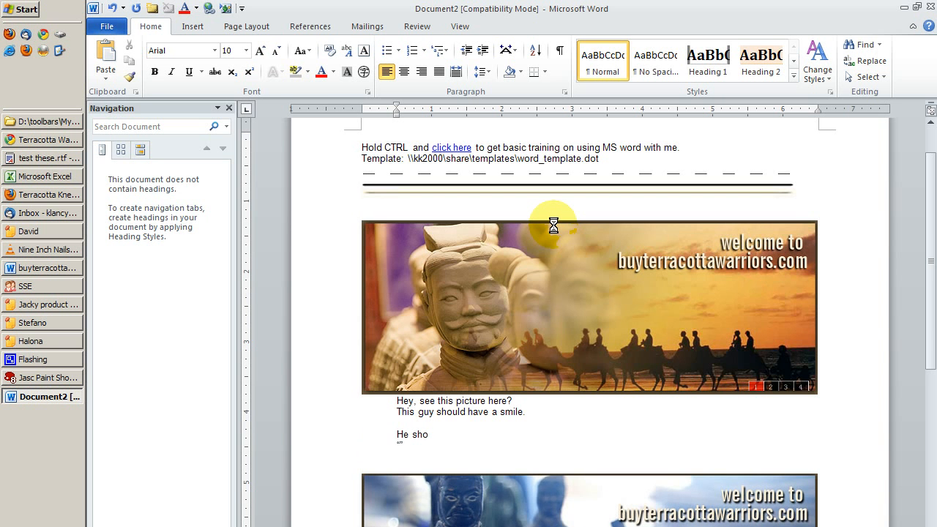
pyautogui.press('BackSpace')
pyautogui.write('ld say')
pyautogui.press('Return')
# - Write the quoted speech "Welcome to my website... blah blah blah" on the line under "He should say"
pyautogui.write('"WElcom')
pyautogui.press('BackSpace')
pyautogui.press('BackSpace')
pyautogui.press('BackSpace')
pyautogui.press('BackSpace')
pyautogui.press('BackSpace')
pyautogui.write('elcome to my wbe')
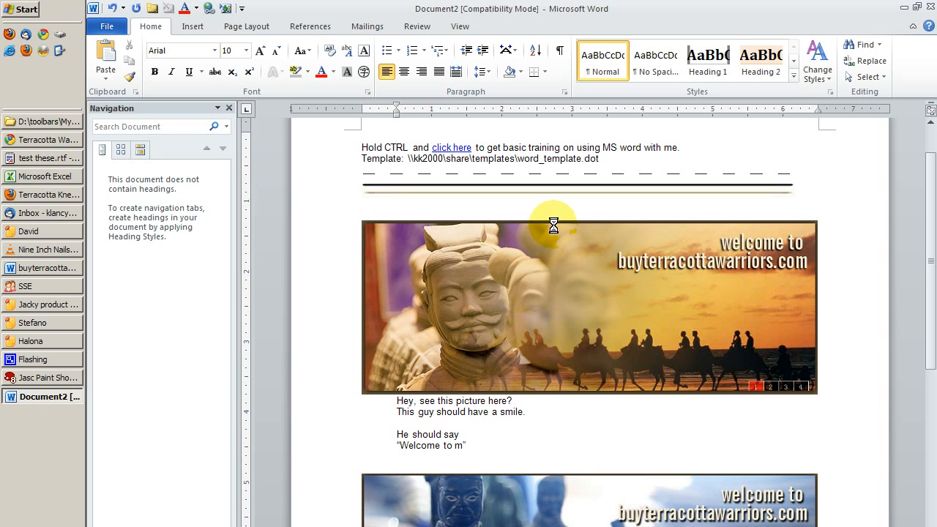
pyautogui.press('BackSpace')
pyautogui.press('BackSpace')
pyautogui.write('ebsite... ')
pyautogui.write('blah blah blah"')
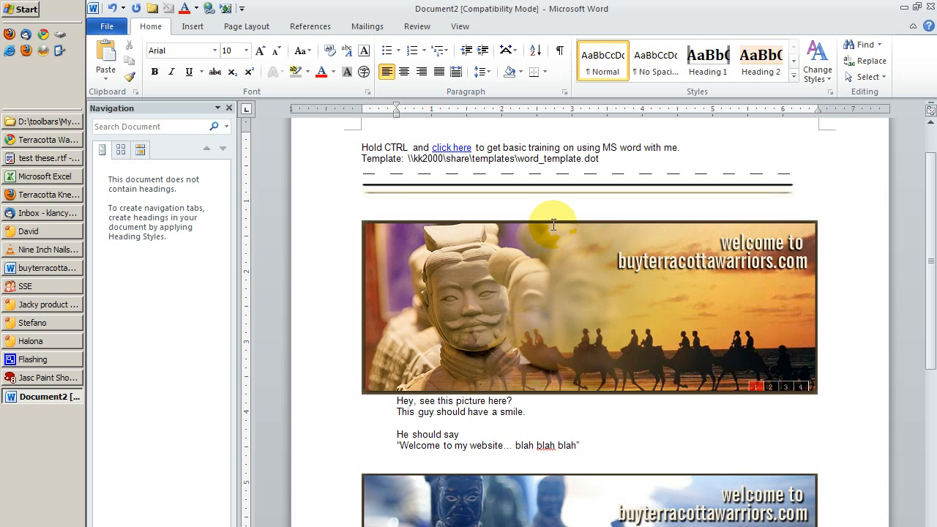
pyautogui.moveTo(577, 445); pyautogui.dragTo(515, 445)
pyautogui.doubleClick(571, 445)
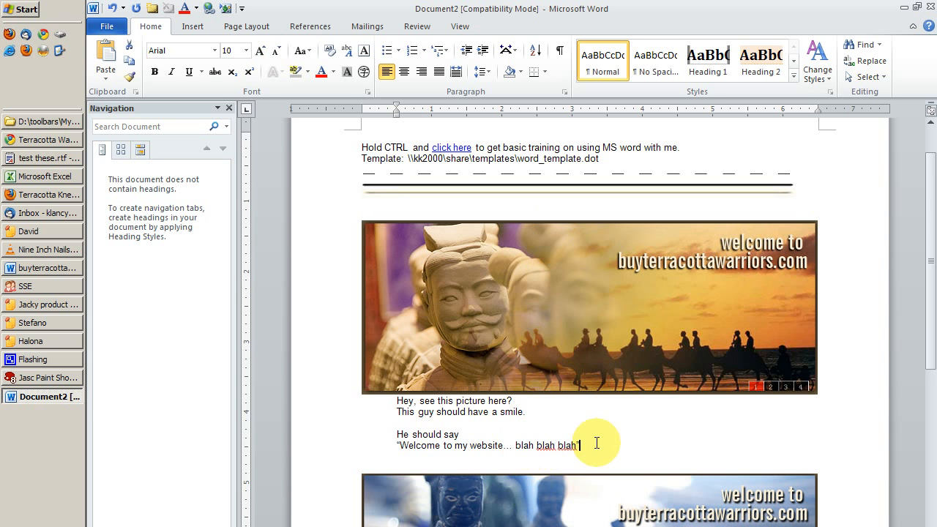
pyautogui.hotkey('ctrl', 'shift', 'Left')
pyautogui.hotkey('ctrl', 'shift', 'Left')
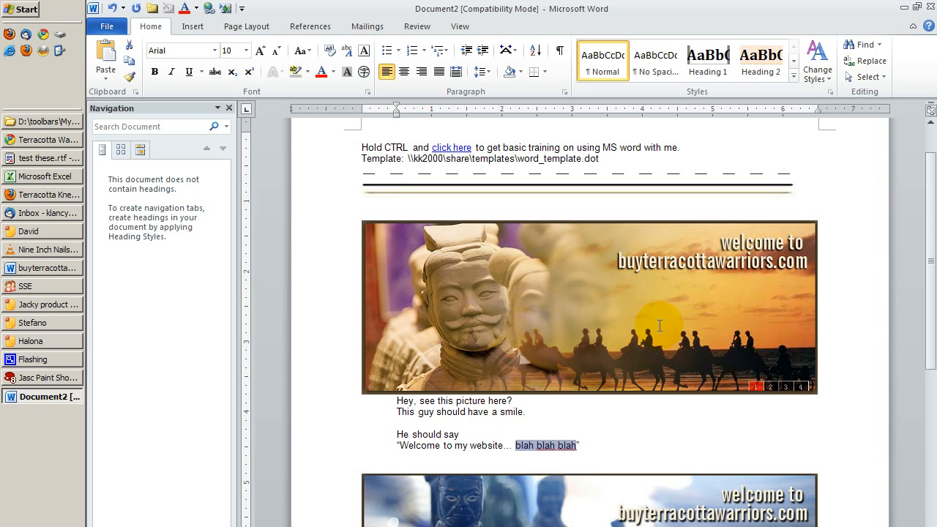
pyautogui.click(603, 446)
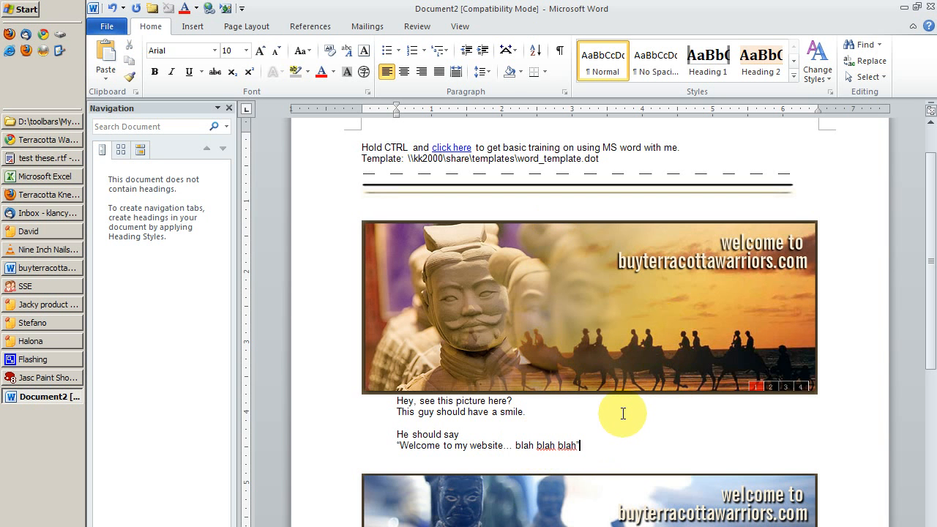
pyautogui.press('Left')
pyautogui.hotkey('ctrl', 'shift', 'Left')
pyautogui.hotkey('ctrl', 'shift', 'Left')
pyautogui.hotkey('ctrl', 'shift', 'Left')
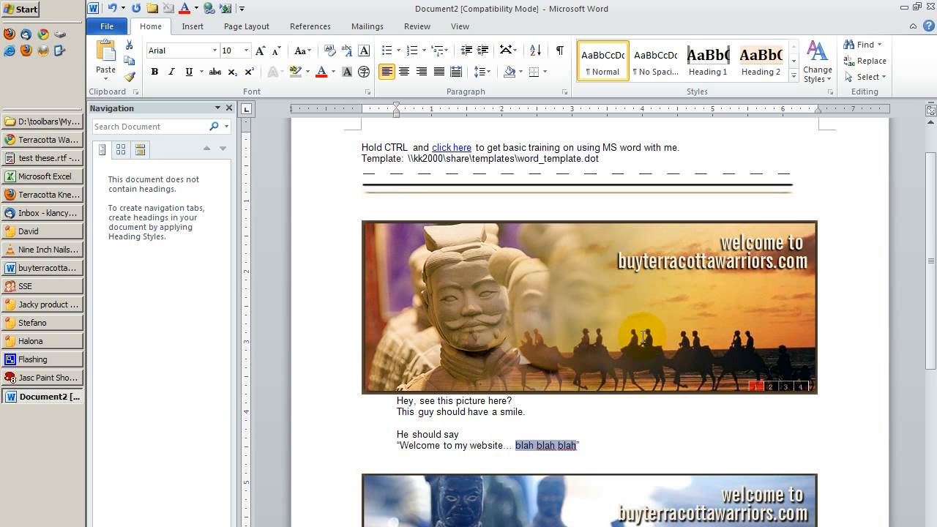
pyautogui.click(612, 444)
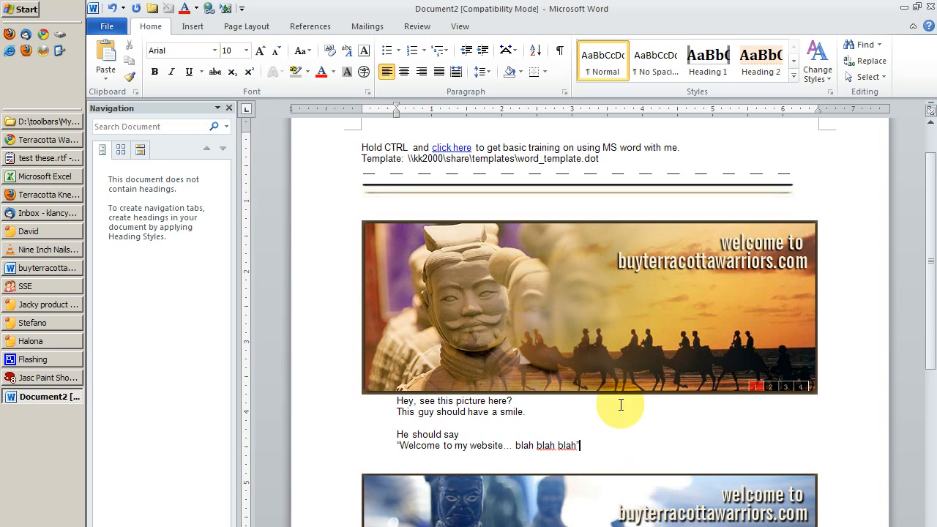
pyautogui.scroll(-2, 638, 352)
pyautogui.scroll(3, 647, 337)
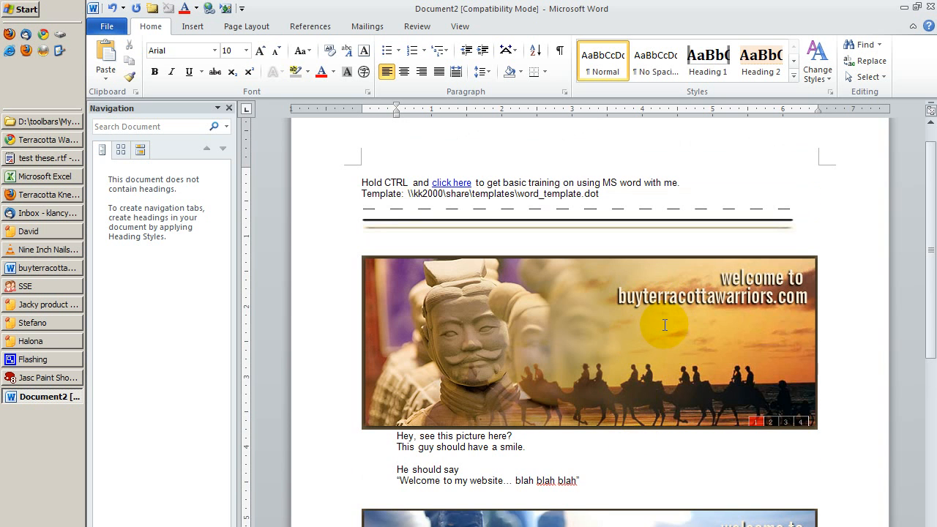
# - Delete "blah blah blah" from the quoted speech, keeping the closing quotation mark directly after "website..."
pyautogui.press('Left')
pyautogui.hotkey('ctrl', 'shift', 'Left')
pyautogui.hotkey('ctrl', 'shift', 'Left')
pyautogui.hotkey('ctrl', 'shift', 'Left')
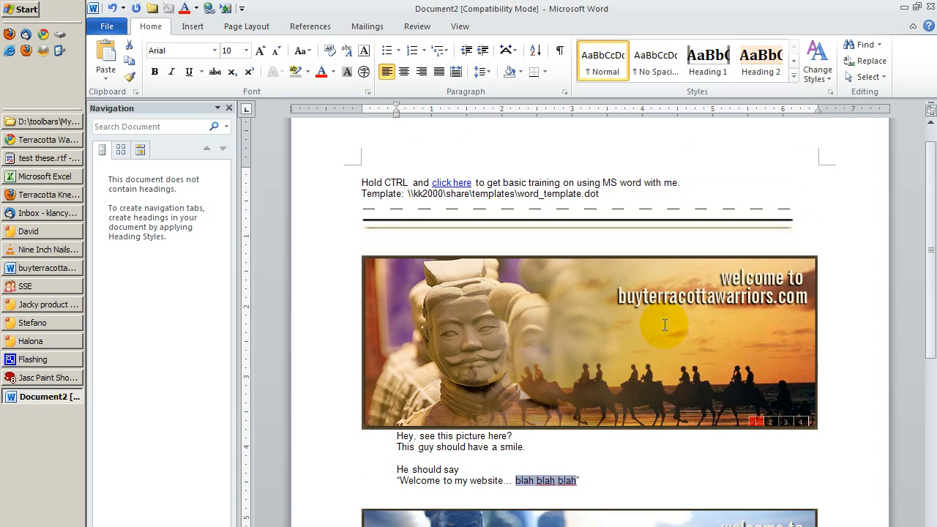
pyautogui.hotkey('ctrl', 'shift', 'Left')
pyautogui.hotkey('ctrl', 'shift', 'Right')
pyautogui.hotkey('shift', 'Left')
pyautogui.press('Delete')
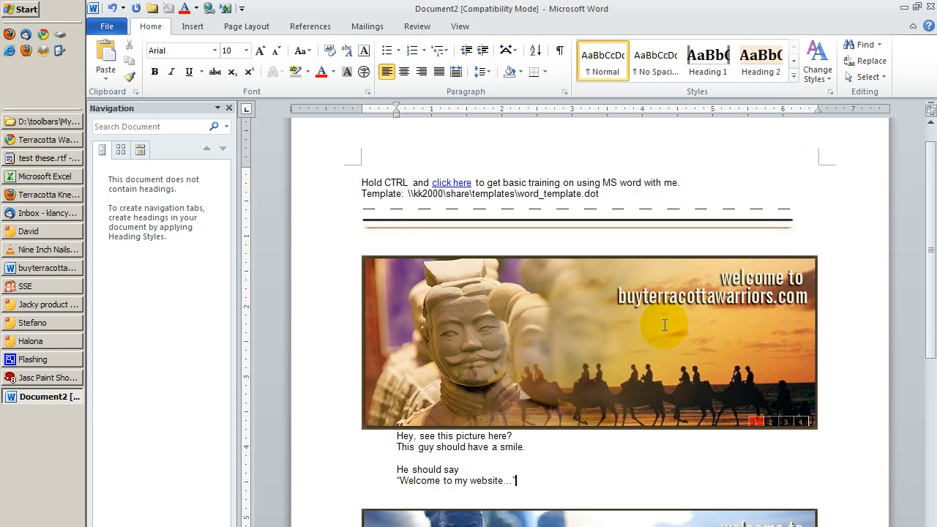
# - Continue the quoted speech with "What is your name?" after a blank line, keeping it inside the closing quotation mark
pyautogui.scroll(-3, 673, 307)
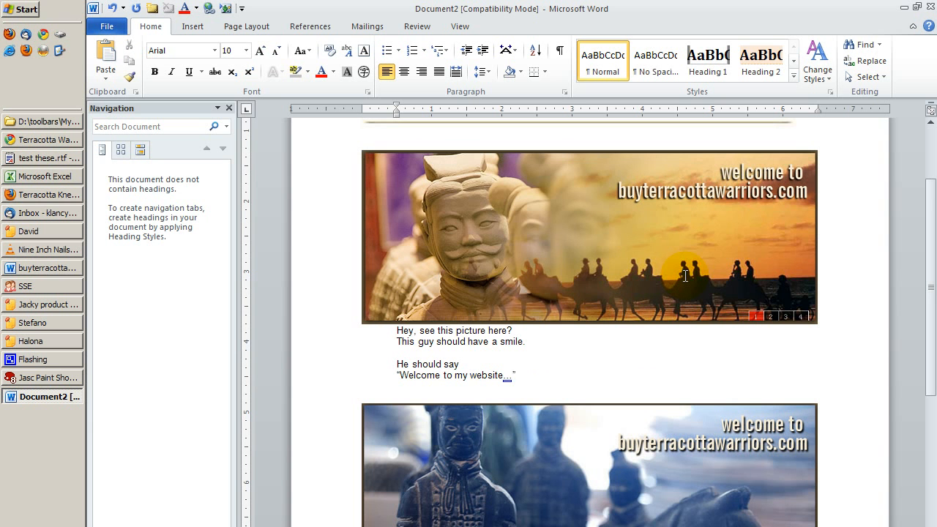
pyautogui.press('Return')
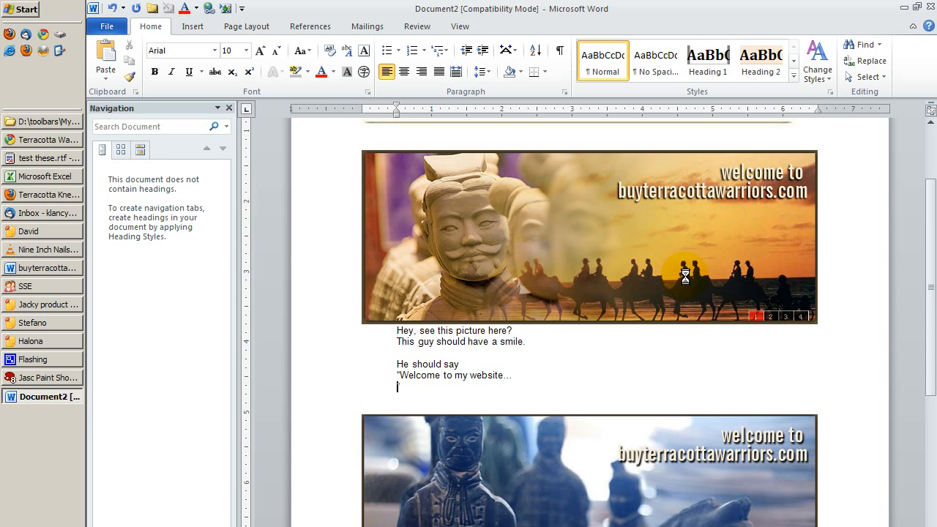
pyautogui.press('Return')
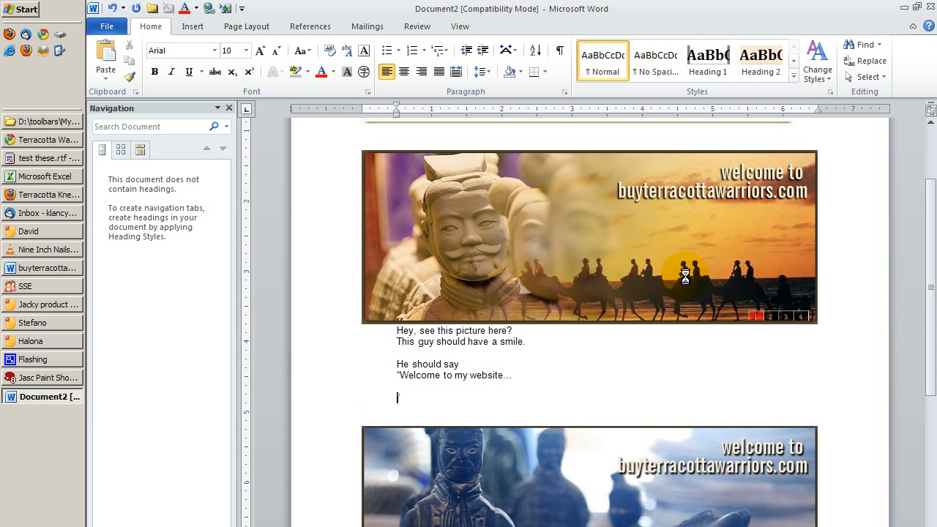
pyautogui.write('What is your name?')
pyautogui.hotkey('shift', 'Up')
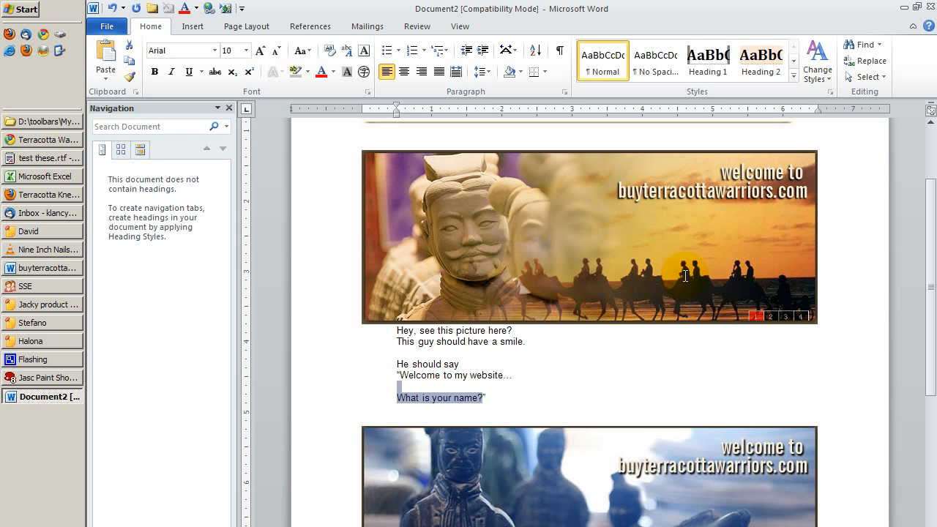
pyautogui.press('Down')
pyautogui.press('Up')
pyautogui.press('End')
pyautogui.hotkey('shift', 'Up')
pyautogui.hotkey('shift', 'Up')
pyautogui.hotkey('shift', 'Up')
pyautogui.hotkey('shift', 'Down')
pyautogui.hotkey('shift', 'Home')
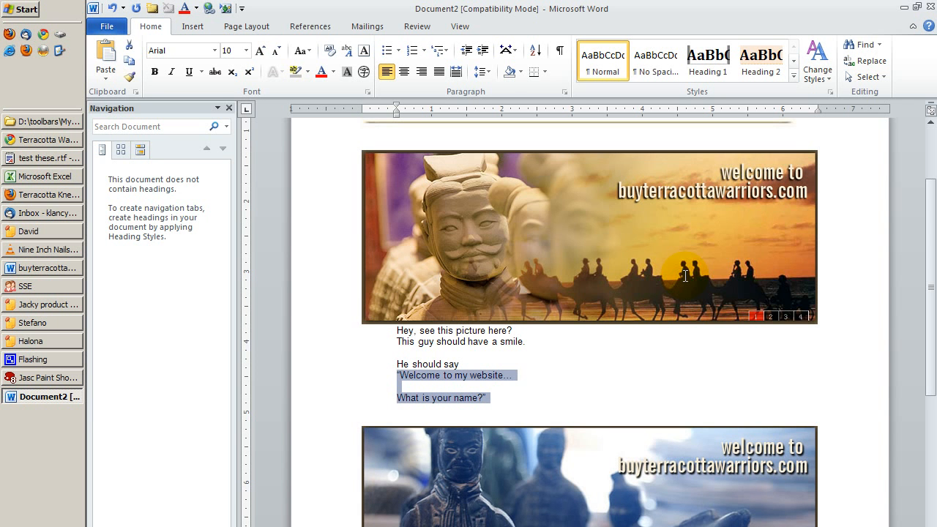
pyautogui.click(464, 373)
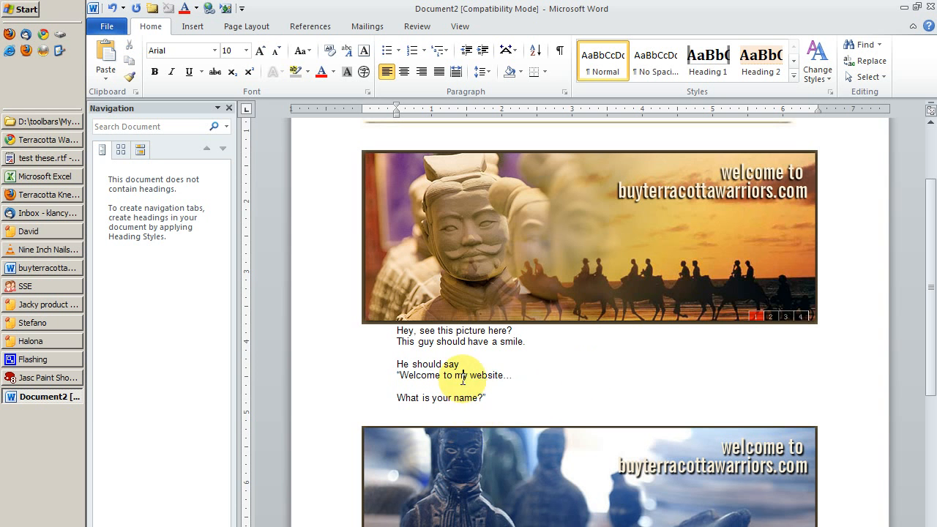
pyautogui.click(470, 385)
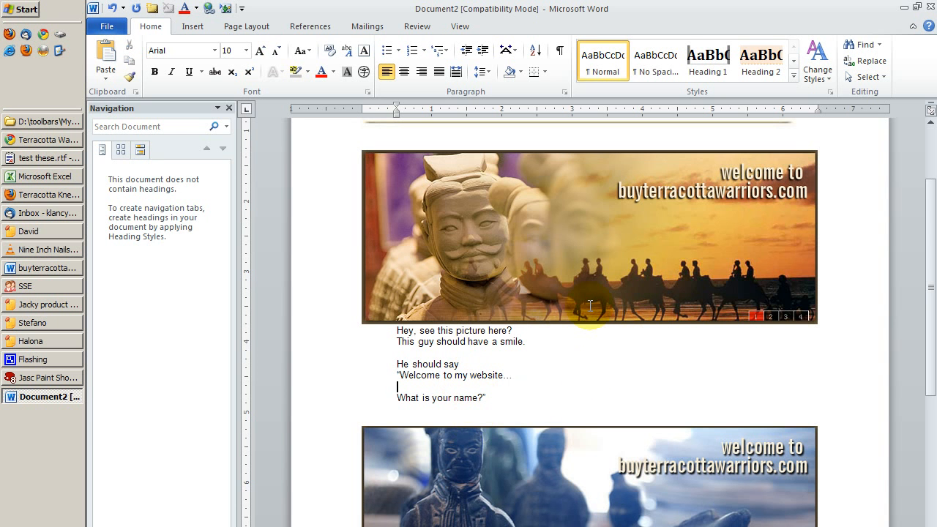
pyautogui.press('Down')
pyautogui.press('Down')
pyautogui.press('End')
pyautogui.hotkey('shift', 'Up')
pyautogui.hotkey('shift', 'Up')
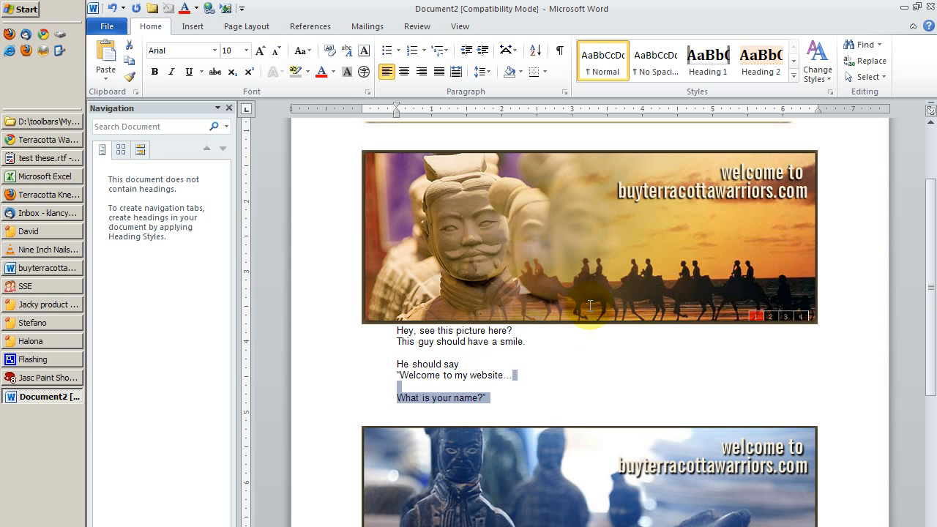
pyautogui.hotkey('shift', 'Home')
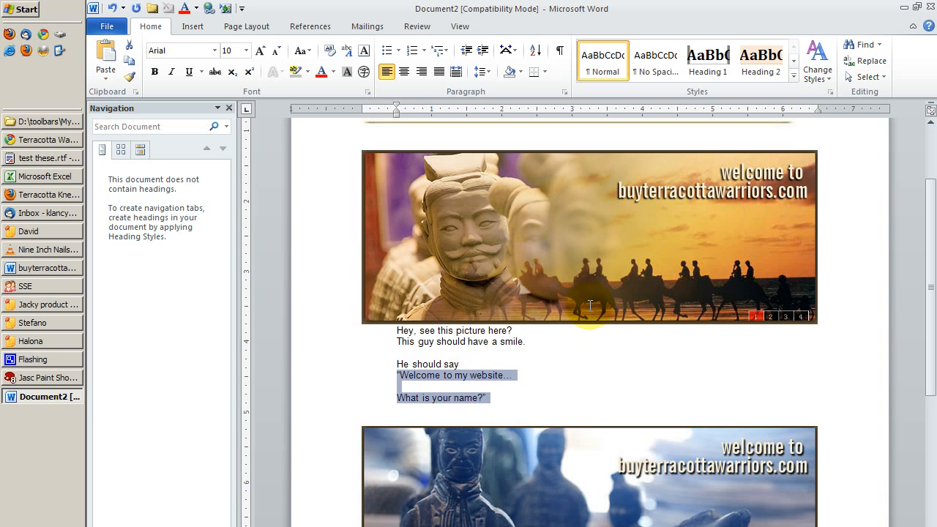
# - Add two blank lines after the "What is your name?" line, above the blue banner
pyautogui.press('Right')
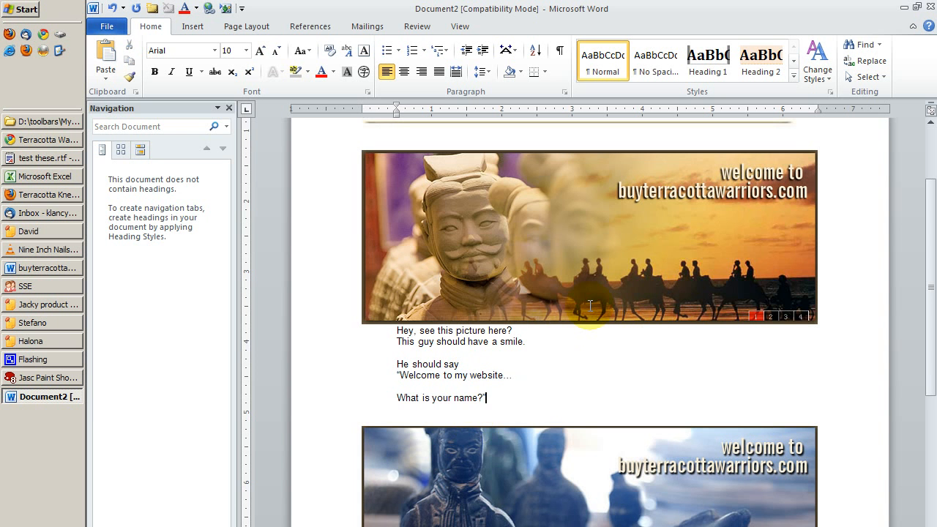
pyautogui.press('Return')
pyautogui.press('Return')
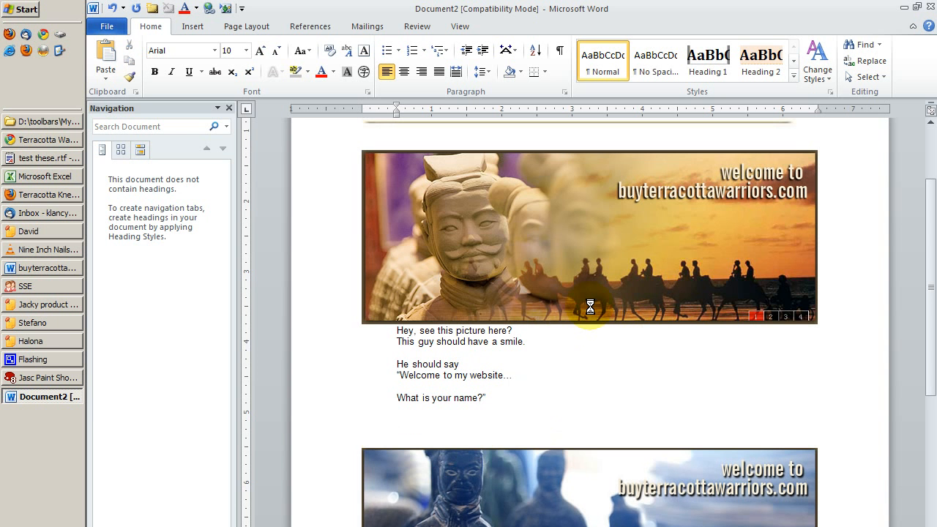
# - Insert a blank line between the sunset banner and "Hey, see this picture here?"
pyautogui.scroll(2, 588, 292)
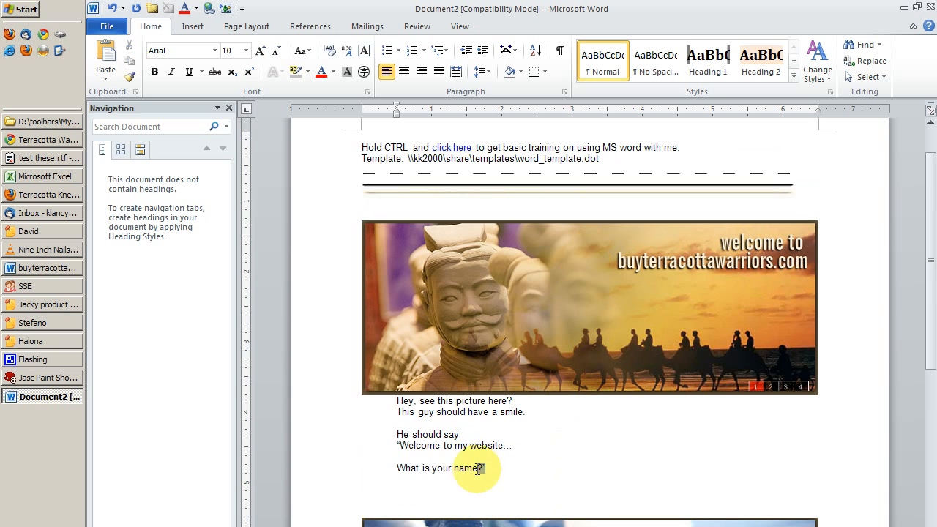
pyautogui.moveTo(480, 468); pyautogui.dragTo(402, 405)
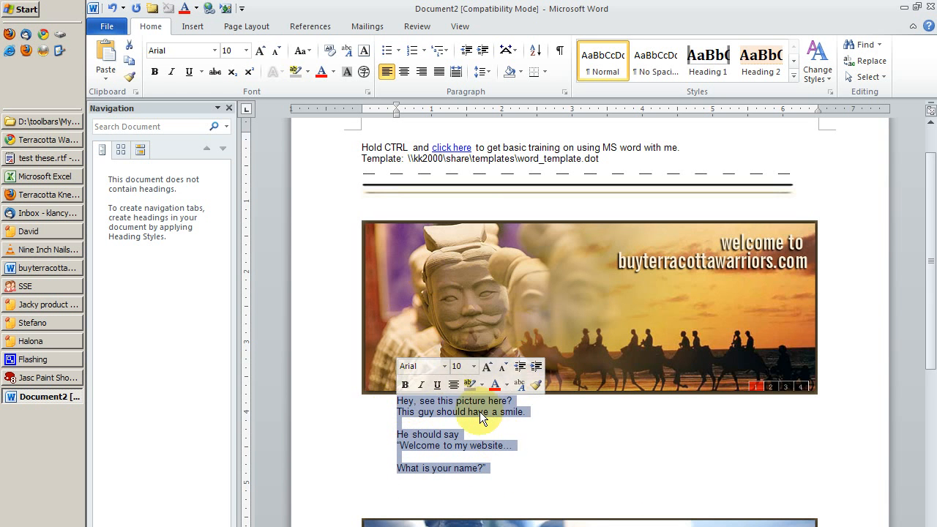
pyautogui.click(442, 401)
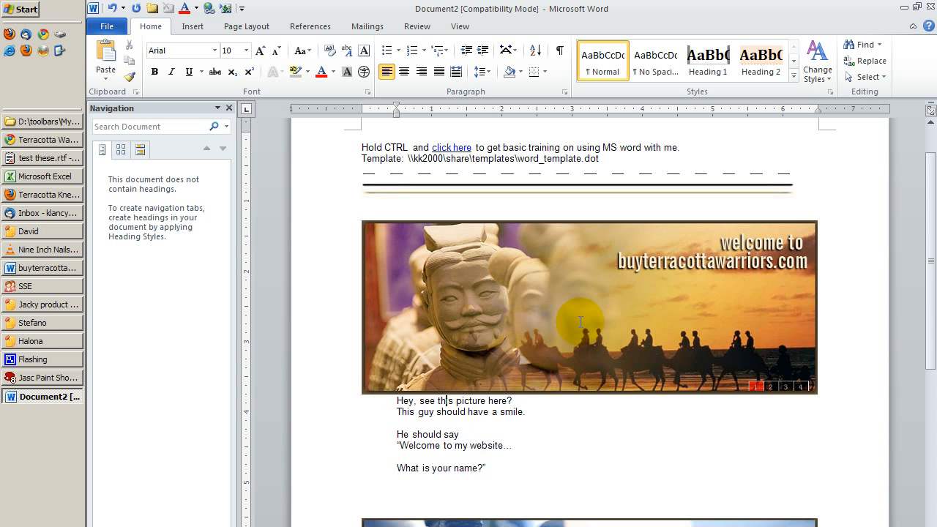
pyautogui.press('Home')
pyautogui.press('Return')
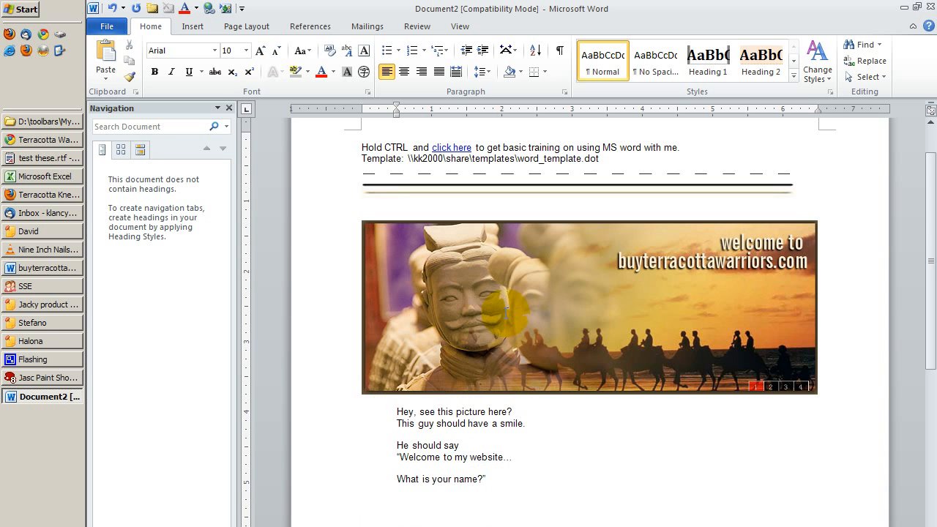
pyautogui.click(451, 325)
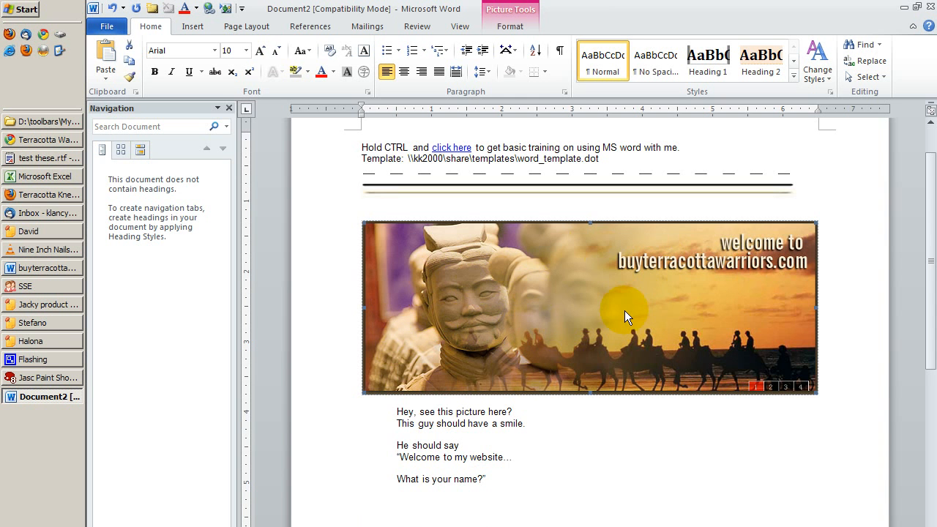
pyautogui.click(515, 478)
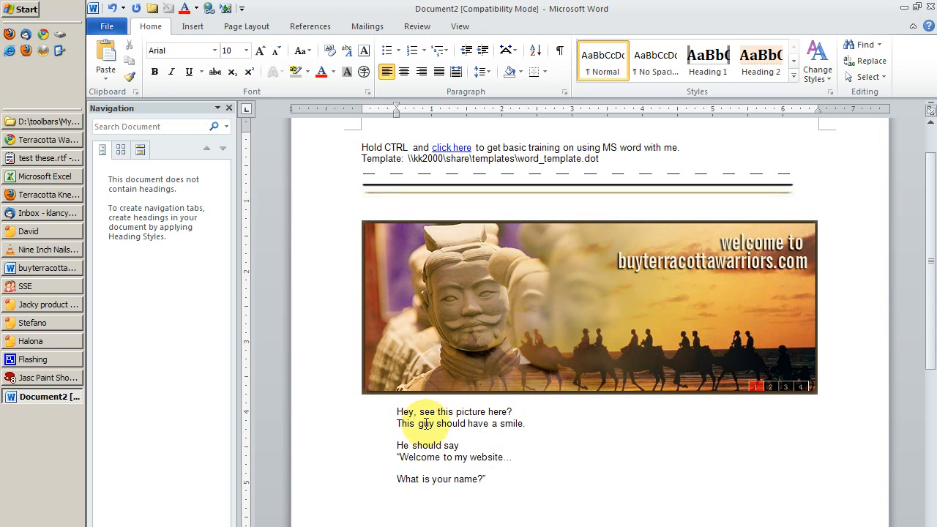
pyautogui.moveTo(488, 479); pyautogui.dragTo(396, 411)
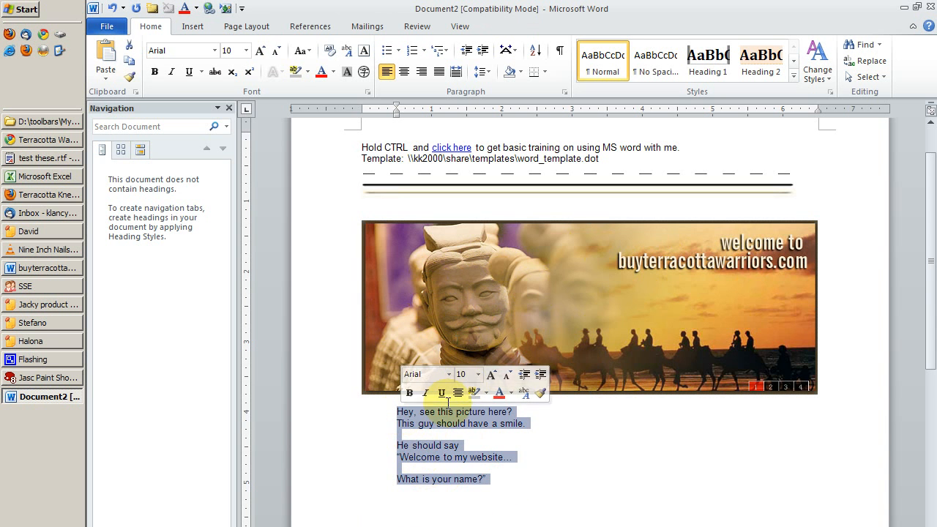
pyautogui.scroll(-2, 445, 479)
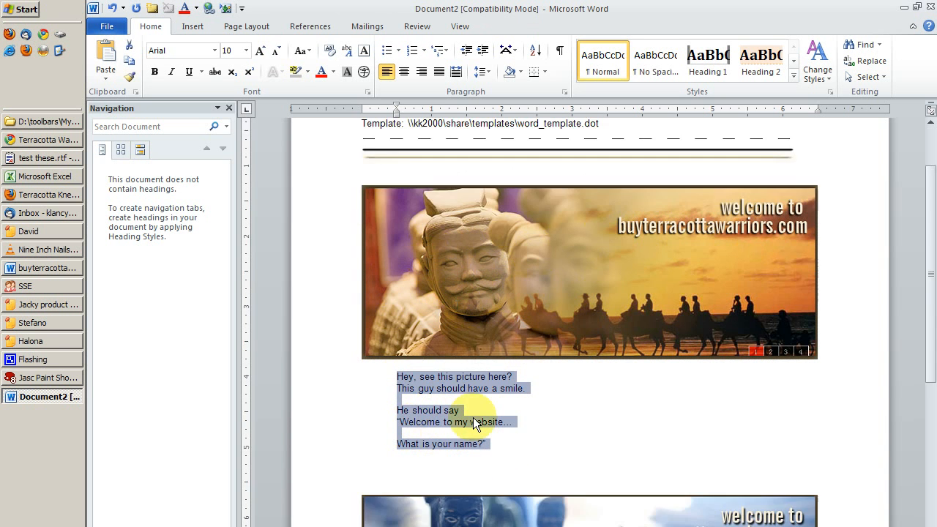
pyautogui.moveTo(504, 407); pyautogui.dragTo(383, 341)
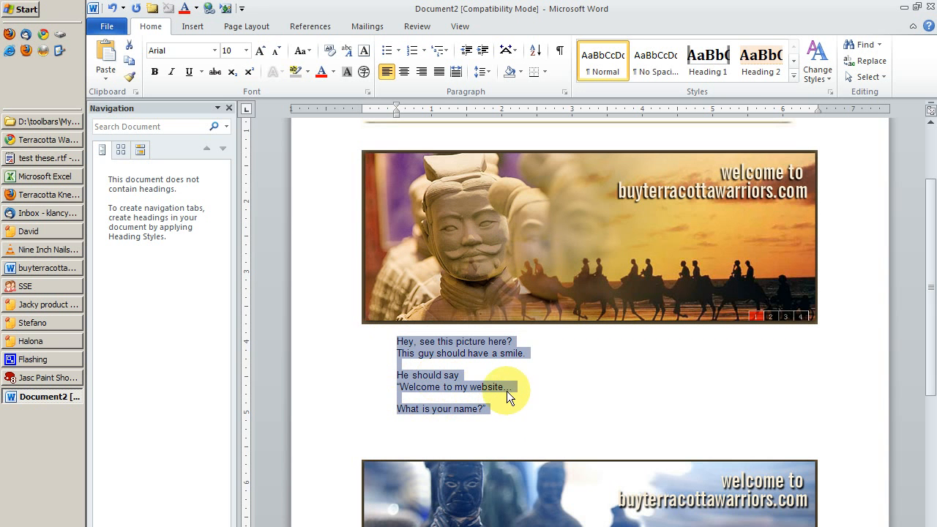
# - Remove the indent from the blank line below the comments and add more blank space above the blue banner
pyautogui.click(413, 426)
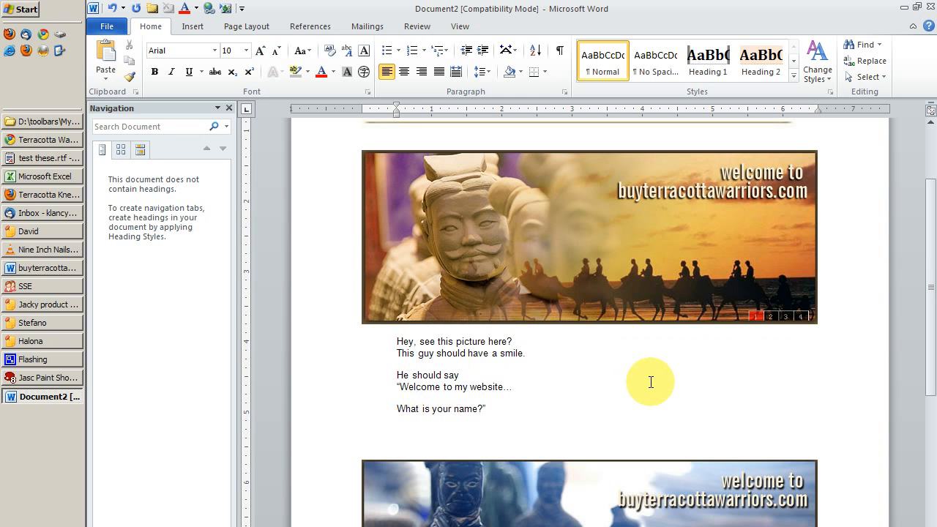
pyautogui.press('BackSpace')
pyautogui.press('Return')
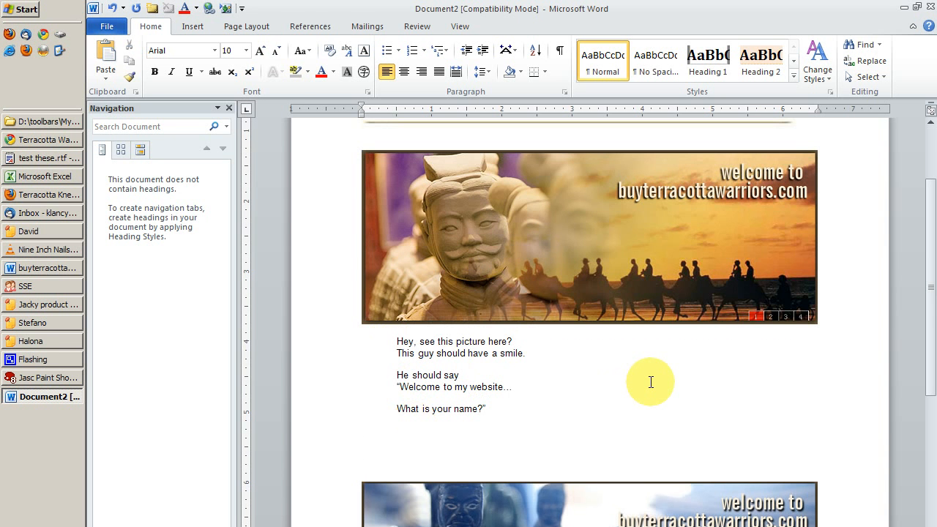
# - Add the line "And now, we have this." directly above the blue banner
pyautogui.write('And now, we have this.')
pyautogui.scroll(4, 642, 381)
pyautogui.scroll(-1, 632, 381)
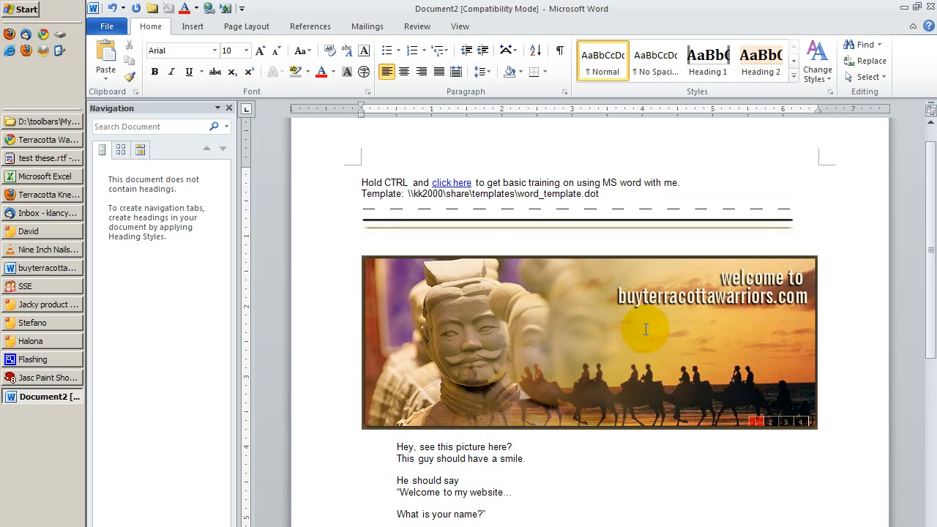
pyautogui.scroll(-3, 527, 359)
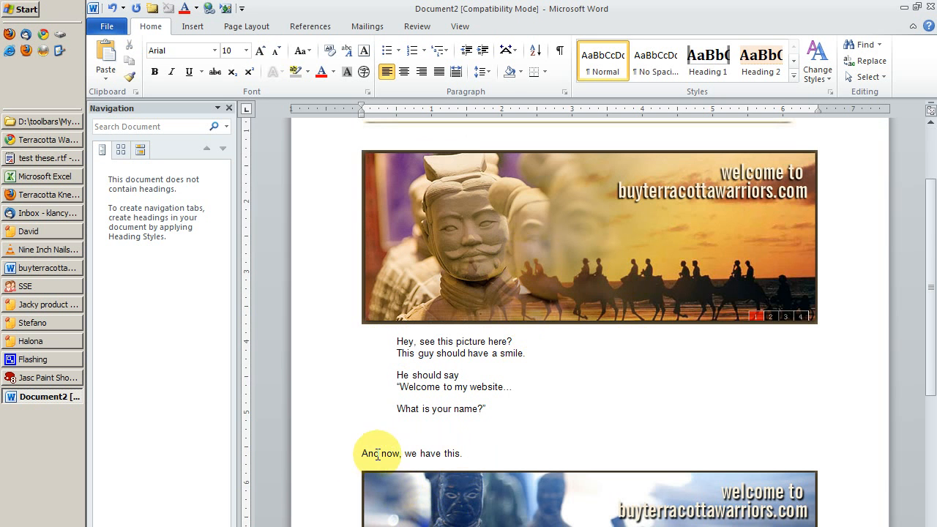
# - Indent the blue banner one level beneath the "And now, we have this." line
pyautogui.click(362, 454)
pyautogui.scroll(-5, 623, 402)
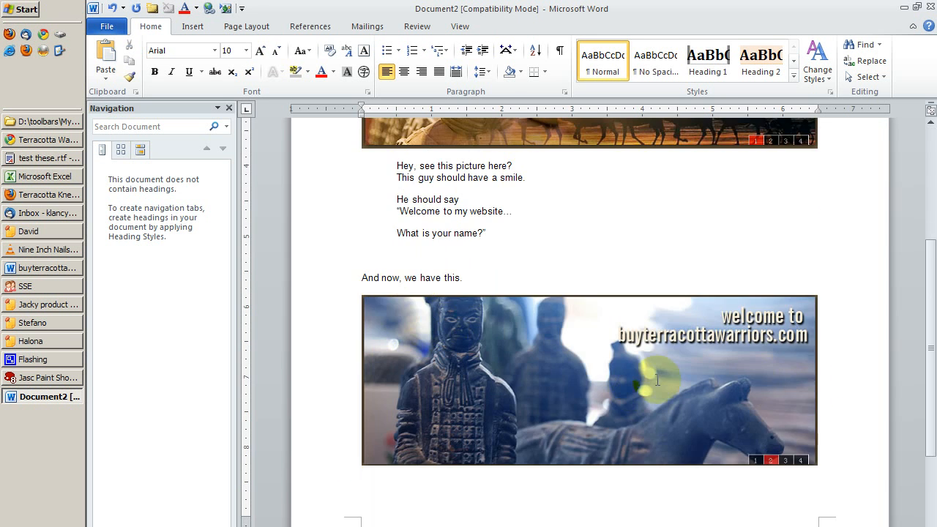
pyautogui.keyDown('shift'); pyautogui.click(864, 401); pyautogui.keyUp('shift')
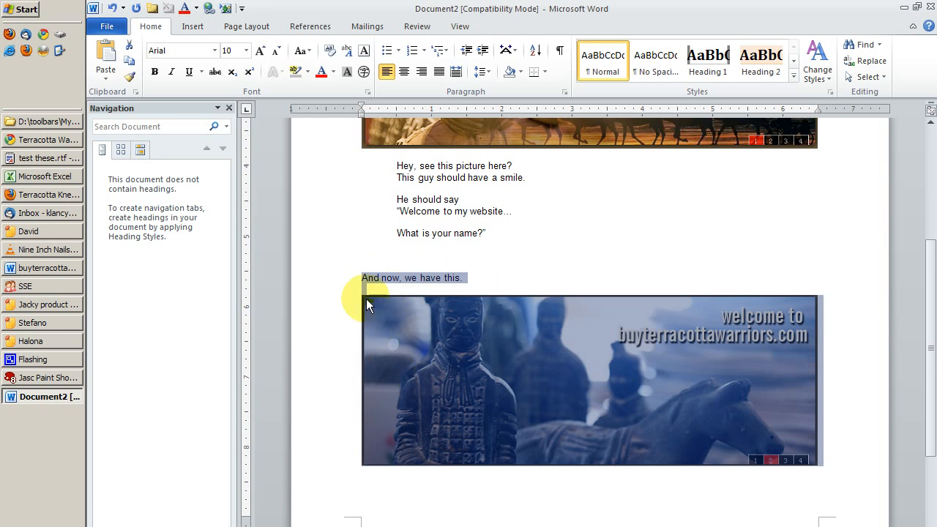
pyautogui.click(453, 316)
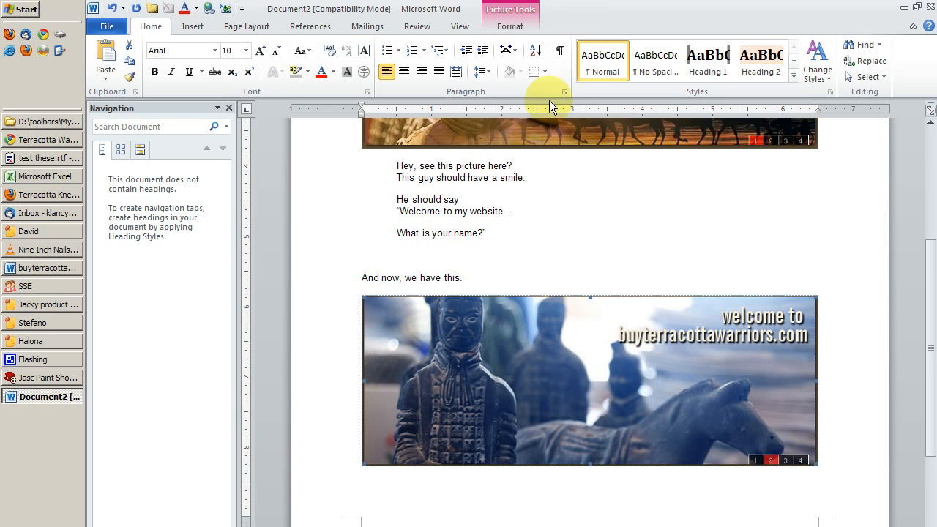
pyautogui.click(482, 51)
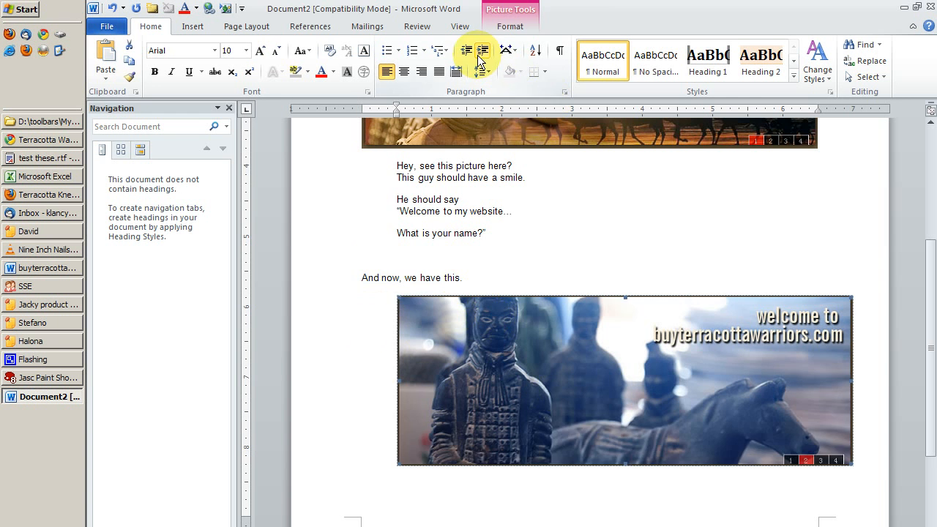
# - Make the "And now, we have this." line bold
pyautogui.click(382, 276)
pyautogui.press('Home')
pyautogui.hotkey('shift', 'End')
pyautogui.hotkey('ctrl', 'b')
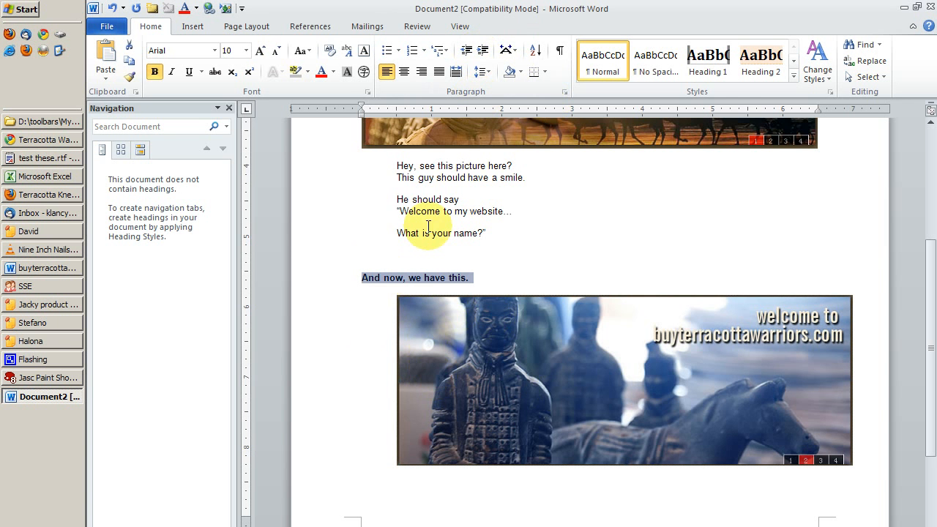
pyautogui.click(478, 254)
# - Review the sunset banner together with the indented comments beneath it
pyautogui.scroll(9, 523, 247)
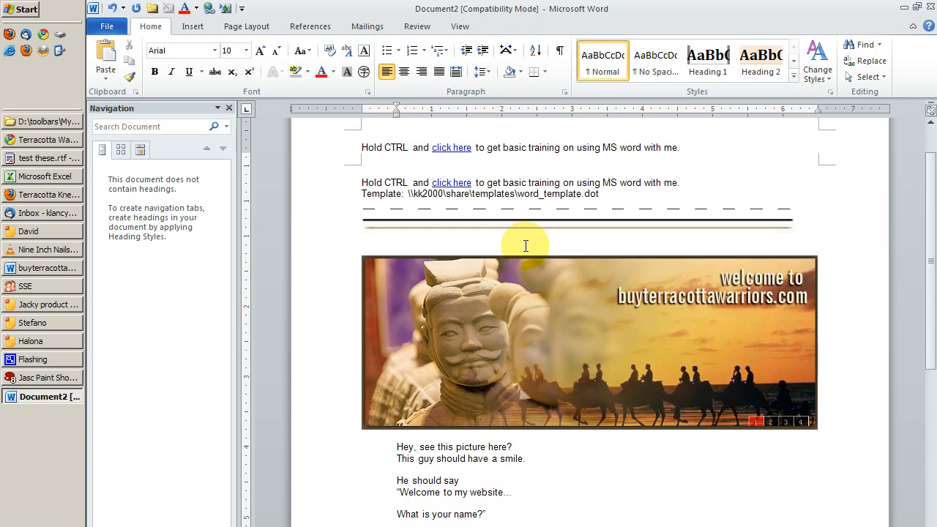
pyautogui.scroll(-3, 511, 427)
pyautogui.moveTo(498, 442); pyautogui.dragTo(373, 380)
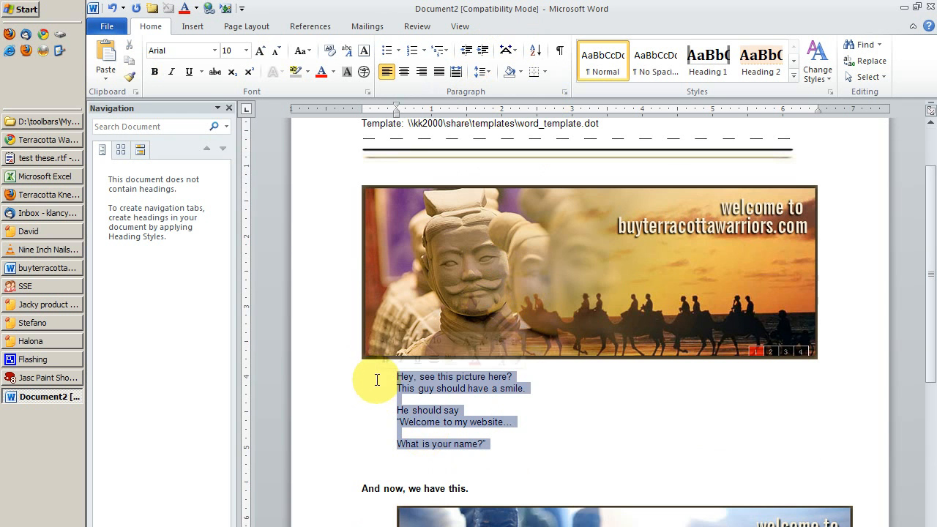
pyautogui.click(422, 262)
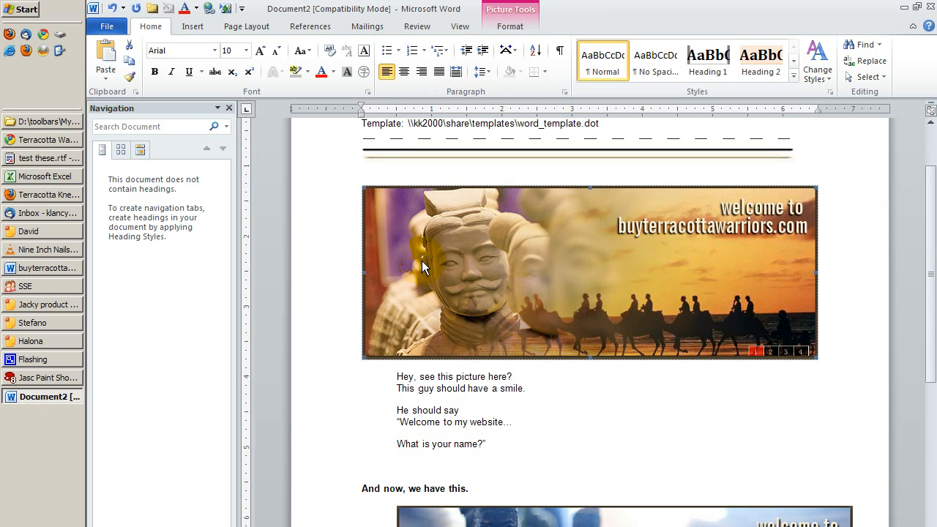
pyautogui.click(419, 376)
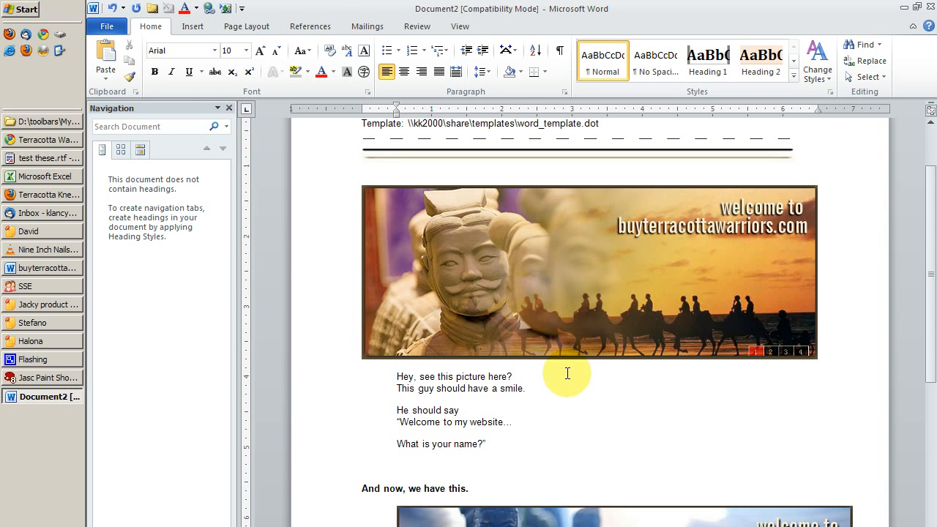
pyautogui.click(513, 436)
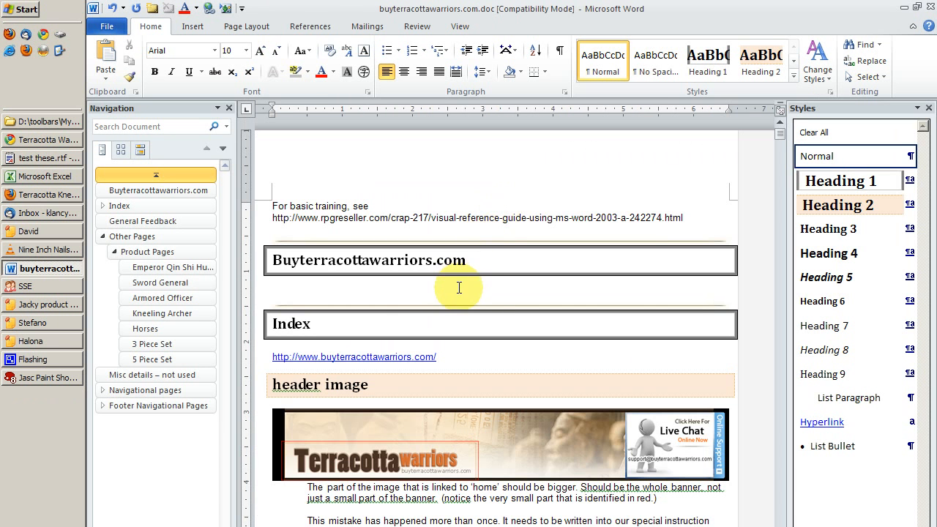
# - Switch to buyterracottawarriors.com.doc and look through its Index section to the welcome banners under the Flash object heading
pyautogui.click(458, 287)
pyautogui.scroll(-1, 512, 184)
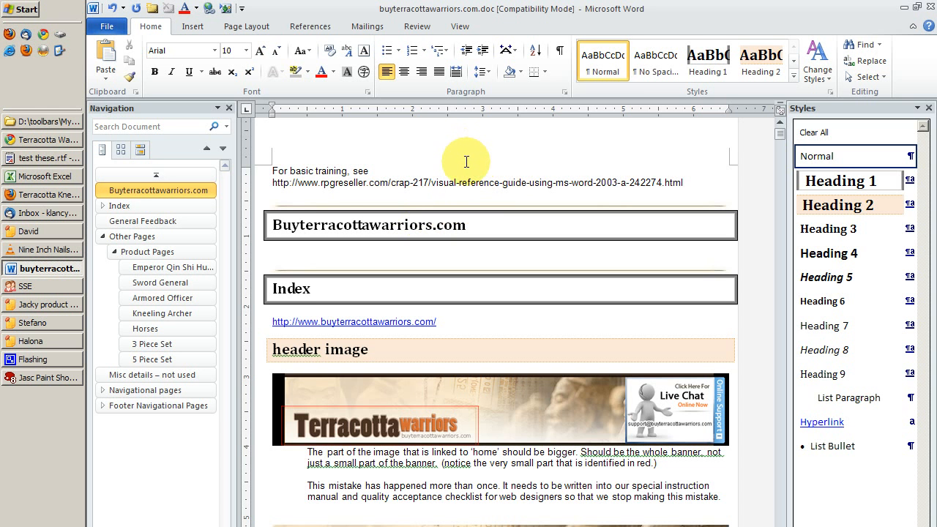
pyautogui.click(503, 311)
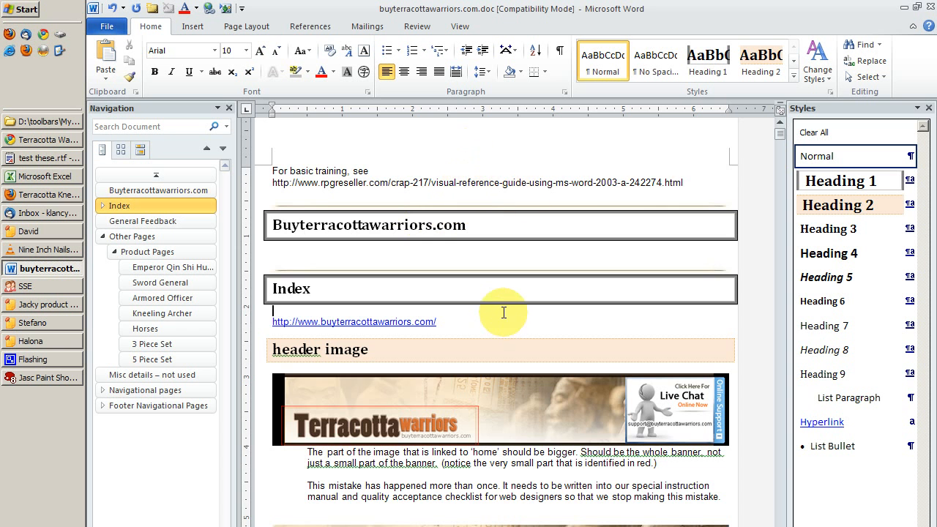
pyautogui.scroll(-20, 510, 312)
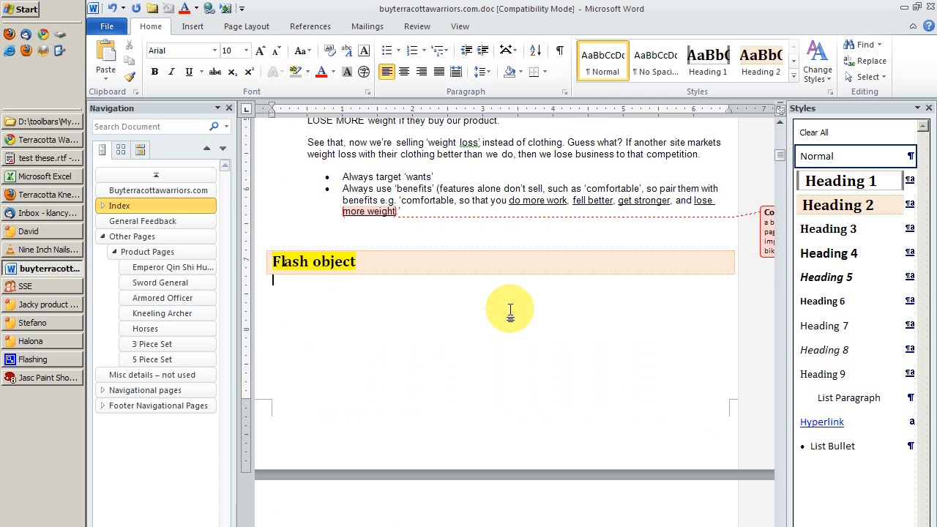
pyautogui.scroll(-20, 510, 307)
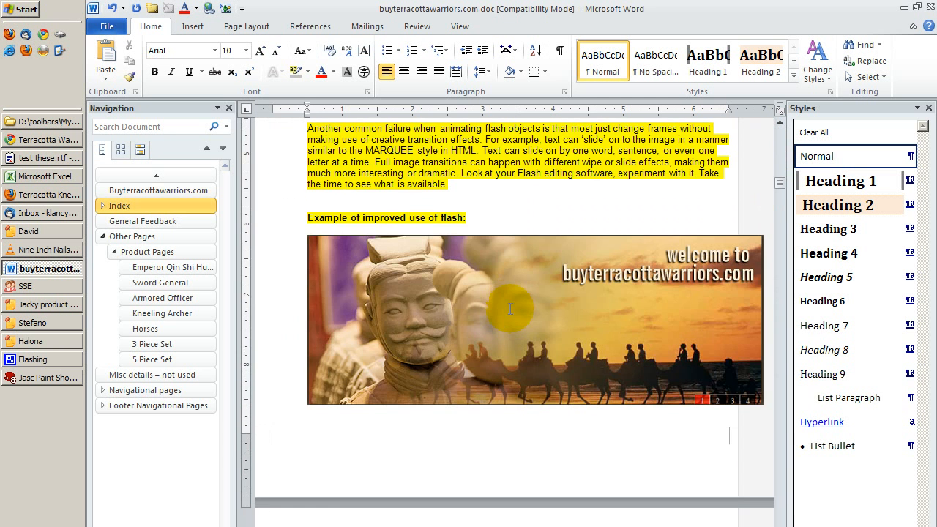
pyautogui.scroll(20, 510, 307)
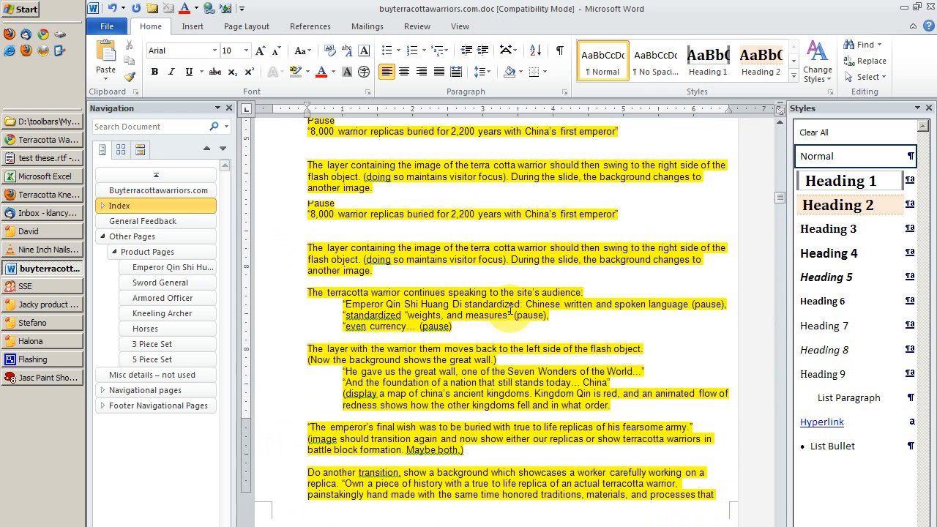
pyautogui.scroll(5, 511, 307)
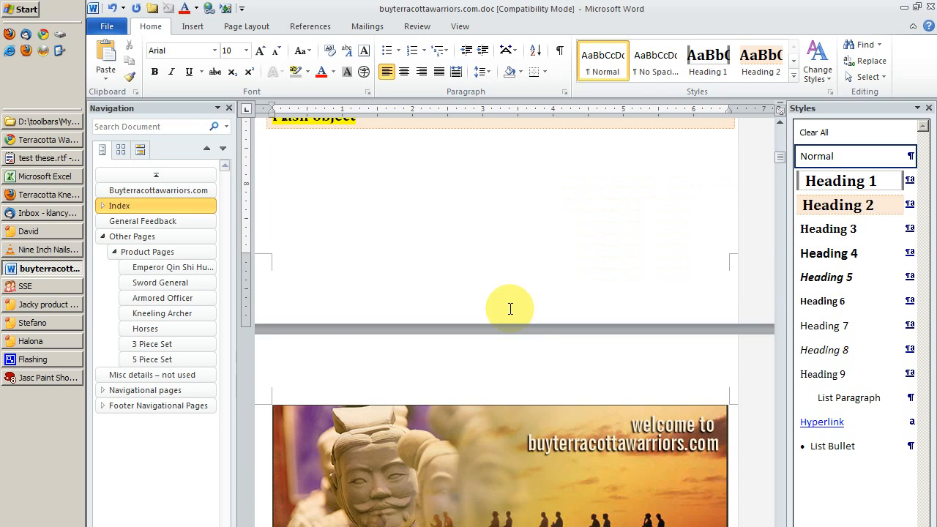
pyautogui.scroll(-5, 511, 308)
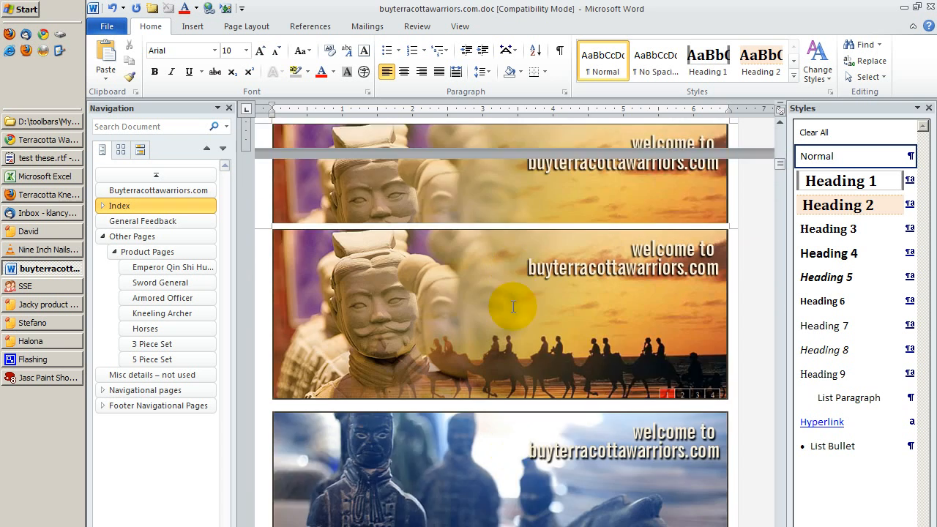
pyautogui.scroll(3, 510, 306)
pyautogui.click(468, 398)
pyautogui.scroll(-7, 469, 398)
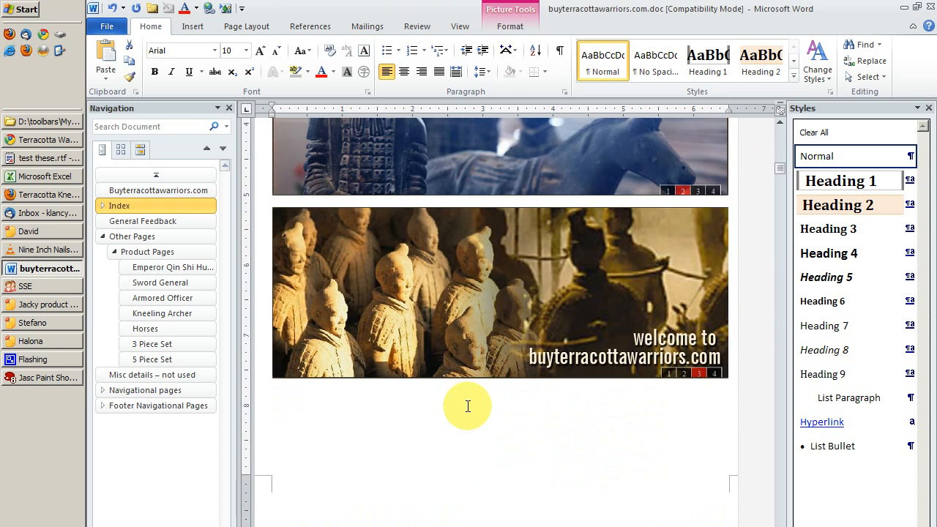
# - Examine the highlighted comments beneath the Flash object banners and the "Example of improved use of flash" image
pyautogui.click(451, 434)
pyautogui.scroll(-3, 500, 414)
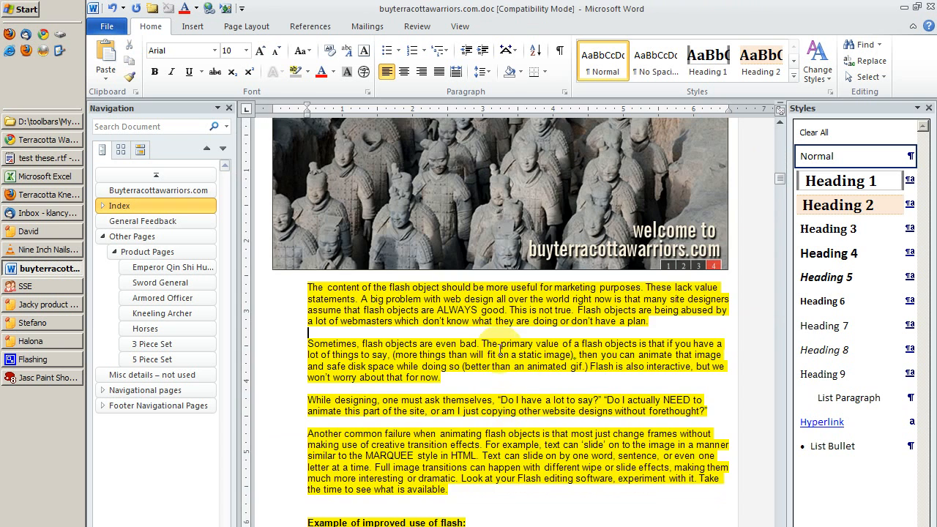
pyautogui.scroll(-5, 500, 350)
pyautogui.click(493, 278)
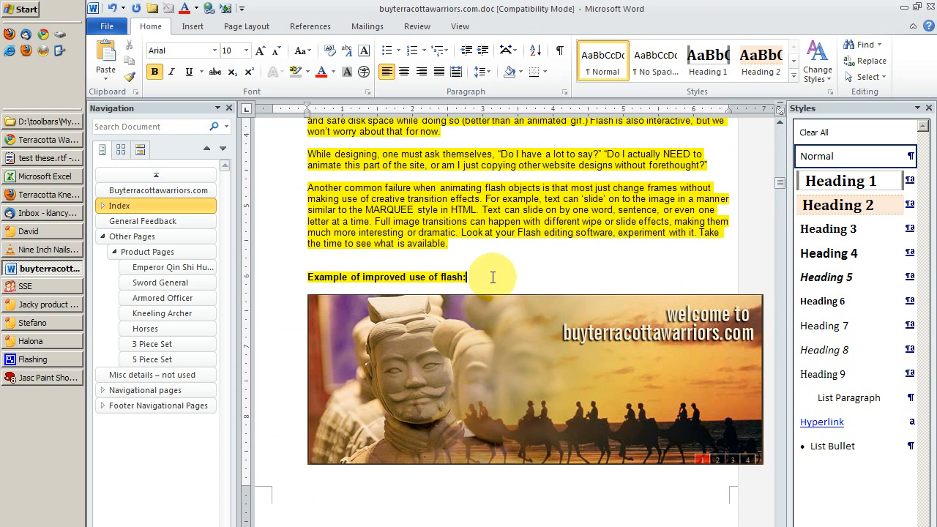
pyautogui.scroll(-1, 512, 323)
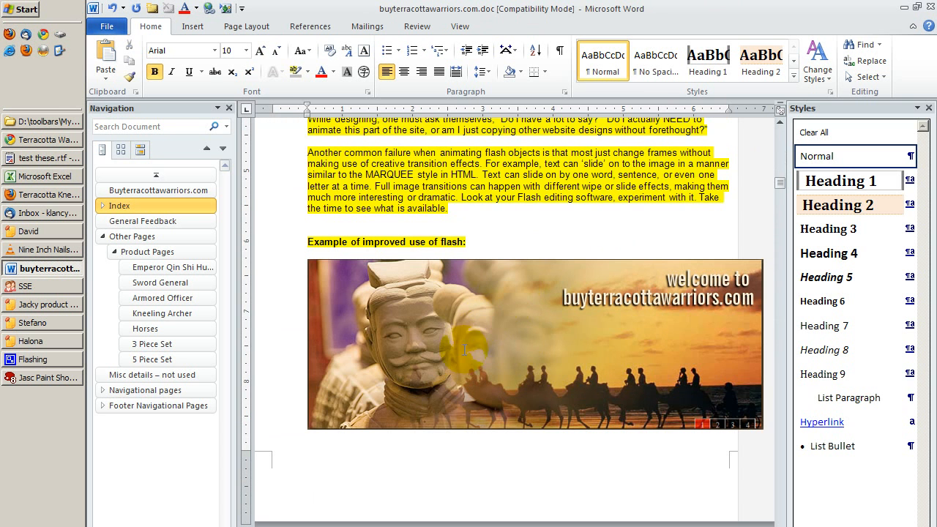
pyautogui.scroll(-3, 464, 350)
pyautogui.scroll(1, 473, 344)
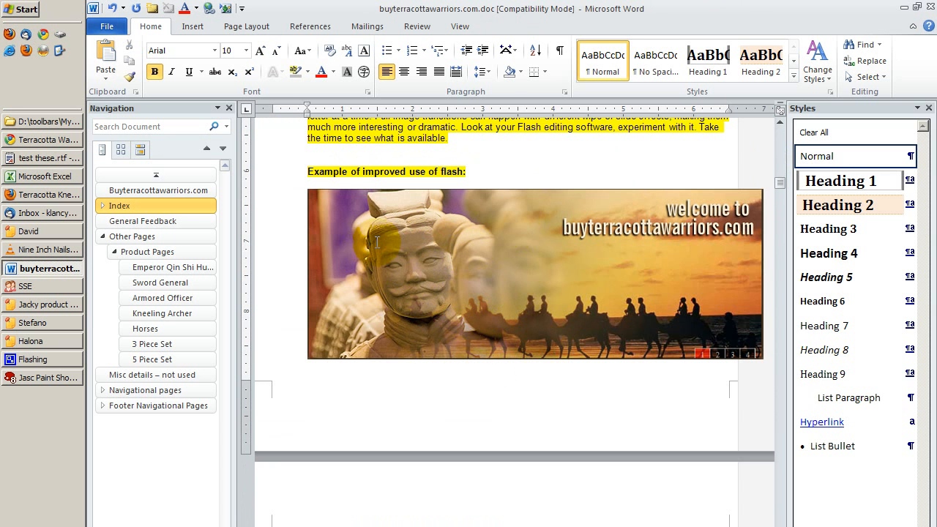
# - Examine the isolated warrior layer image and the highlighted animation instructions that follow it
pyautogui.scroll(-6, 456, 339)
pyautogui.scroll(-5, 456, 339)
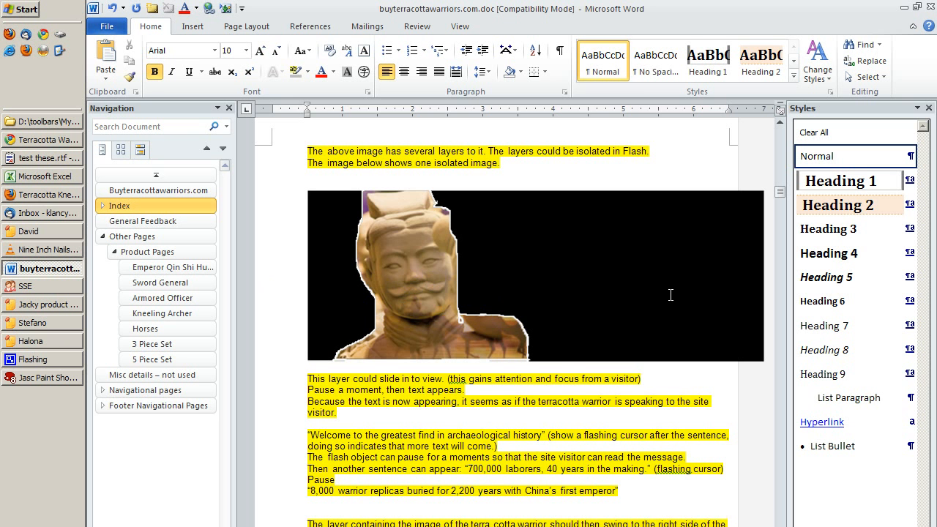
pyautogui.scroll(-1, 671, 295)
pyautogui.click(428, 236)
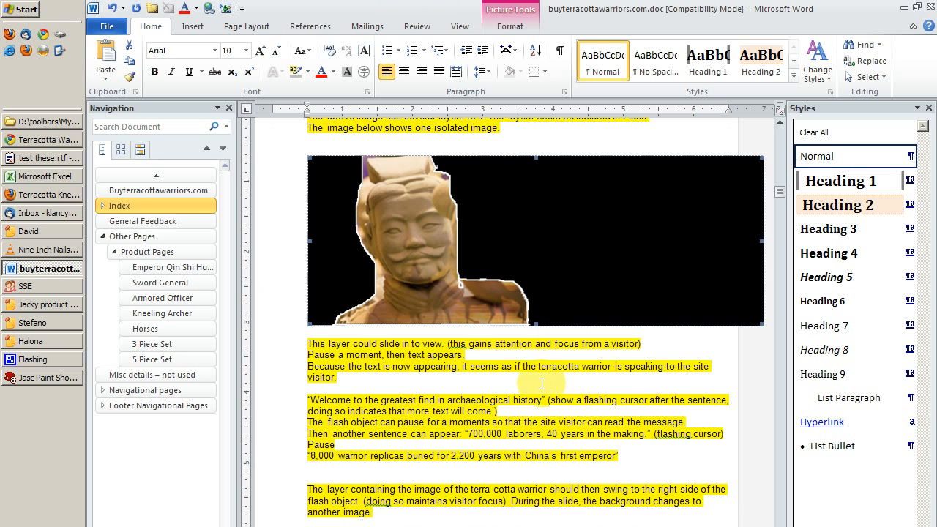
pyautogui.scroll(-20, 541, 384)
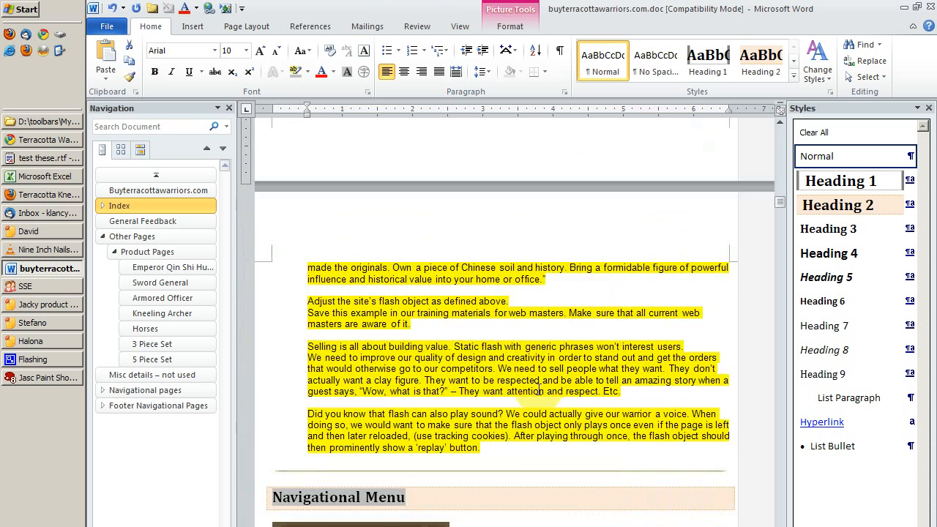
pyautogui.click(502, 447)
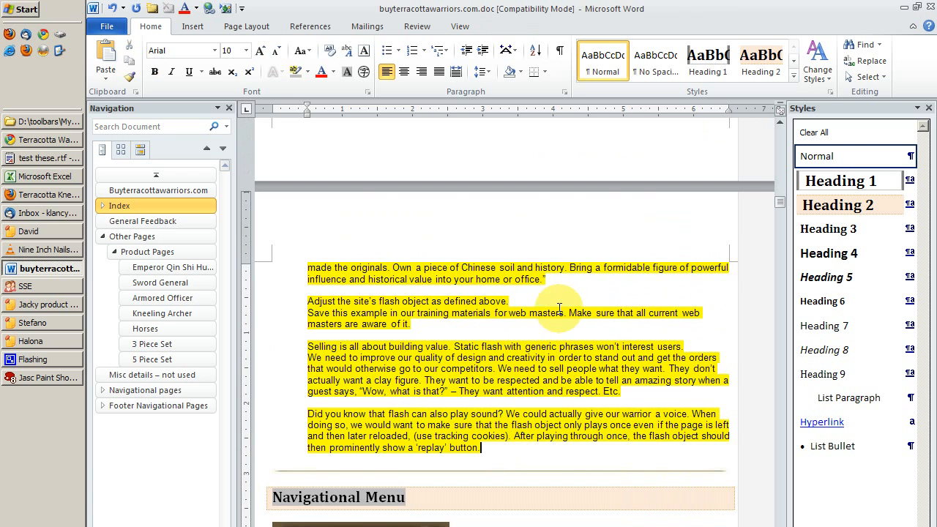
pyautogui.scroll(15, 559, 308)
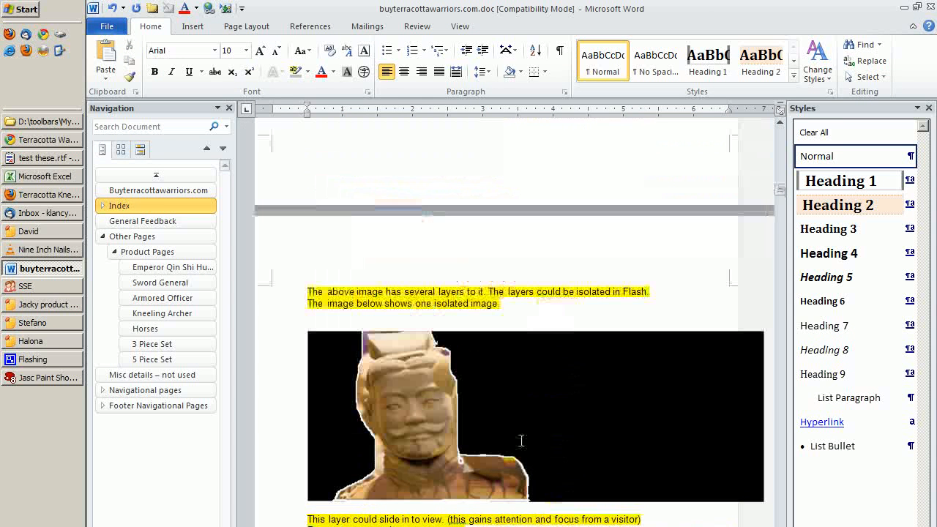
pyautogui.click(521, 440)
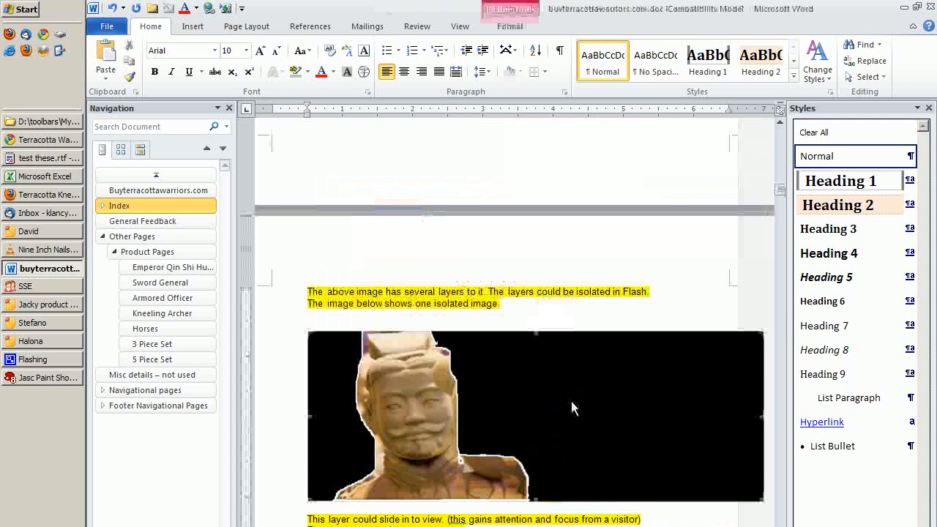
# - Examine the Navigational Menu feedback, including the Statues comments and the "Improved interface" mock-up
pyautogui.scroll(-20, 571, 408)
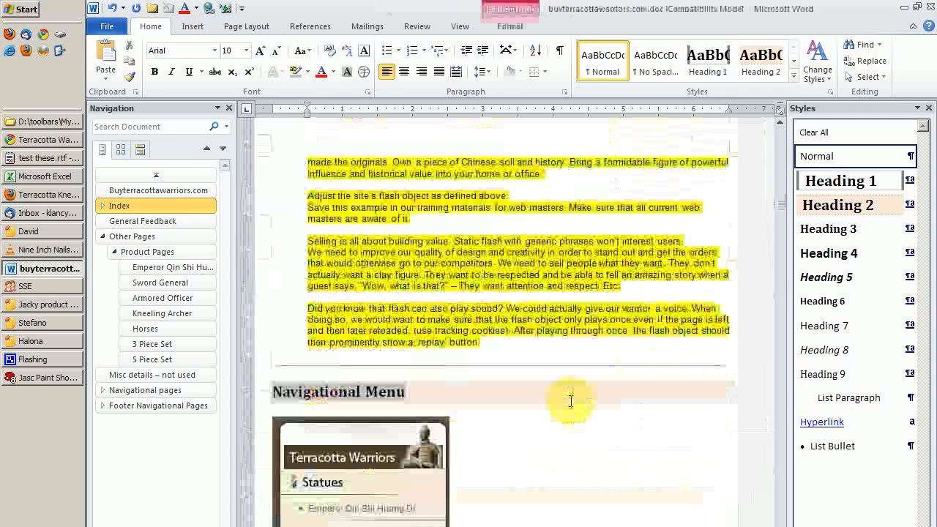
pyautogui.scroll(-5, 569, 396)
pyautogui.click(561, 295)
pyautogui.scroll(-2, 576, 335)
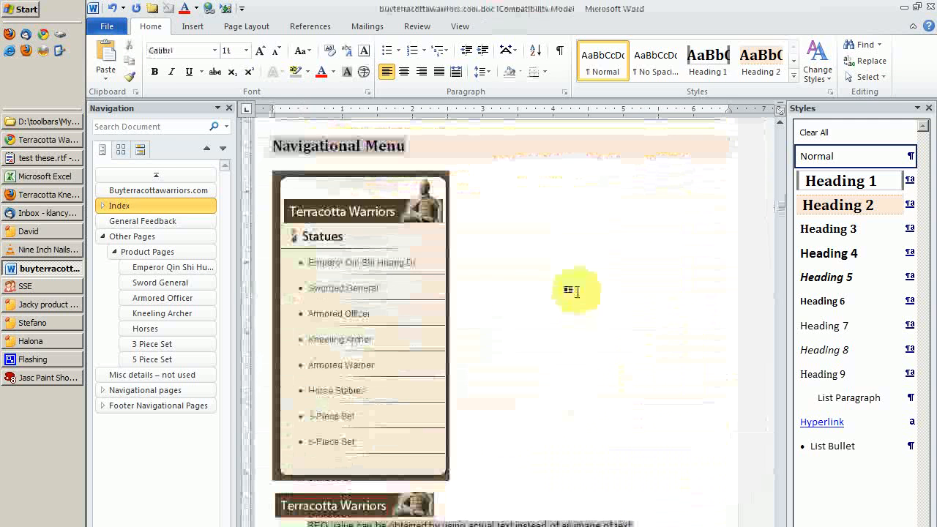
pyautogui.scroll(-12, 576, 300)
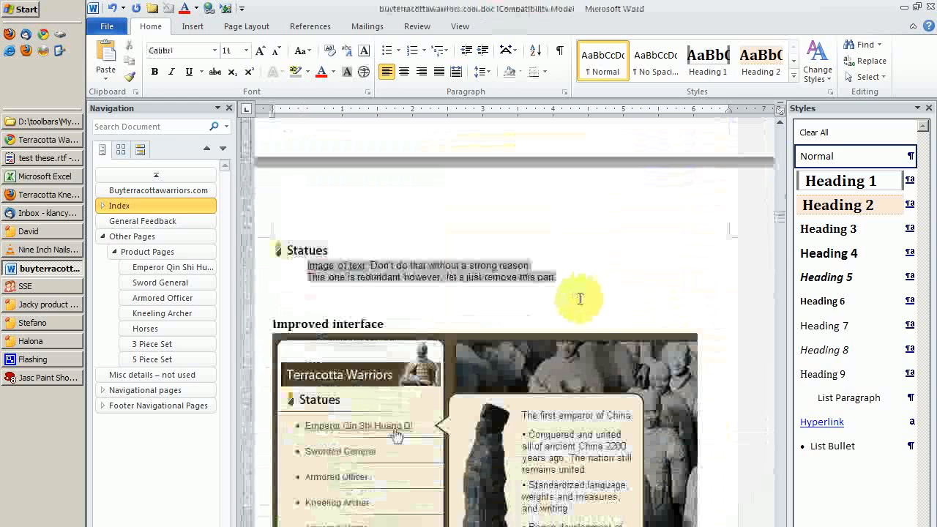
pyautogui.scroll(-5, 580, 299)
pyautogui.scroll(3, 396, 249)
pyautogui.click(401, 253)
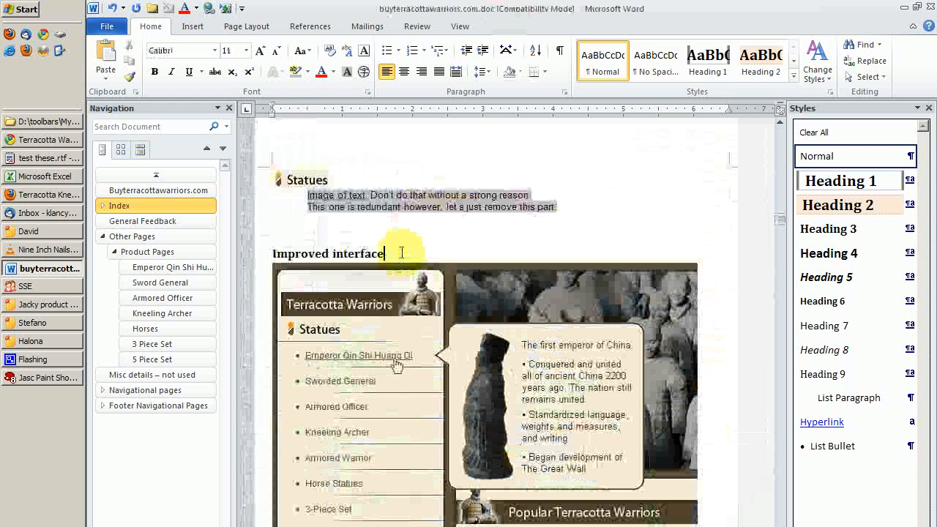
pyautogui.scroll(-1, 554, 255)
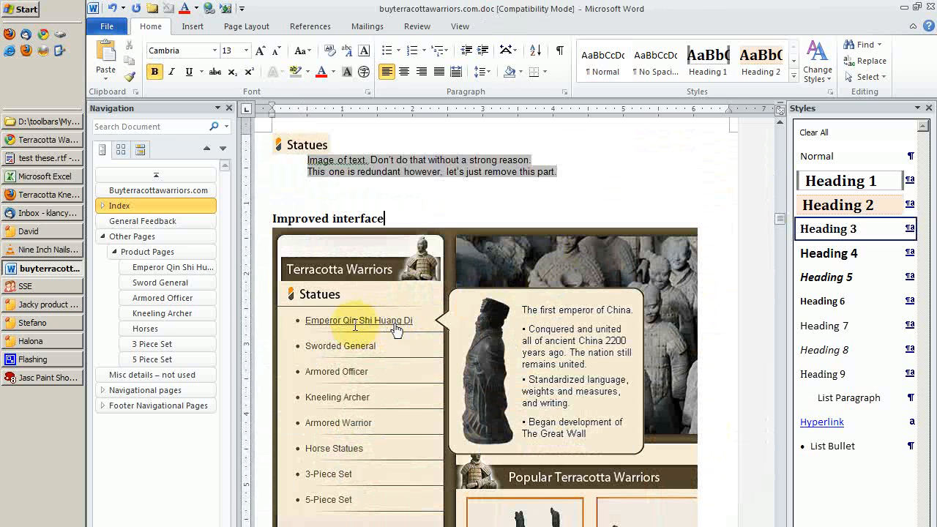
# - Examine the "Improved interface" mock-up's Statues menu and the pop-up description of the first emperor
pyautogui.scroll(3, 361, 322)
pyautogui.scroll(-2, 361, 322)
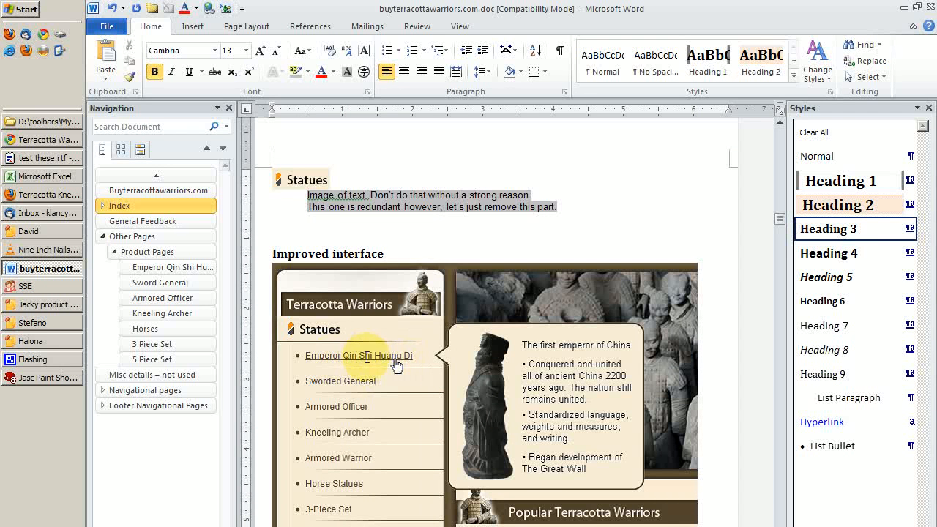
pyautogui.scroll(-2, 396, 363)
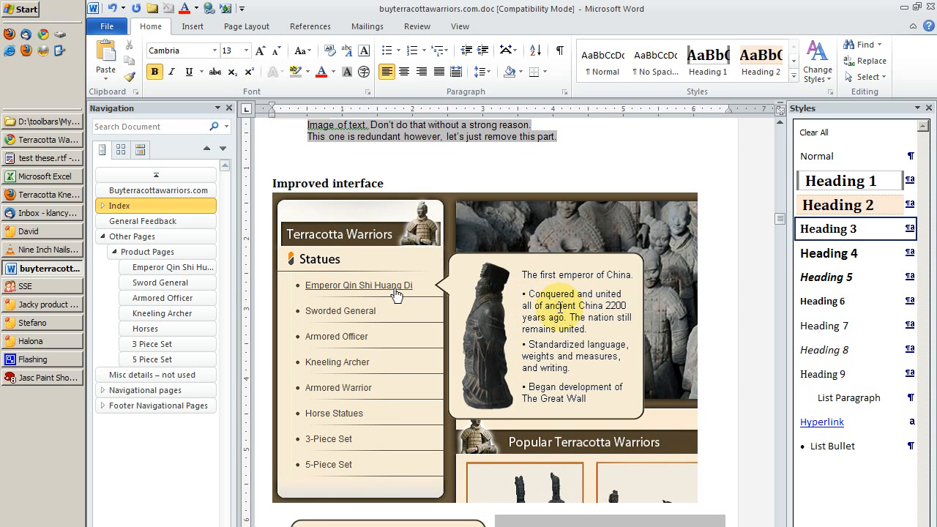
pyautogui.scroll(-1, 572, 305)
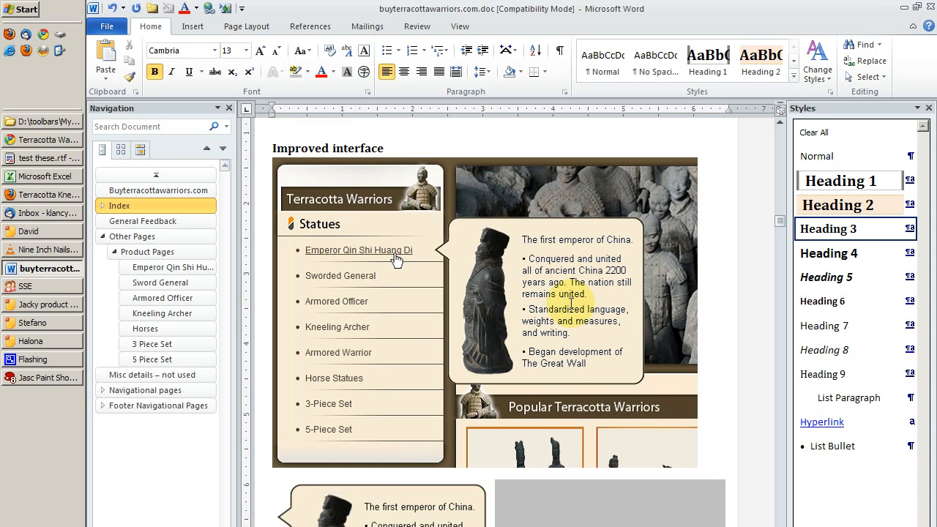
pyautogui.click(467, 258)
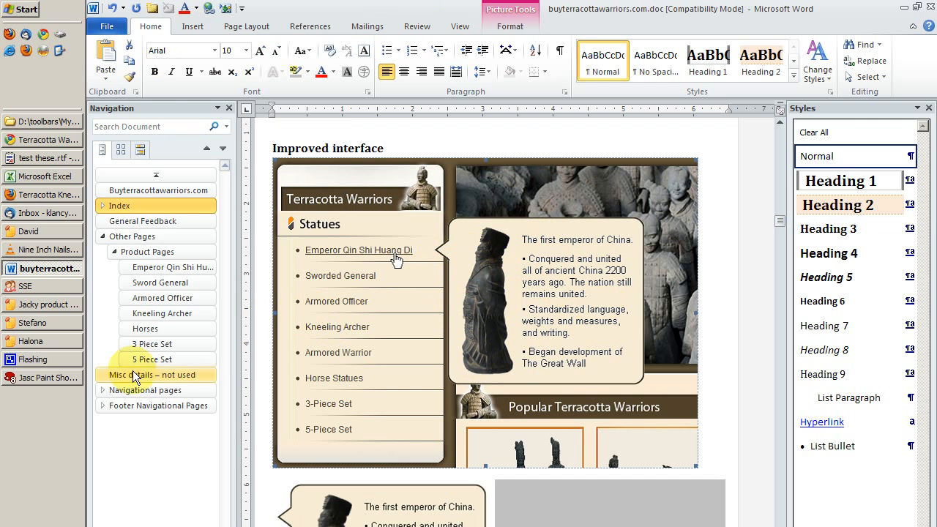
# - Switch to Paint Shop Pro and close both open welcome banner images without saving
pyautogui.click(55, 380)
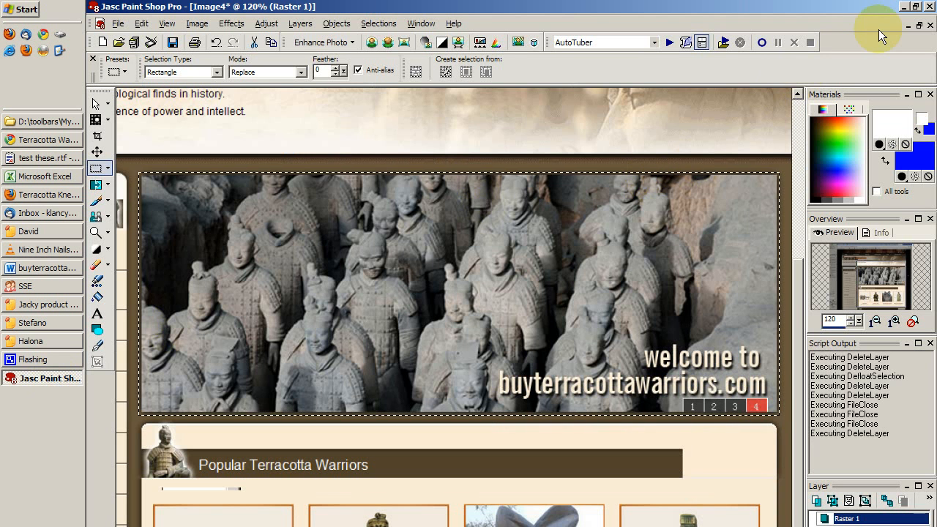
pyautogui.click(931, 26)
pyautogui.click(508, 399)
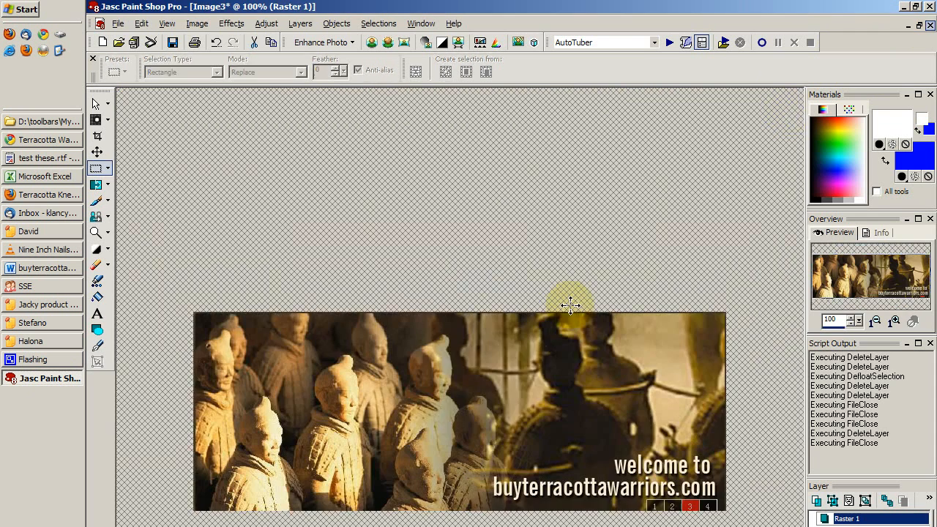
pyautogui.click(930, 26)
pyautogui.click(521, 399)
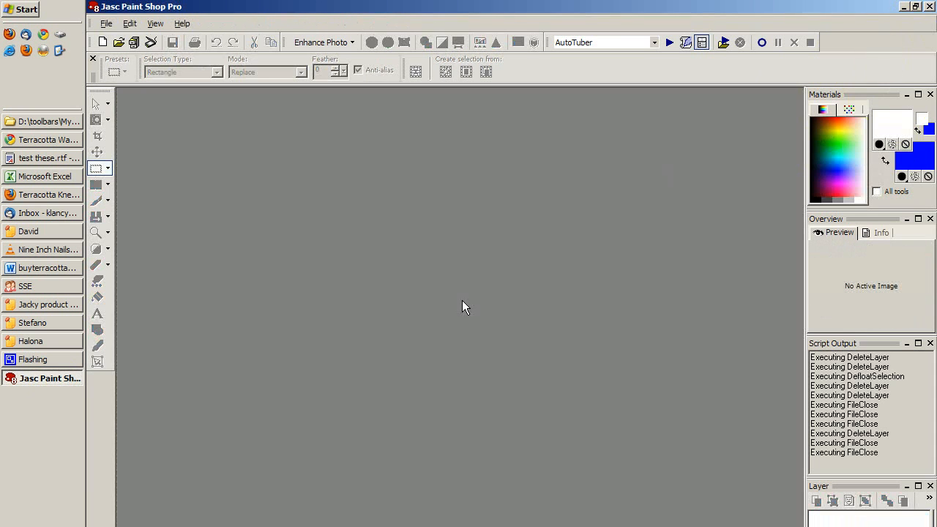
# - Switch to Firefox and go from the Kneeling Archer page to the website's home page, bringing its menu and rotating welcome banner into view
pyautogui.hotkey('alt', 'Tab')
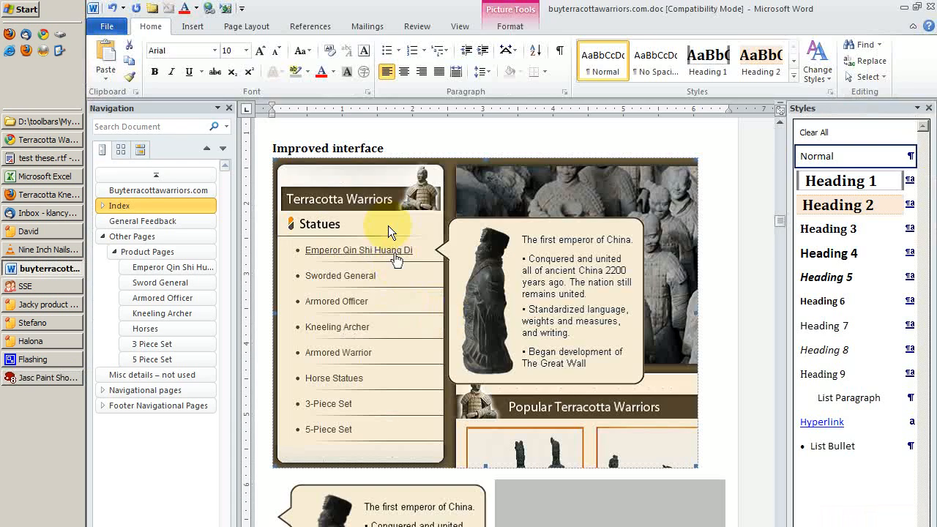
pyautogui.hotkey('alt', 'Tab')
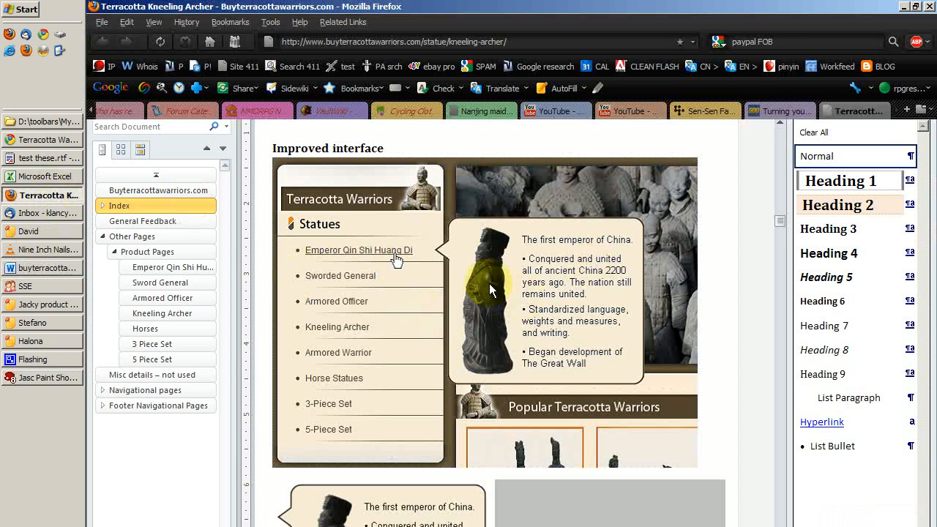
pyautogui.scroll(5, 494, 288)
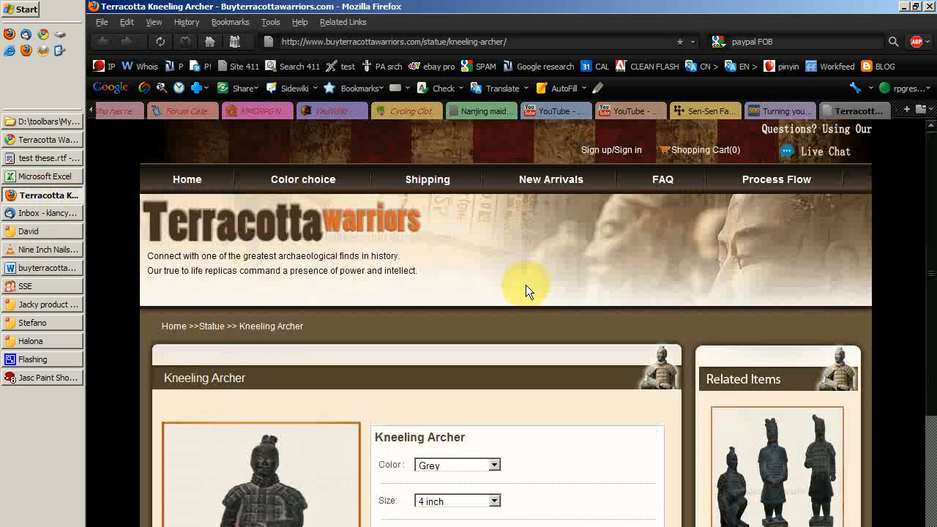
pyautogui.click(180, 183)
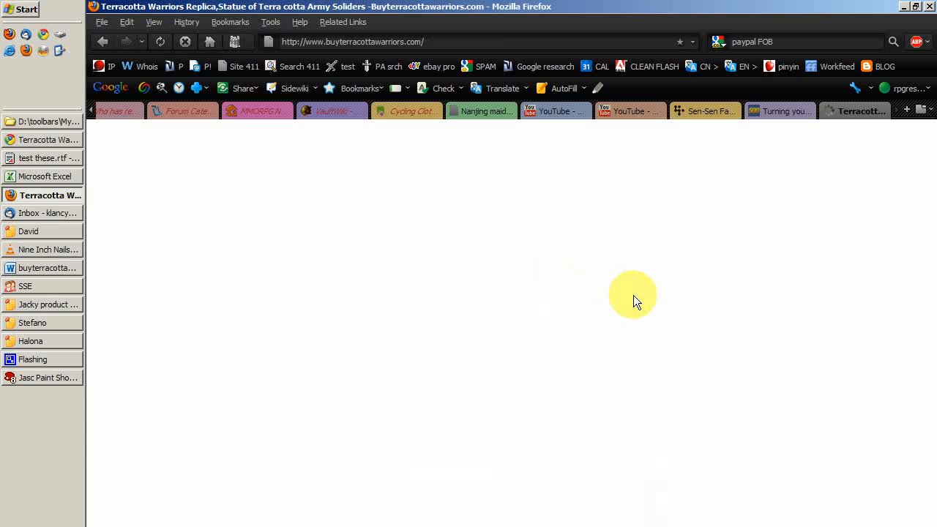
pyautogui.scroll(-5, 450, 269)
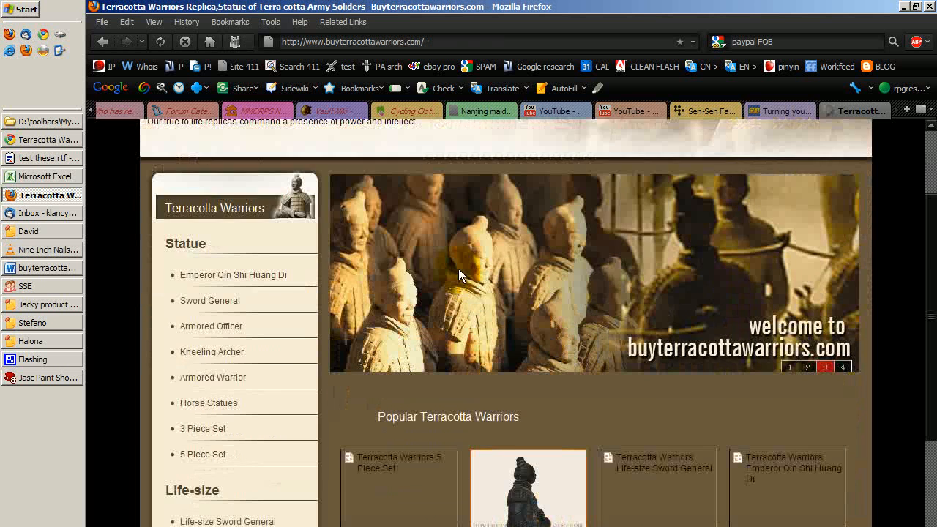
pyautogui.scroll(2, 439, 267)
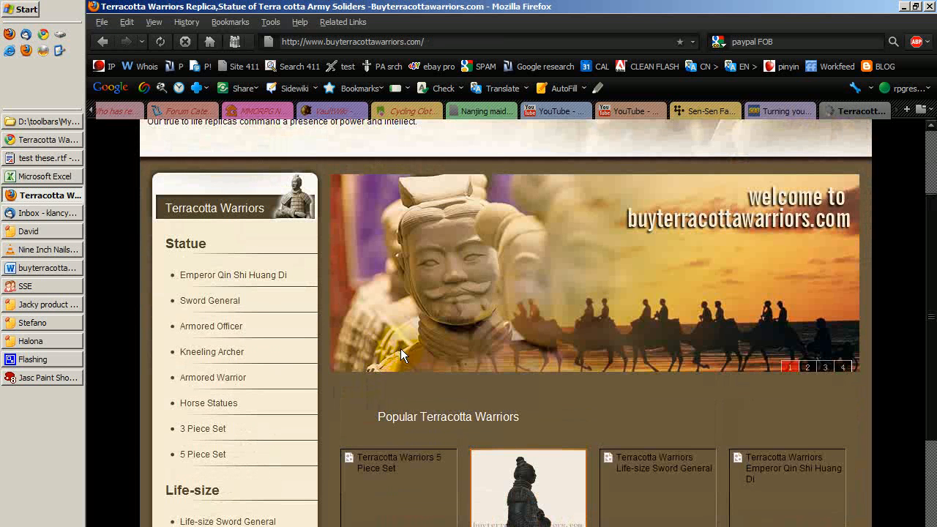
# - Switch to Paint Shop Pro and bring in the home page screenshot as a new image, viewed at 80%
pyautogui.click(69, 377)
pyautogui.doubleClick(275, 184)
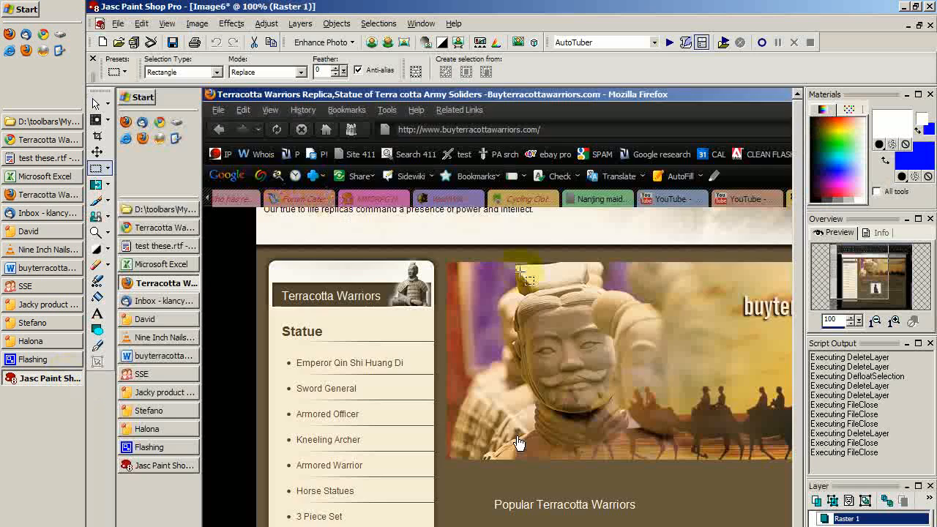
pyautogui.scroll(-2, 540, 327)
pyautogui.scroll(3, 540, 327)
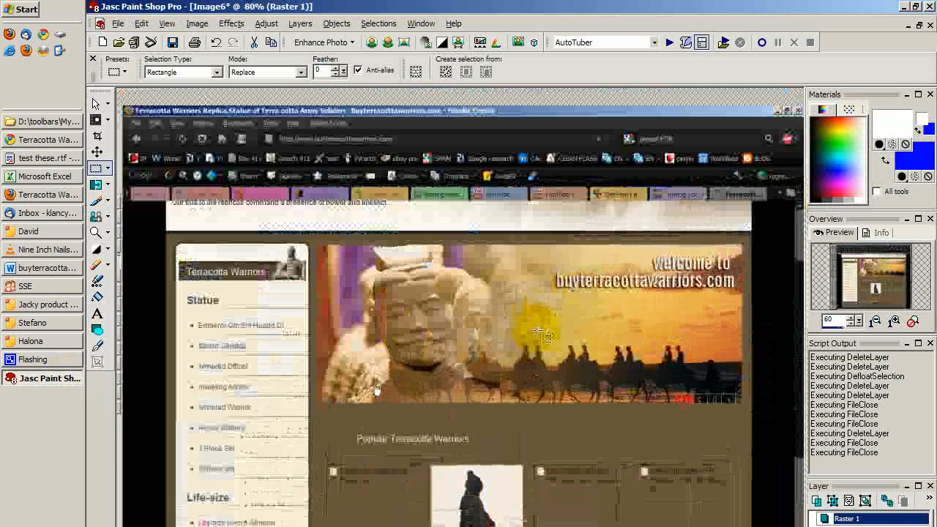
pyautogui.scroll(-1, 439, 366)
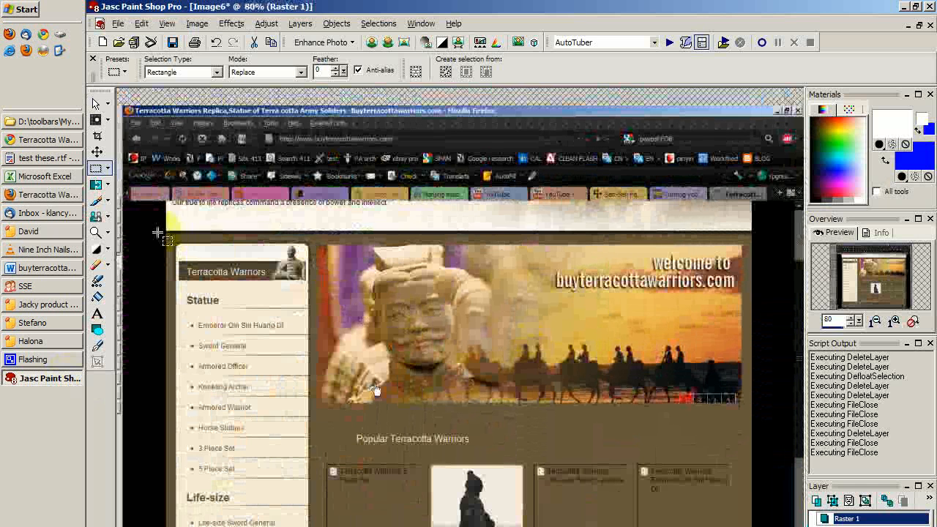
# - Crop the screenshot to the area with the Terracotta Warriors menu, the welcome banner and the Popular Terracotta Warriors heading
pyautogui.moveTo(157, 233); pyautogui.dragTo(764, 486)
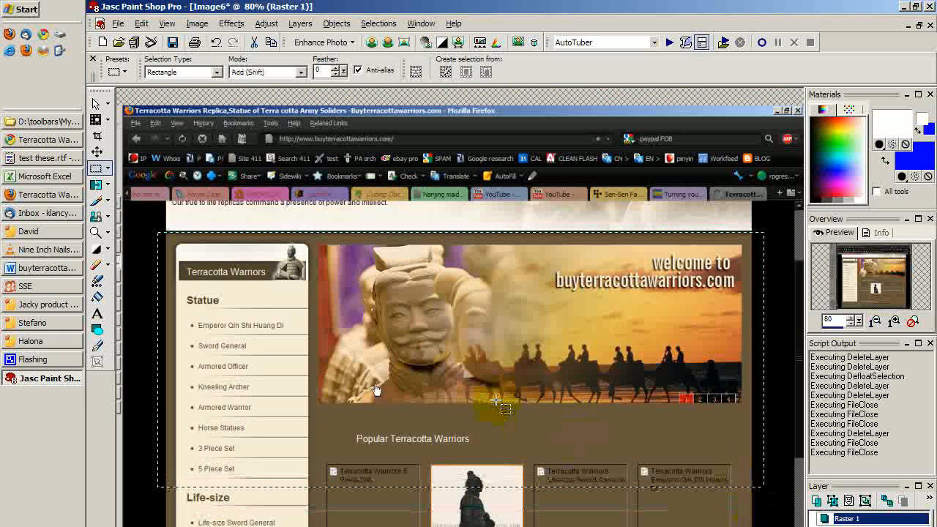
pyautogui.hotkey('shift', 'r')
pyautogui.scroll(1, 373, 440)
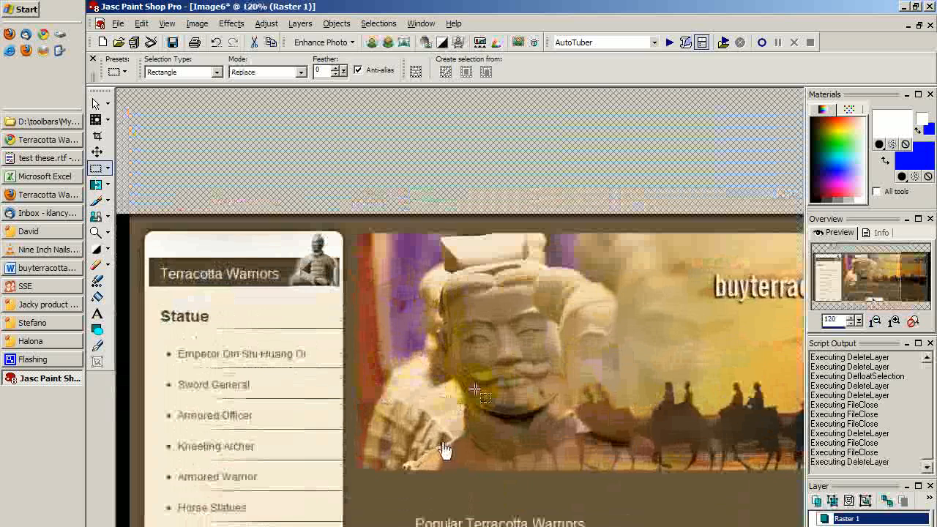
pyautogui.scroll(1, 399, 462)
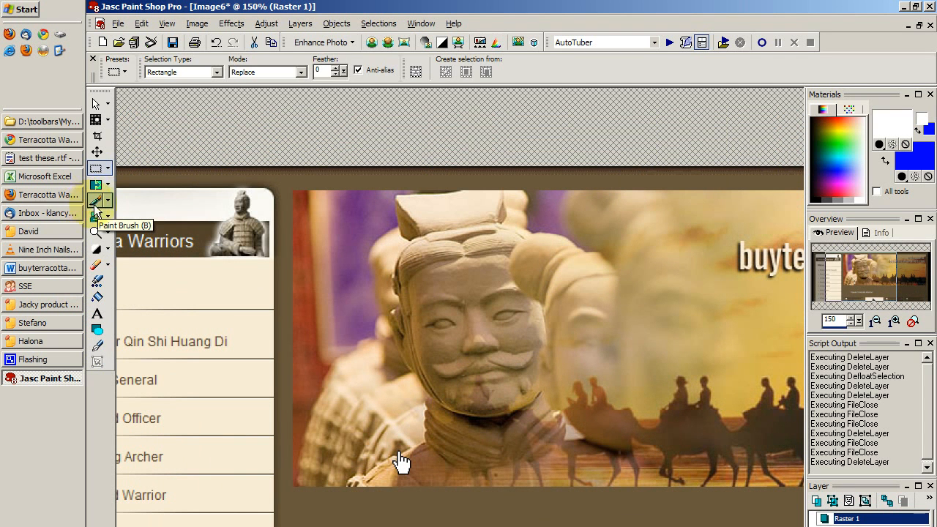
# - Select a rectangle around the warrior's face in the banner with the Selection tool, move it away and put it back
pyautogui.click(99, 208)
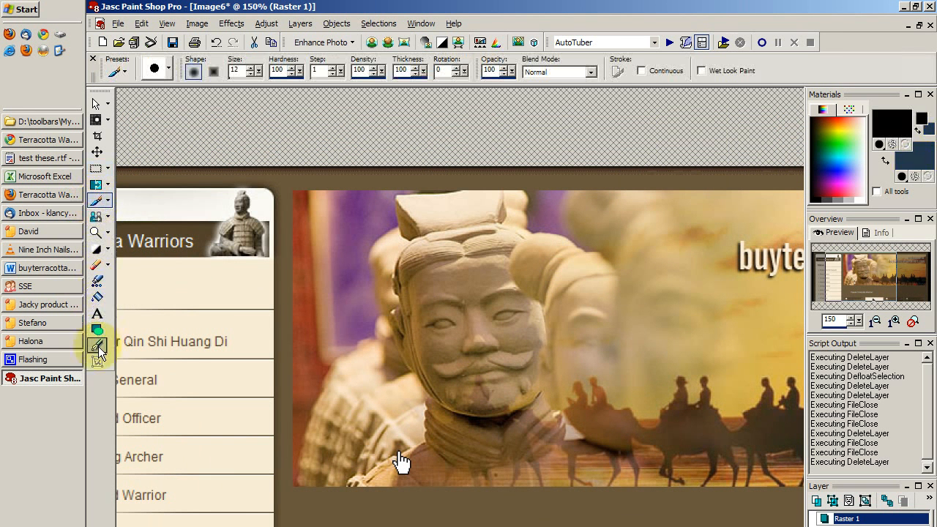
pyautogui.click(97, 169)
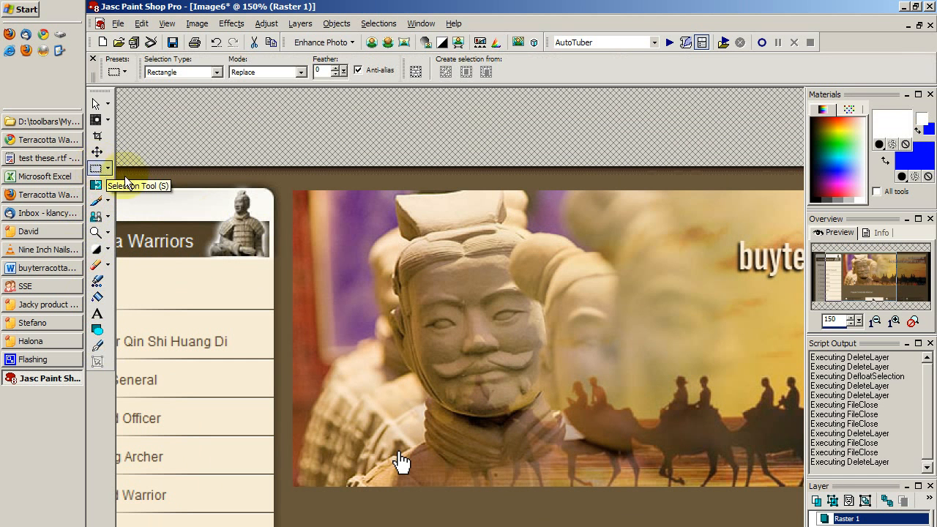
pyautogui.moveTo(318, 218); pyautogui.dragTo(708, 412)
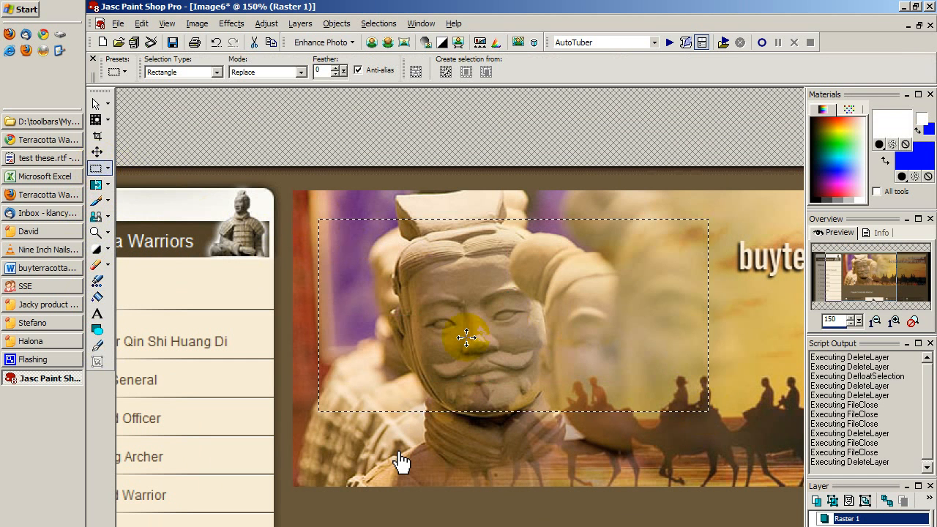
pyautogui.moveTo(378, 258); pyautogui.dragTo(498, 359)
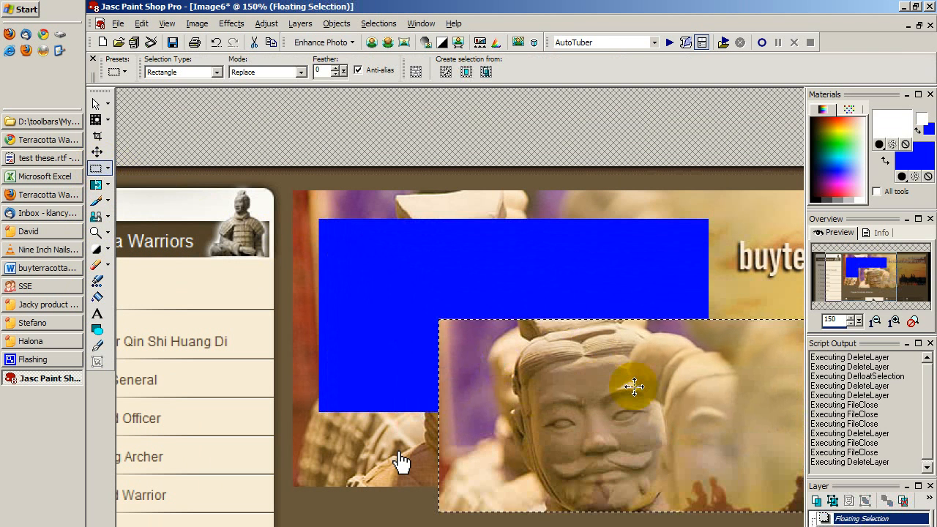
pyautogui.moveTo(653, 418); pyautogui.dragTo(538, 323)
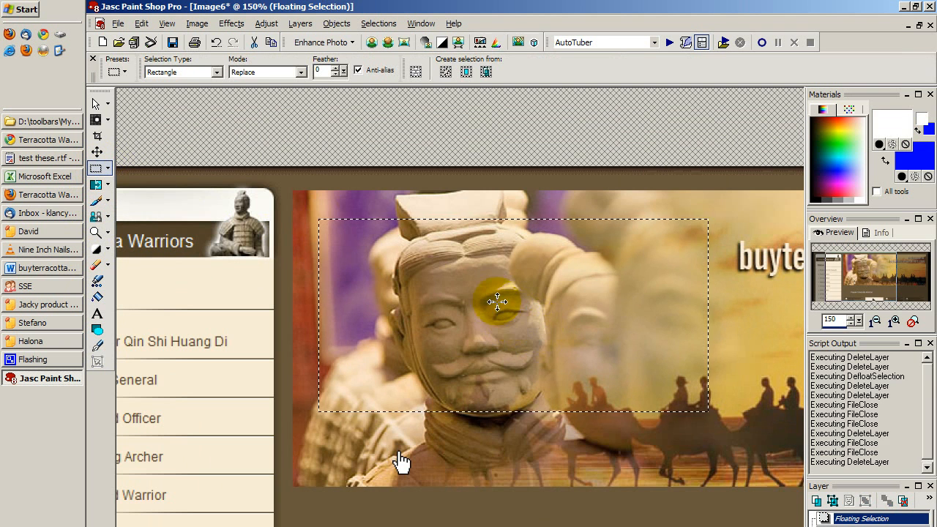
# - Crop the image to the rectangle around the warrior's face, undo the crop and clear the selection
pyautogui.hotkey('shift', 'r')
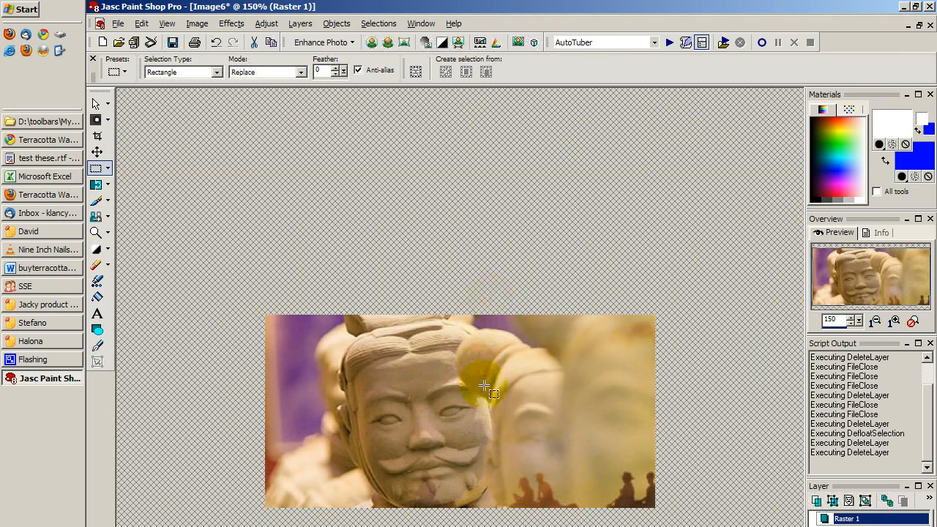
pyautogui.press('ctrl')
pyautogui.hotkey('ctrl', 'z')
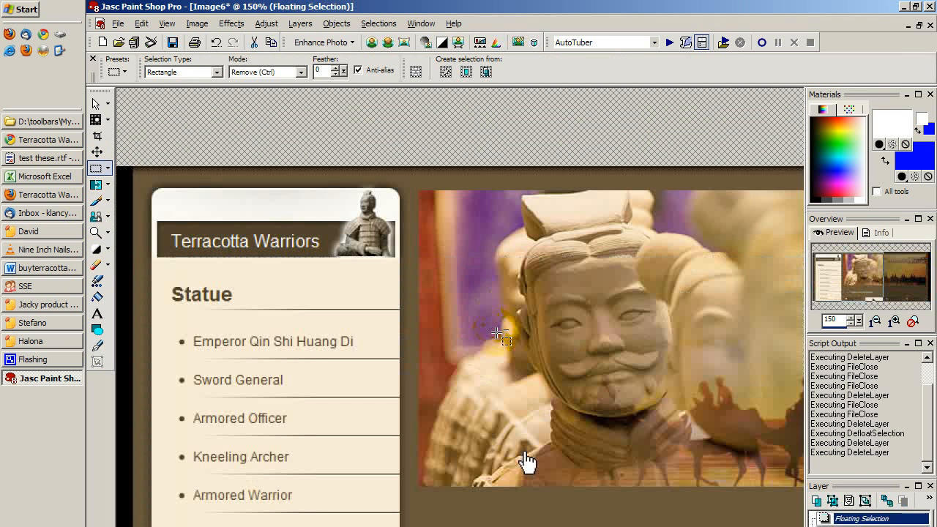
pyautogui.hotkey('ctrl', 'd')
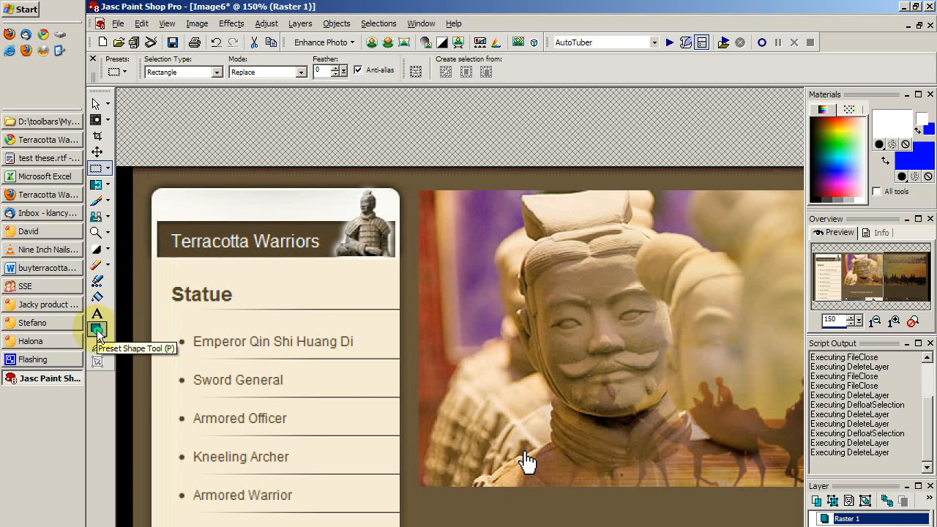
# - Paint a black loop and a dark blue loop over the banner's warrior with the size 12 Paint Brush, and undo both strokes
pyautogui.click(103, 204)
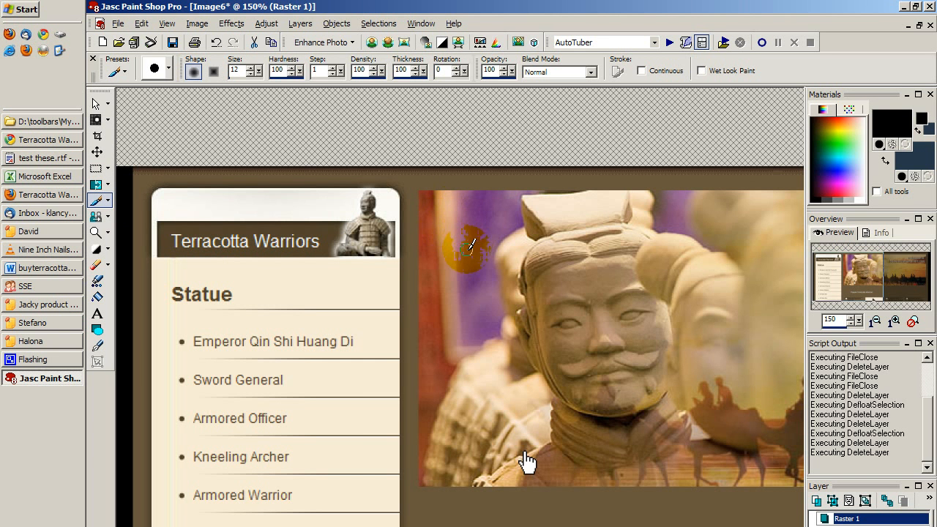
pyautogui.moveTo(447, 220)
pyautogui.mouseDown()
pyautogui.moveTo(508, 305)
pyautogui.moveTo(569, 268)
pyautogui.moveTo(624, 252)
pyautogui.moveTo(669, 299)
pyautogui.moveTo(696, 309)
pyautogui.moveTo(736, 285)
pyautogui.moveTo(725, 243)
pyautogui.moveTo(649, 236)
pyautogui.moveTo(593, 214)
pyautogui.moveTo(523, 225)
pyautogui.moveTo(447, 216)
pyautogui.mouseUp()
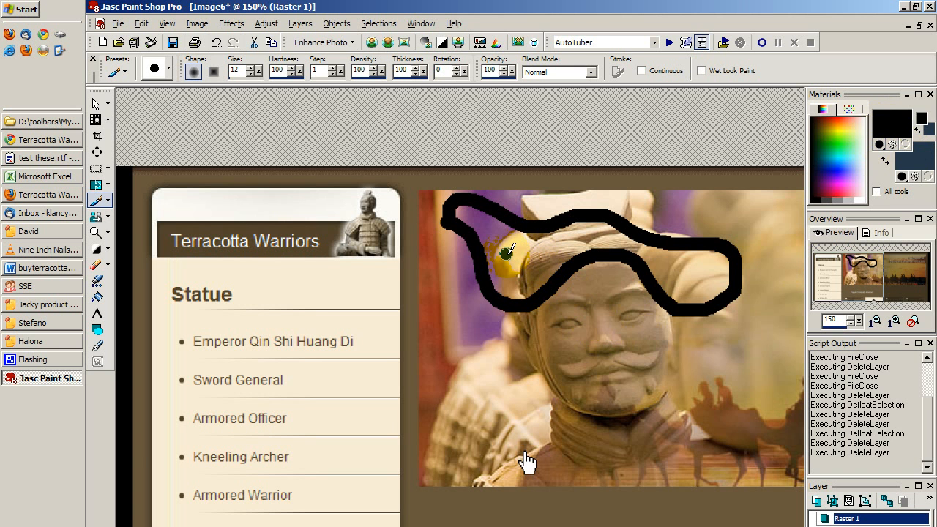
pyautogui.moveTo(506, 252)
pyautogui.mouseDown()
pyautogui.moveTo(559, 252)
pyautogui.moveTo(623, 279)
pyautogui.moveTo(648, 271)
pyautogui.moveTo(663, 244)
pyautogui.moveTo(648, 222)
pyautogui.moveTo(604, 210)
pyautogui.moveTo(522, 229)
pyautogui.moveTo(504, 250)
pyautogui.mouseUp()
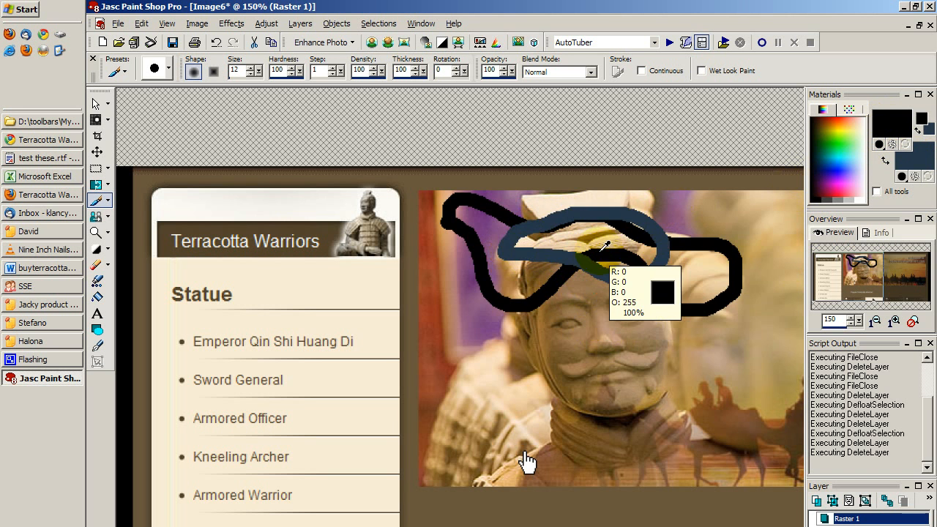
pyautogui.hotkey('ctrl', 'z')
pyautogui.hotkey('ctrl', 'z')
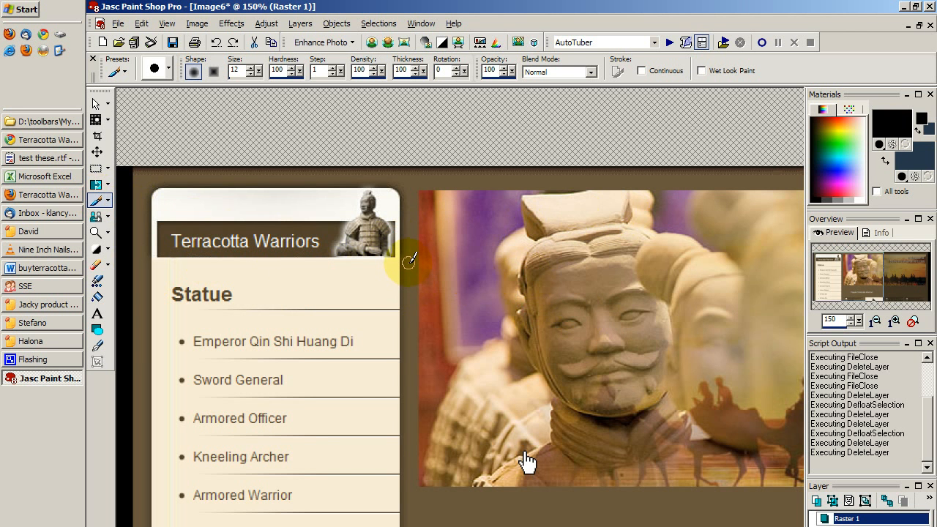
# - Sample the menu header's dark brown as the foreground colour and a light cream from the image as the background colour
pyautogui.press('ctrl')
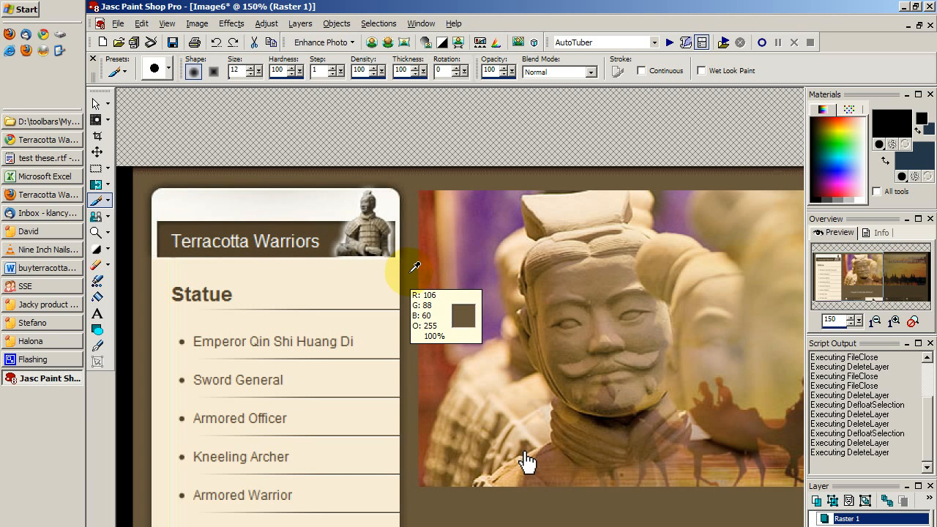
pyautogui.click(184, 225)
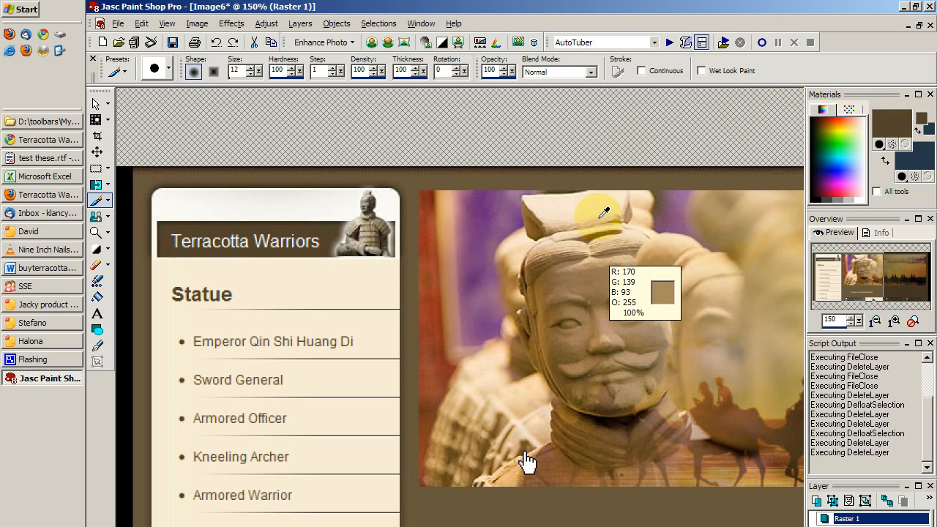
pyautogui.keyDown('ctrl'); pyautogui.rightClick(614, 202); pyautogui.keyUp('ctrl')
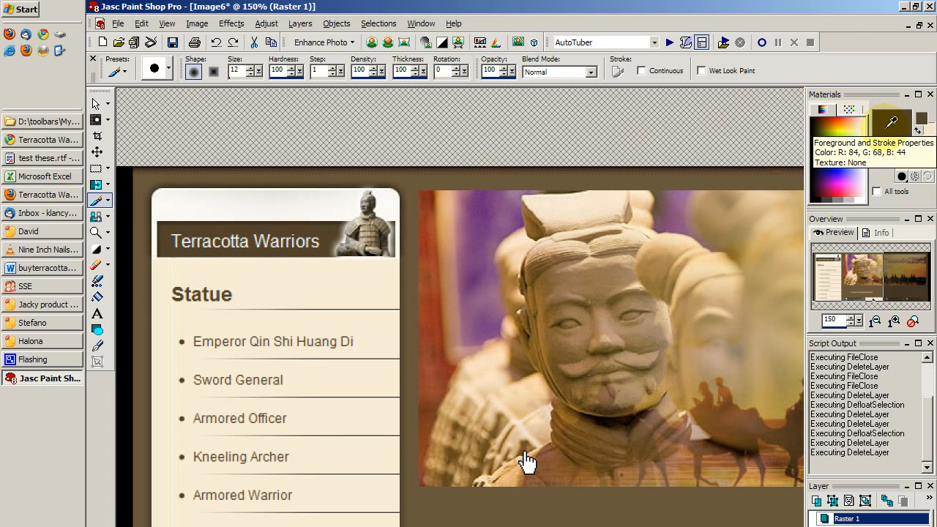
# - Set the foreground colour to white and the background colour to black from the basic colour swatches
pyautogui.click(889, 125)
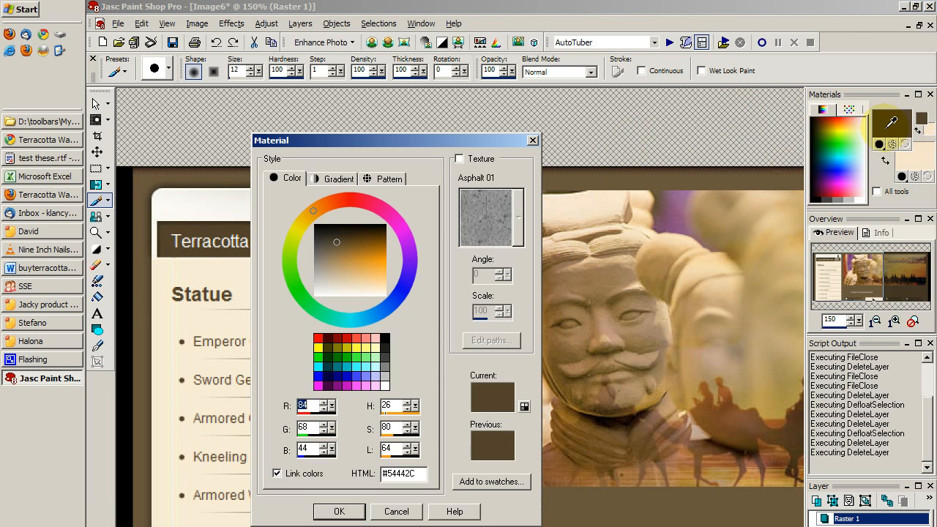
pyautogui.click(385, 382)
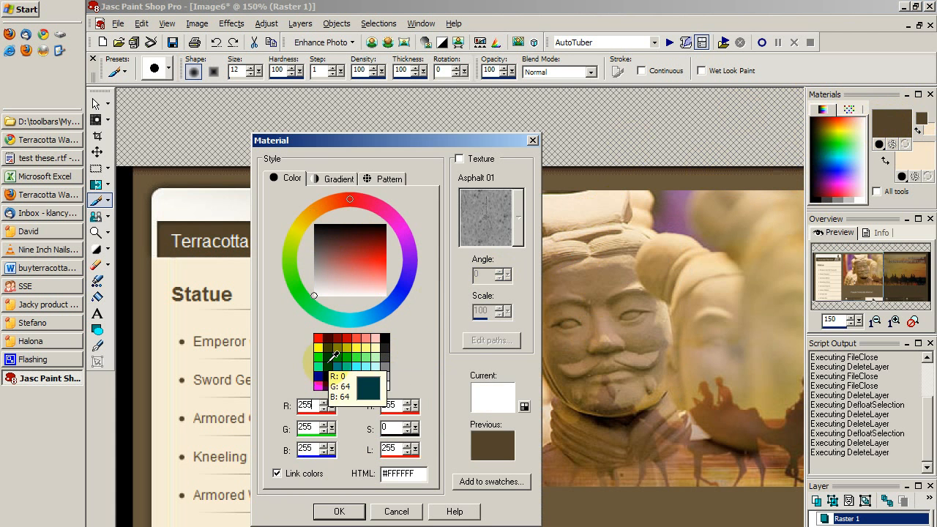
pyautogui.click(339, 512)
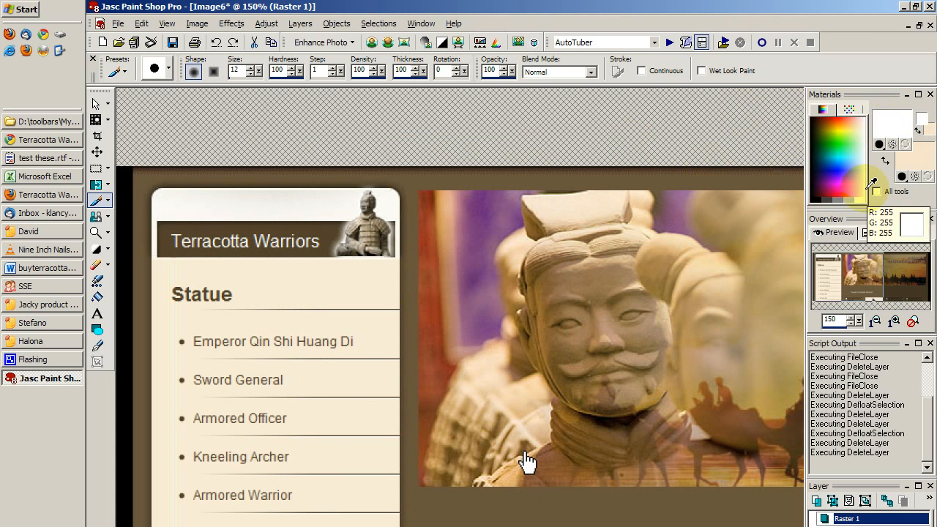
pyautogui.click(883, 166)
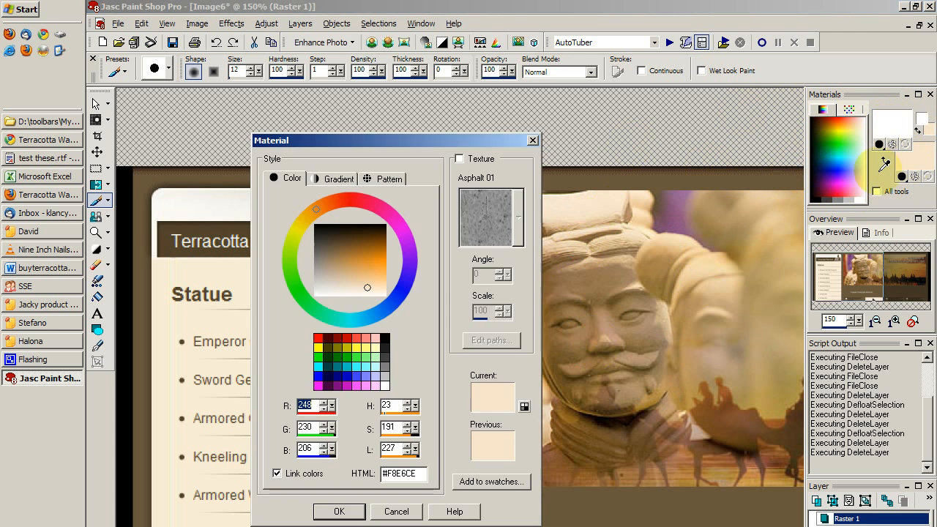
pyautogui.click(385, 338)
pyautogui.click(344, 512)
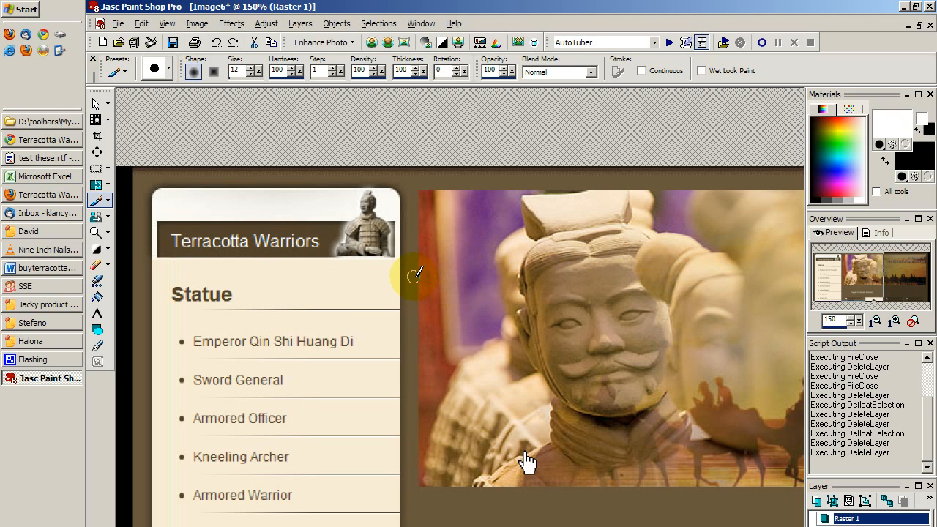
# - Sample the page's brown as the background colour, and cut a rectangle covering most of the welcome banner with the Selection tool
pyautogui.press('ctrl')
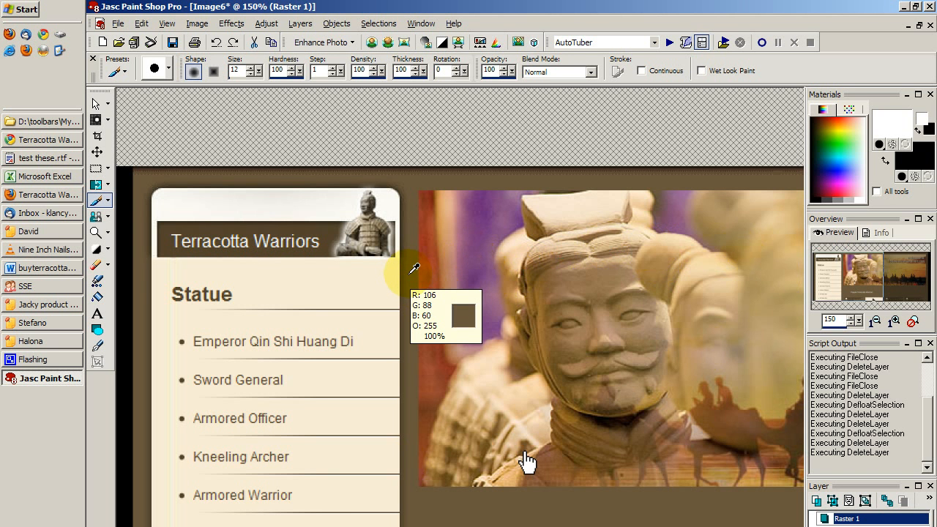
pyautogui.keyDown('ctrl'); pyautogui.rightClick(411, 273); pyautogui.keyUp('ctrl')
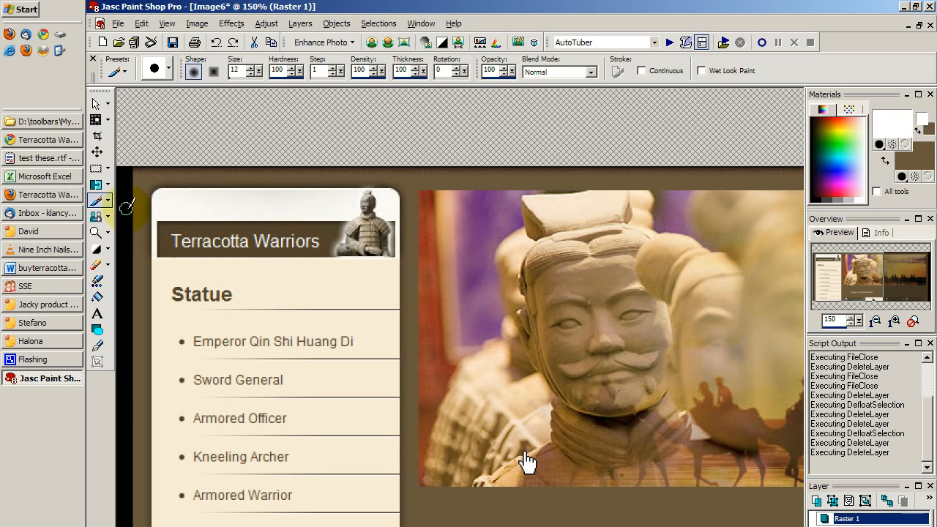
pyautogui.click(98, 170)
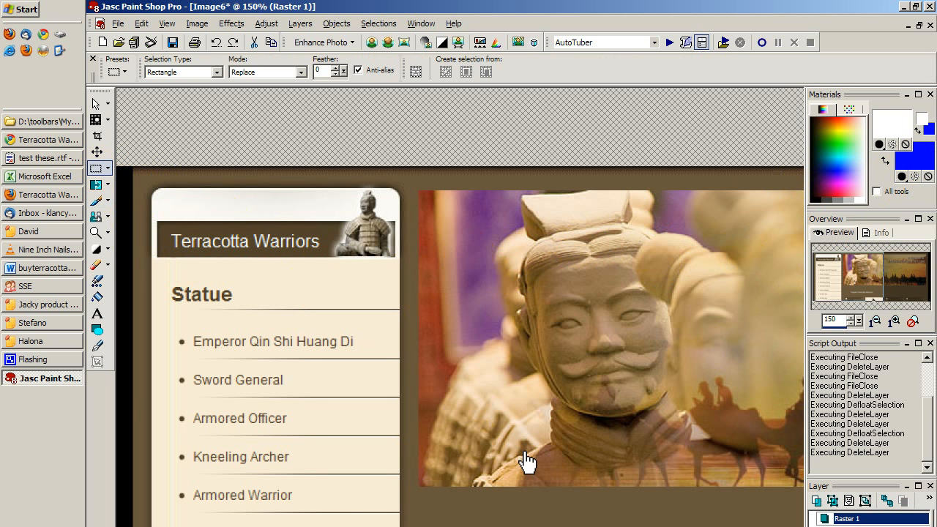
pyautogui.moveTo(527, 463); pyautogui.dragTo(271, 463)
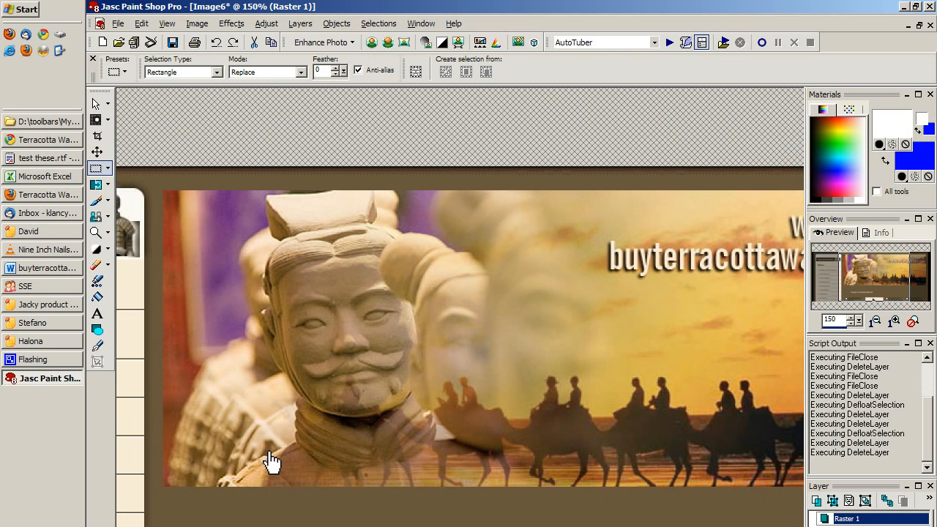
pyautogui.moveTo(155, 187); pyautogui.dragTo(780, 501)
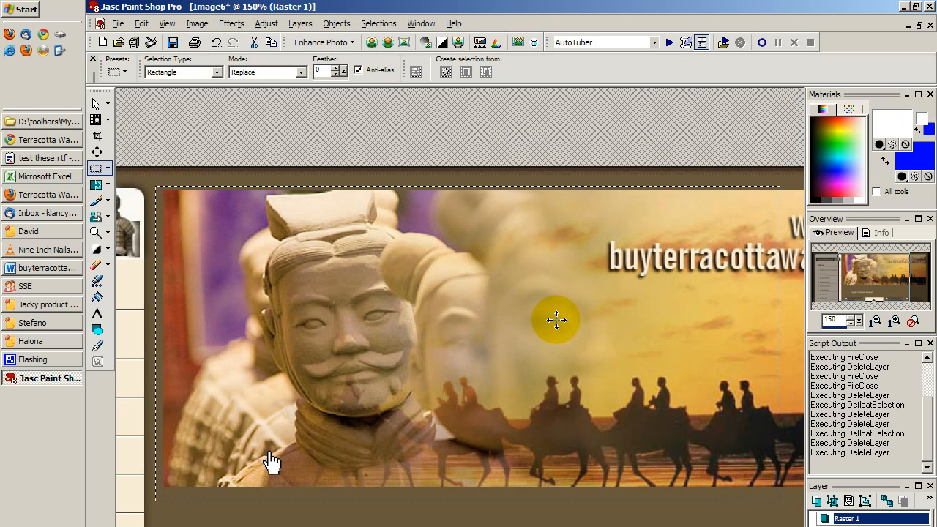
pyautogui.hotkey('ctrl', 'x')
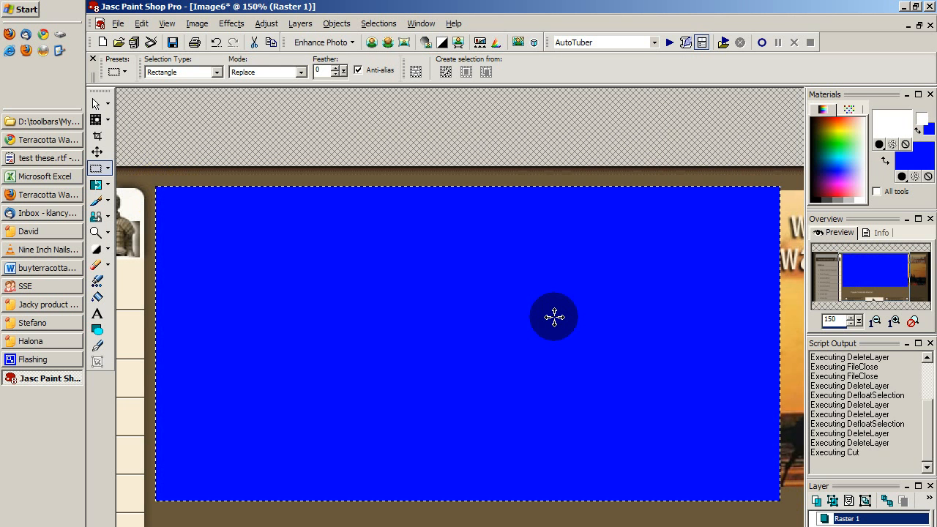
# - Clear the selection around the blue area and make the white foreground and brown background colours apply to all tools
pyautogui.hscroll(-5, 460, 344)
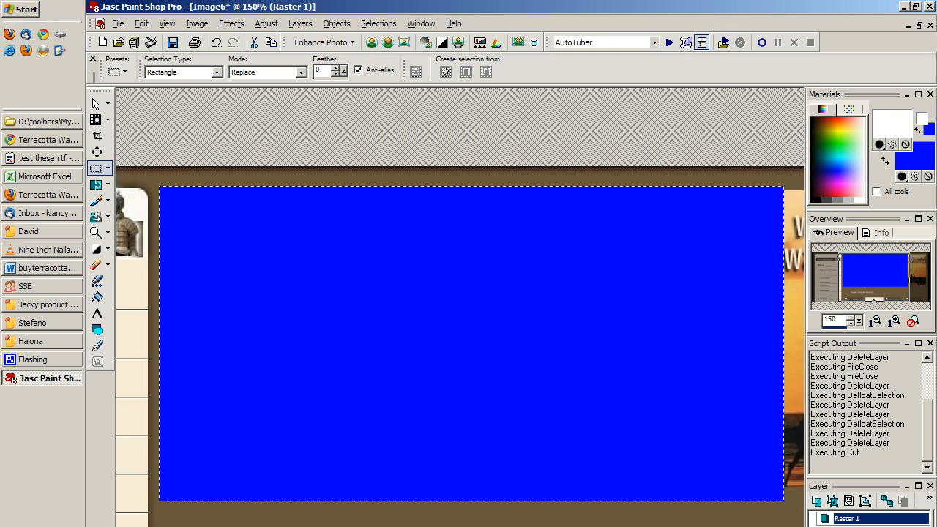
pyautogui.click(98, 296)
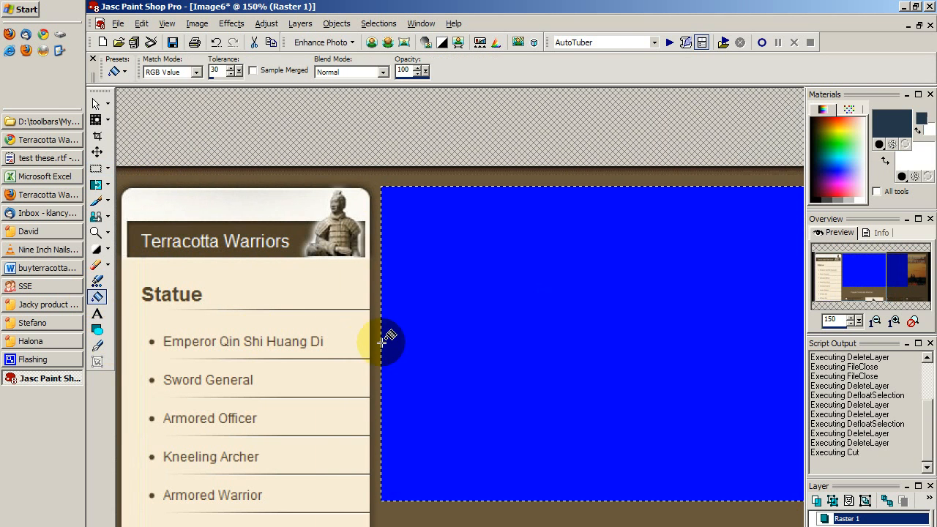
pyautogui.click(95, 167)
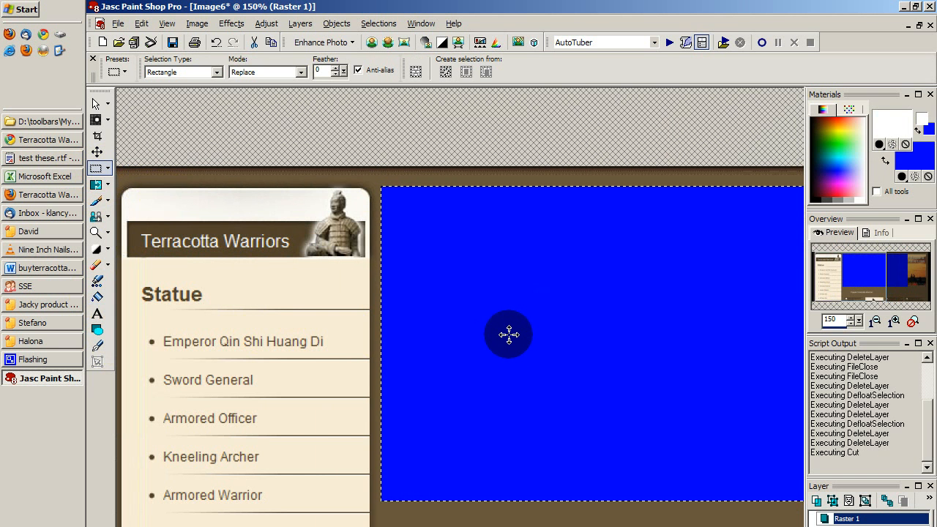
pyautogui.press('Delete')
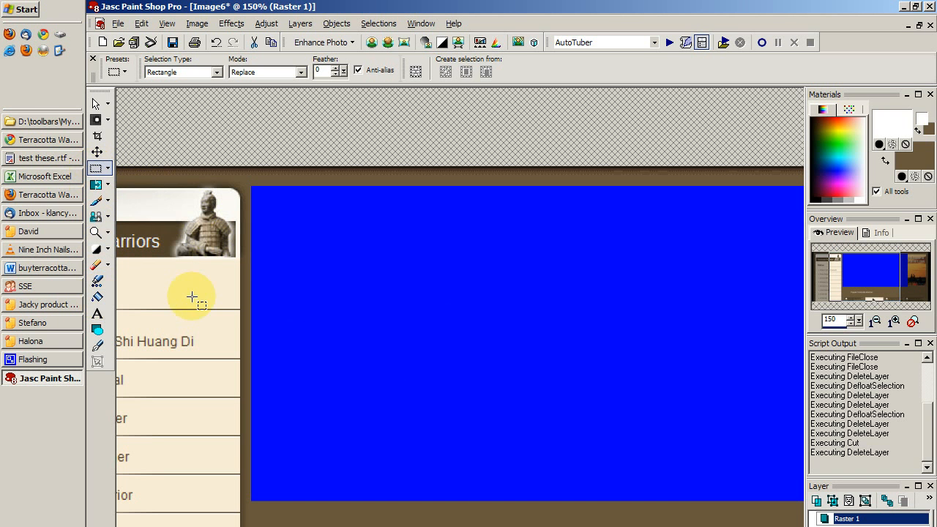
pyautogui.click(876, 190)
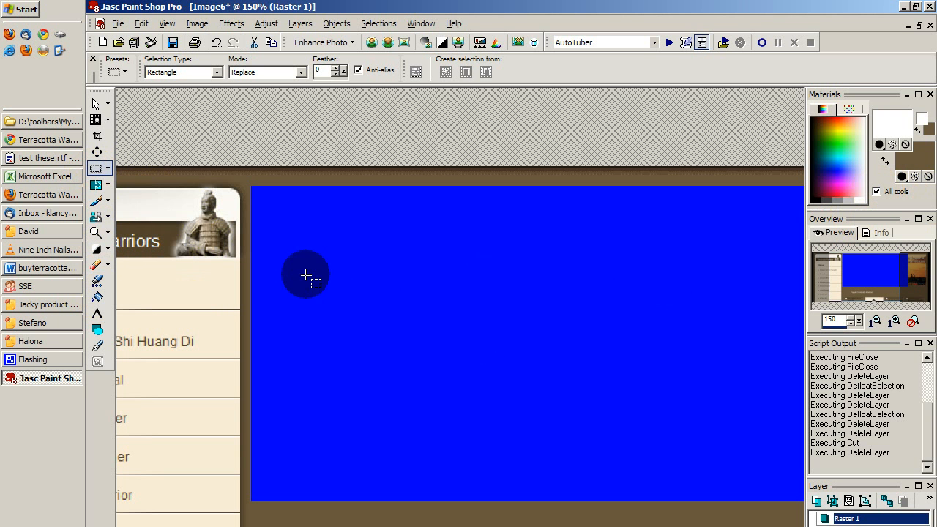
pyautogui.moveTo(251, 186); pyautogui.dragTo(606, 507)
pyautogui.hscroll(-5, 460, 344)
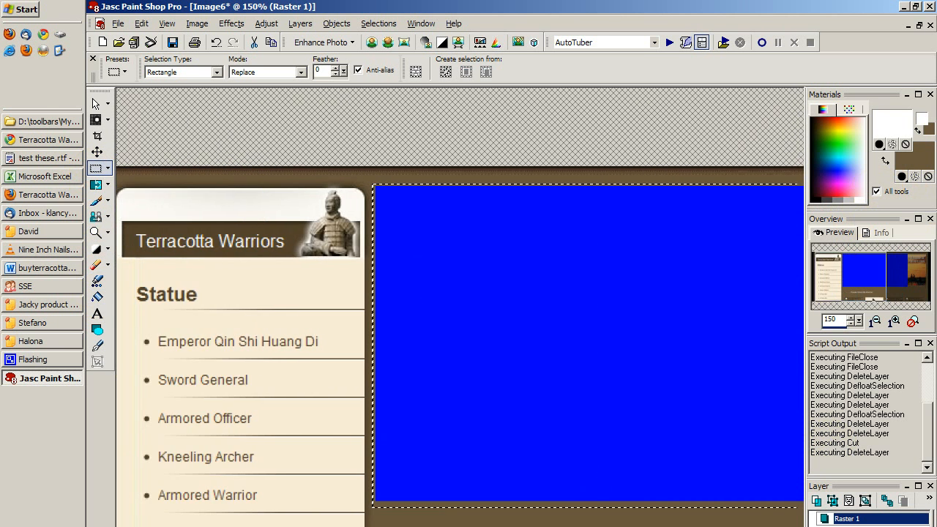
pyautogui.hscroll(2, 460, 344)
pyautogui.hscroll(1, 348, 399)
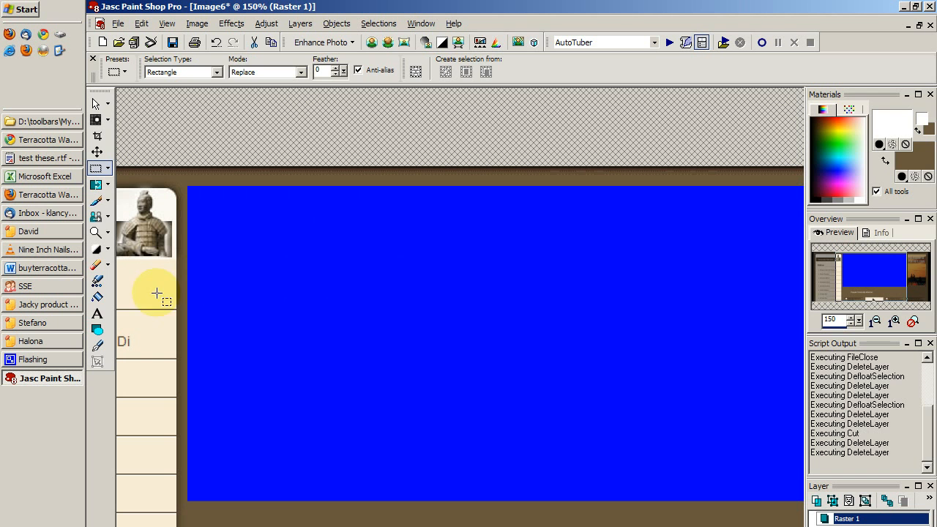
# - Select a rectangle around the whole blue area, cut it to leave the brown background colour, and clear the selection
pyautogui.click(96, 201)
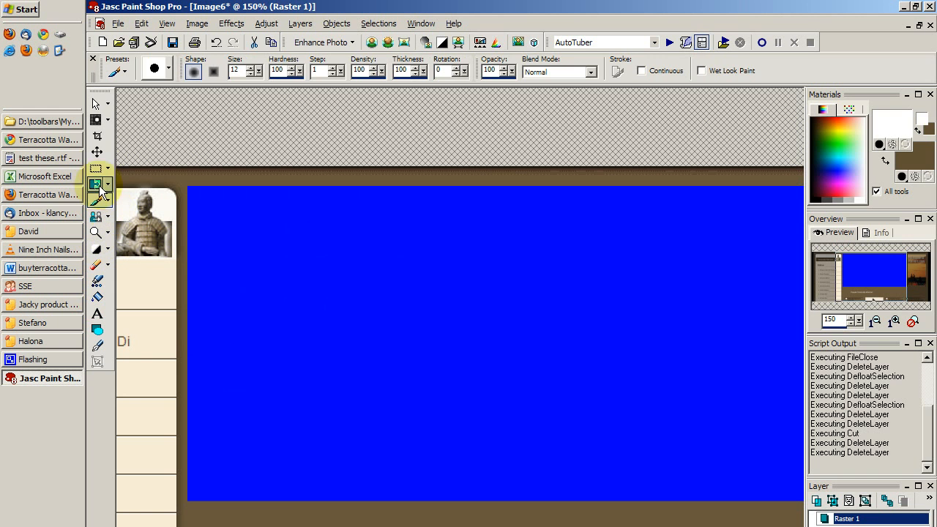
pyautogui.click(96, 169)
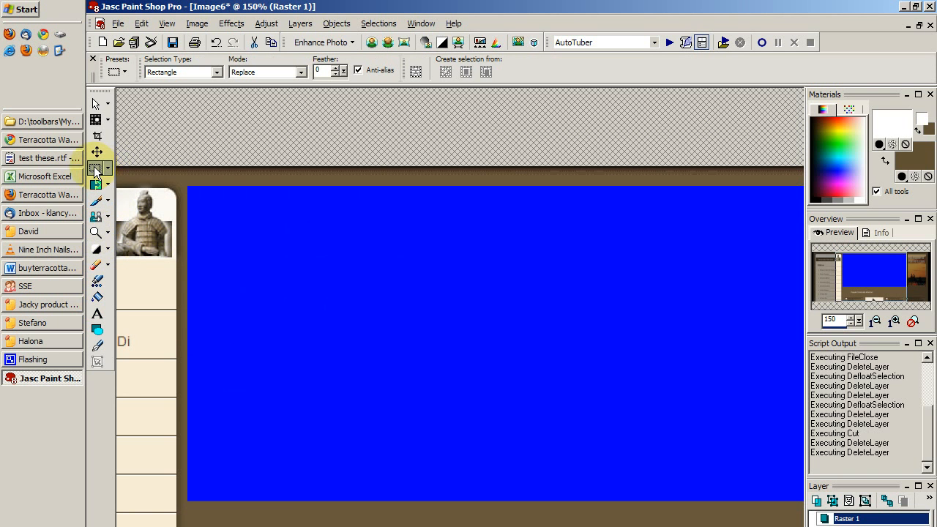
pyautogui.moveTo(184, 185); pyautogui.dragTo(590, 503)
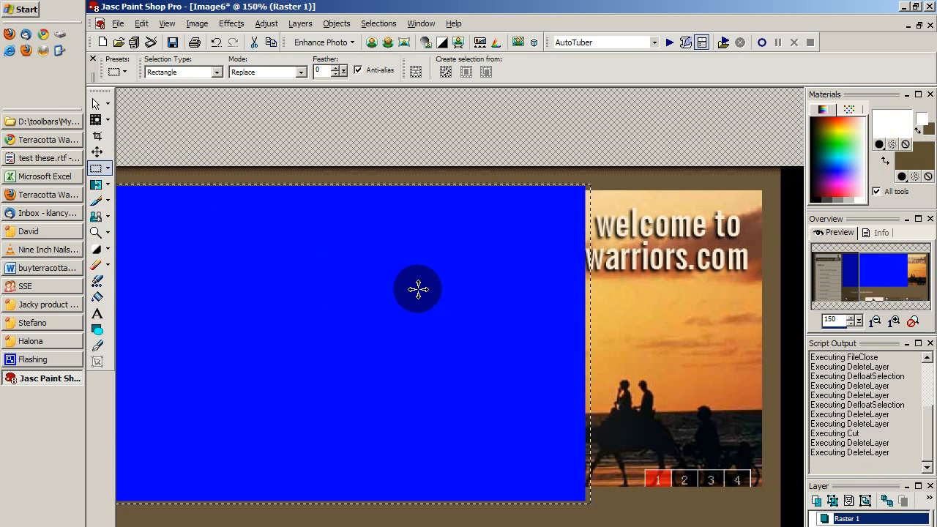
pyautogui.hotkey('ctrl', 'x')
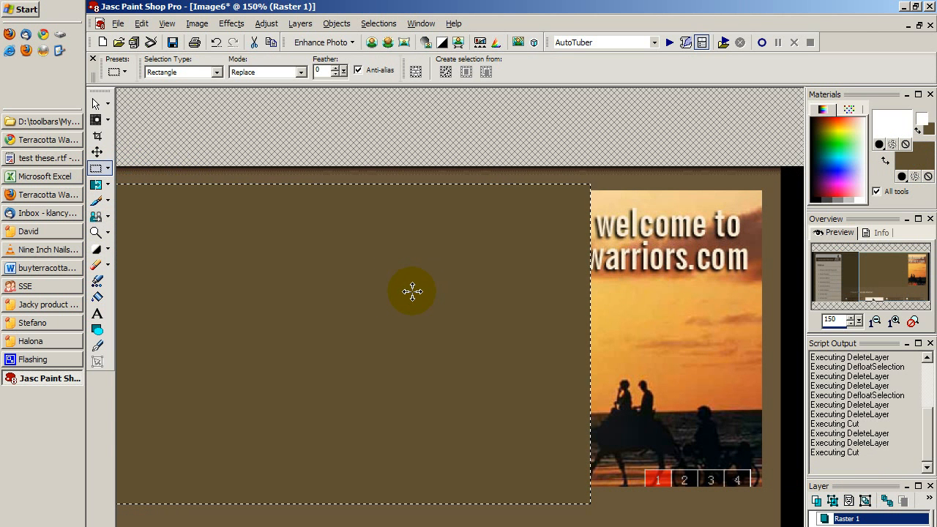
pyautogui.press('Delete')
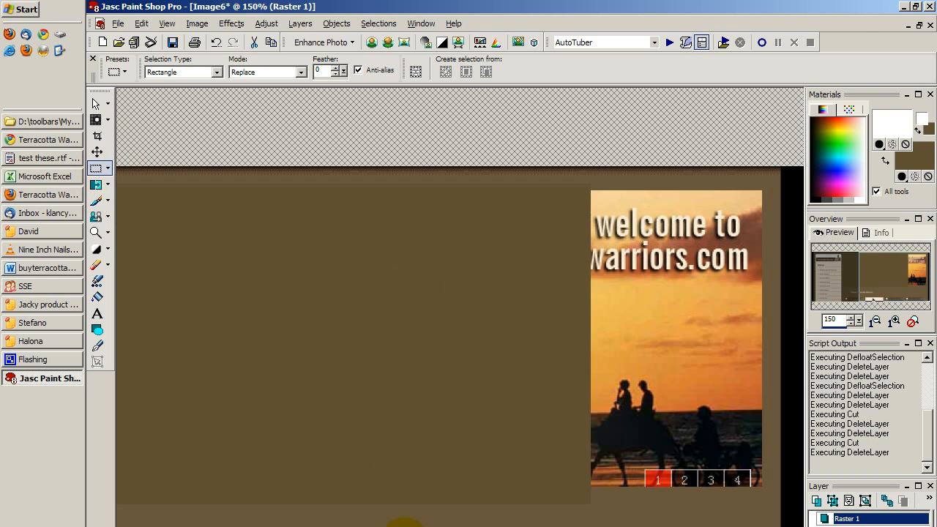
# - Choose the Rounded Rectangle as the shape for the Preset Shapes tool
pyautogui.hscroll(-6, 459, 307)
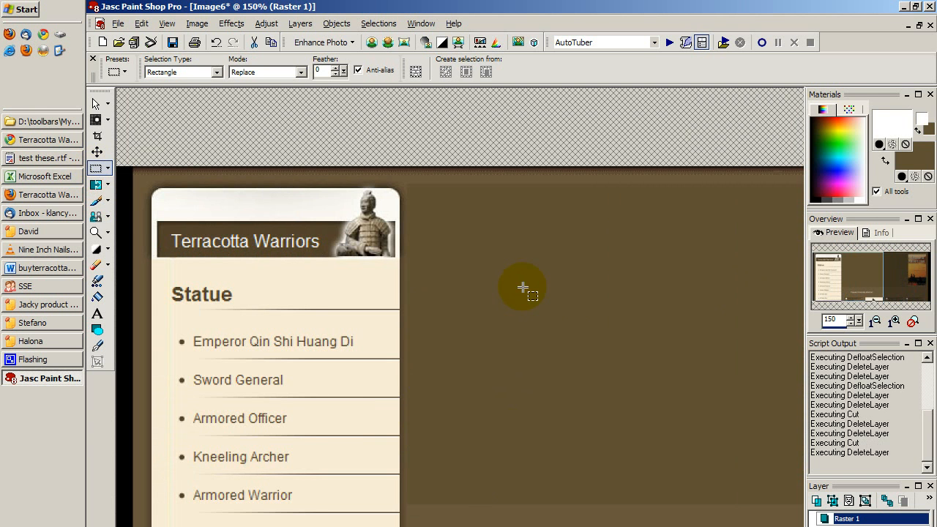
pyautogui.click(97, 329)
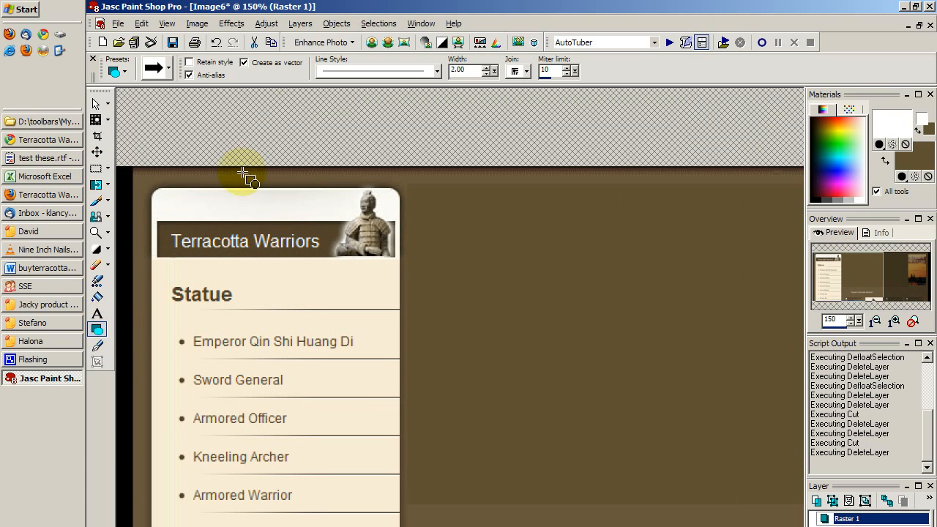
pyautogui.click(169, 70)
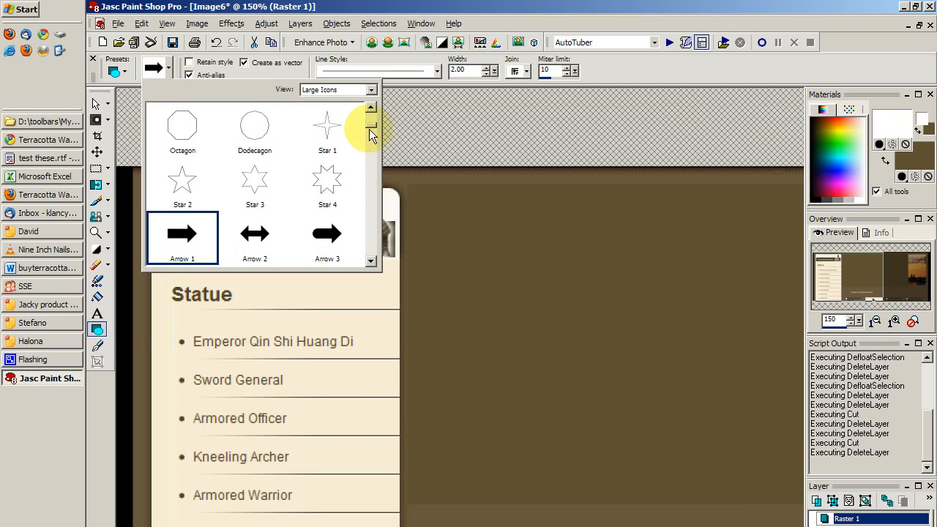
pyautogui.moveTo(373, 125); pyautogui.dragTo(373, 109)
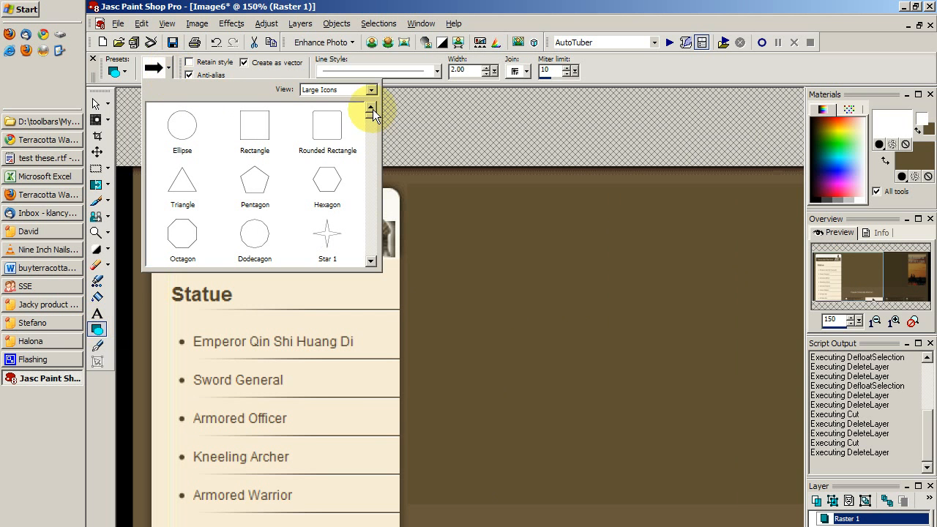
pyautogui.click(327, 123)
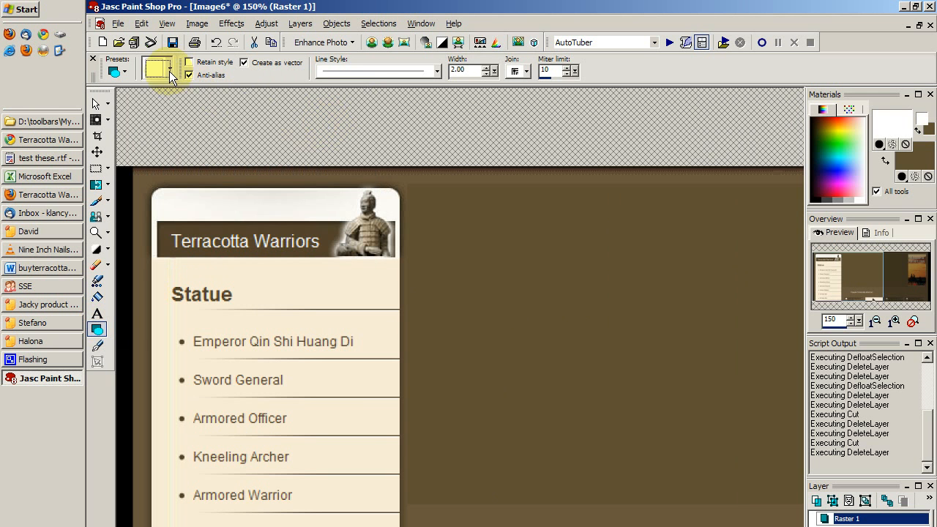
pyautogui.click(169, 71)
pyautogui.click(328, 125)
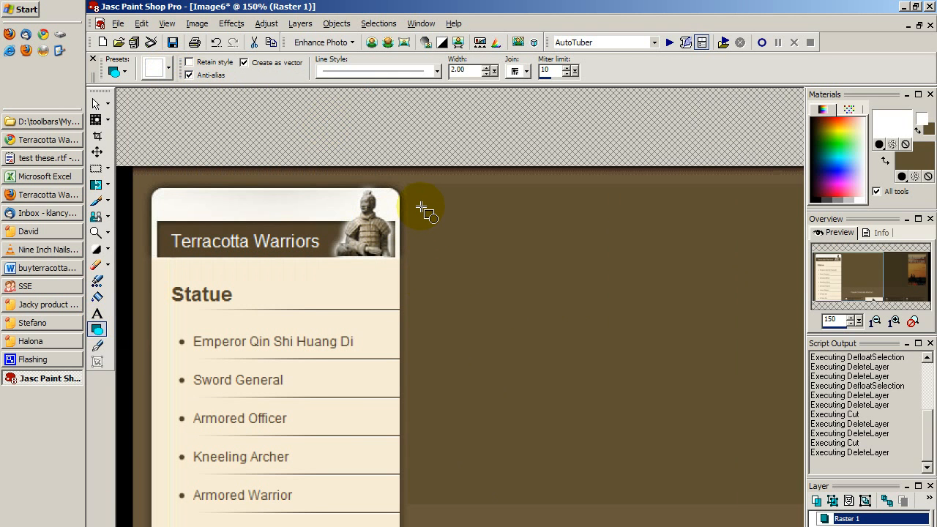
# - Draw a white-outlined rounded rectangle on the brown area beside the menu, move it slightly down and delete it
pyautogui.moveTo(421, 209); pyautogui.dragTo(723, 454)
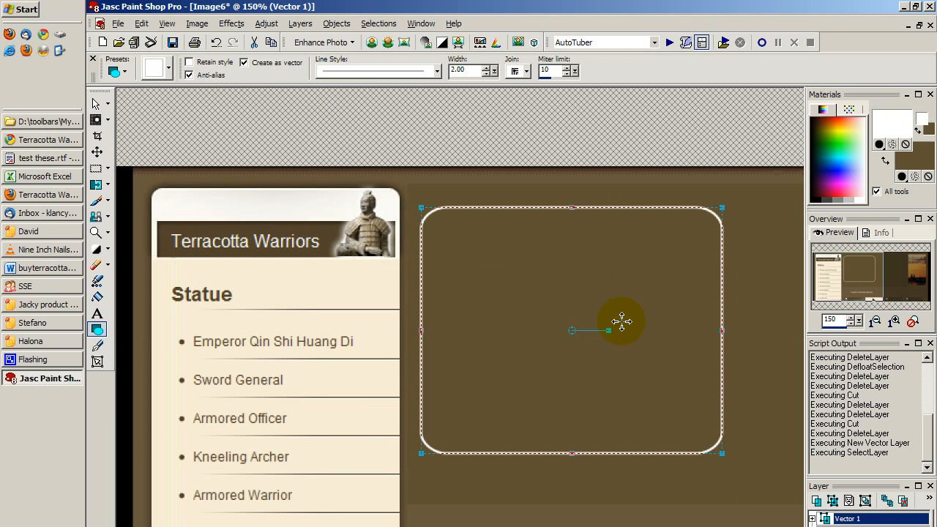
pyautogui.moveTo(572, 330); pyautogui.dragTo(572, 351)
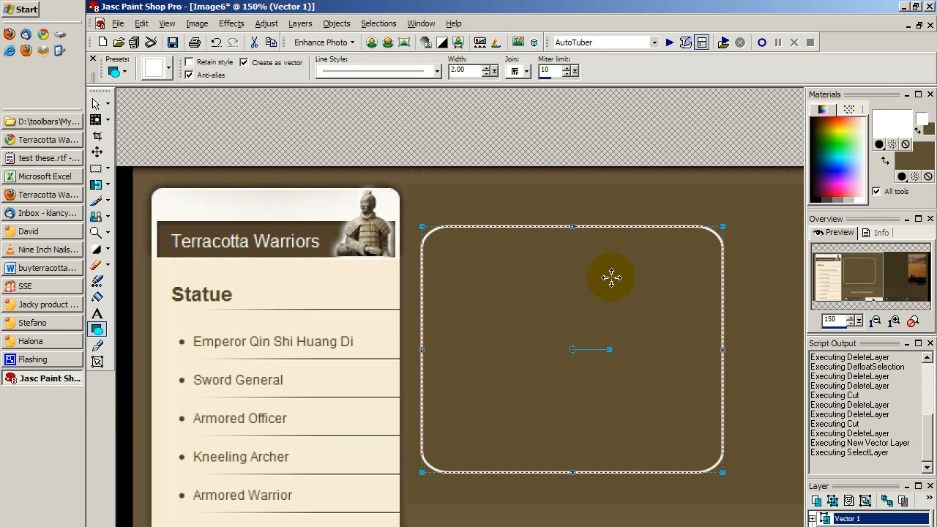
pyautogui.press('Delete')
# - Set the foreground colour to red and the background colour to yellow (#FFFF00)
pyautogui.click(892, 121)
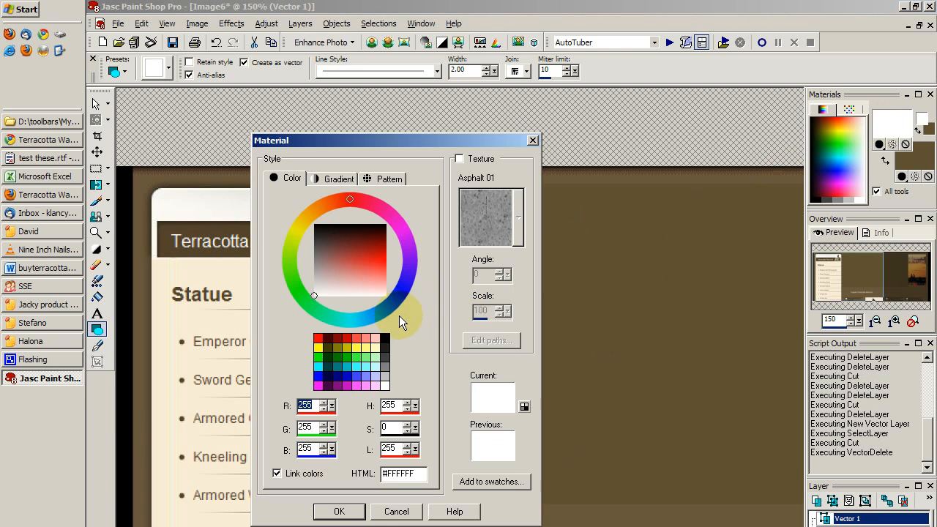
pyautogui.click(318, 337)
pyautogui.click(339, 511)
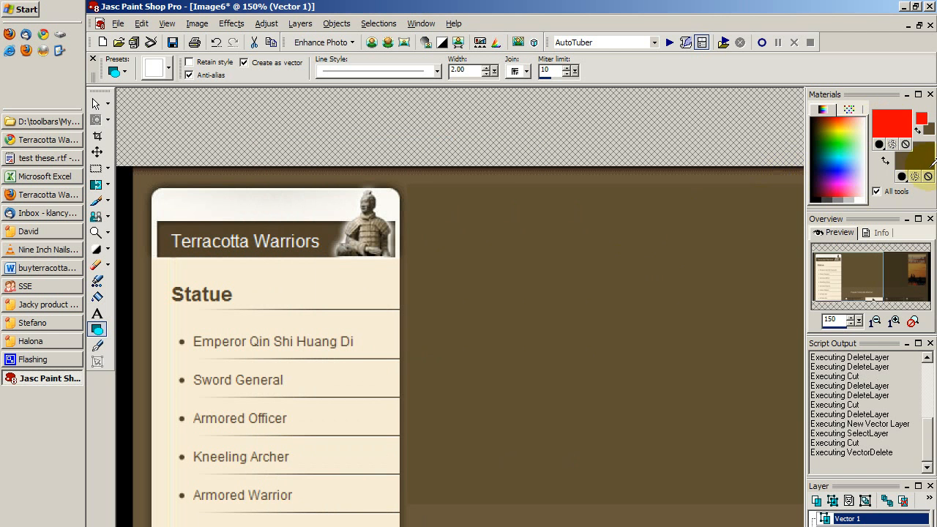
pyautogui.click(924, 156)
pyautogui.click(321, 345)
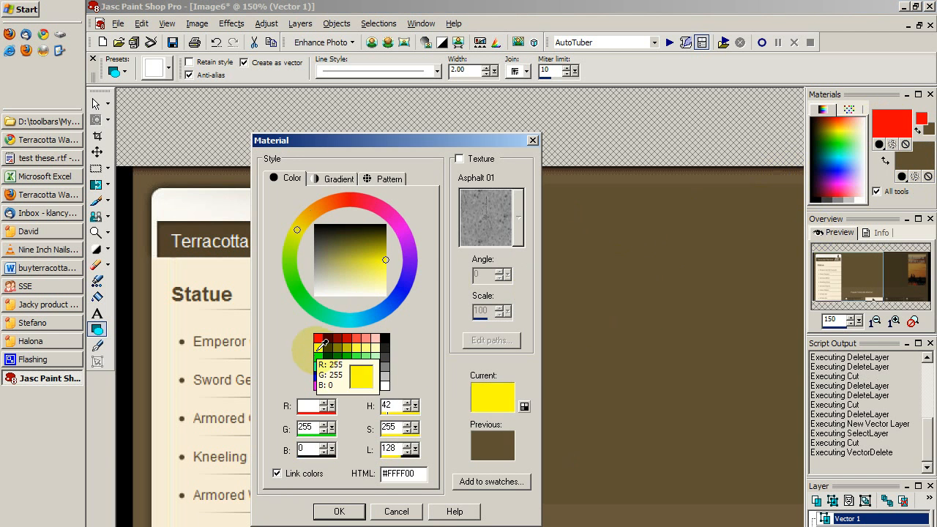
pyautogui.click(337, 510)
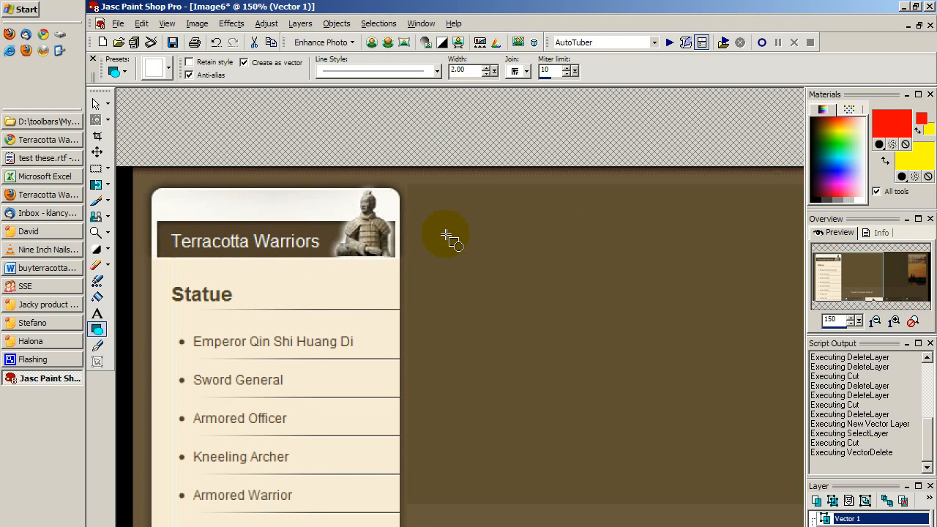
# - Draw a yellow-filled rounded rectangle with a red outline on the brown area beside the menu and cut it
pyautogui.moveTo(447, 235); pyautogui.dragTo(763, 463)
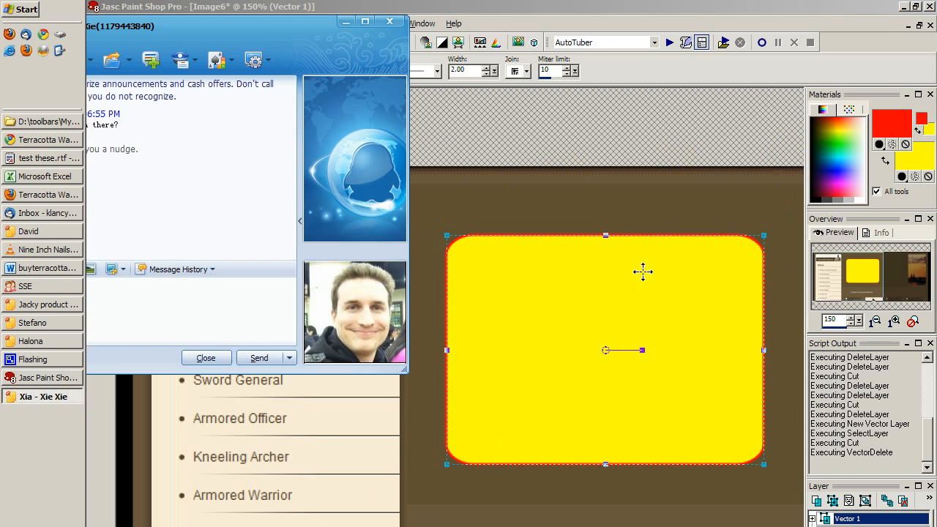
pyautogui.click(344, 24)
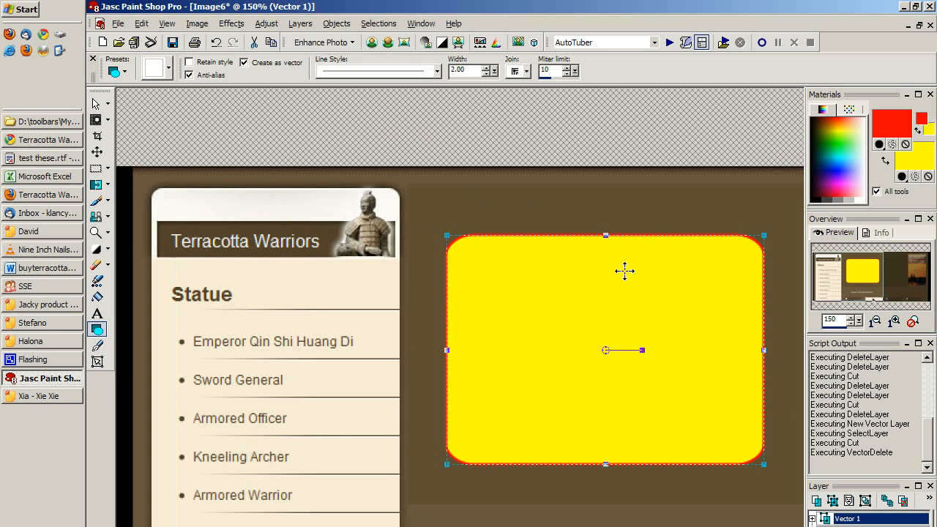
pyautogui.hotkey('ctrl', 'x')
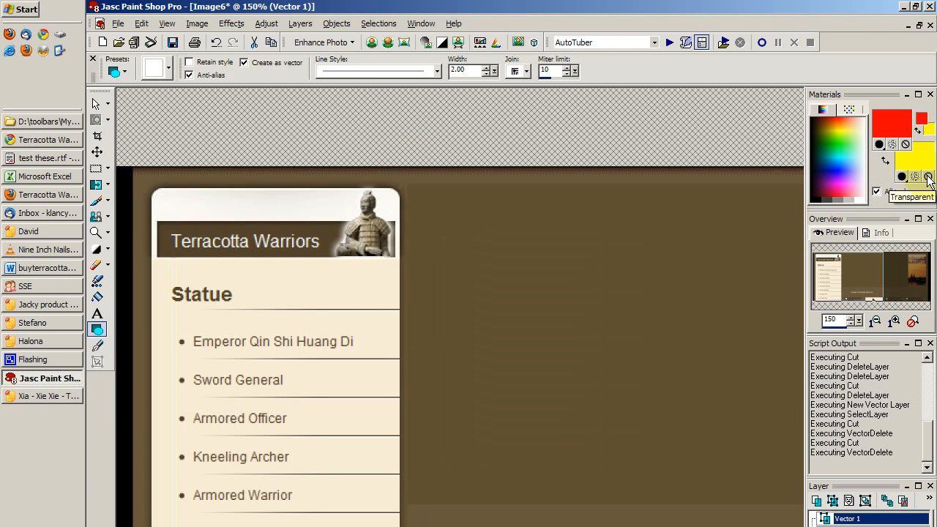
# - Make the background fill transparent, draw a red-outlined rounded rectangle on the brown area beside the menu, and delete it
pyautogui.click(927, 177)
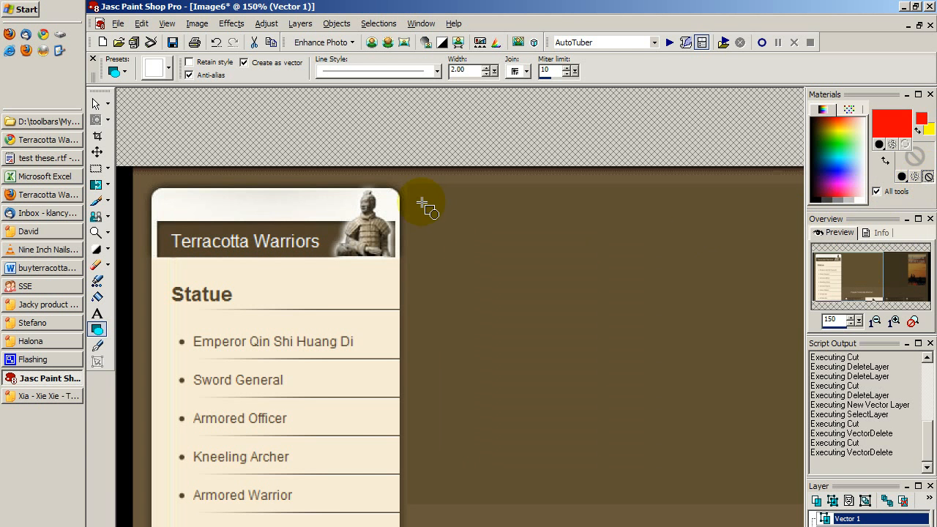
pyautogui.moveTo(421, 202); pyautogui.dragTo(733, 444)
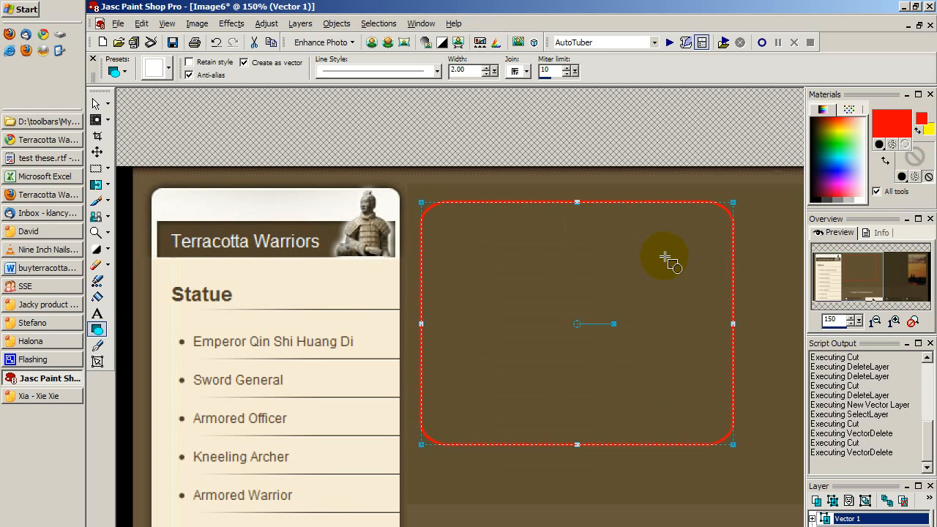
pyautogui.press('Delete')
# - Sample the menu panel's cream colour as the foreground colour
pyautogui.click(97, 296)
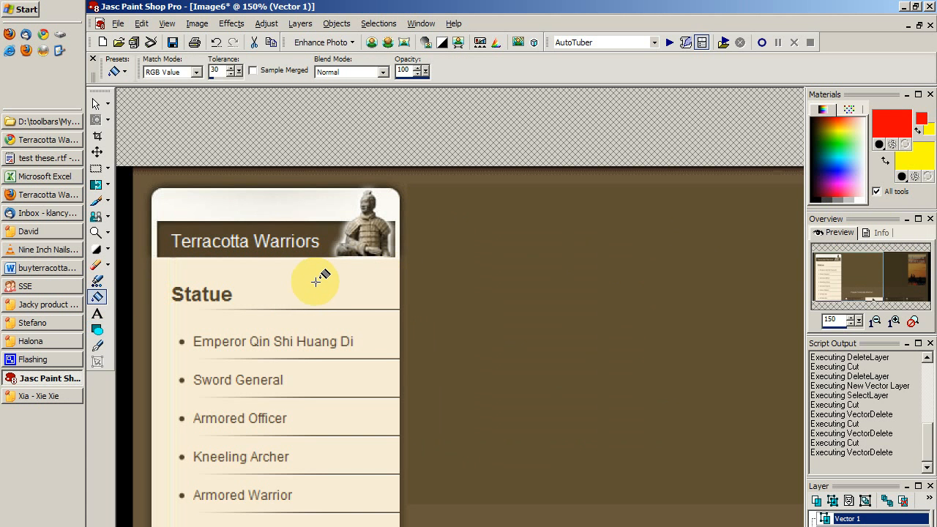
pyautogui.press('ctrl')
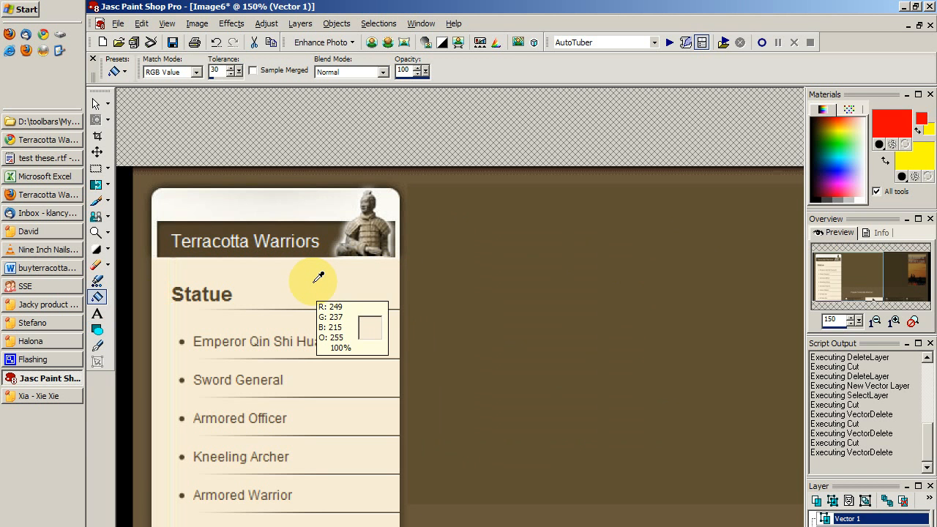
pyautogui.keyDown('ctrl'); pyautogui.click(318, 276); pyautogui.keyUp('ctrl')
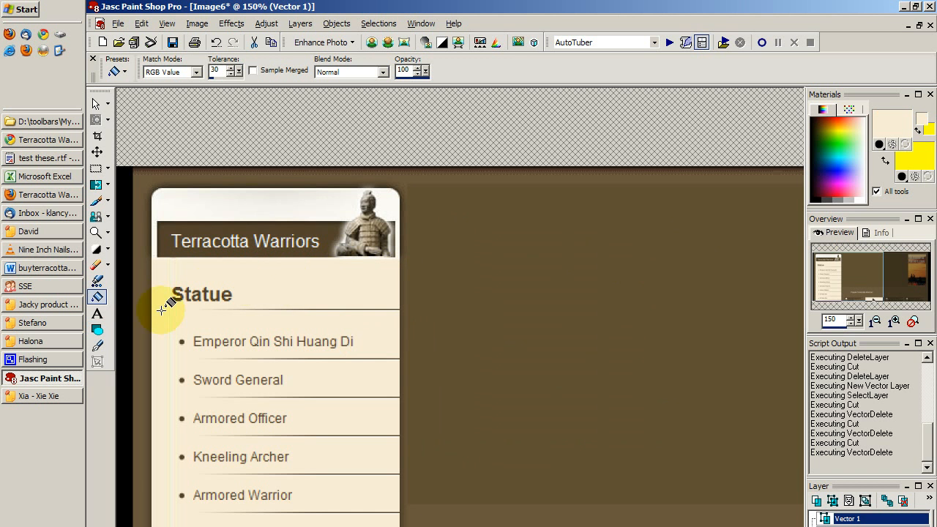
# - Draw an unfilled cream-outlined rounded rectangle beside the menu and nudge it up and down to line its upper edge up with the menu panel
pyautogui.click(100, 330)
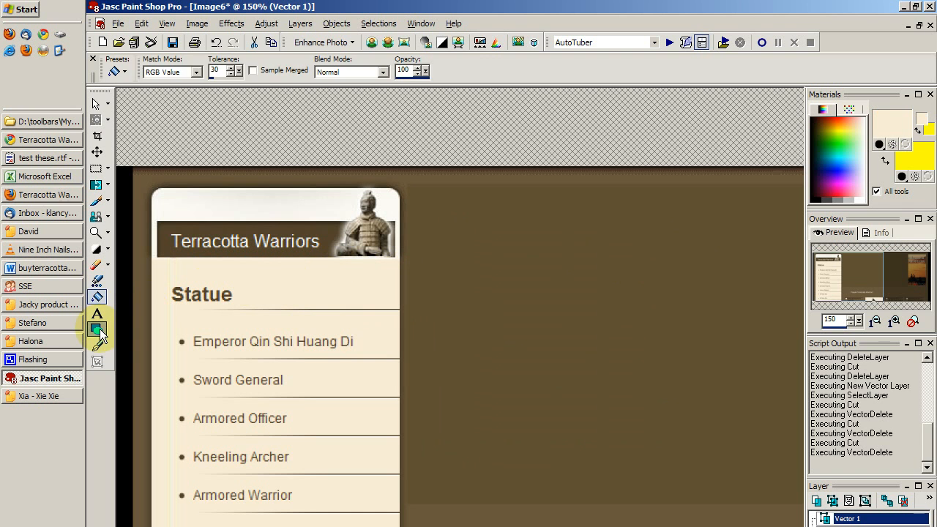
pyautogui.moveTo(421, 193)
pyautogui.mouseDown()
pyautogui.moveTo(652, 359)
pyautogui.moveTo(730, 434)
pyautogui.moveTo(722, 453)
pyautogui.mouseUp()
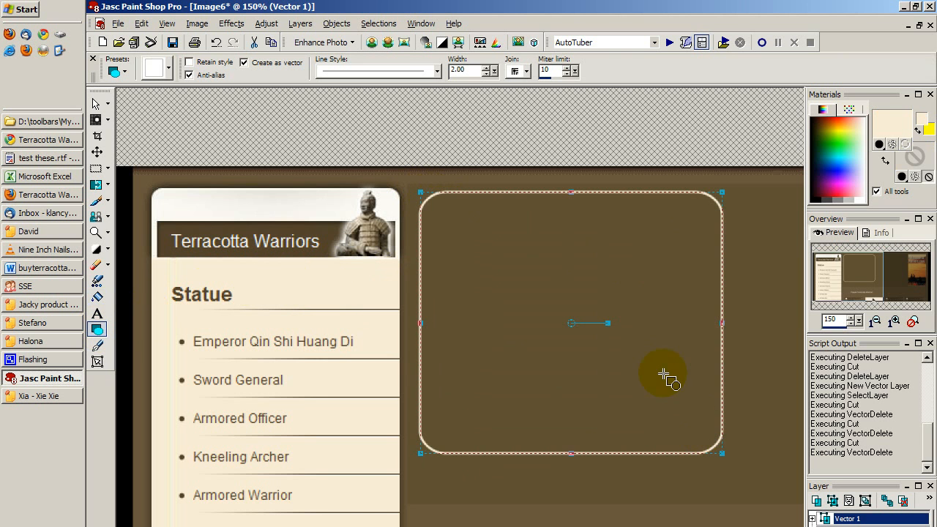
pyautogui.press('Up')
pyautogui.press('Up')
pyautogui.press('Up')
pyautogui.press('Up')
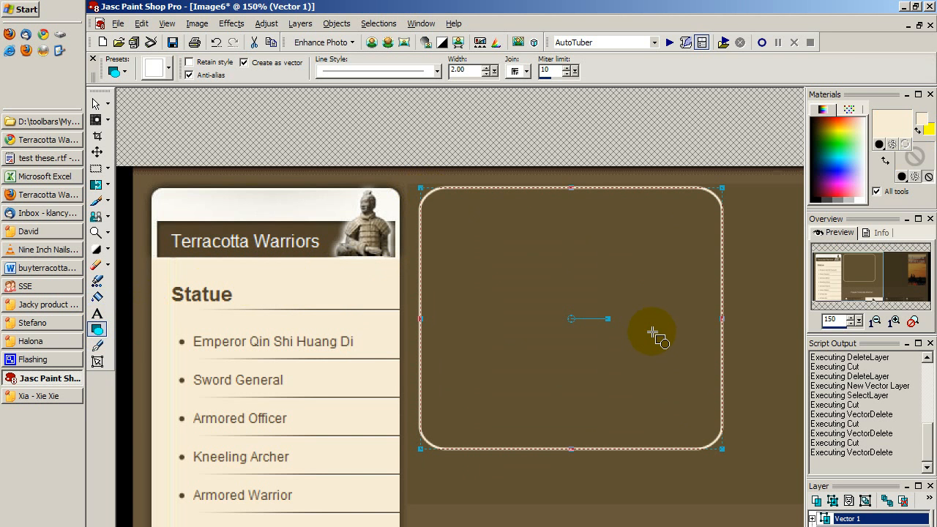
pyautogui.press('Up')
pyautogui.press('Up')
pyautogui.press('Up')
pyautogui.press('Up')
pyautogui.press('Up')
pyautogui.press('Up')
pyautogui.press('Up')
pyautogui.press('Up')
pyautogui.press('Up')
pyautogui.press('Up')
pyautogui.press('Up')
pyautogui.press('Up')
pyautogui.press('Up')
pyautogui.press('Up')
pyautogui.press('Up')
pyautogui.press('Up')
pyautogui.press('Up')
pyautogui.press('Up')
pyautogui.press('Up')
pyautogui.press('Up')
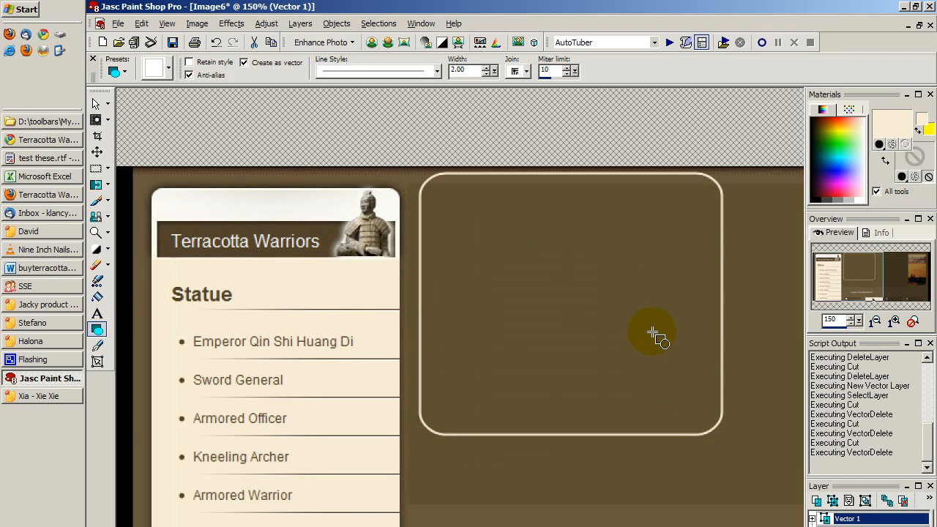
pyautogui.press('Down')
pyautogui.press('Down')
pyautogui.press('Down')
pyautogui.press('Down')
pyautogui.press('Down')
pyautogui.press('Down')
pyautogui.press('Down')
pyautogui.press('Down')
pyautogui.press('Down')
pyautogui.press('Down')
pyautogui.press('Down')
pyautogui.press('Down')
pyautogui.press('Down')
pyautogui.press('Down')
pyautogui.press('Down')
pyautogui.press('Down')
pyautogui.press('Down')
pyautogui.press('Down')
pyautogui.press('Down')
pyautogui.press('Down')
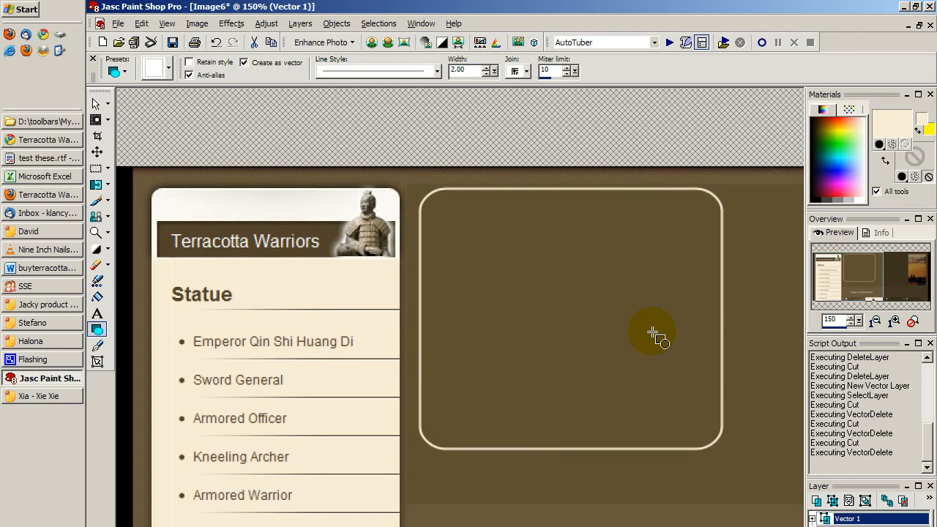
pyautogui.press('Up')
pyautogui.press('Up')
pyautogui.press('Up')
pyautogui.press('Up')
pyautogui.press('Up')
pyautogui.press('Up')
pyautogui.press('Up')
pyautogui.press('Up')
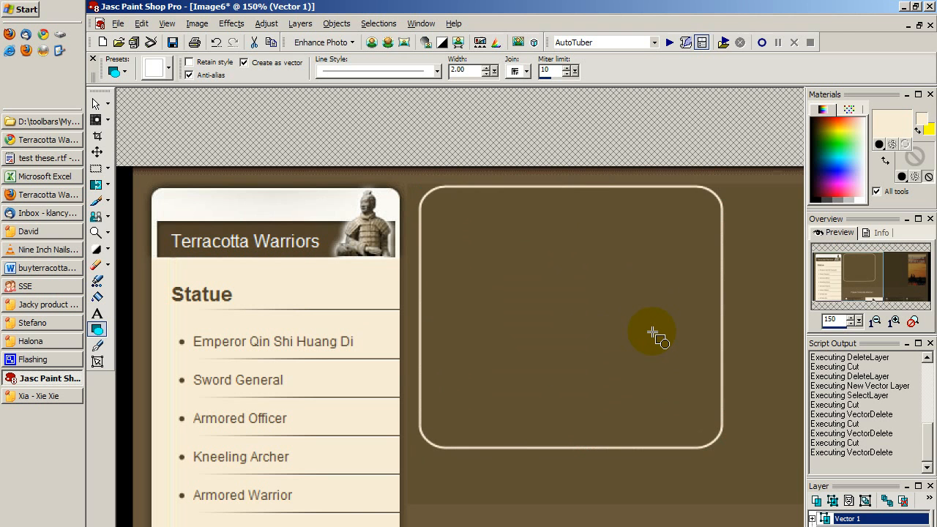
pyautogui.press('Down')
pyautogui.press('Down')
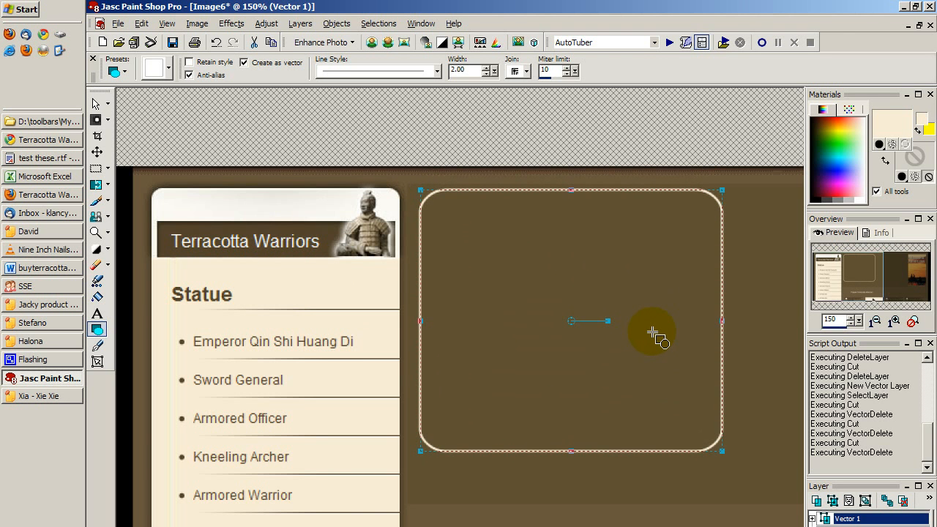
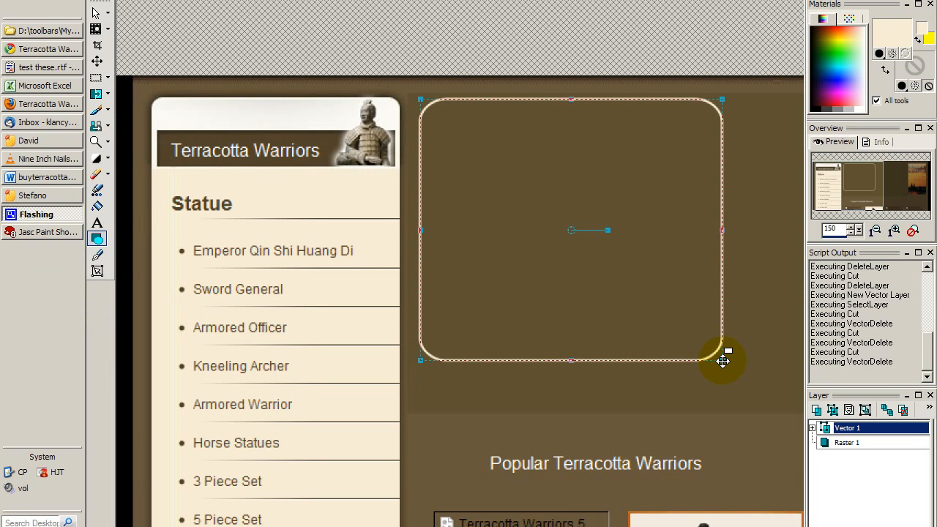
# - Resize the cream rounded rectangle several times, making it wider, narrower, taller and finally much shorter, and cut it
pyautogui.moveTo(722, 360); pyautogui.dragTo(787, 274)
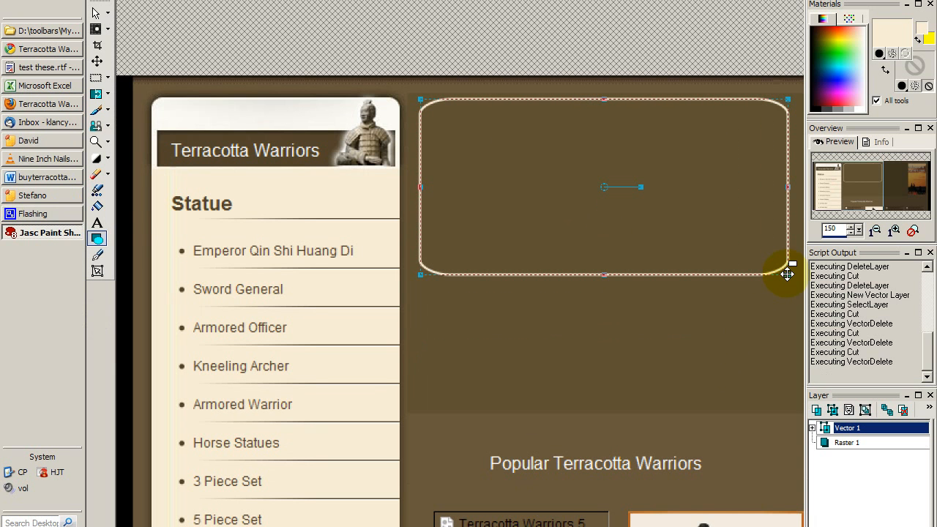
pyautogui.moveTo(789, 187); pyautogui.dragTo(705, 188)
pyautogui.moveTo(564, 273); pyautogui.dragTo(562, 300)
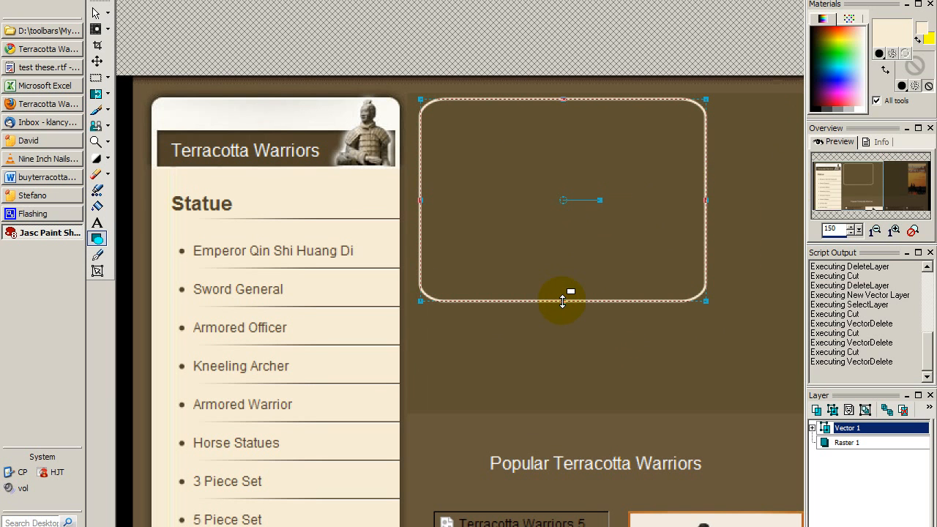
pyautogui.moveTo(562, 300); pyautogui.dragTo(588, 230)
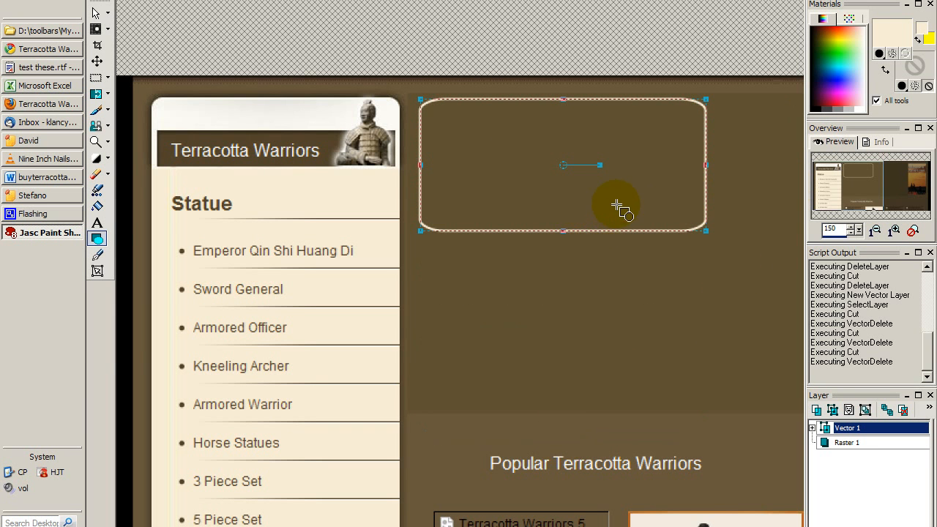
pyautogui.hotkey('ctrl', 'x')
# - Swap the foreground and background materials and place the text "This is a great day tolive!" in cream on the brown area beside the menu
pyautogui.click(885, 79)
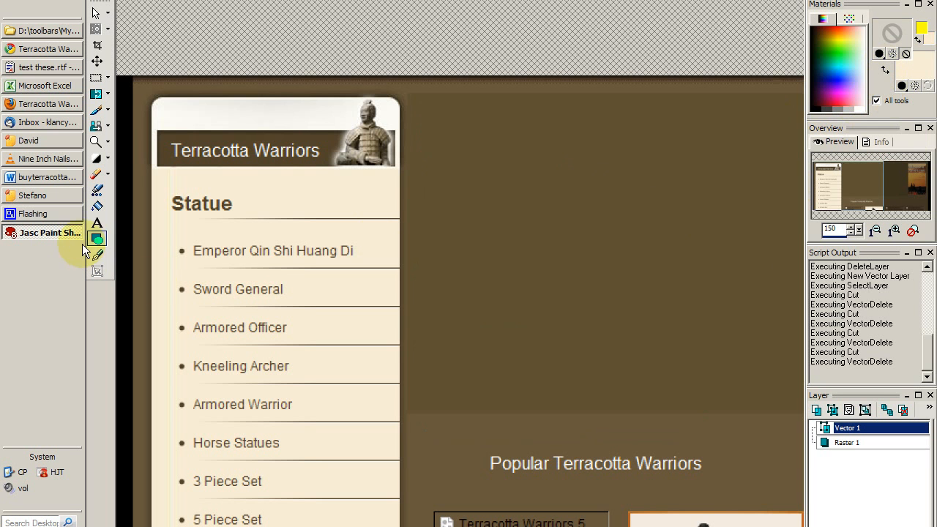
pyautogui.click(98, 224)
pyautogui.click(461, 242)
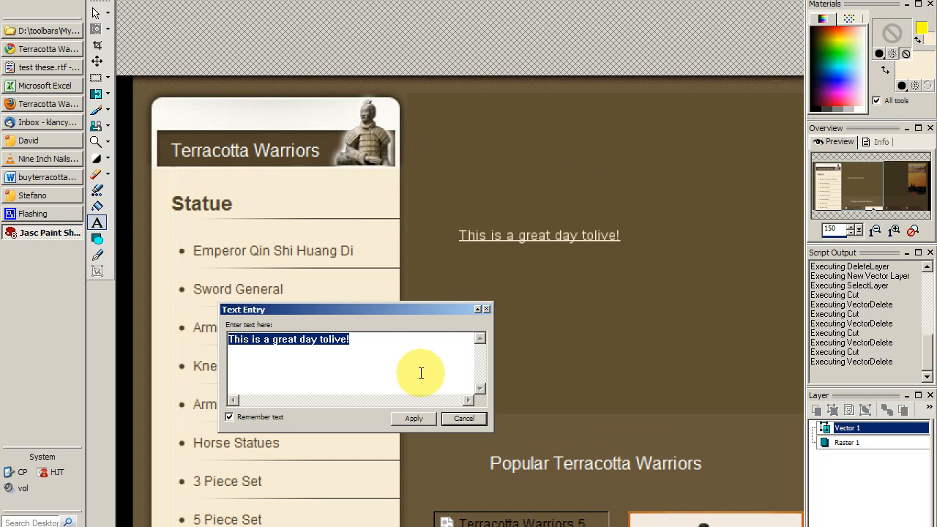
pyautogui.click(413, 419)
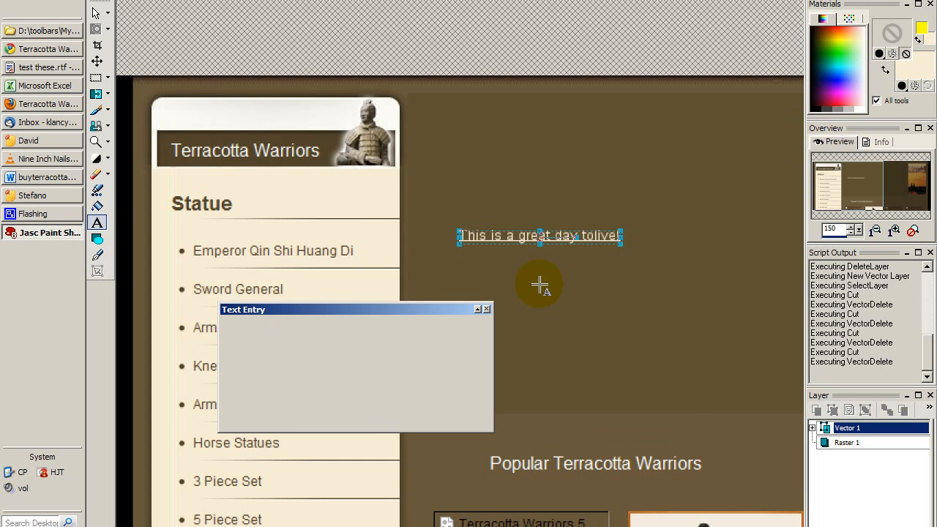
# - Stretch the text much taller and wider so that it extends over the menu panel
pyautogui.moveTo(620, 243); pyautogui.dragTo(736, 373)
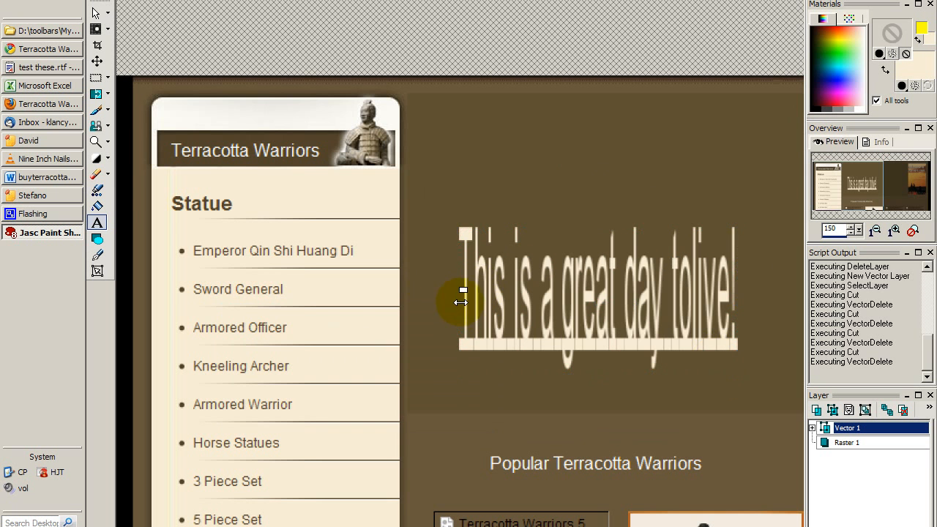
pyautogui.moveTo(460, 303); pyautogui.dragTo(193, 302)
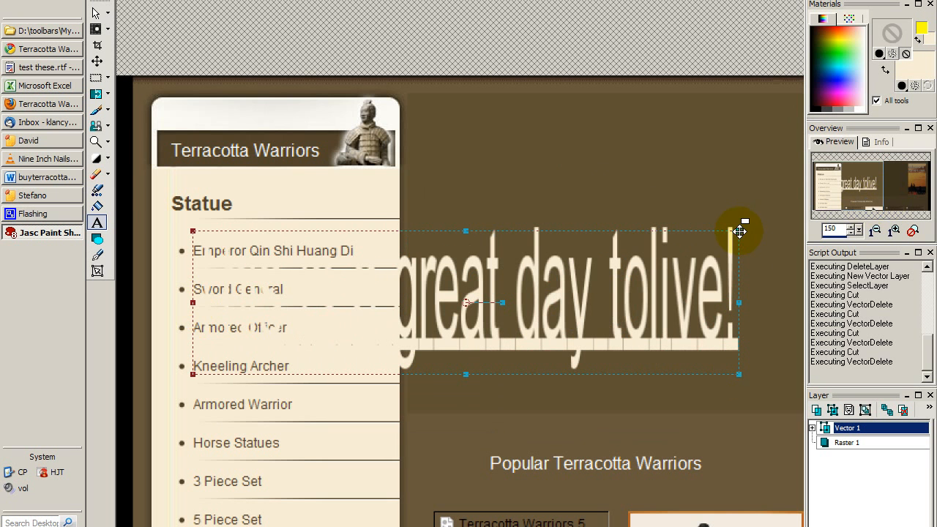
pyautogui.moveTo(738, 231); pyautogui.dragTo(747, 128)
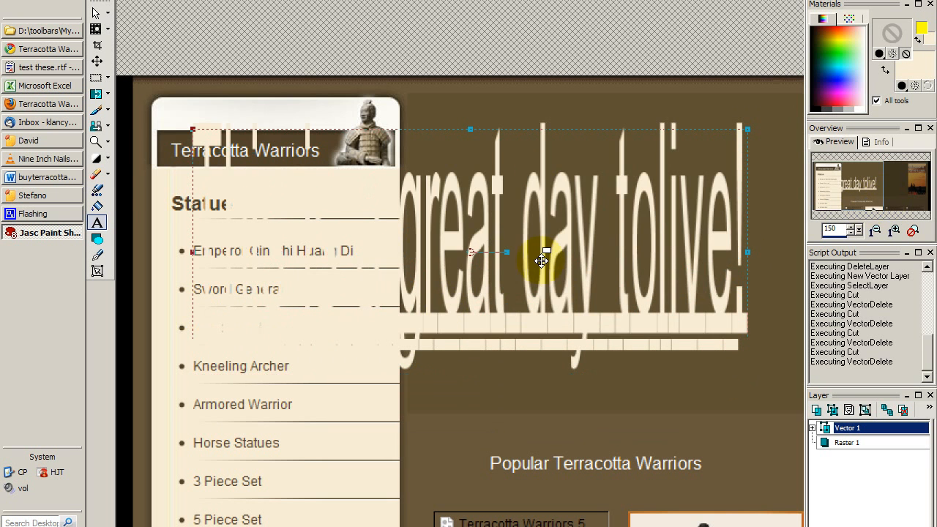
pyautogui.click(481, 260)
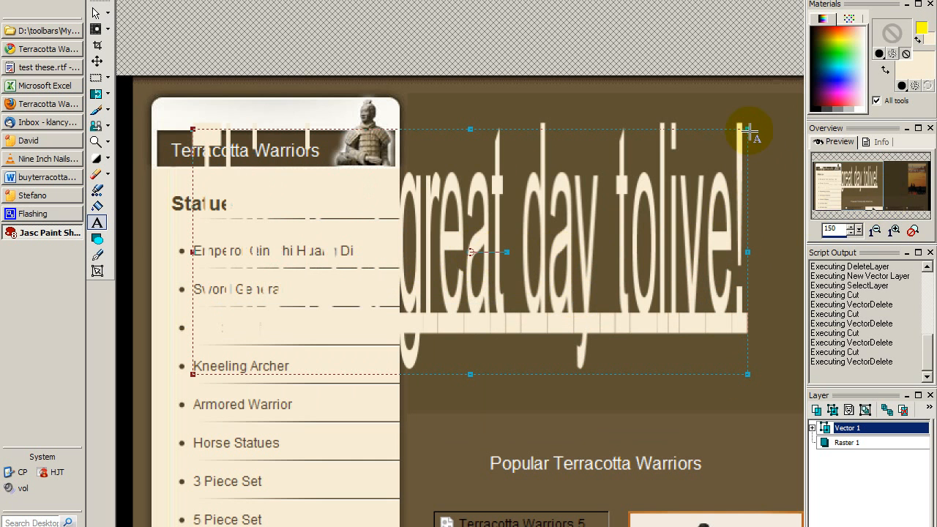
# - Distort the text so it tapers towards its right end, shift it sideways to the right, and cut it
pyautogui.moveTo(747, 128); pyautogui.dragTo(749, 278)
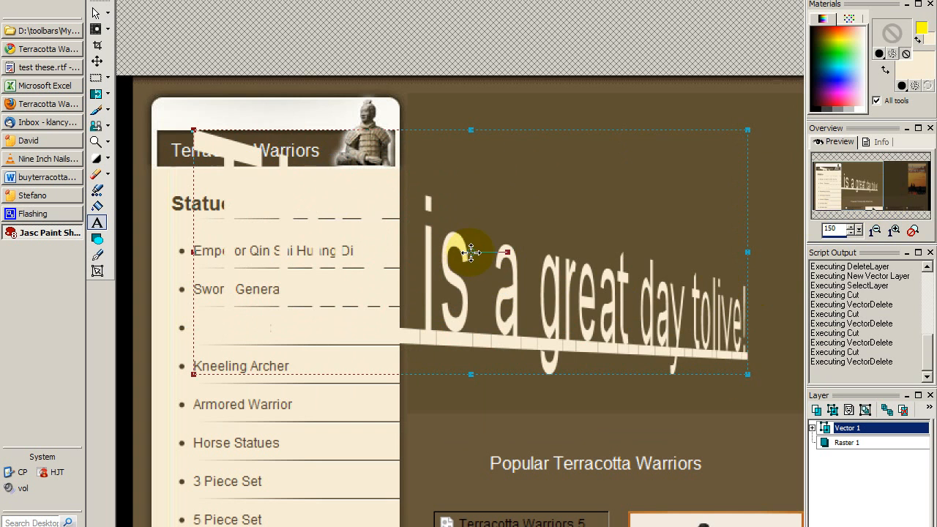
pyautogui.moveTo(508, 254); pyautogui.dragTo(568, 253)
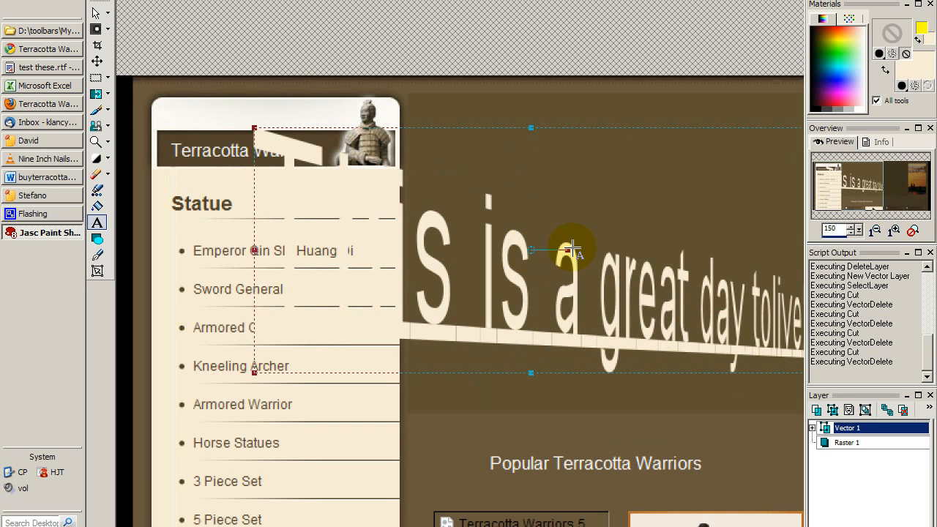
pyautogui.hotkey('ctrl', 'x')
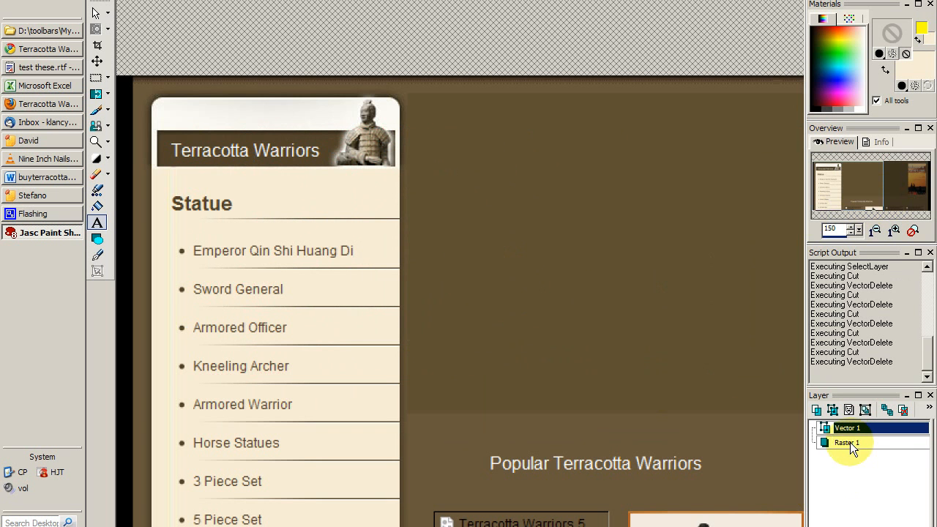
# - Make the Raster 1 layer the active layer
pyautogui.moveTo(850, 444)
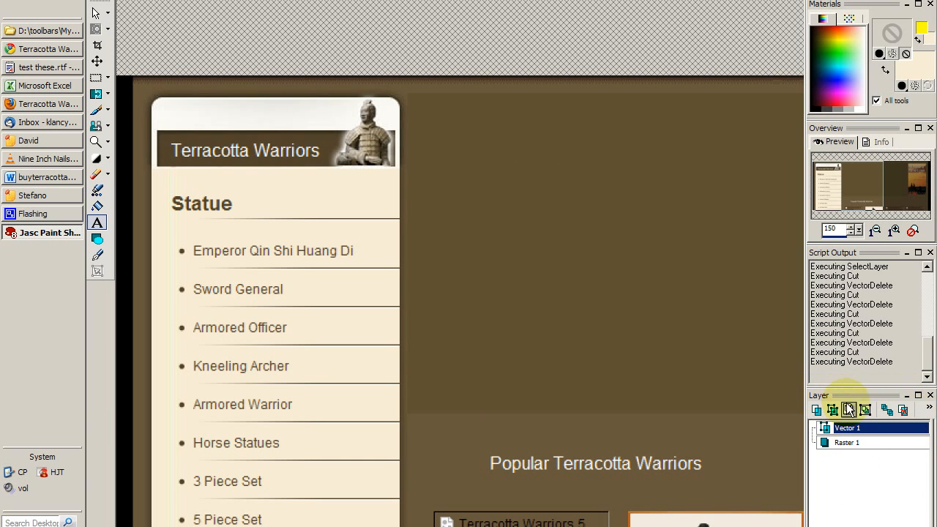
pyautogui.click(845, 443)
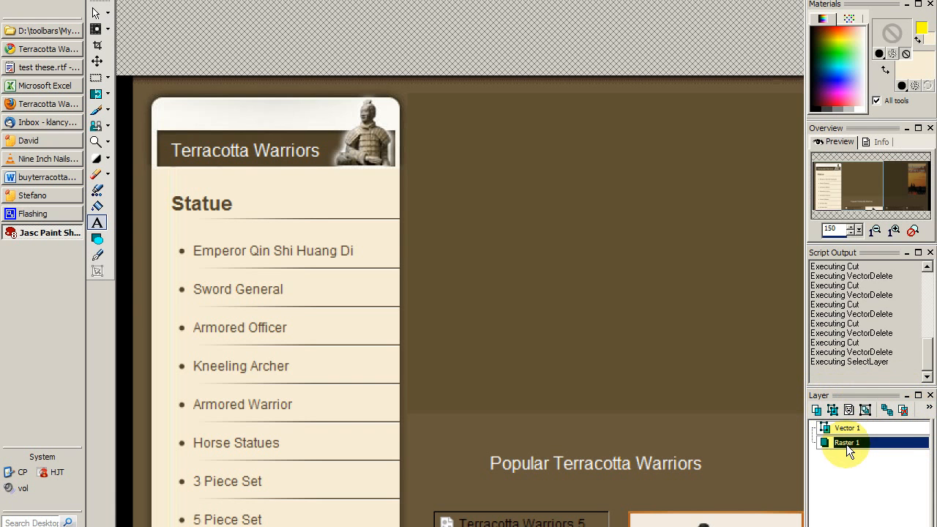
# - Paint a thick yellow looping brush stroke on the Raster 1 layer in the brown area beside the menu
pyautogui.click(858, 428)
pyautogui.click(854, 443)
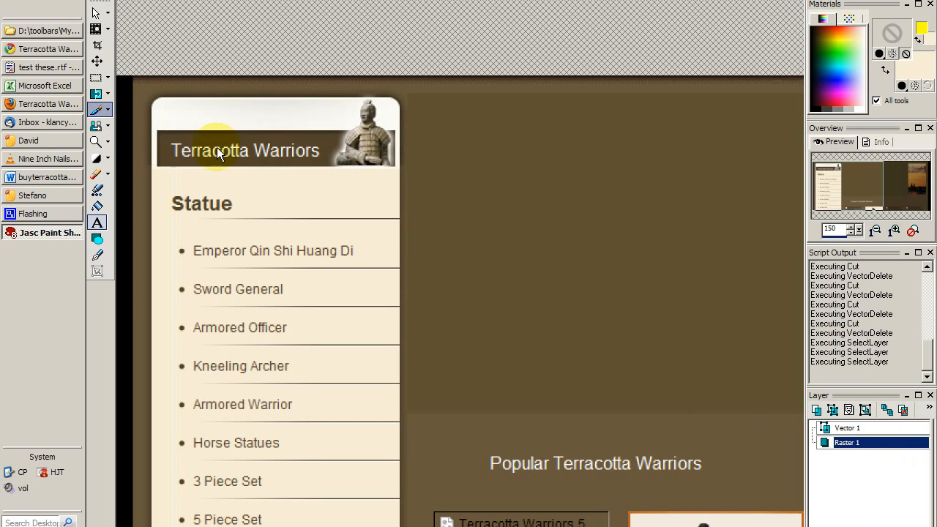
pyautogui.press('b')
pyautogui.moveTo(538, 167)
pyautogui.mouseDown()
pyautogui.moveTo(655, 261)
pyautogui.moveTo(646, 307)
pyautogui.moveTo(555, 303)
pyautogui.moveTo(654, 267)
pyautogui.moveTo(729, 198)
pyautogui.moveTo(639, 141)
pyautogui.moveTo(536, 164)
pyautogui.mouseUp()
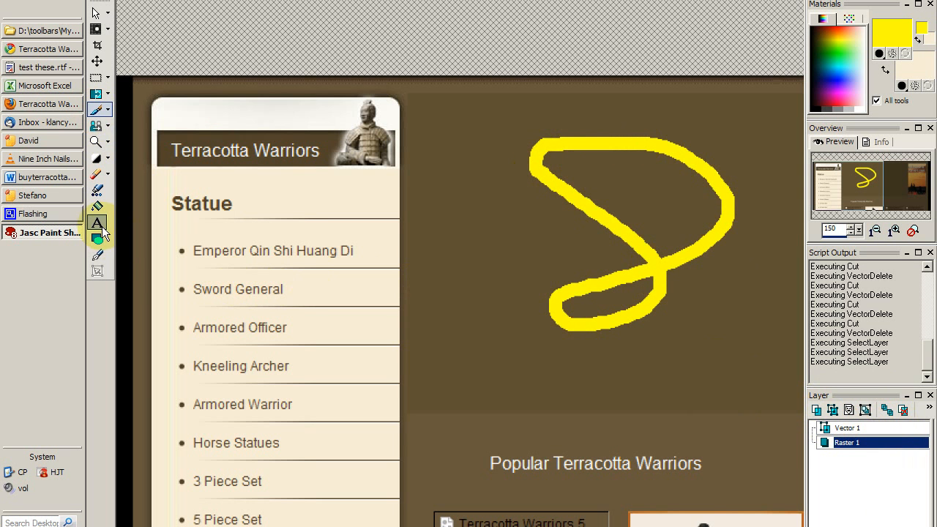
# - Place the cream text "This is a great day tolive!" on the Vector 1 layer and stretch it tall and wide over the yellow loop
pyautogui.doubleClick(848, 429)
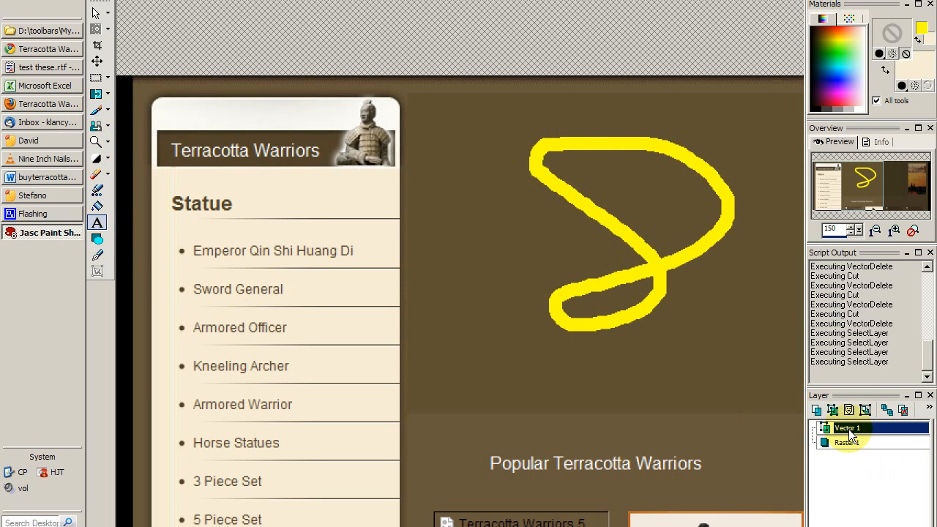
pyautogui.click(463, 452)
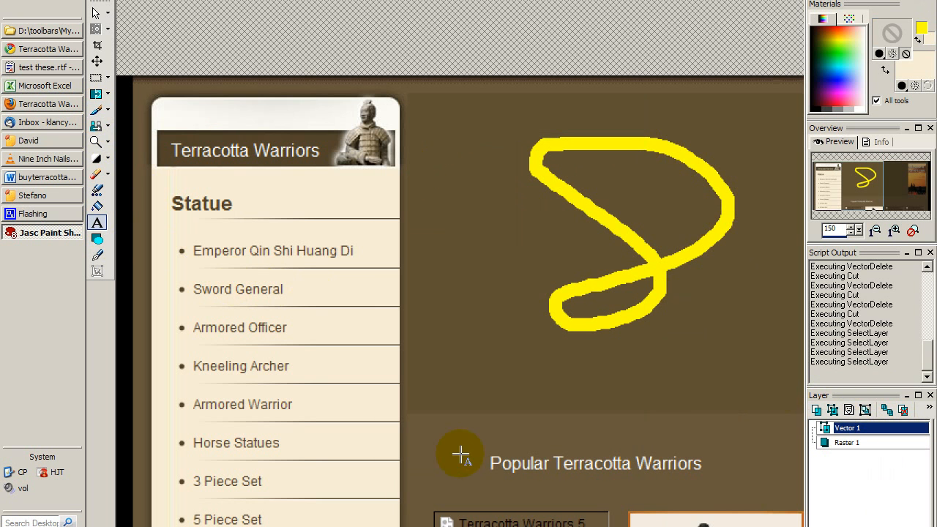
pyautogui.click(446, 193)
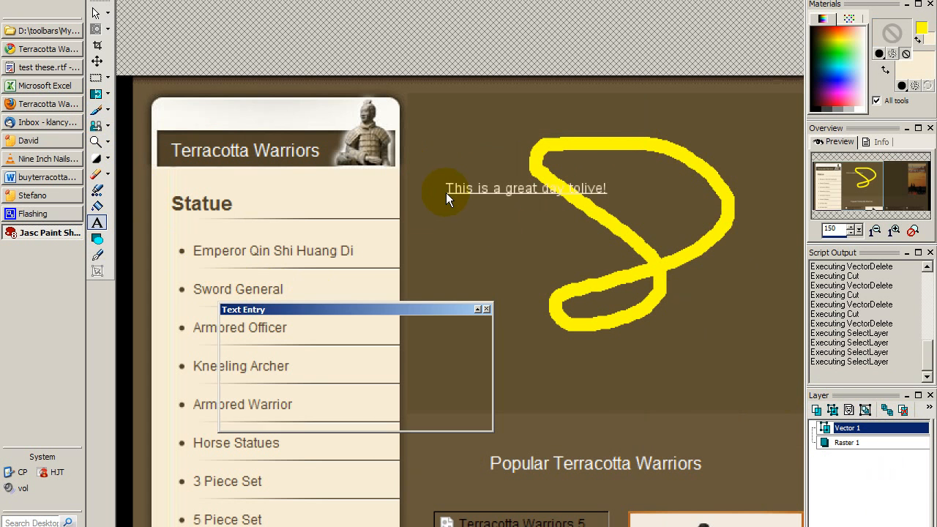
pyautogui.click(417, 419)
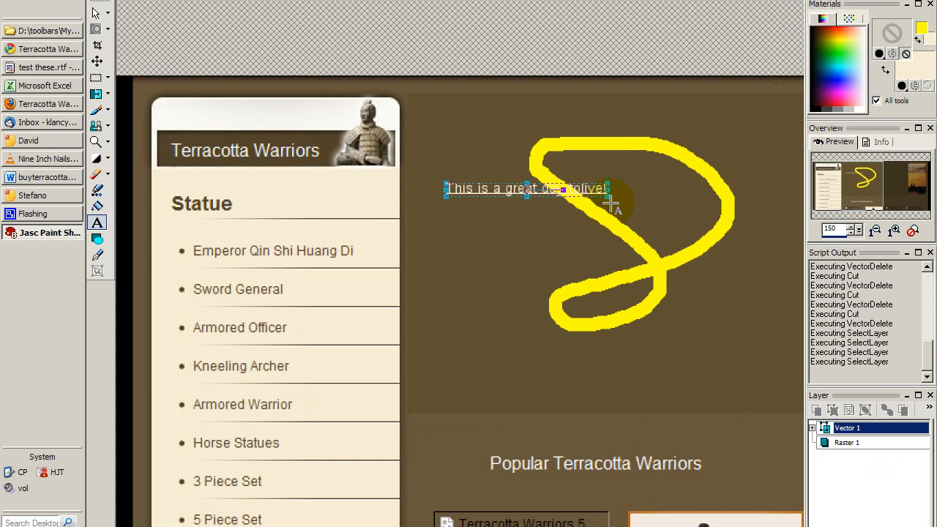
pyautogui.moveTo(607, 195); pyautogui.dragTo(799, 446)
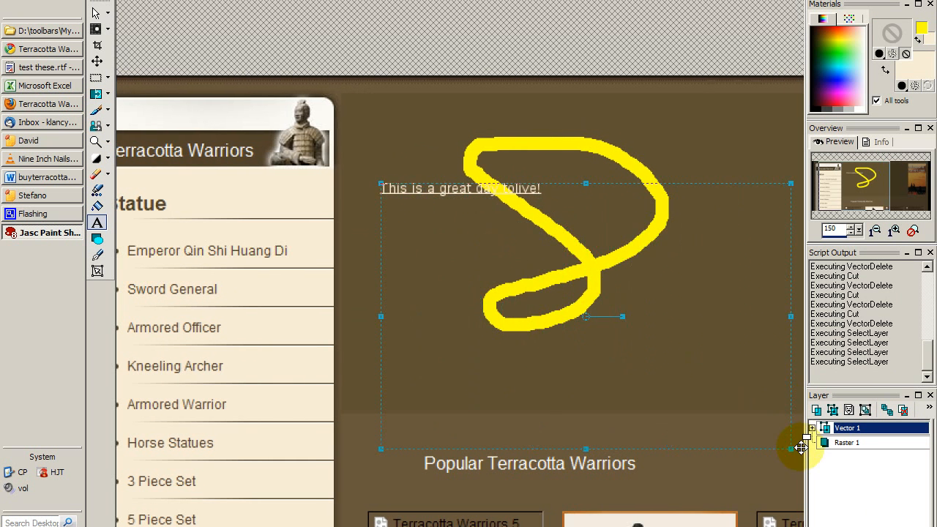
pyautogui.moveTo(782, 318); pyautogui.dragTo(729, 316)
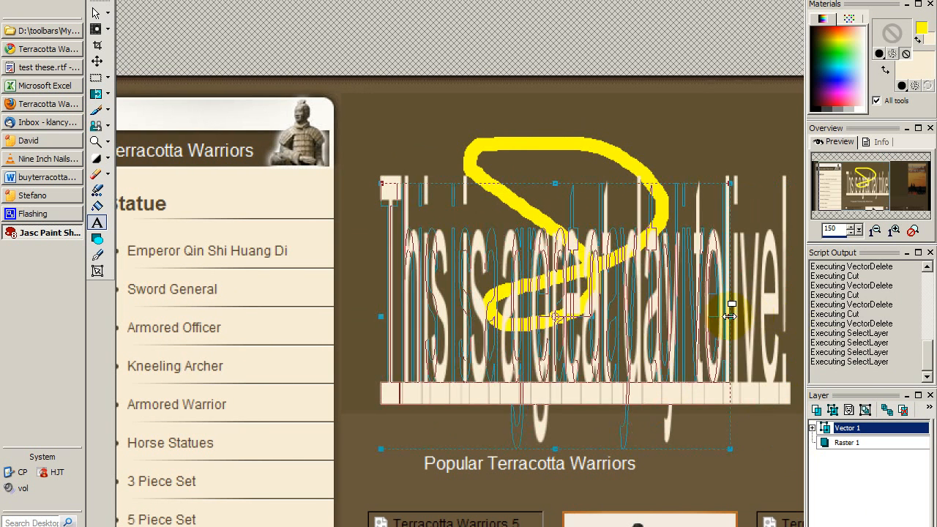
# - Expand the Vector 1 layer's contents and rename the Raster 1 layer as Raster 2 in its layer properties
pyautogui.click(812, 427)
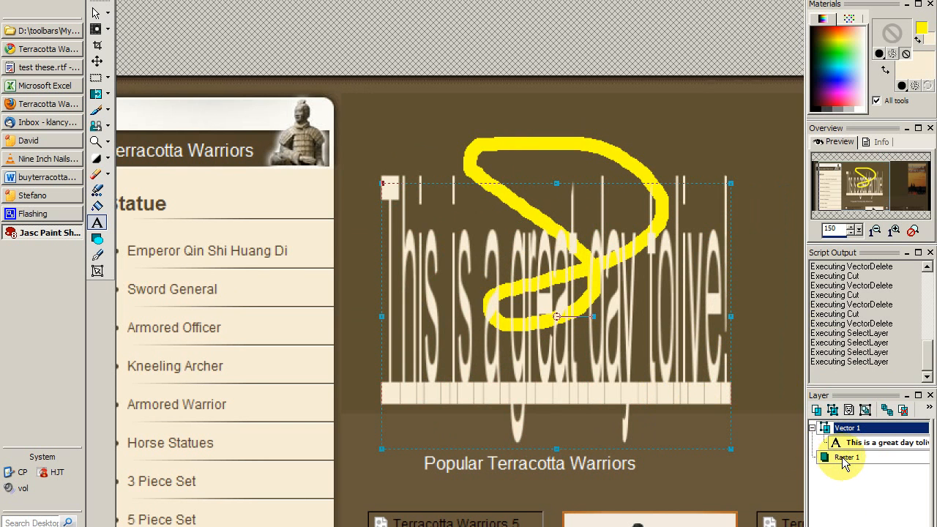
pyautogui.doubleClick(842, 457)
pyautogui.write('Raster 2')
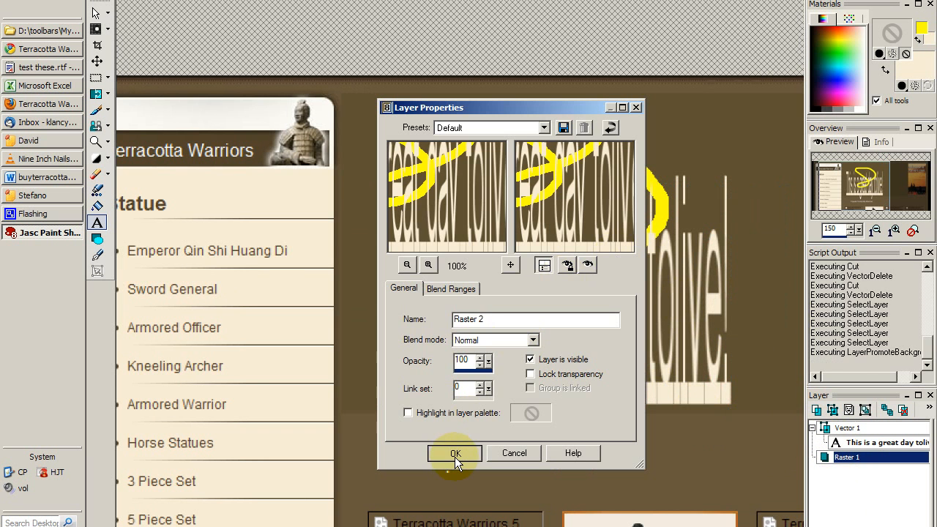
pyautogui.click(455, 452)
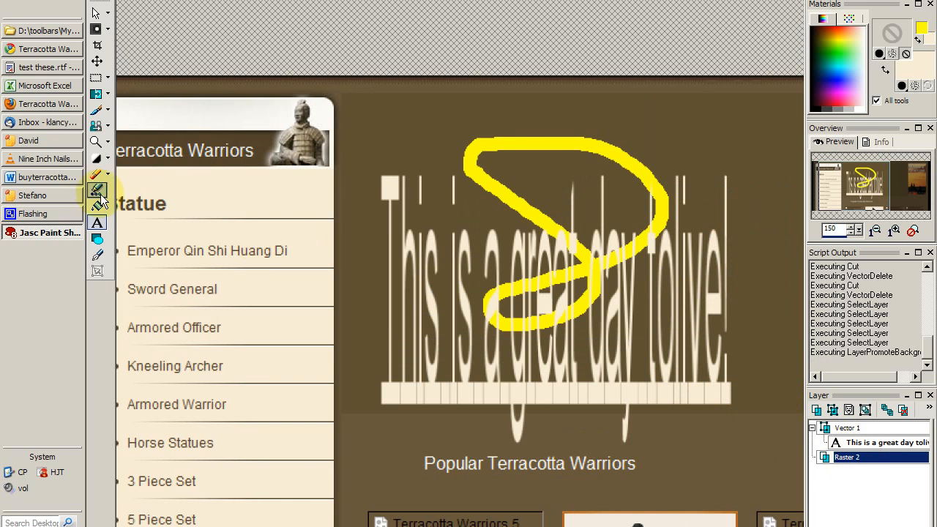
# - Paint a second yellow freehand stroke on the Raster 2 layer, running beneath the text
pyautogui.click(97, 111)
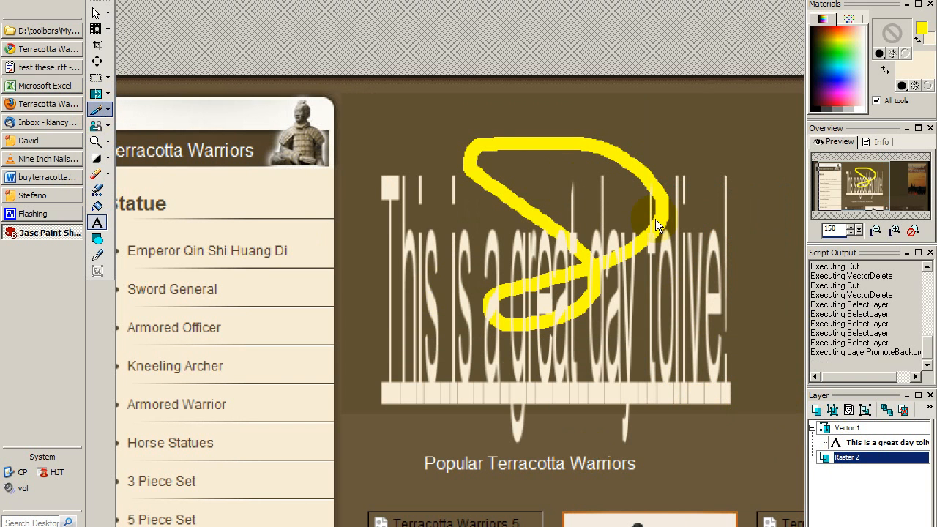
pyautogui.click(435, 137)
pyautogui.moveTo(439, 138)
pyautogui.mouseDown()
pyautogui.moveTo(480, 192)
pyautogui.moveTo(529, 293)
pyautogui.moveTo(530, 330)
pyautogui.moveTo(614, 397)
pyautogui.moveTo(697, 378)
pyautogui.moveTo(726, 315)
pyautogui.moveTo(662, 301)
pyautogui.moveTo(581, 311)
pyautogui.moveTo(469, 357)
pyautogui.moveTo(429, 272)
pyautogui.mouseUp()
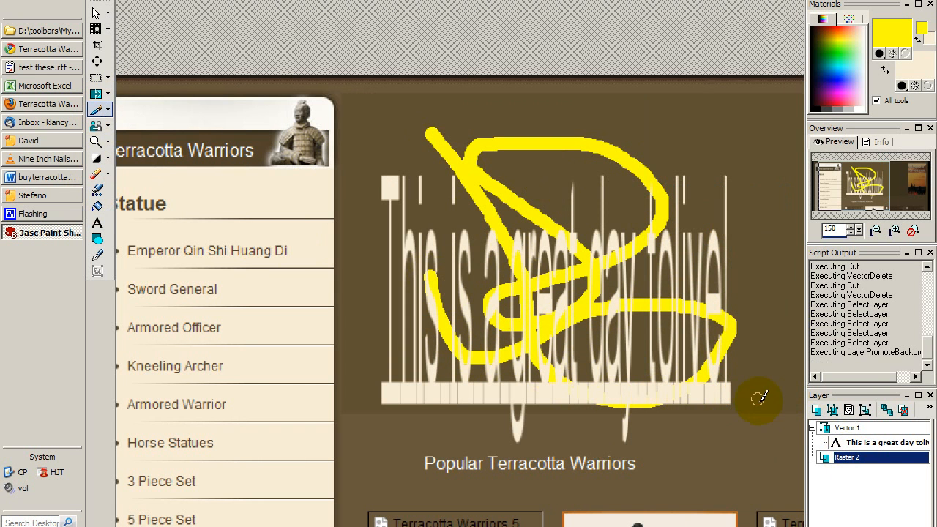
# - Reshape the text shorter and wider near the upper edge of the brown area, and cut it
pyautogui.doubleClick(846, 442)
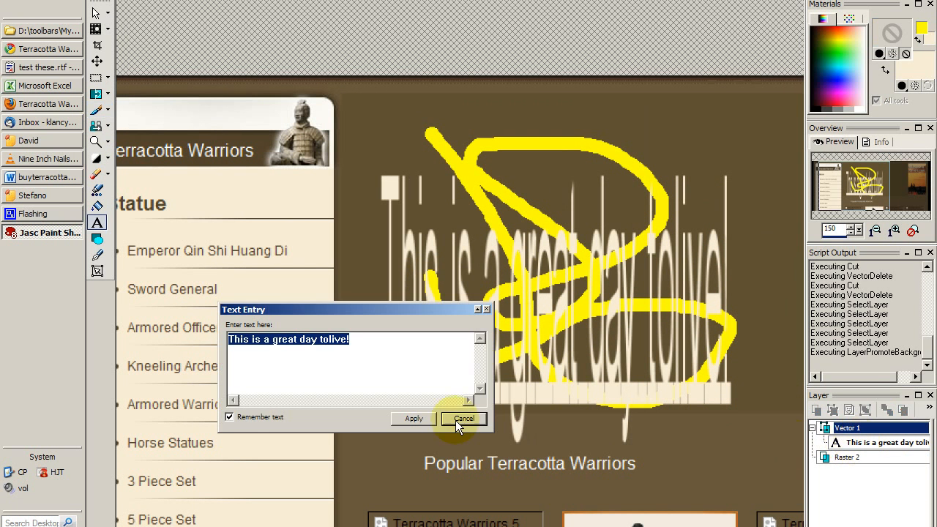
pyautogui.click(413, 418)
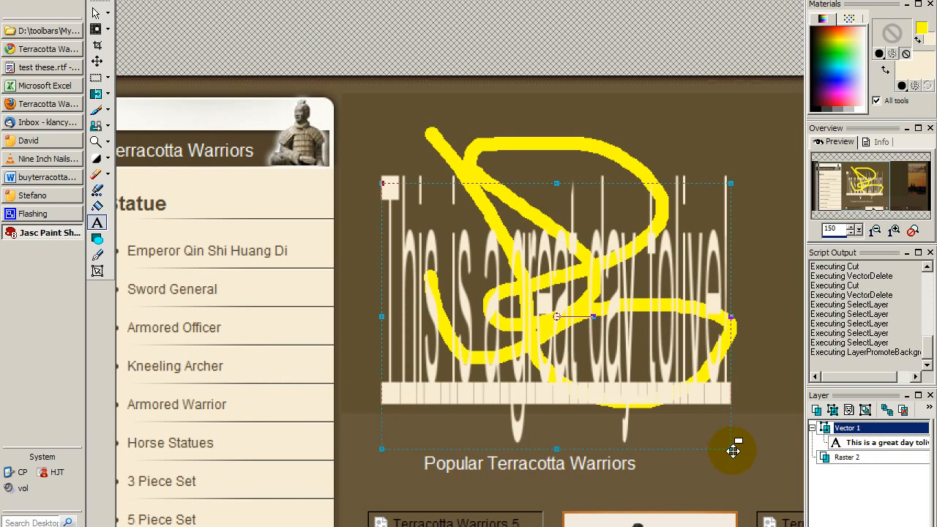
pyautogui.moveTo(731, 449); pyautogui.dragTo(781, 318)
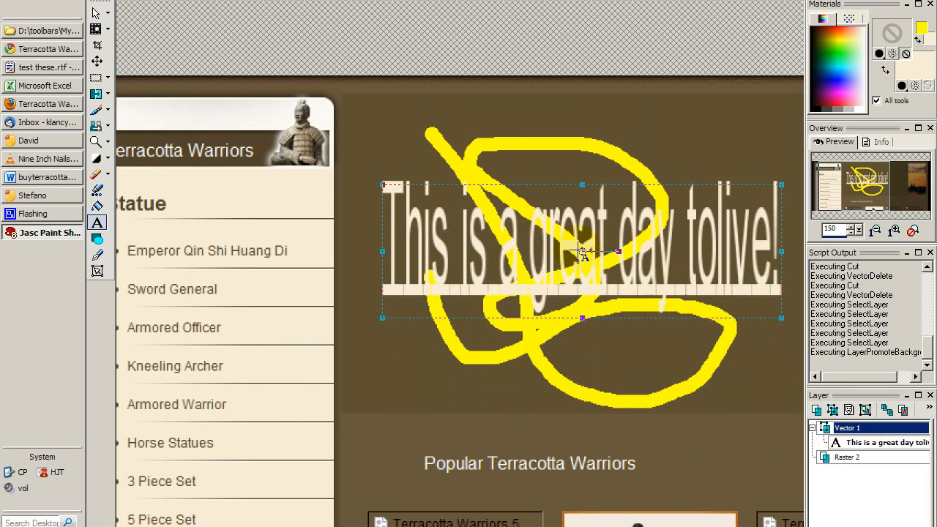
pyautogui.moveTo(582, 251); pyautogui.dragTo(579, 172)
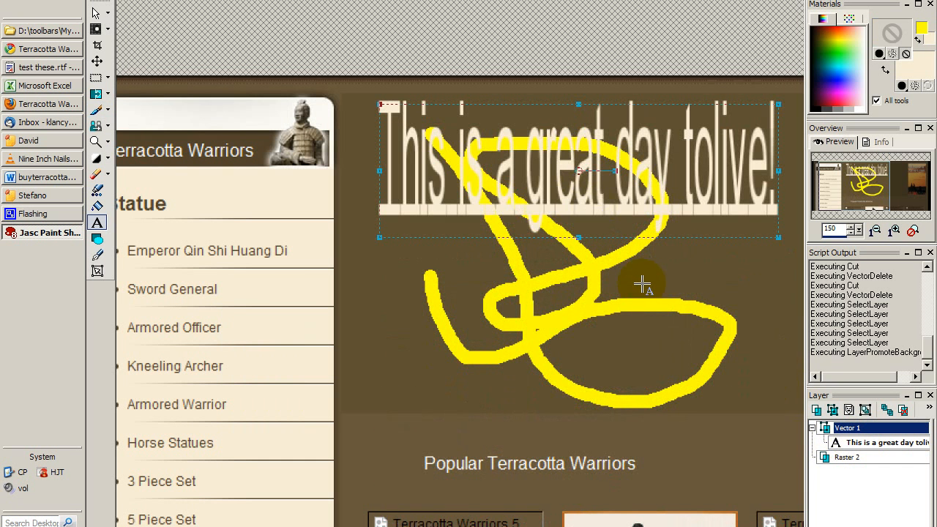
pyautogui.hotkey('ctrl', 'x')
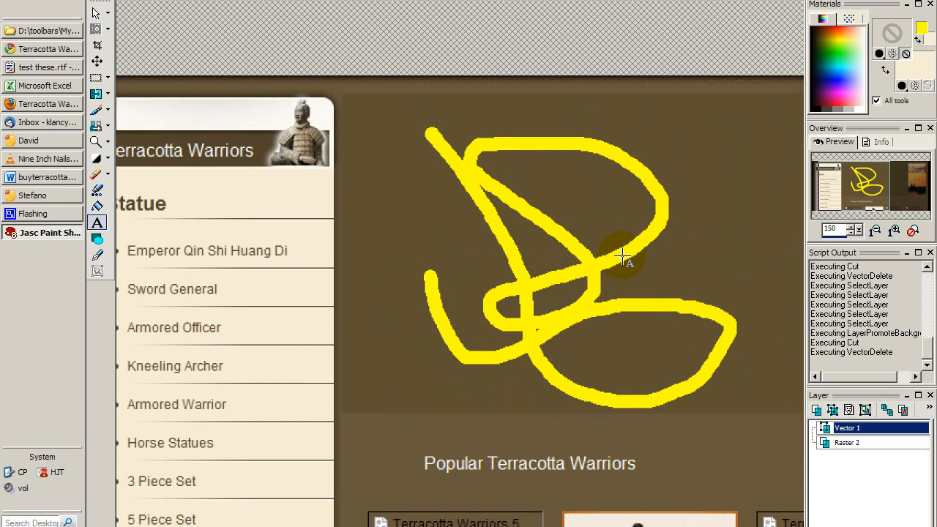
# - Sample the brown area as the background colour and try to cut a rectangular selection around the yellow scribbles
pyautogui.click(97, 206)
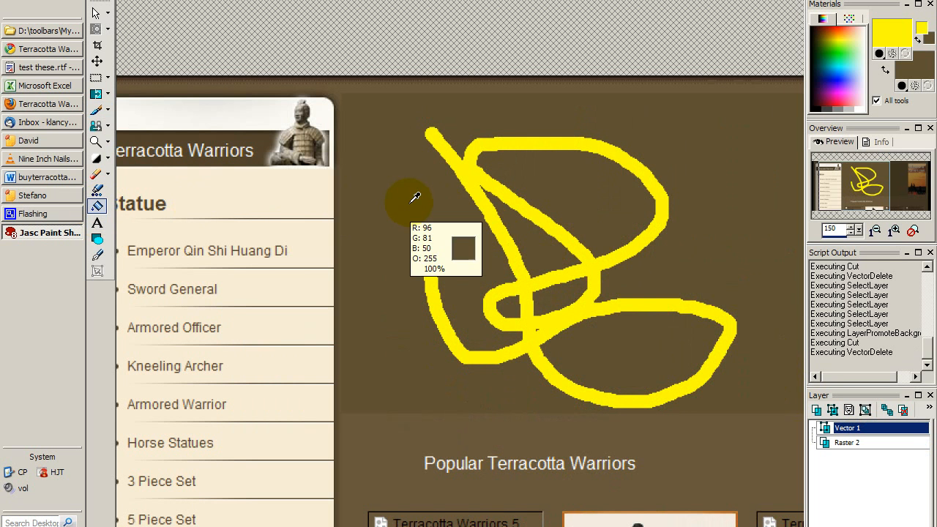
pyautogui.click(96, 77)
pyautogui.moveTo(389, 117)
pyautogui.mouseDown()
pyautogui.moveTo(508, 160)
pyautogui.moveTo(757, 362)
pyautogui.moveTo(759, 412)
pyautogui.mouseUp()
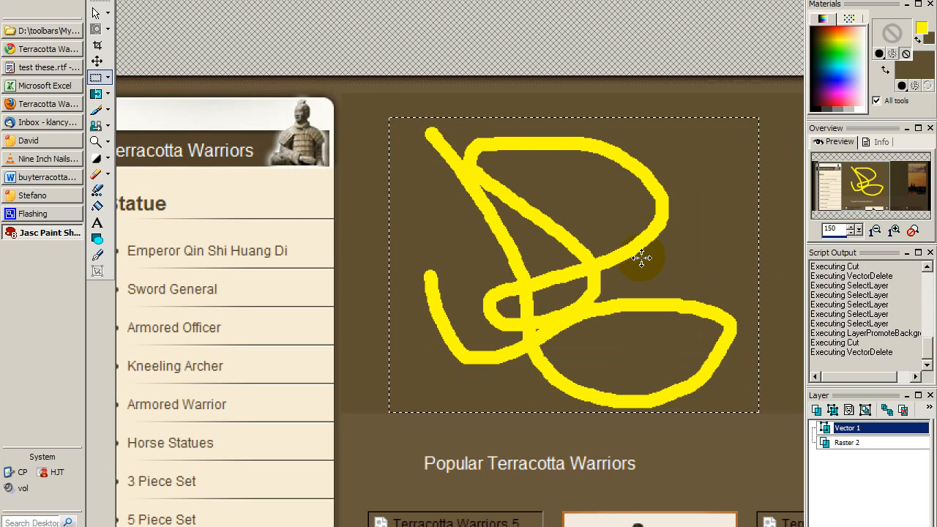
pyautogui.hotkey('ctrl', 'x')
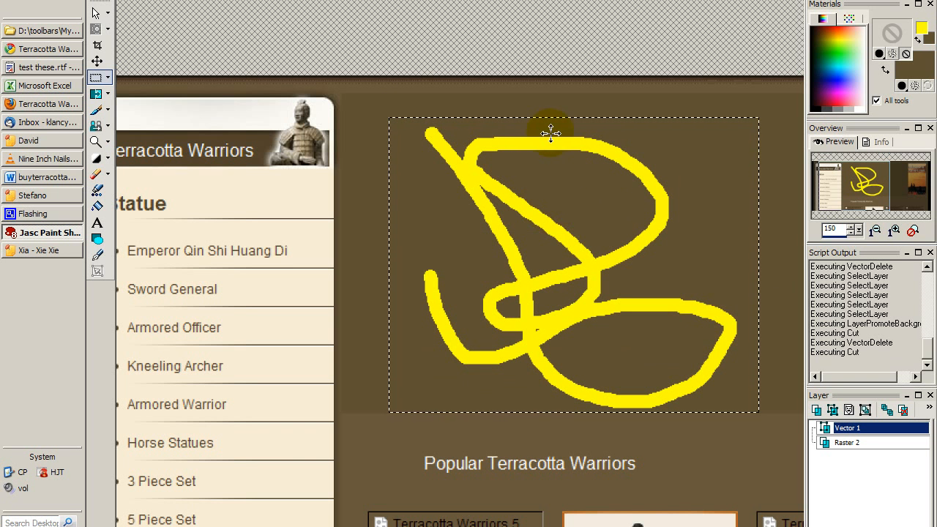
# - Flatten all layers, cut the selected yellow scribbles from the Background layer, and clear the selection
pyautogui.click(515, 0)
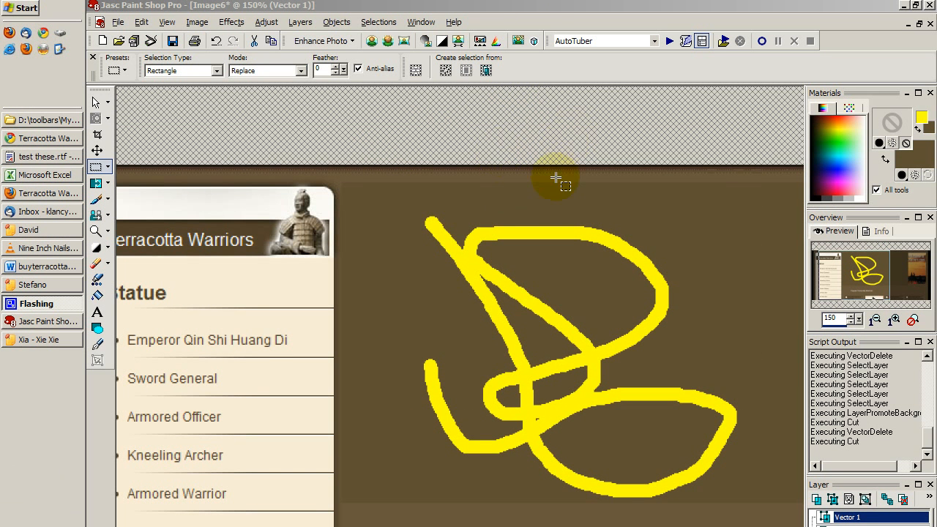
pyautogui.click(300, 23)
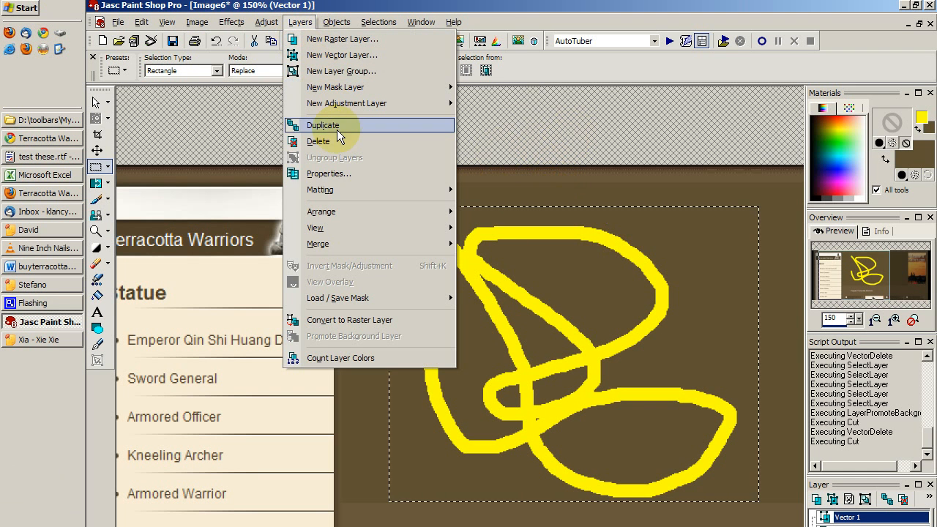
pyautogui.moveTo(354, 250)
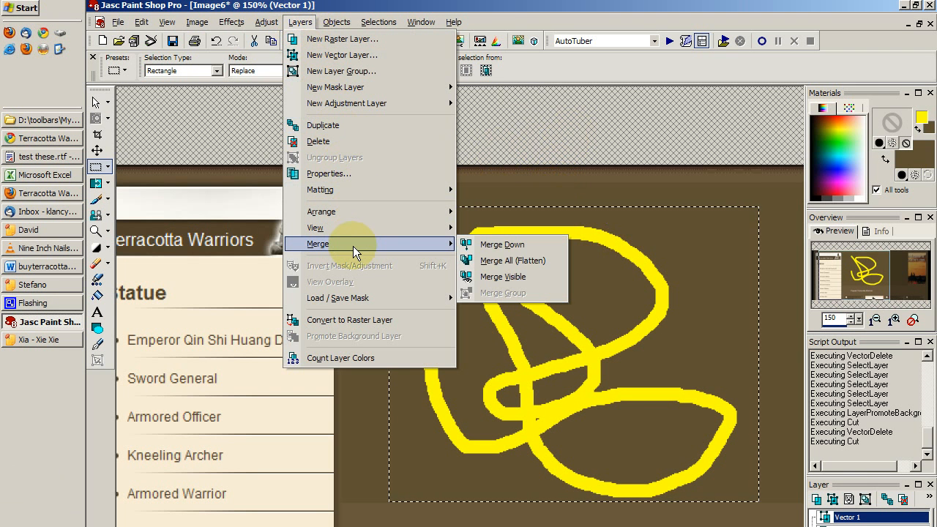
pyautogui.click(539, 265)
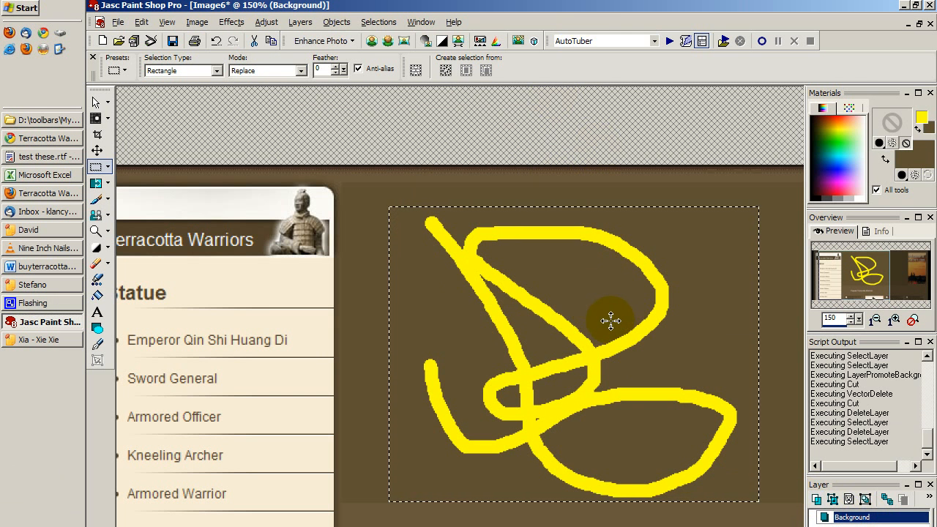
pyautogui.hotkey('ctrl', 'x')
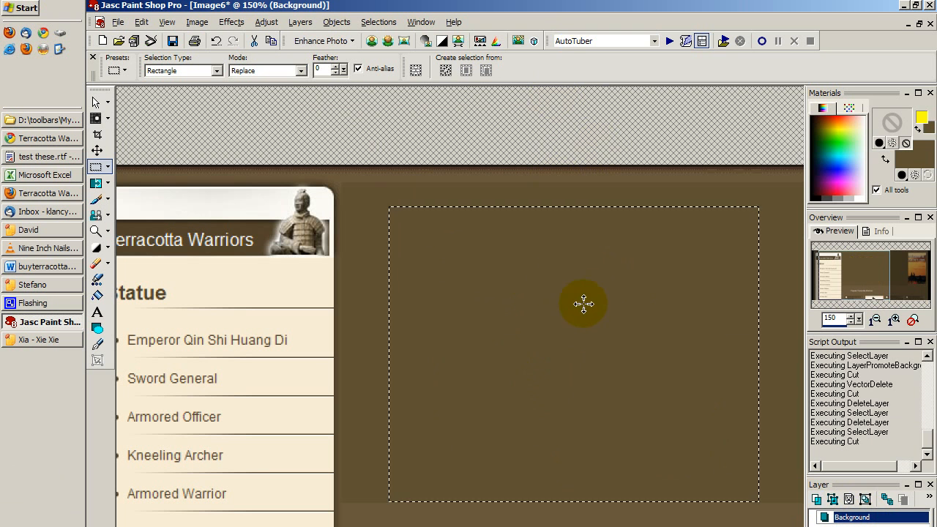
pyautogui.press('Delete')
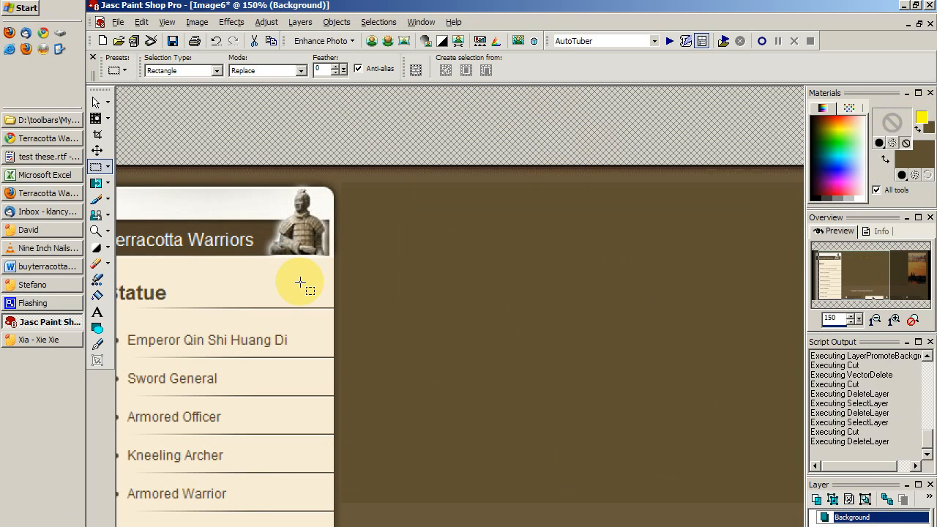
# - Sample the menu's cream as the foreground colour, and draw and delete a brown-filled vector rectangle beside the menu
pyautogui.click(97, 295)
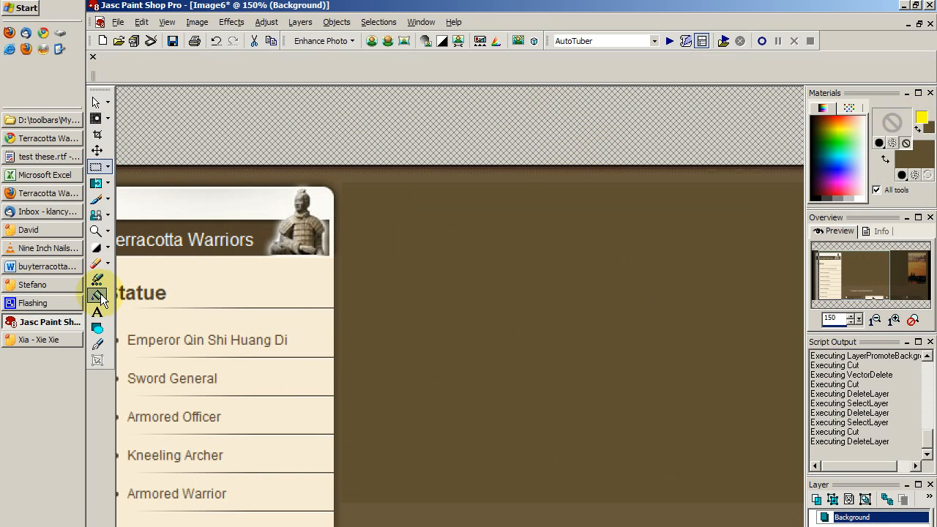
pyautogui.keyDown('ctrl'); pyautogui.click(254, 276); pyautogui.keyUp('ctrl')
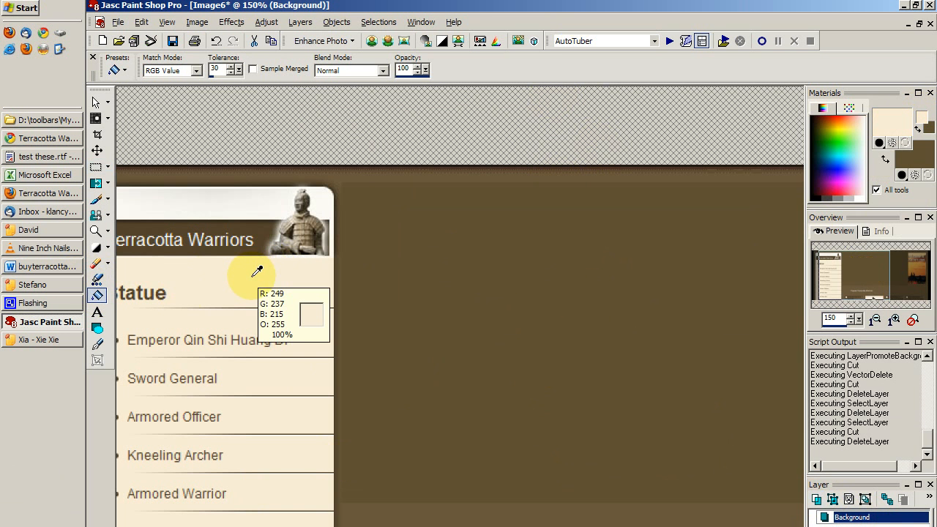
pyautogui.click(97, 328)
pyautogui.moveTo(347, 190); pyautogui.dragTo(708, 460)
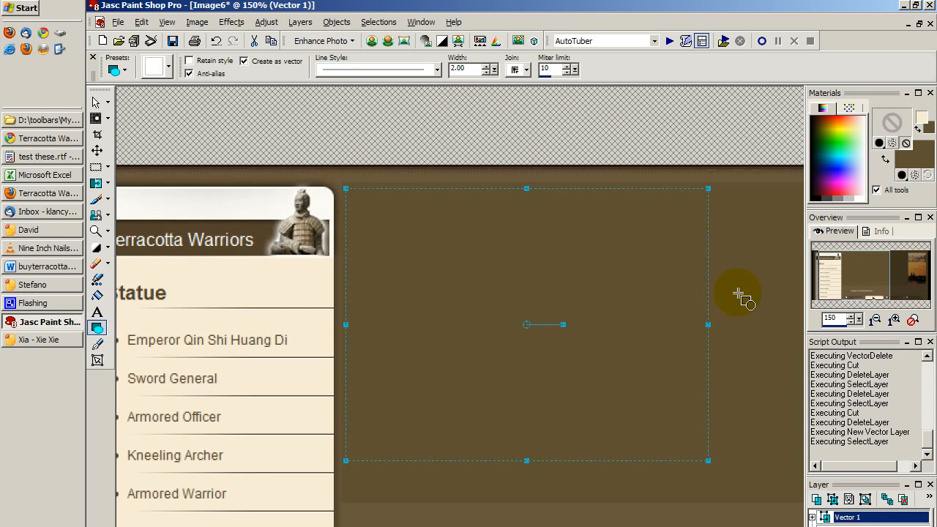
pyautogui.press('Delete')
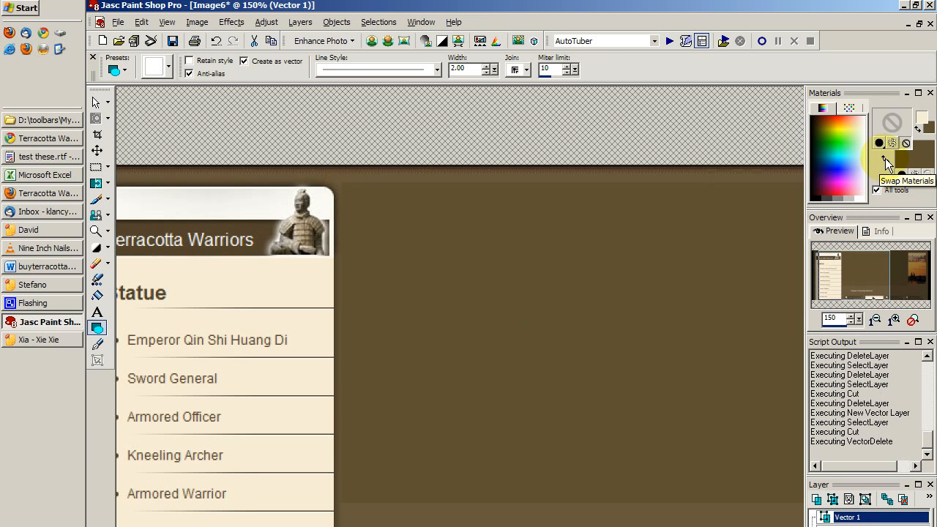
# - Swap the foreground and background materials, and open the foreground colour settings and close them without a change
pyautogui.click(885, 158)
pyautogui.click(885, 158)
pyautogui.click(886, 158)
pyautogui.click(900, 111)
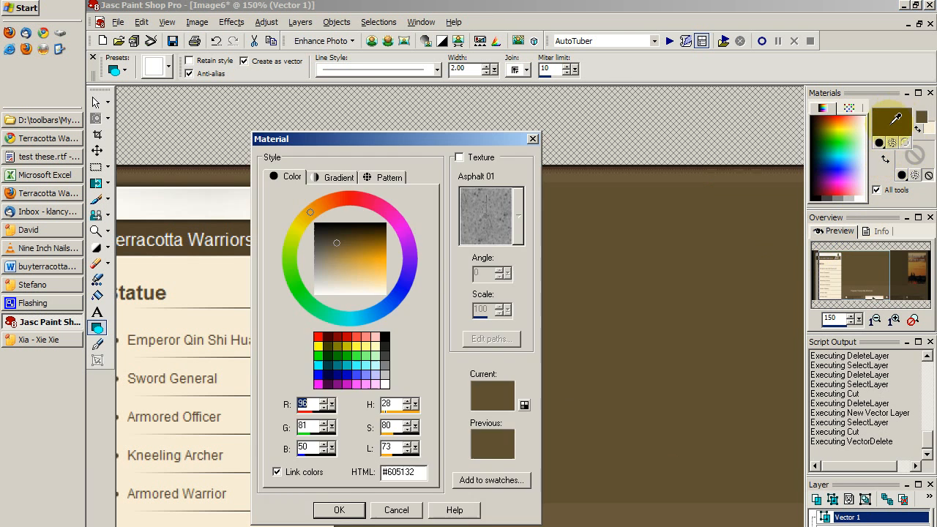
pyautogui.press('Escape')
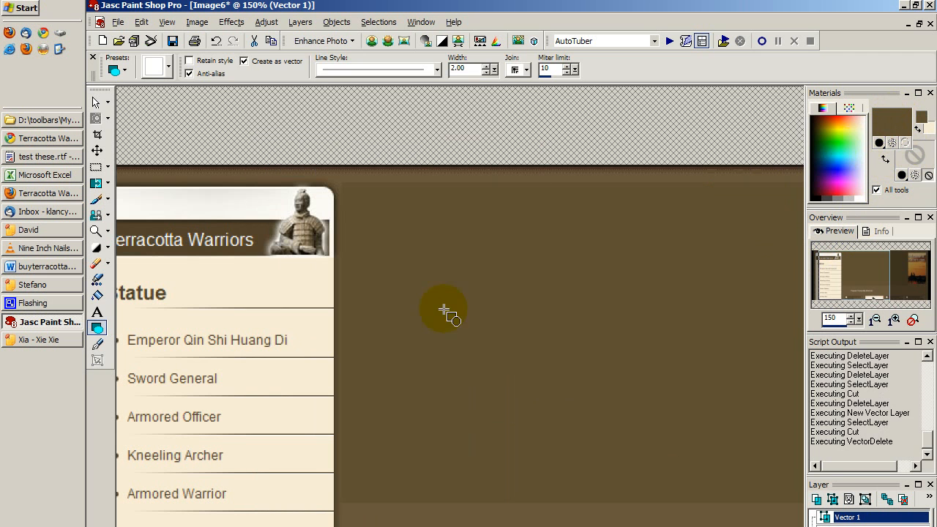
# - Sample the menu's cream as the foreground and the brown area as the background, and activate the Preset Shape tool
pyautogui.click(96, 295)
pyautogui.click(243, 277)
pyautogui.rightClick(520, 302)
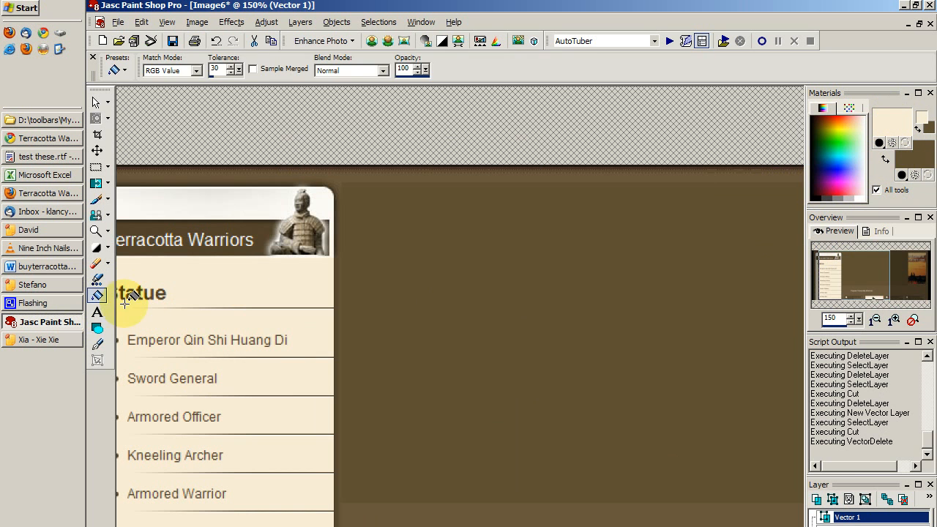
pyautogui.click(97, 327)
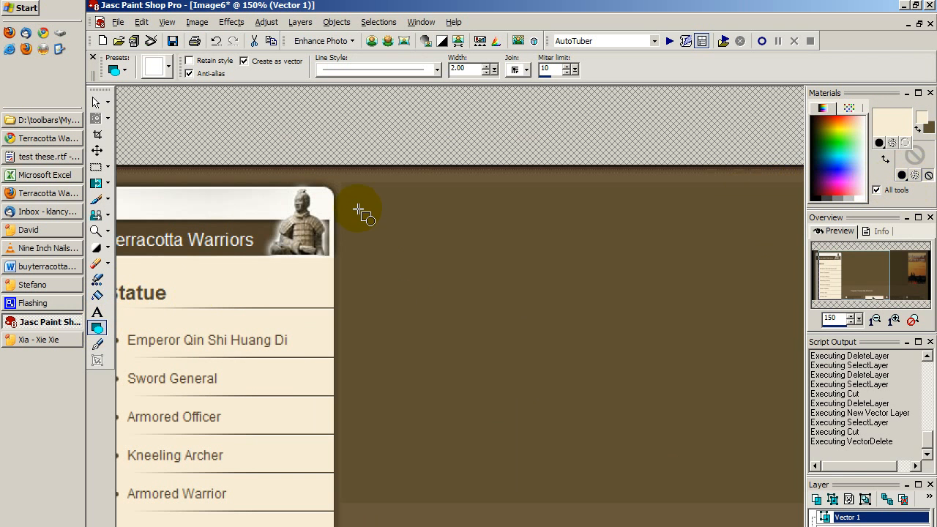
# - Draw an unfilled vector rounded rectangle with a cream outline beside the menu, reposition it twice, and cut it
pyautogui.moveTo(359, 209); pyautogui.dragTo(667, 447)
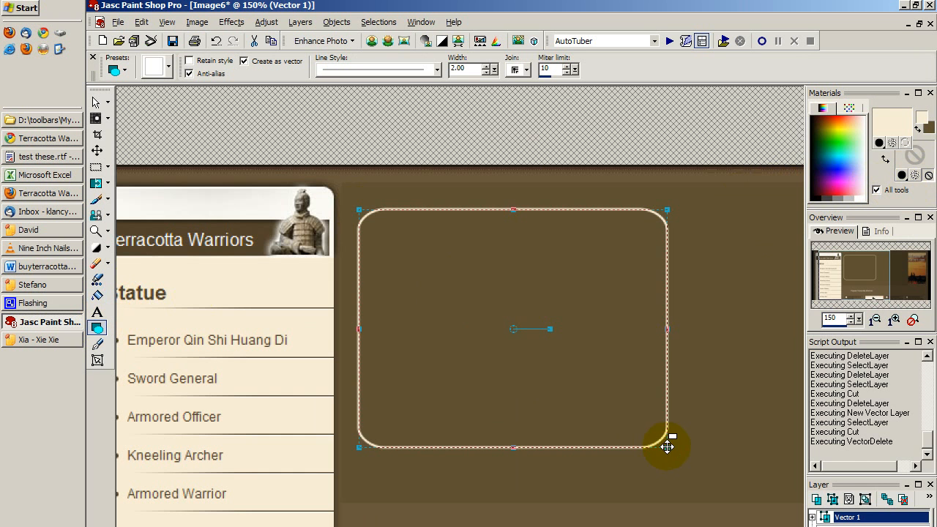
pyautogui.moveTo(513, 329); pyautogui.dragTo(503, 307)
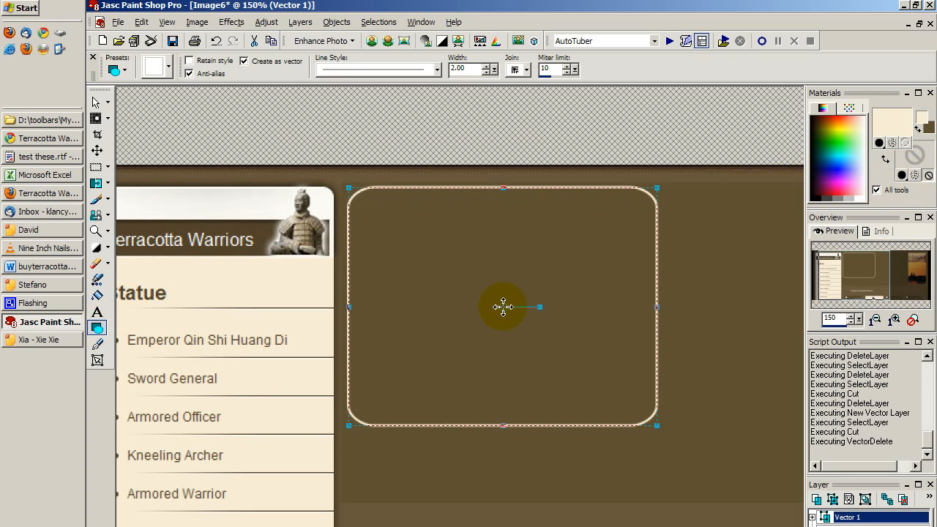
pyautogui.moveTo(503, 307); pyautogui.dragTo(520, 347)
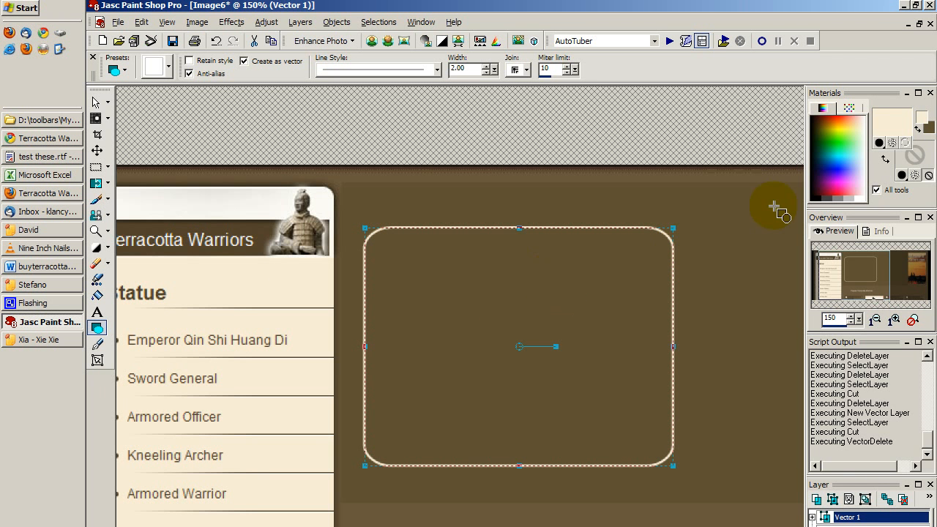
pyautogui.hotkey('ctrl', 'x')
# - Swap the materials, set the foreground to solid black, and draw and slightly raise a cream-filled, black-outlined rounded rectangle beside the menu
pyautogui.click(886, 160)
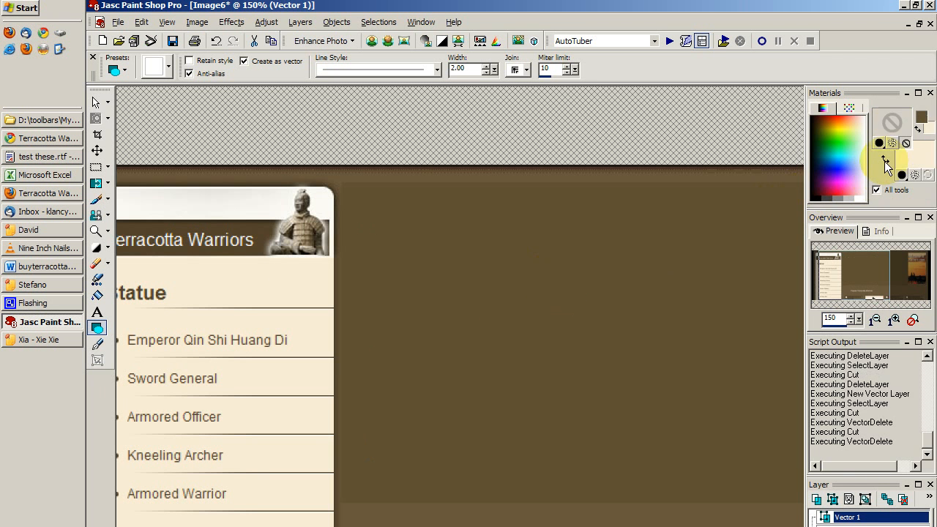
pyautogui.click(906, 143)
pyautogui.click(915, 117)
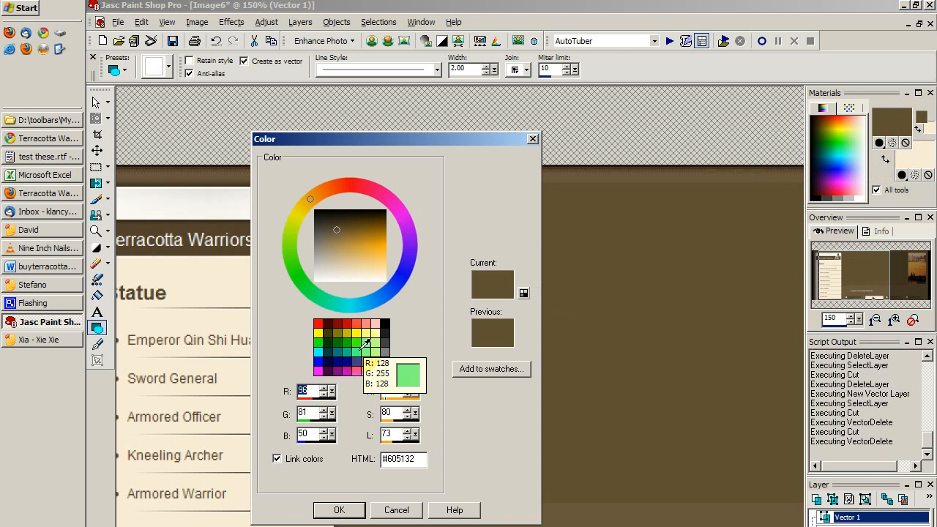
pyautogui.click(389, 320)
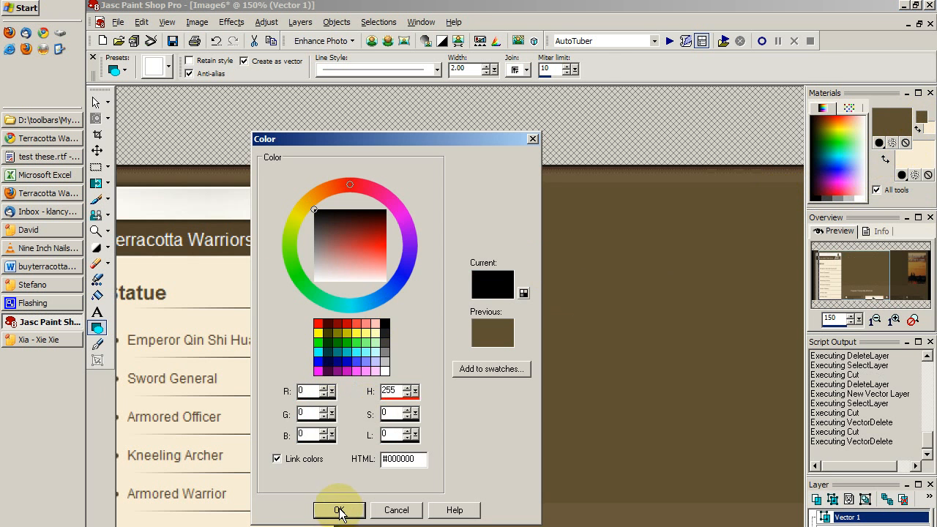
pyautogui.click(338, 509)
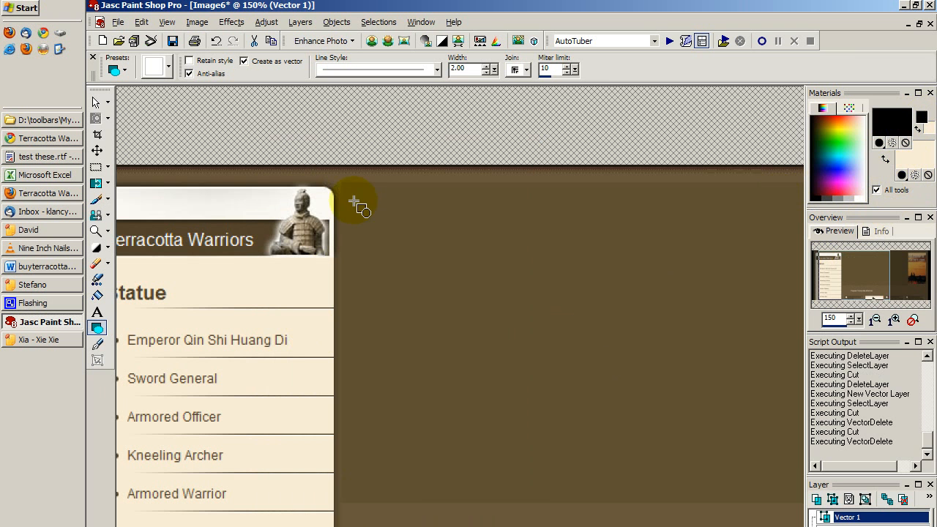
pyautogui.moveTo(353, 199); pyautogui.dragTo(702, 495)
pyautogui.moveTo(527, 348)
pyautogui.mouseDown()
pyautogui.moveTo(520, 335)
pyautogui.moveTo(530, 337)
pyautogui.mouseUp()
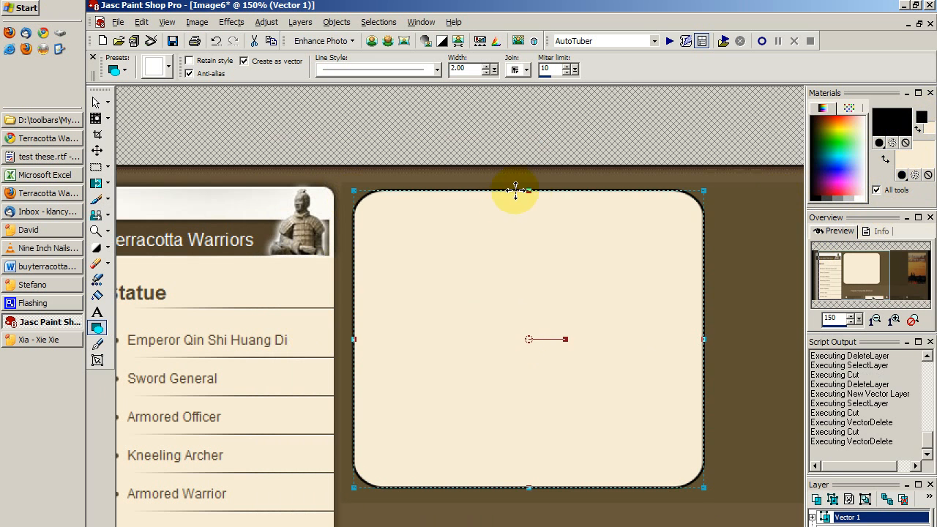
# - Shorten the cream rounded rectangle by pulling in its upper and lower edges, and swap the foreground and background materials
pyautogui.moveTo(529, 190); pyautogui.dragTo(529, 195)
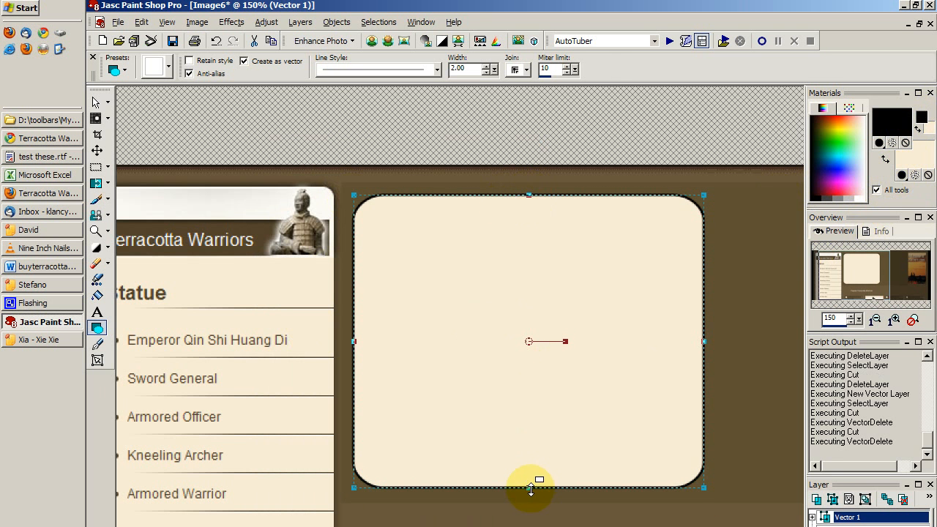
pyautogui.moveTo(530, 488); pyautogui.dragTo(533, 412)
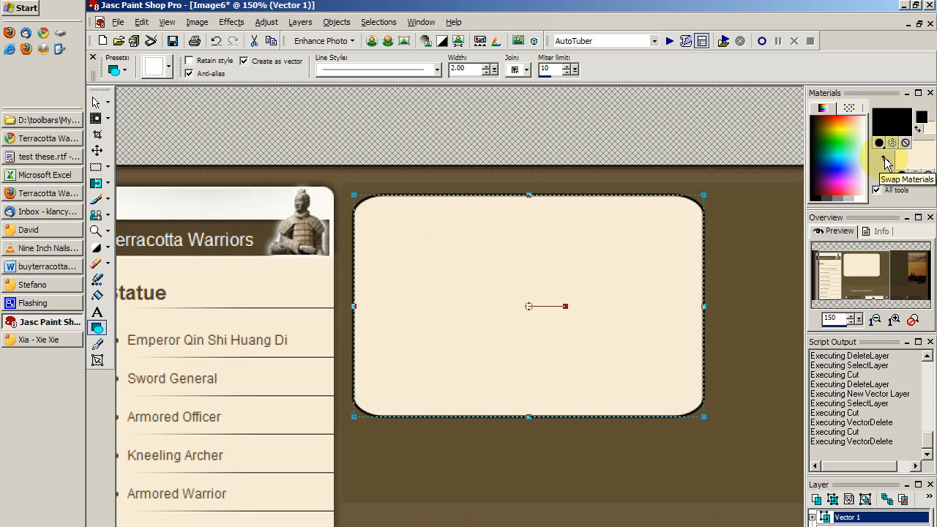
pyautogui.click(885, 159)
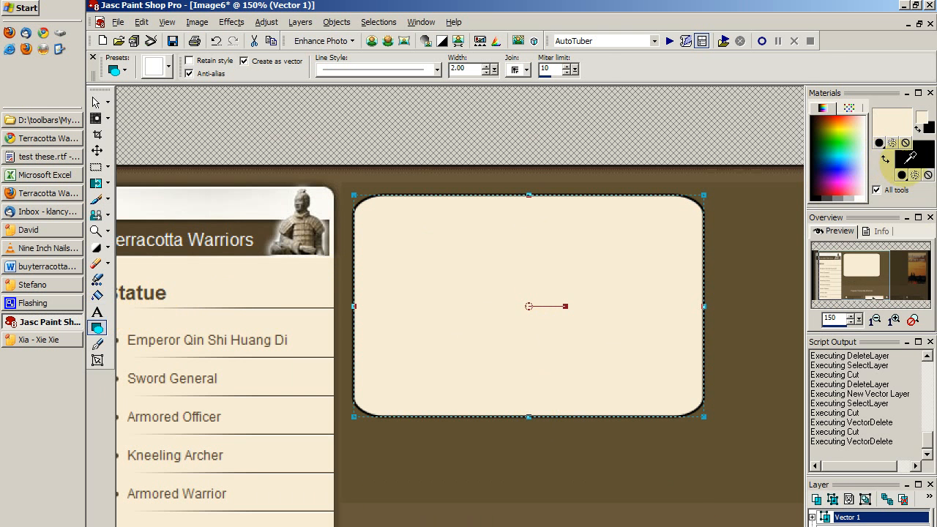
pyautogui.click(97, 312)
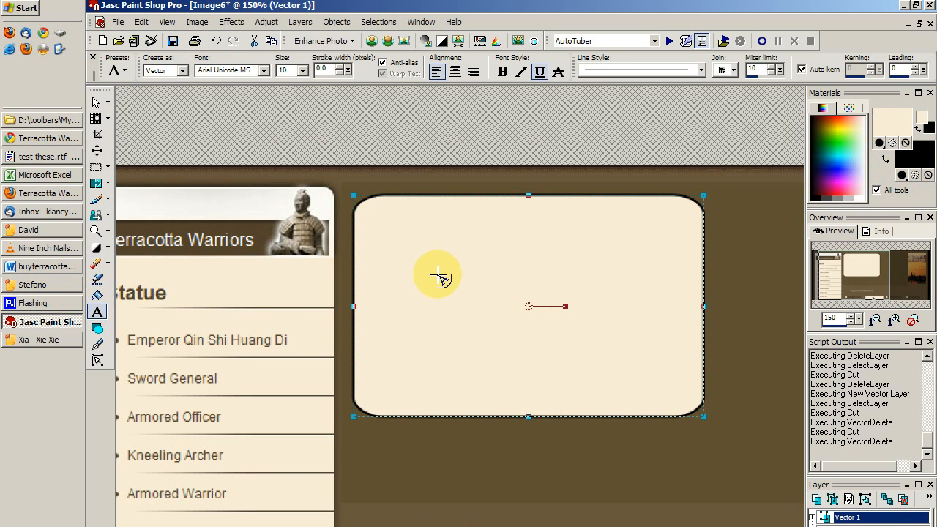
pyautogui.click(428, 277)
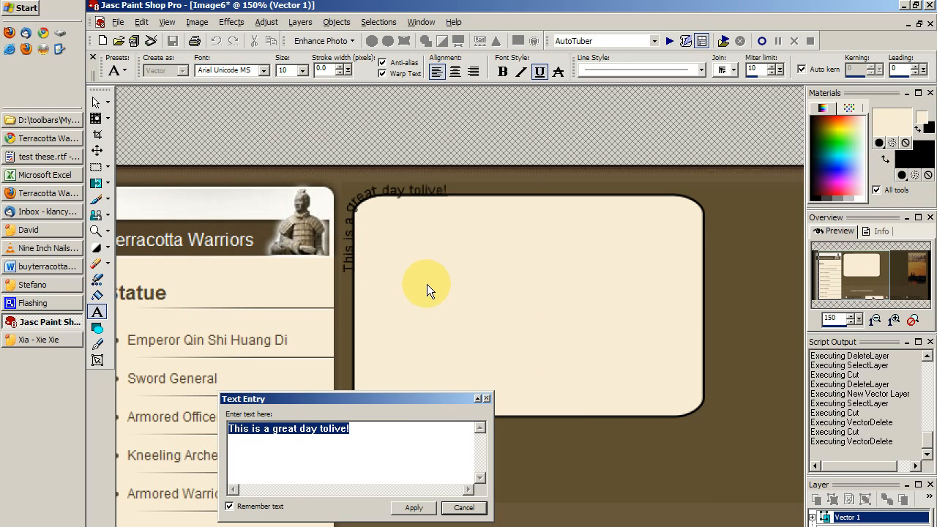
pyautogui.moveTo(421, 402); pyautogui.dragTo(606, 277)
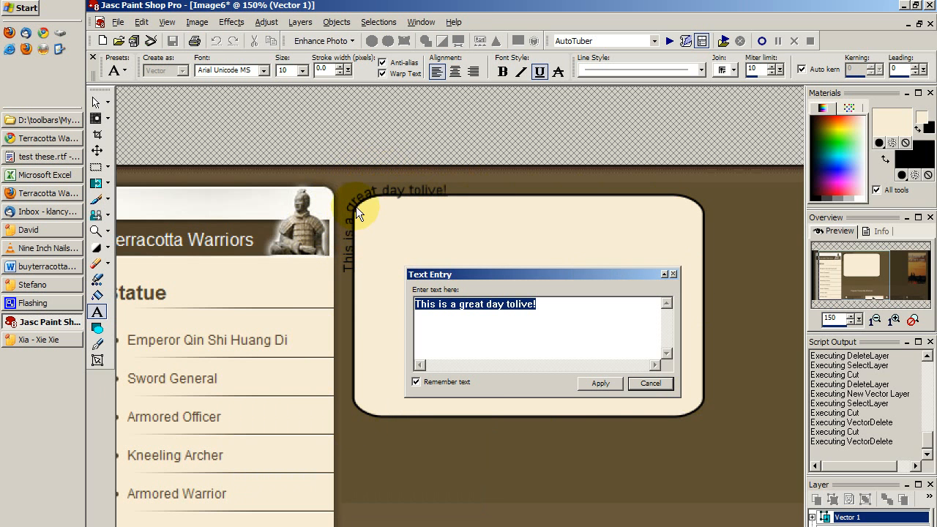
pyautogui.click(650, 383)
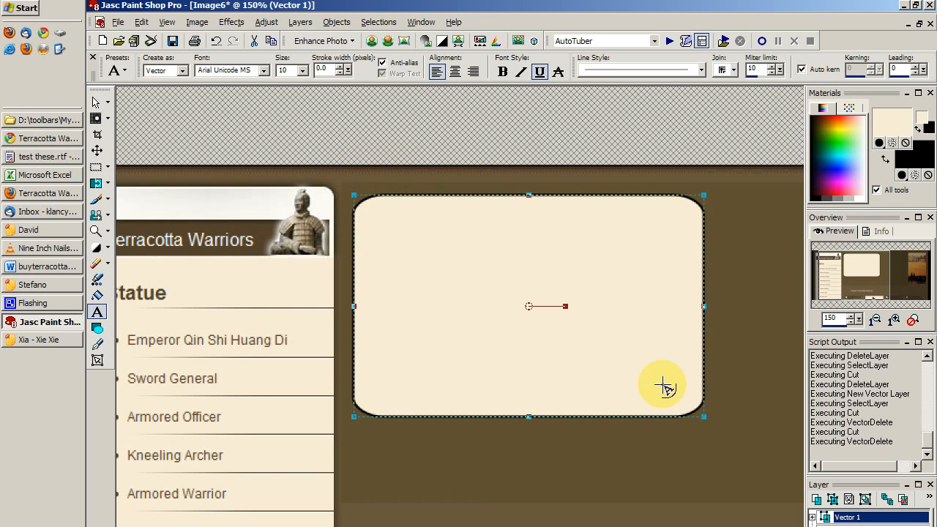
# - Flatten all layers of the image into the background
pyautogui.click(300, 22)
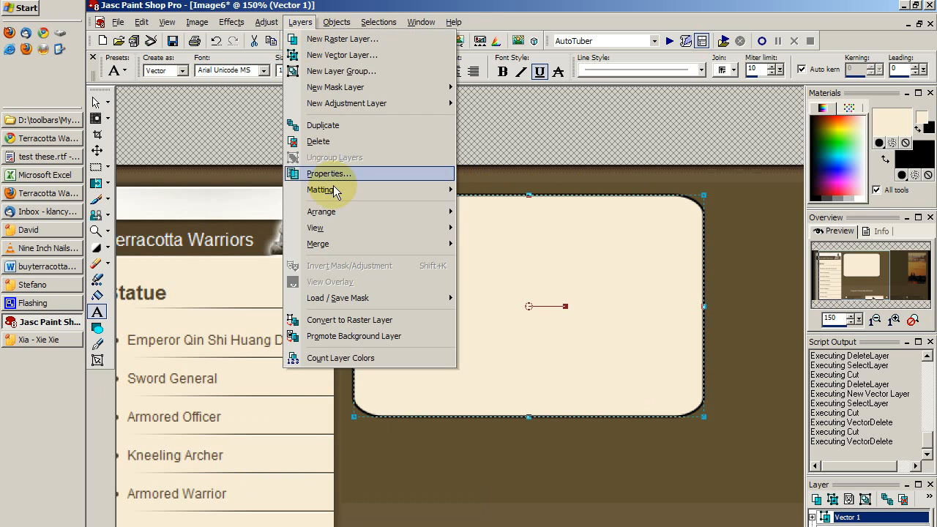
pyautogui.moveTo(345, 242)
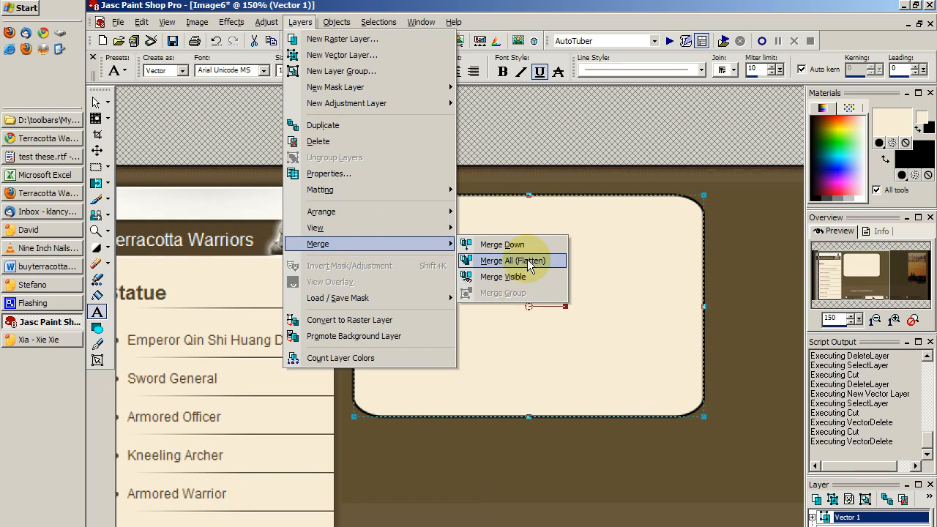
pyautogui.click(531, 261)
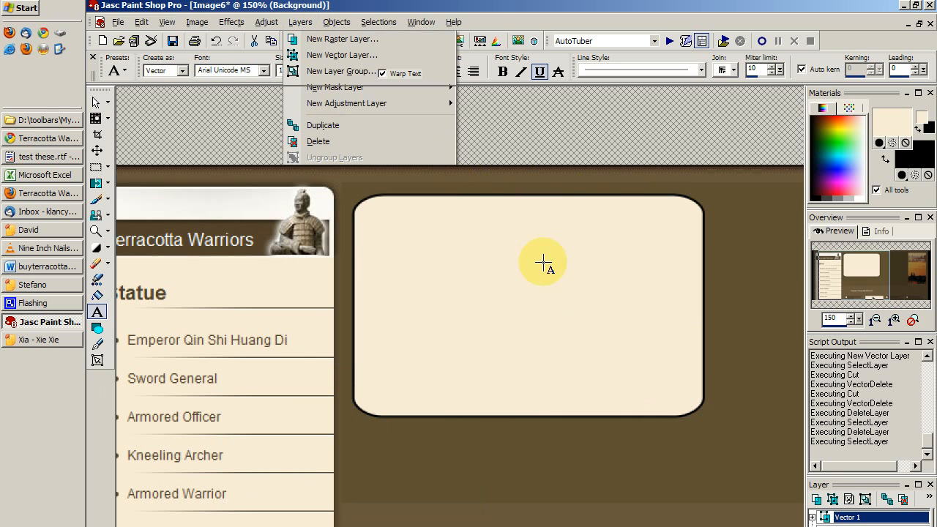
# - Set the text style to Batang, size 12, with underline off
pyautogui.click(380, 235)
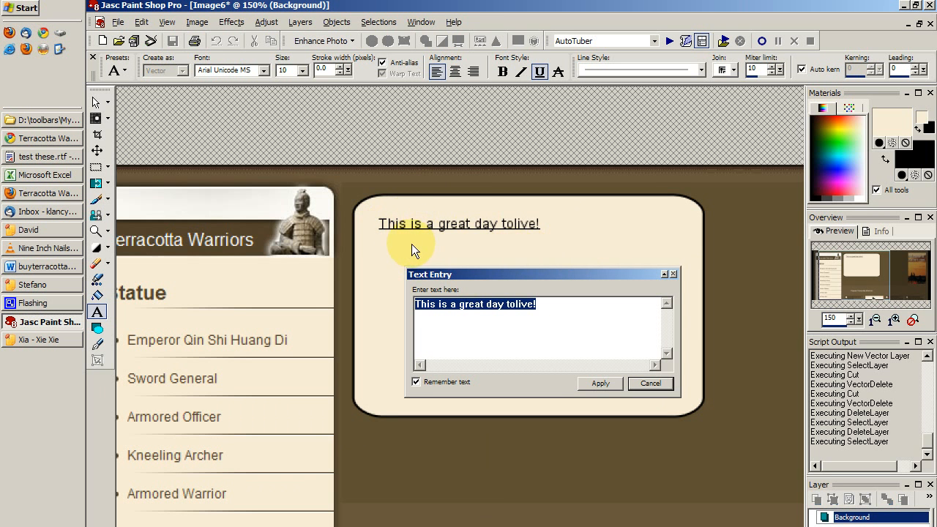
pyautogui.press('Escape')
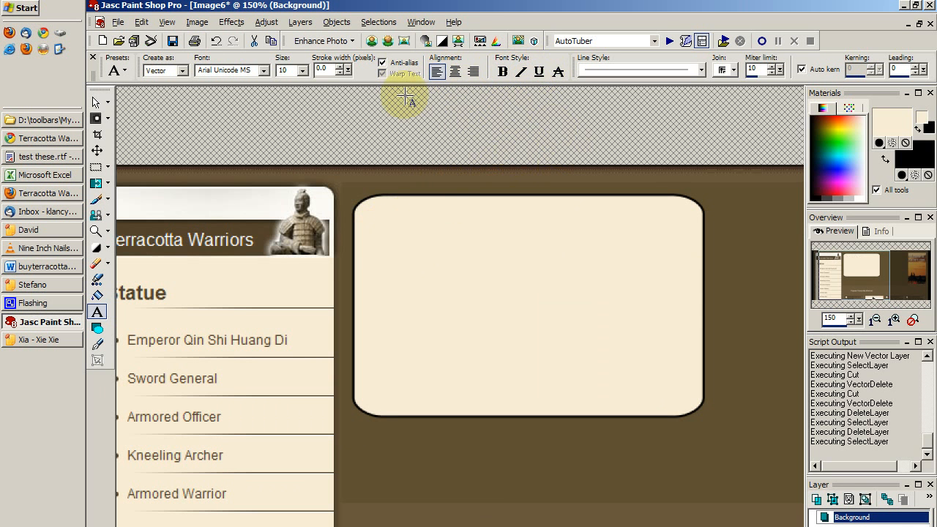
pyautogui.click(301, 71)
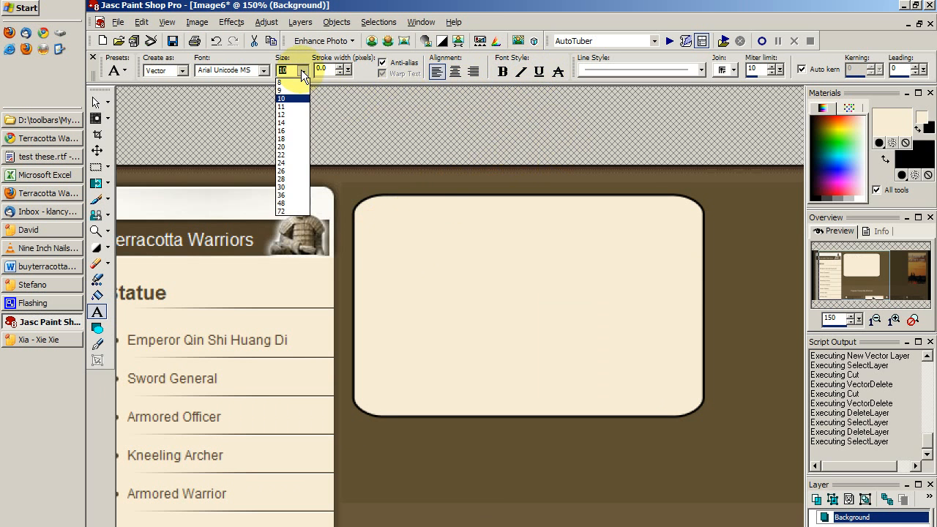
pyautogui.click(294, 116)
pyautogui.click(264, 74)
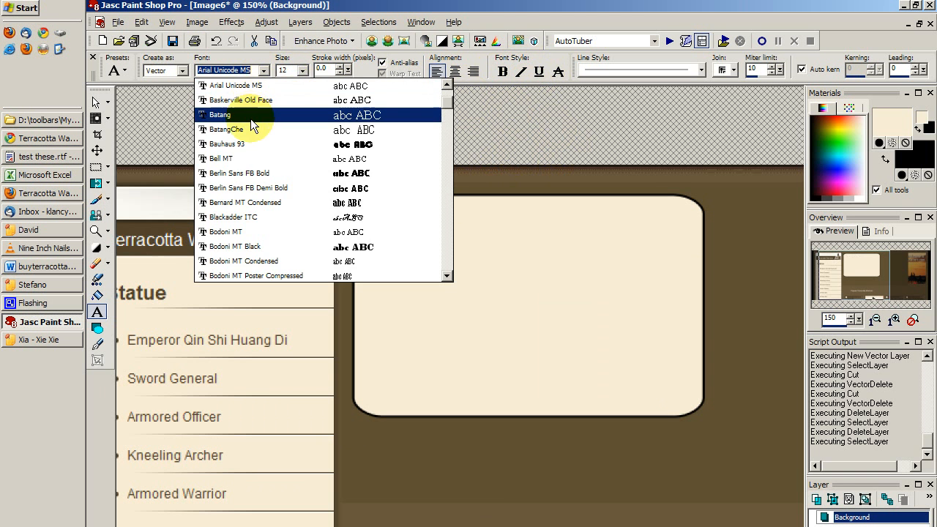
pyautogui.click(250, 117)
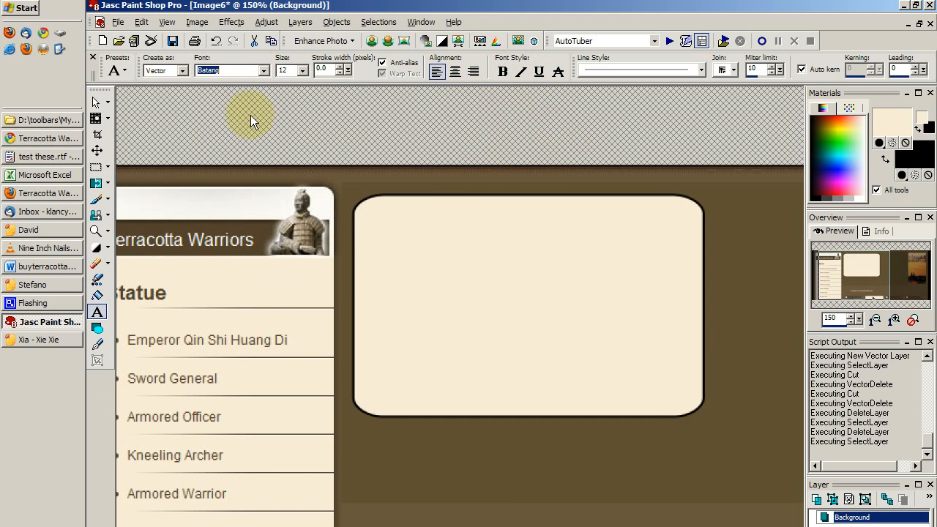
# - Add the text "This is a great day to live! Buy the awesome emperor today!" and move it to the cream box's lower part
pyautogui.click(378, 230)
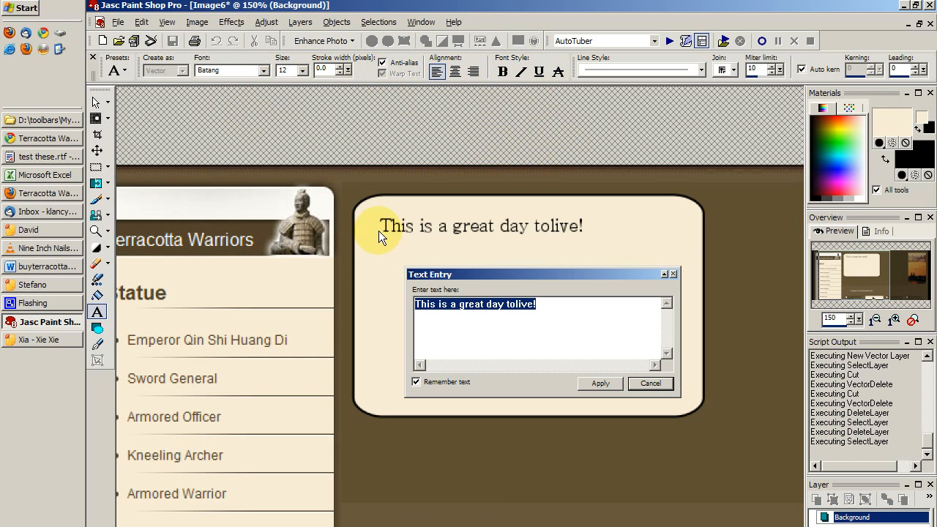
pyautogui.click(579, 307)
pyautogui.click(515, 304)
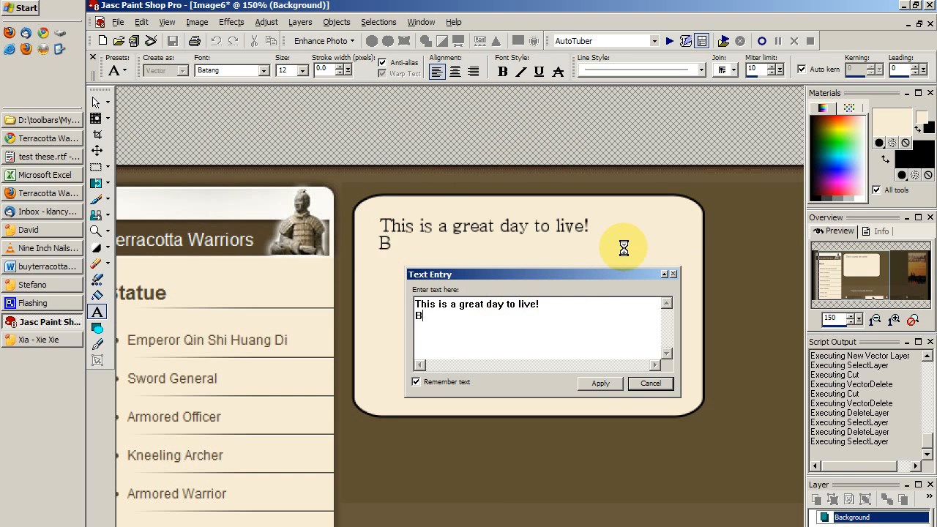
pyautogui.write('the awesome e')
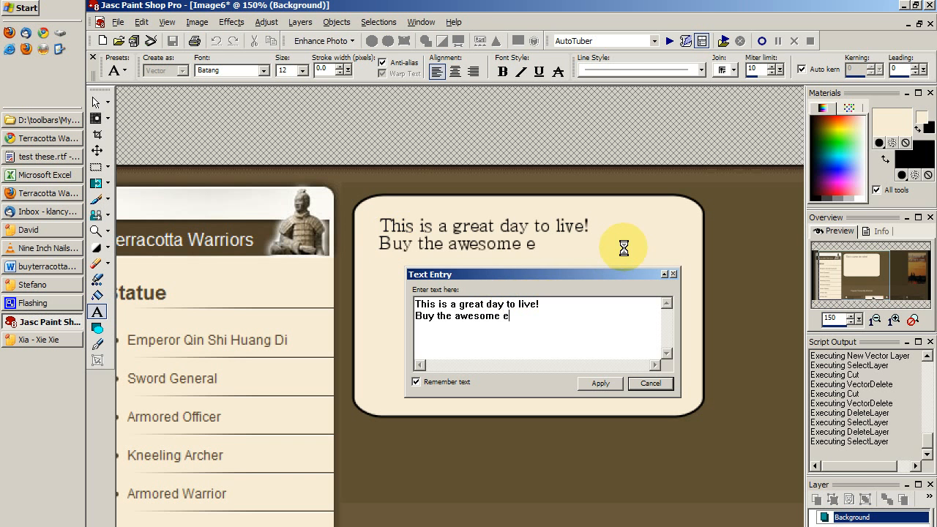
pyautogui.write('mperor today')
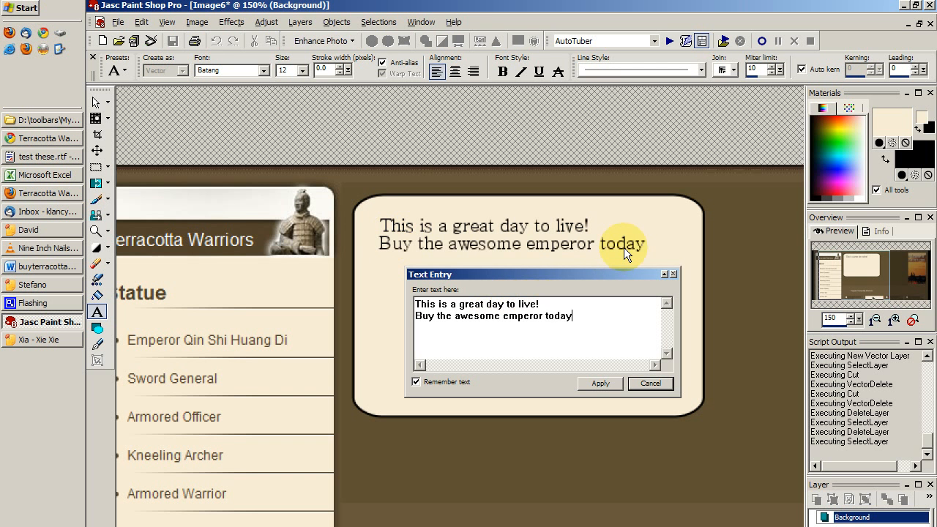
pyautogui.write('!')
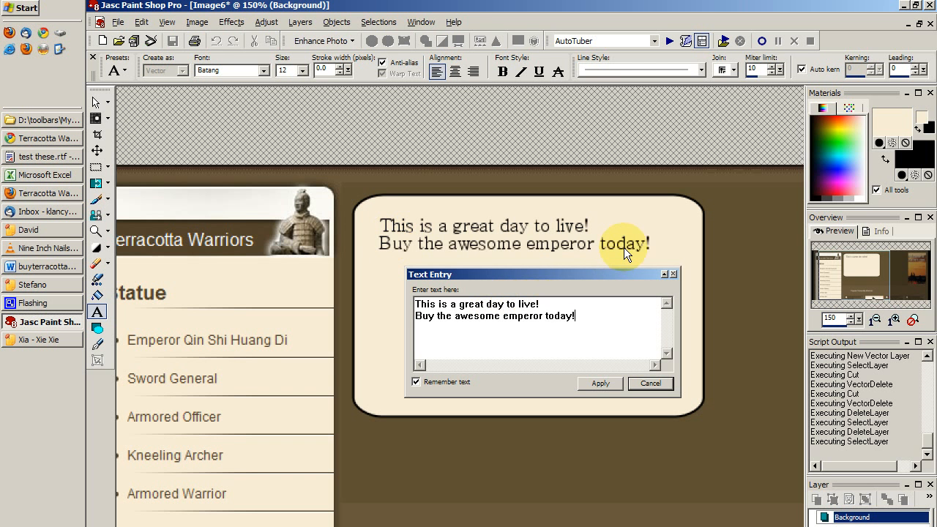
pyautogui.click(601, 382)
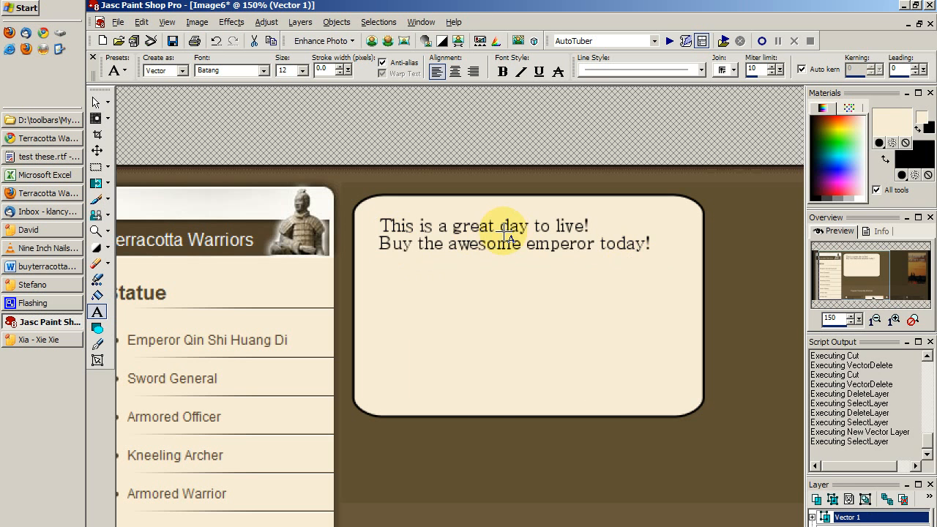
pyautogui.moveTo(516, 236); pyautogui.dragTo(557, 378)
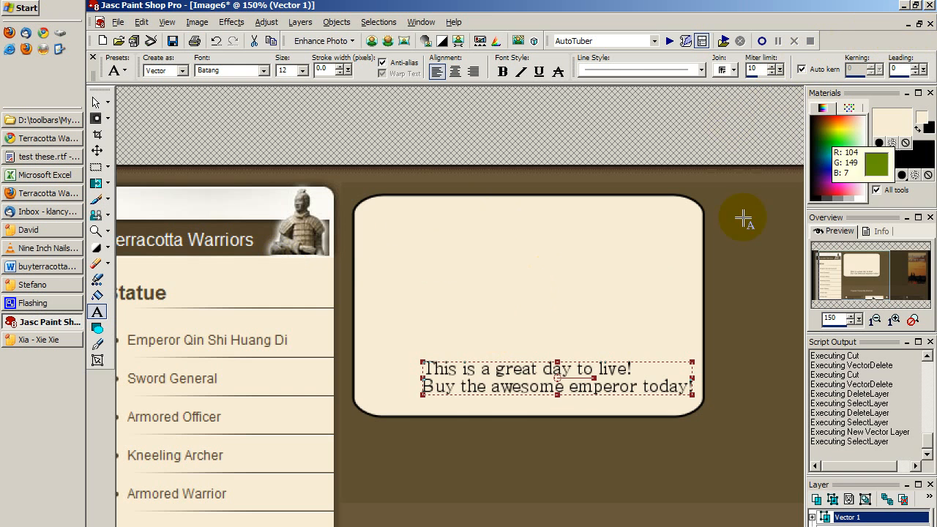
# - Switch to Firefox, open the Emperor Qin Shi Huang Di product page and capture the screen showing the statue
pyautogui.click(919, 25)
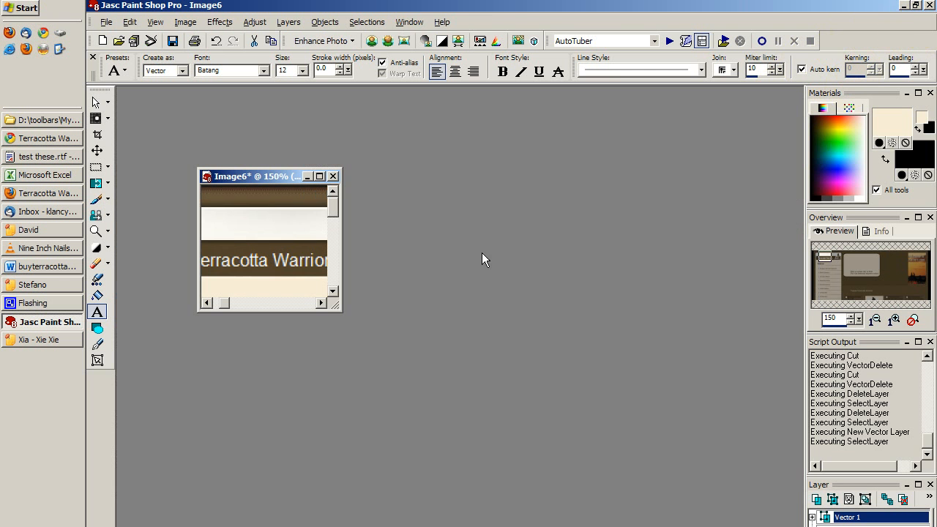
pyautogui.click(903, 5)
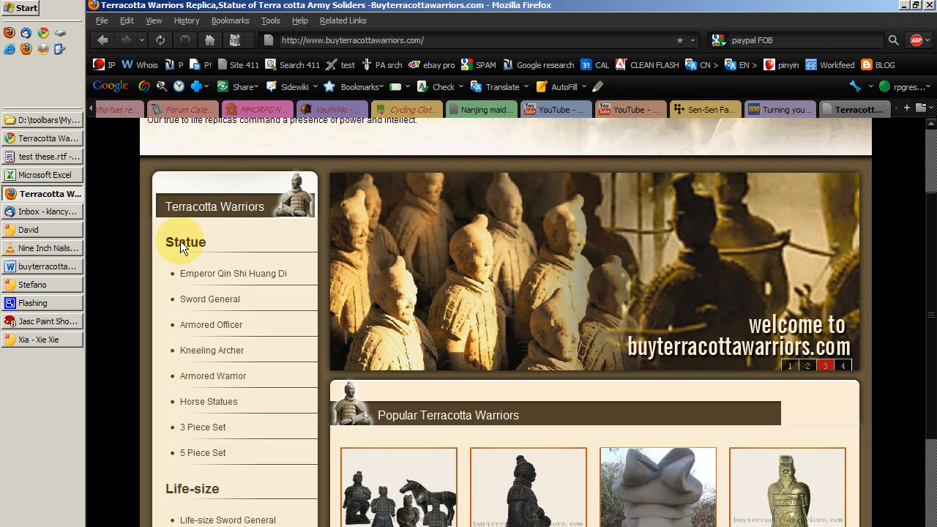
pyautogui.click(56, 322)
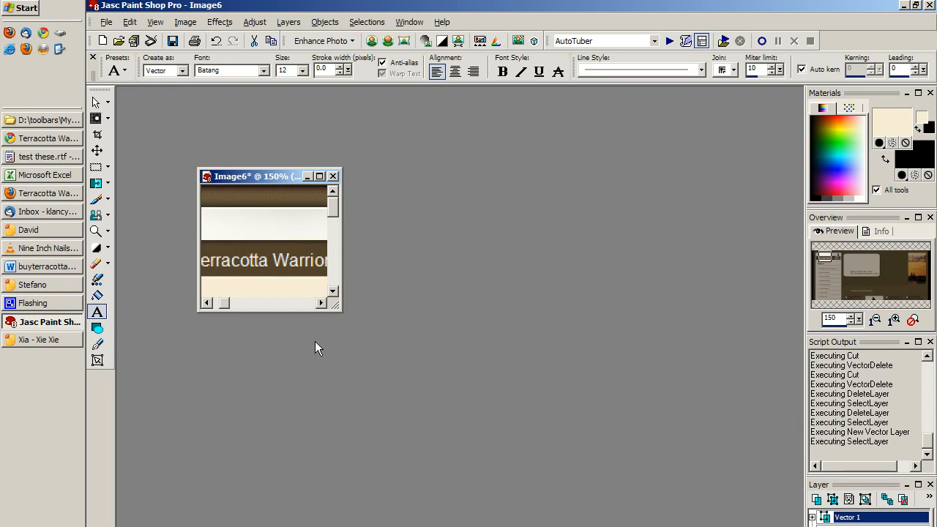
pyautogui.hotkey('alt', 'Tab')
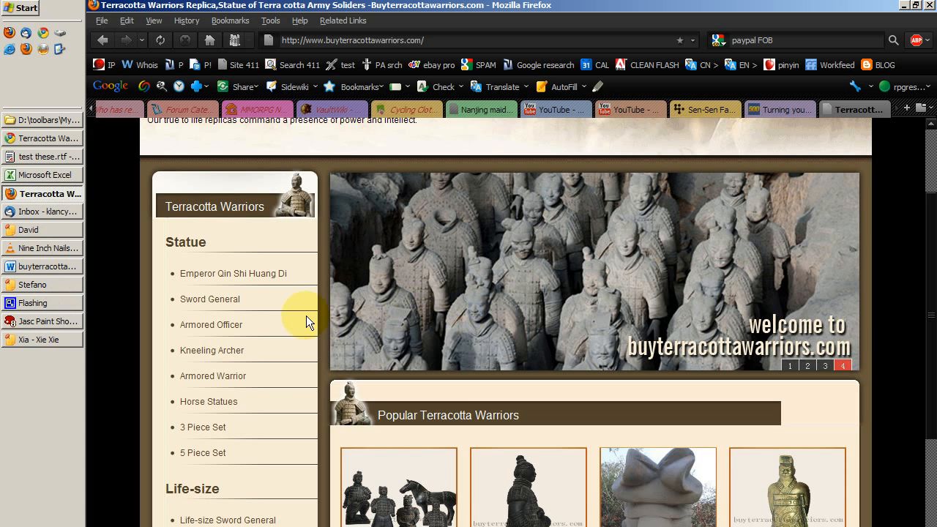
pyautogui.click(238, 272)
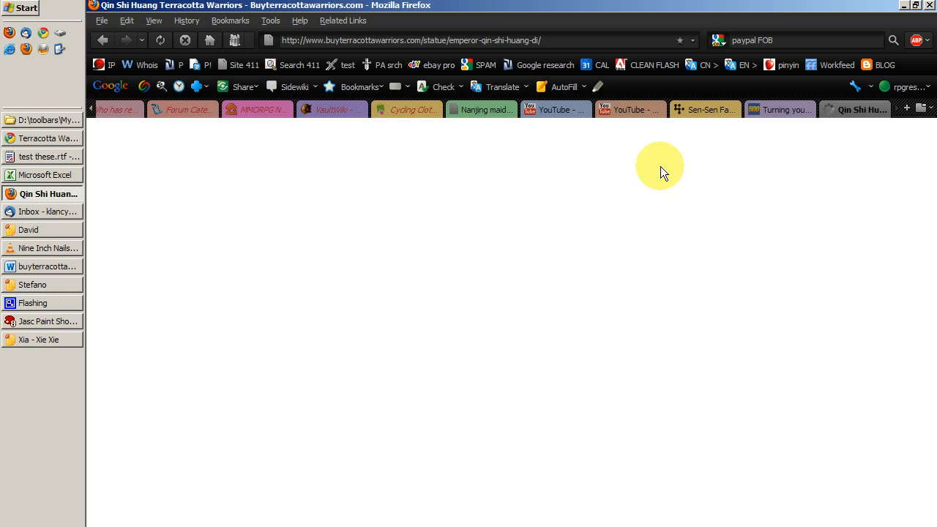
pyautogui.scroll(-3, 463, 393)
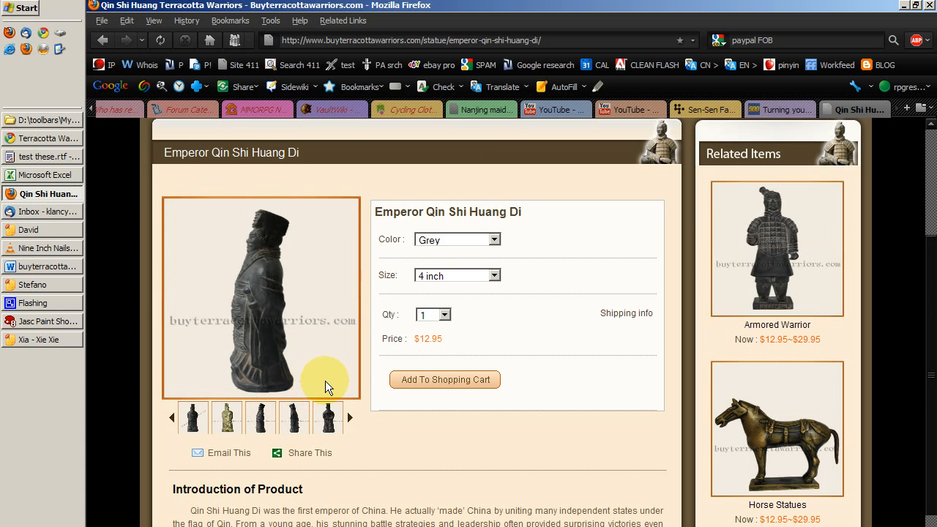
# - Switch to Paint Shop Pro, paste the captured product page as a new image and maximize its window
pyautogui.click(75, 320)
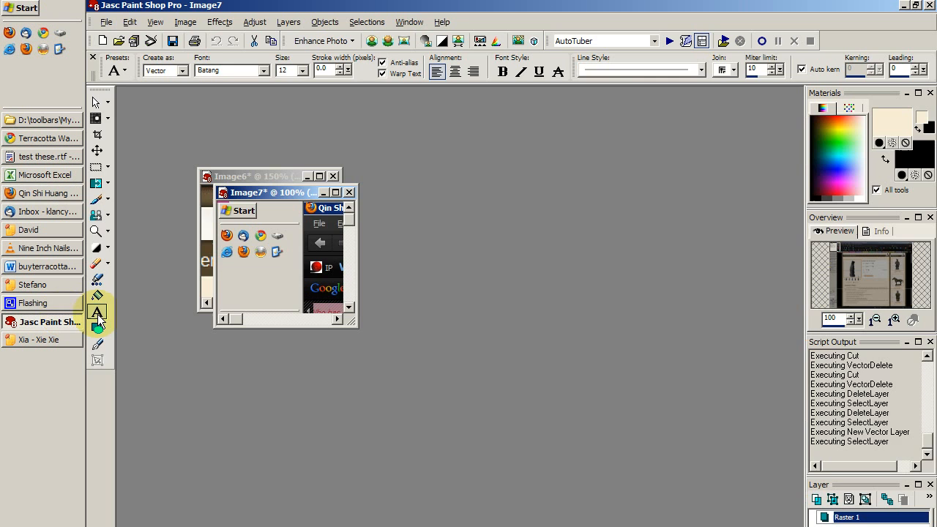
pyautogui.moveTo(314, 190); pyautogui.dragTo(446, 192)
pyautogui.doubleClick(447, 192)
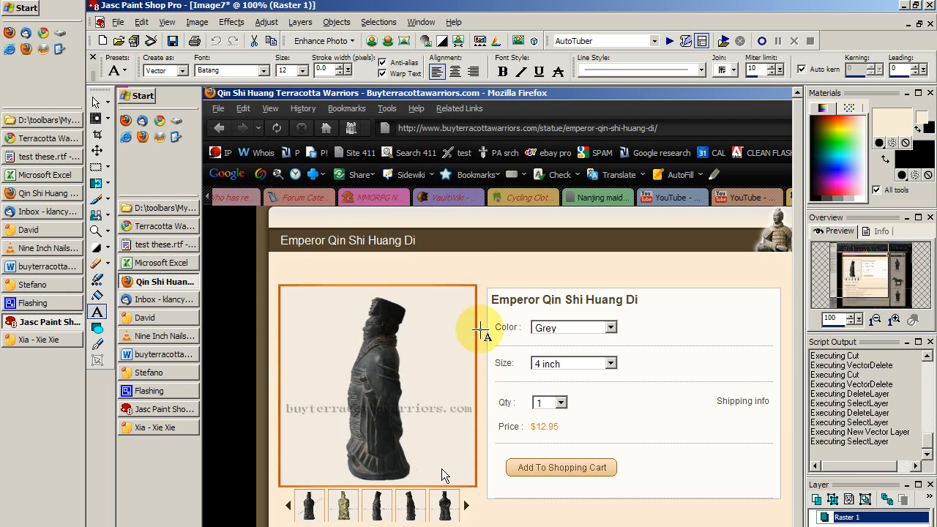
# - Select a rectangular area around the emperor statue in the captured page and copy it
pyautogui.click(96, 167)
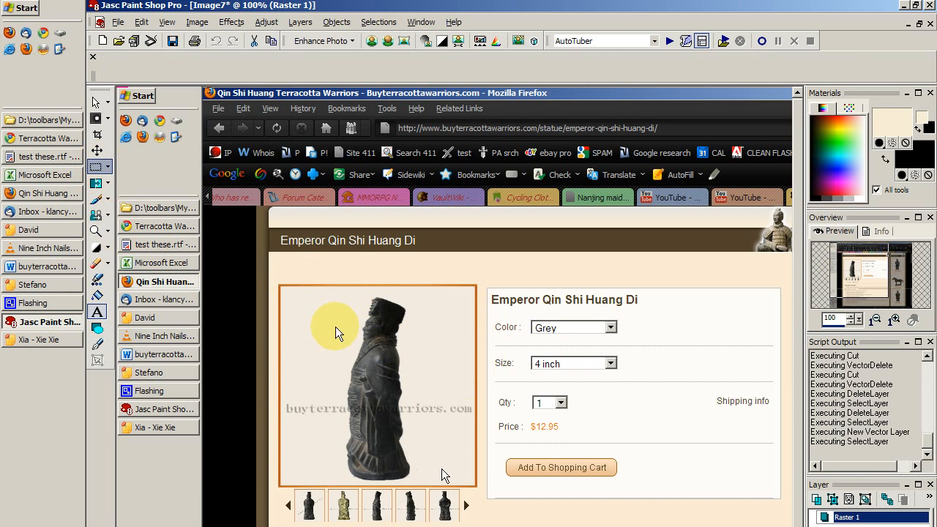
pyautogui.moveTo(325, 291); pyautogui.dragTo(429, 469)
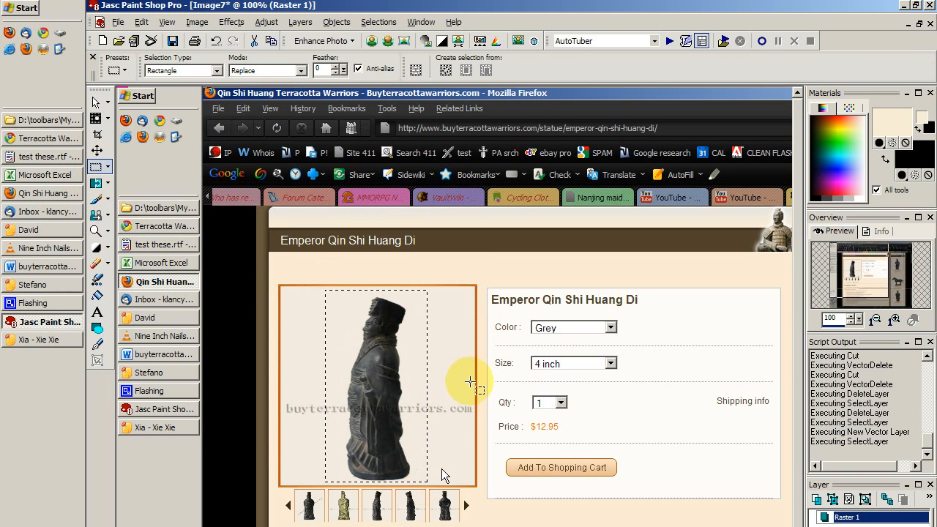
pyautogui.press('ctrl')
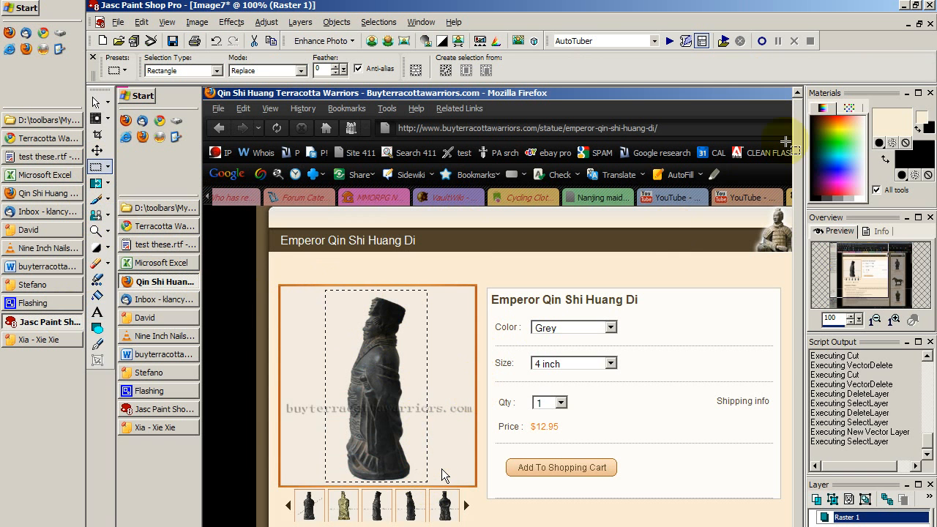
# - Restore and move aside the captured page's window, and maximize Image6 with the cream text box
pyautogui.click(919, 24)
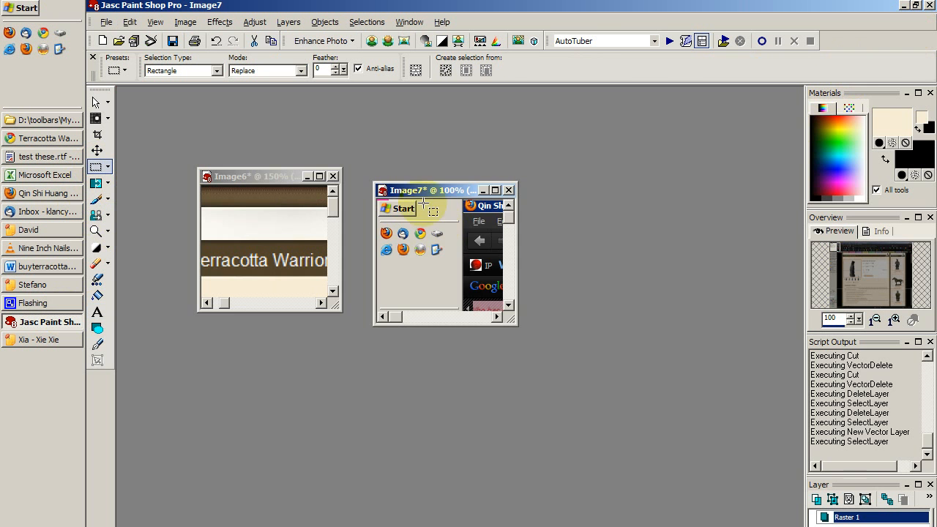
pyautogui.moveTo(430, 198); pyautogui.dragTo(625, 371)
pyautogui.moveTo(256, 177); pyautogui.dragTo(326, 169)
pyautogui.doubleClick(326, 169)
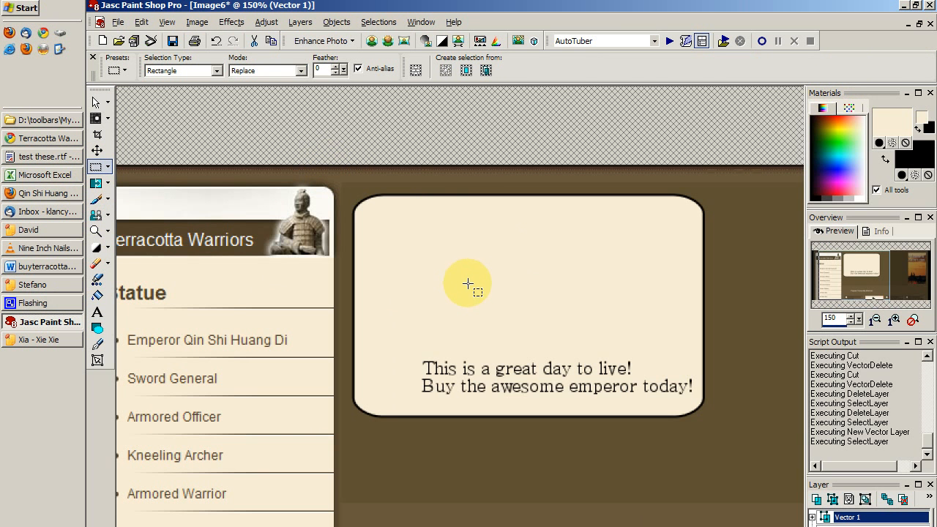
# - Try placing the copied emperor statue over the cream text box as a floating selection
pyautogui.press('ctrl')
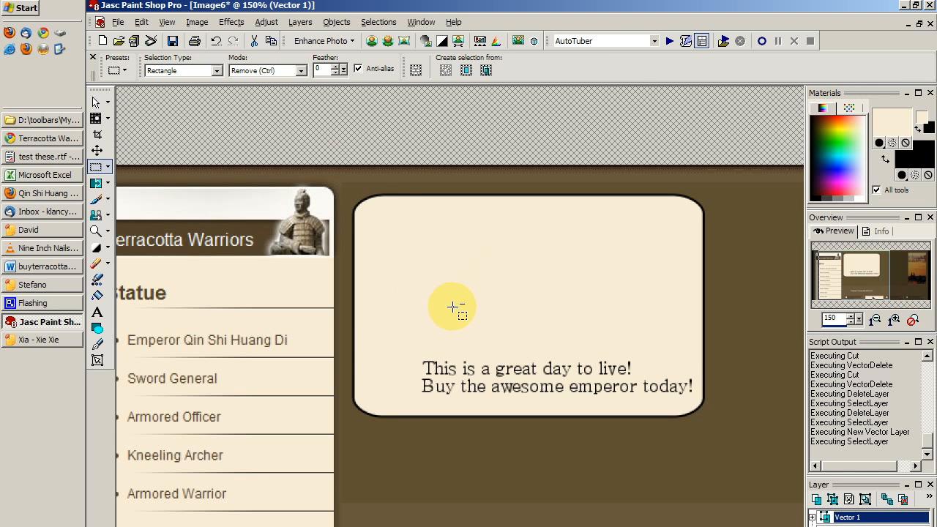
pyautogui.hotkey('ctrl', 'e')
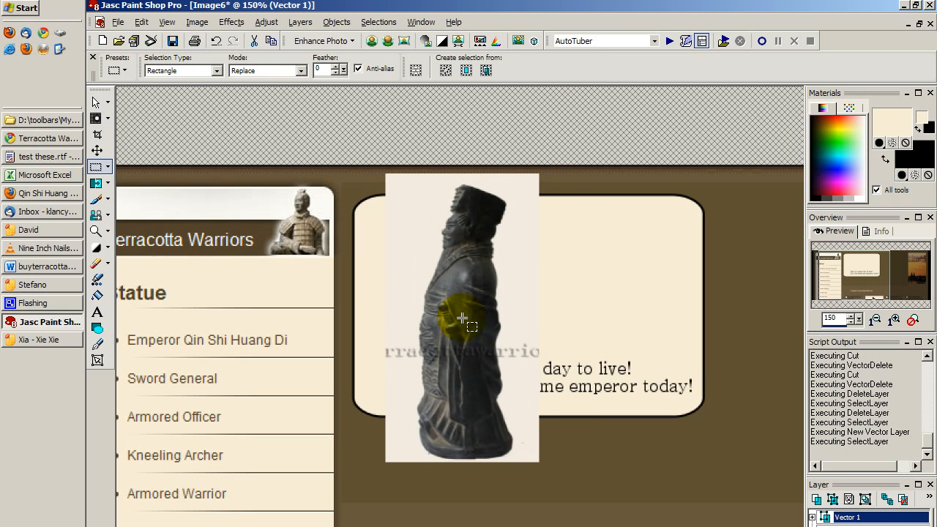
pyautogui.click(470, 316)
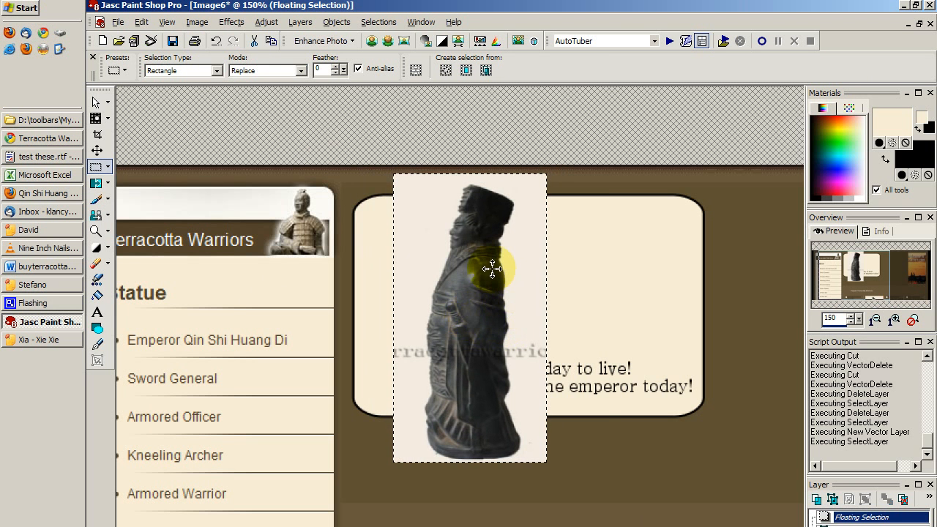
pyautogui.moveTo(488, 267); pyautogui.dragTo(552, 268)
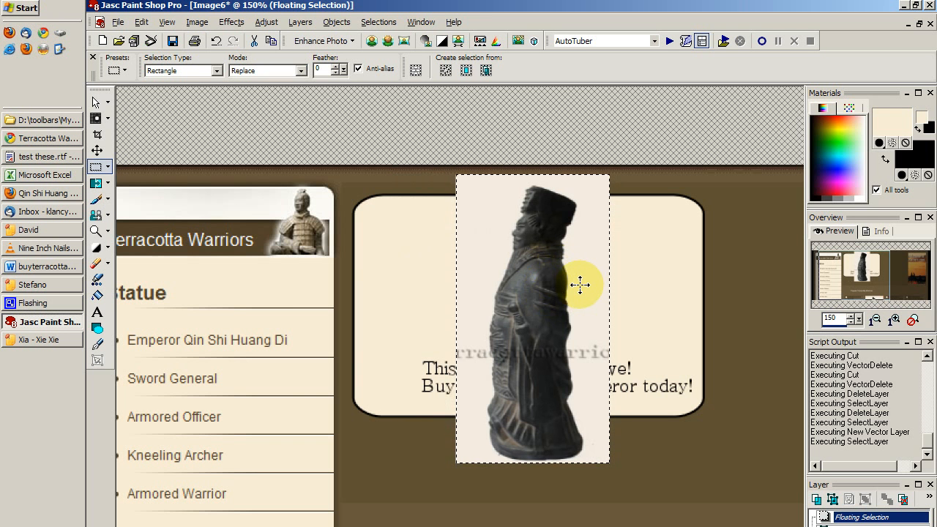
pyautogui.hotkey('ctrl', 'x')
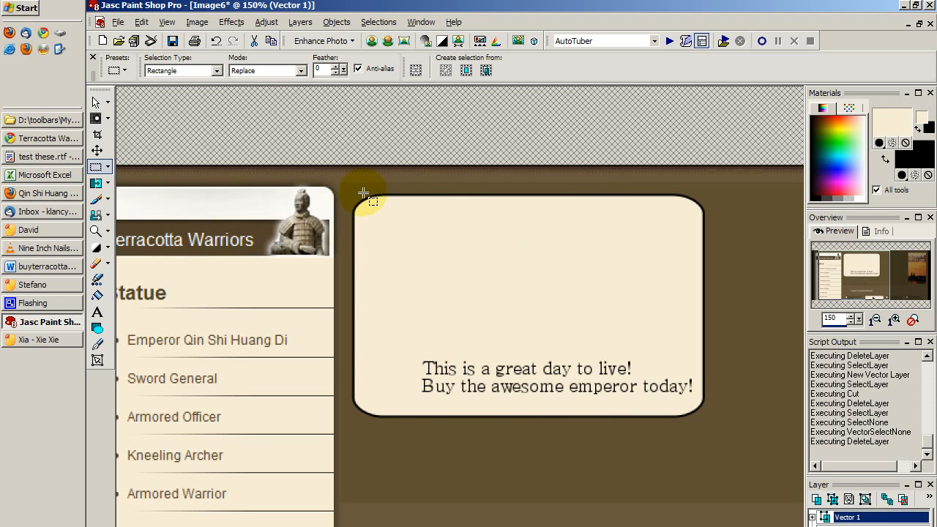
# - Select and copy a rectangular area around the cream text box in Image6 and restore its window
pyautogui.moveTo(343, 190); pyautogui.dragTo(722, 395)
pyautogui.hotkey('ctrl', 'c')
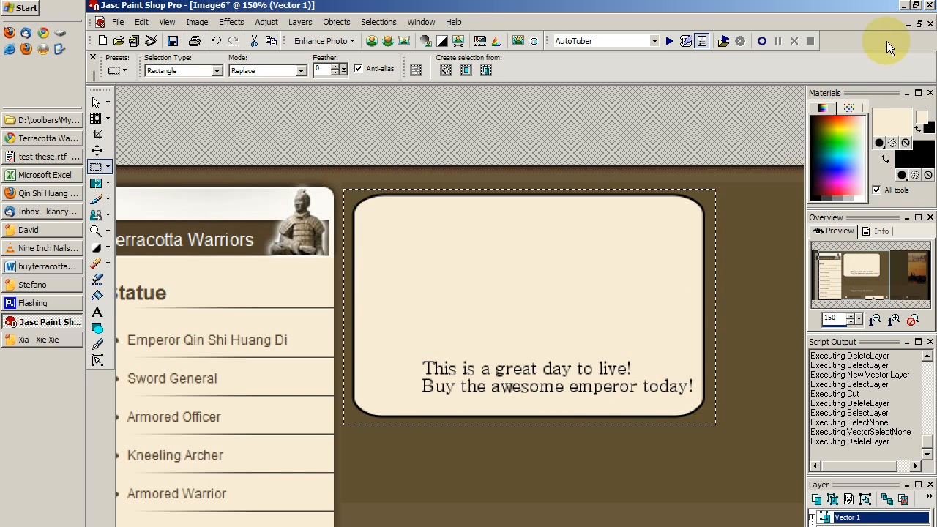
pyautogui.click(919, 23)
pyautogui.scroll(-3, 348, 204)
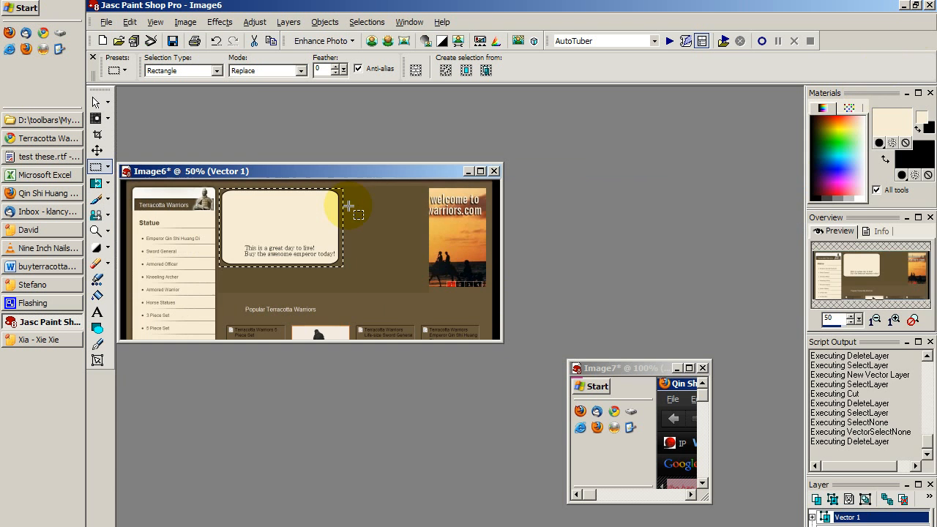
# - Move the captured product page's window clear of Image6 and paste the copied content onto Image6 as a floating selection
pyautogui.click(635, 367)
pyautogui.scroll(-5, 645, 395)
pyautogui.scroll(6, 443, 362)
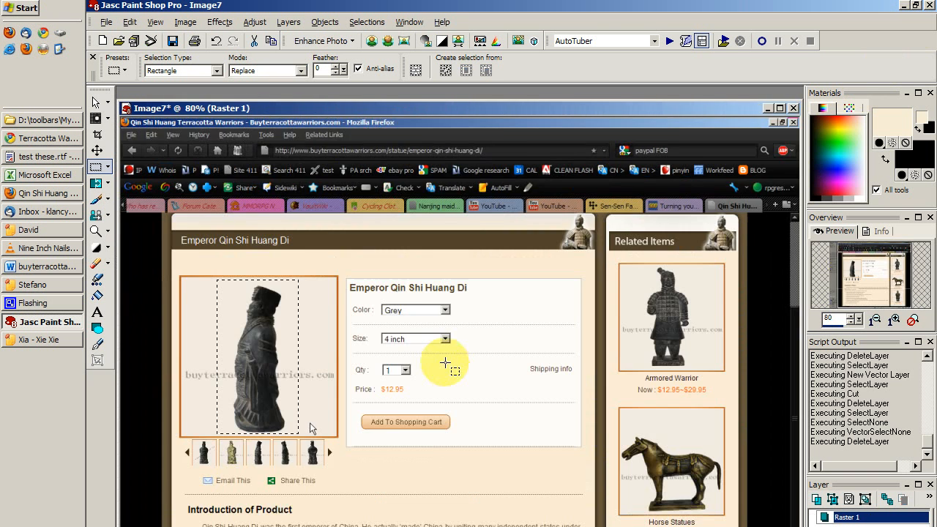
pyautogui.scroll(-4, 302, 379)
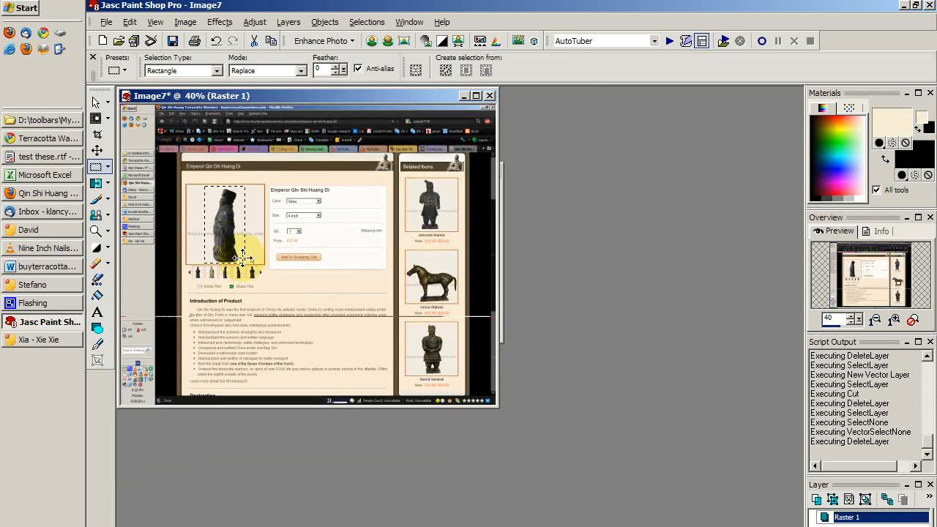
pyautogui.scroll(-1, 228, 222)
pyautogui.moveTo(267, 95); pyautogui.dragTo(708, 418)
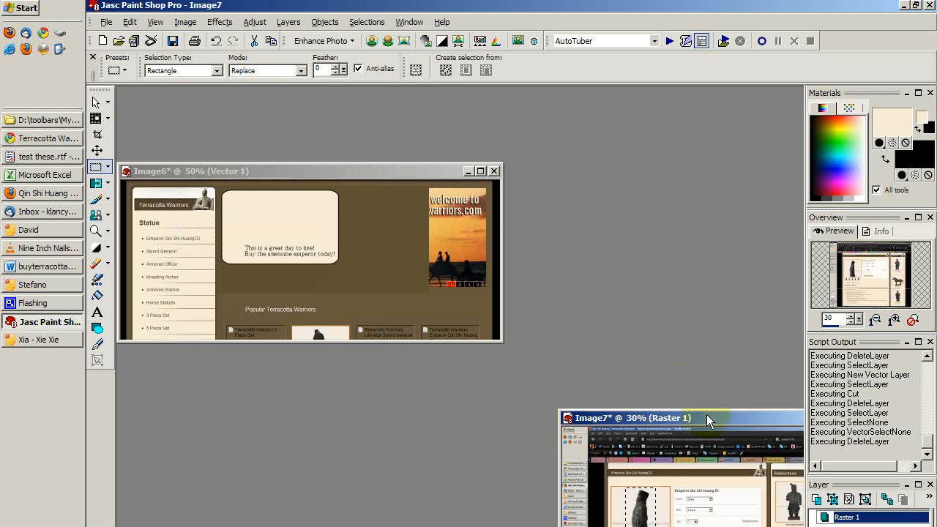
pyautogui.click(271, 203)
pyautogui.hotkey('ctrl', 'e')
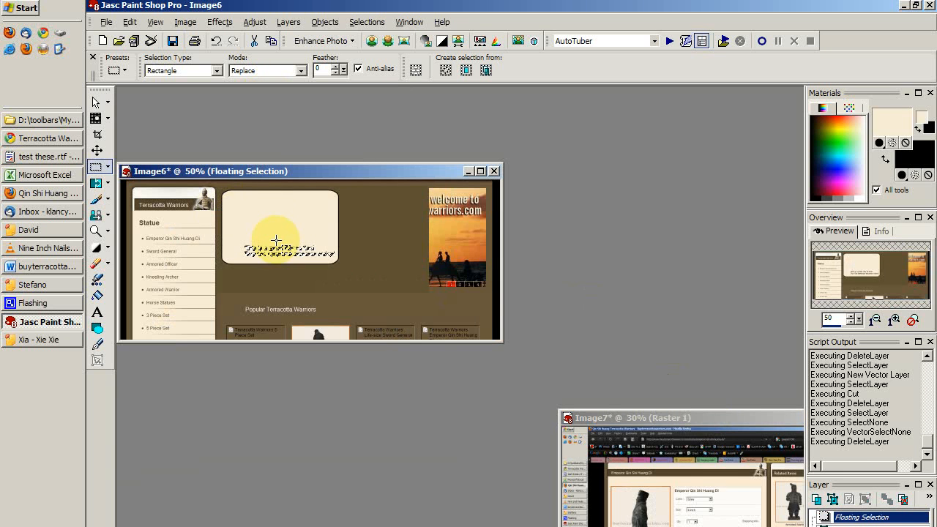
# - Return to the captured product page, copy the selected emperor statue and paste it as a new image
pyautogui.moveTo(726, 418); pyautogui.dragTo(438, 272)
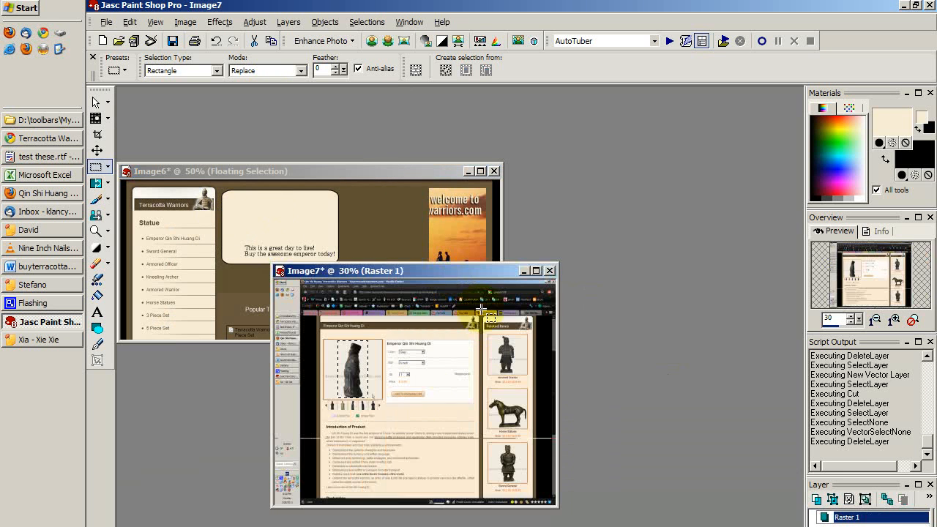
pyautogui.scroll(3, 414, 392)
pyautogui.scroll(2, 462, 474)
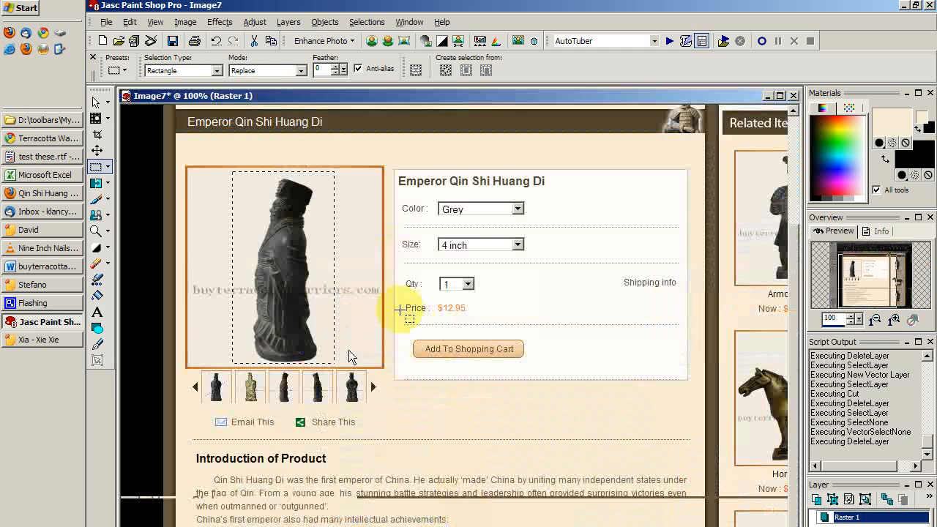
pyautogui.scroll(1, 404, 310)
pyautogui.press('ctrl')
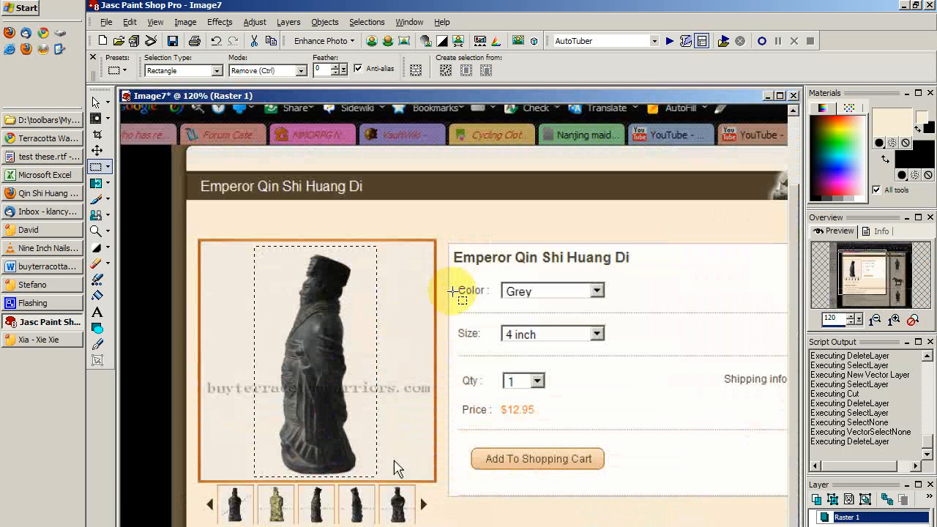
pyautogui.hotkey('ctrl', 'c')
pyautogui.hotkey('ctrl', 'v')
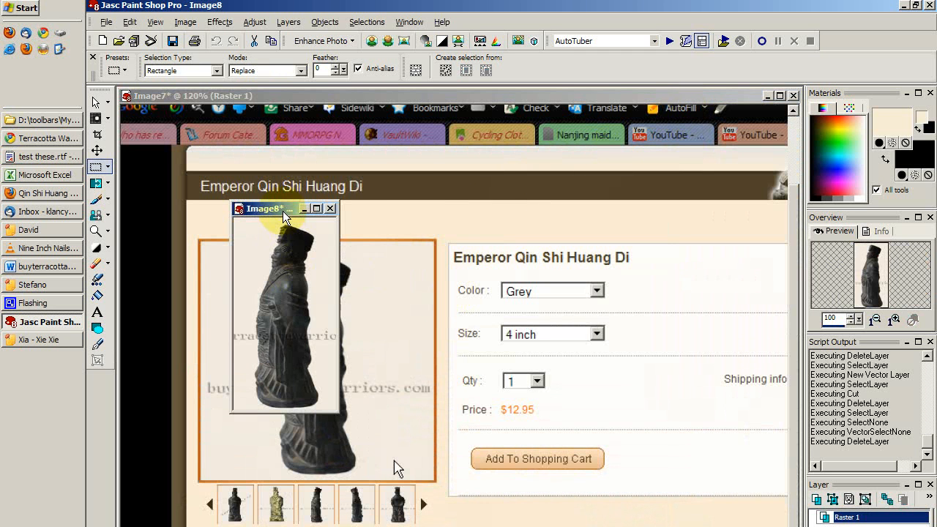
# - Close the captured product page without saving it and move the new statue image beside Image6
pyautogui.moveTo(283, 209); pyautogui.dragTo(374, 161)
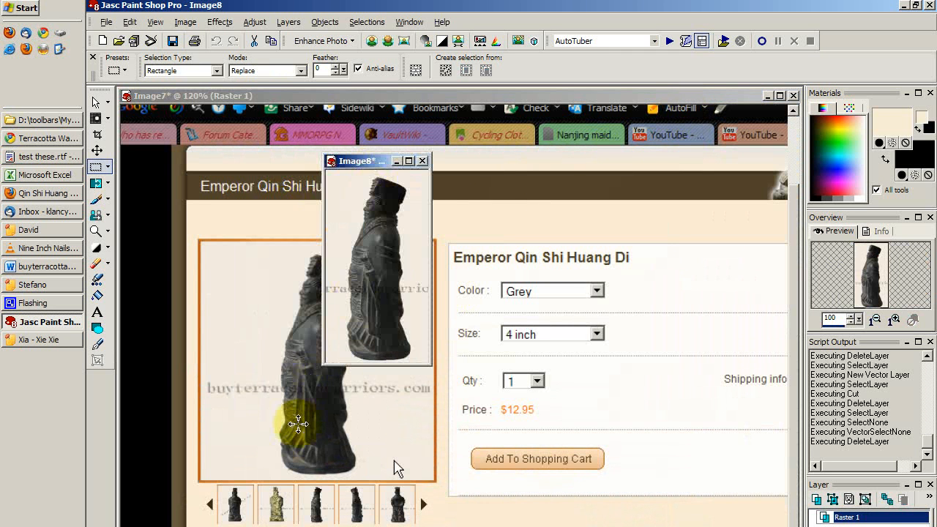
pyautogui.click(793, 96)
pyautogui.click(513, 398)
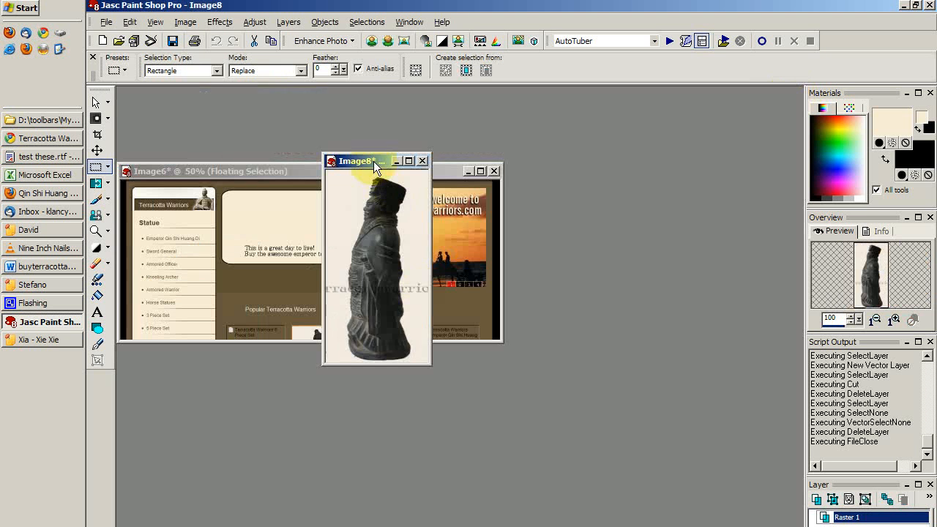
pyautogui.moveTo(626, 189); pyautogui.dragTo(591, 201)
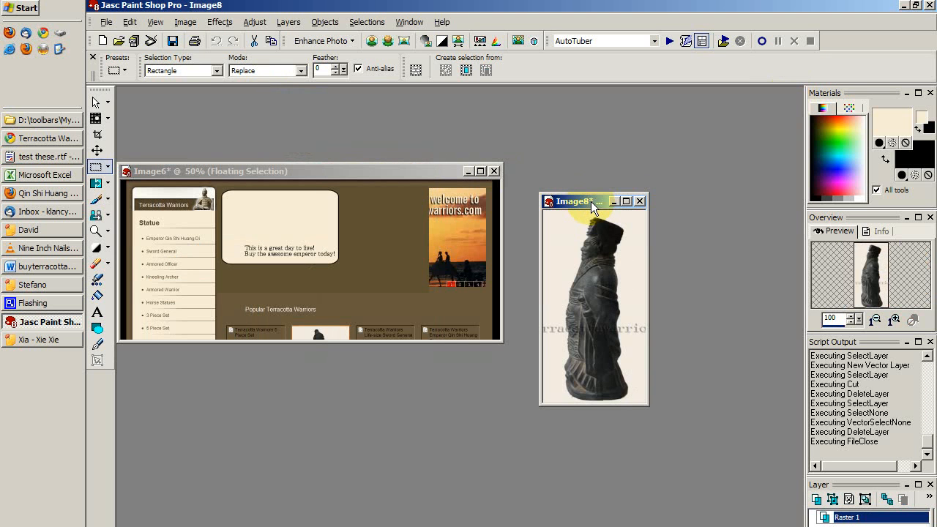
# - Position the statue image's window for editing, swap the foreground and background colours and reactivate the rectangular Selection tool
pyautogui.click(351, 176)
pyautogui.click(576, 273)
pyautogui.scroll(3, 642, 334)
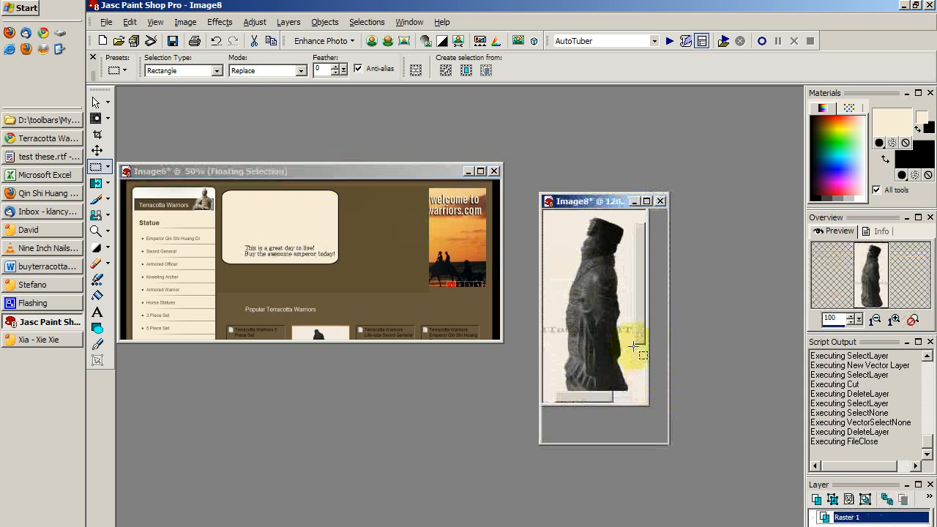
pyautogui.moveTo(703, 201); pyautogui.dragTo(542, 90)
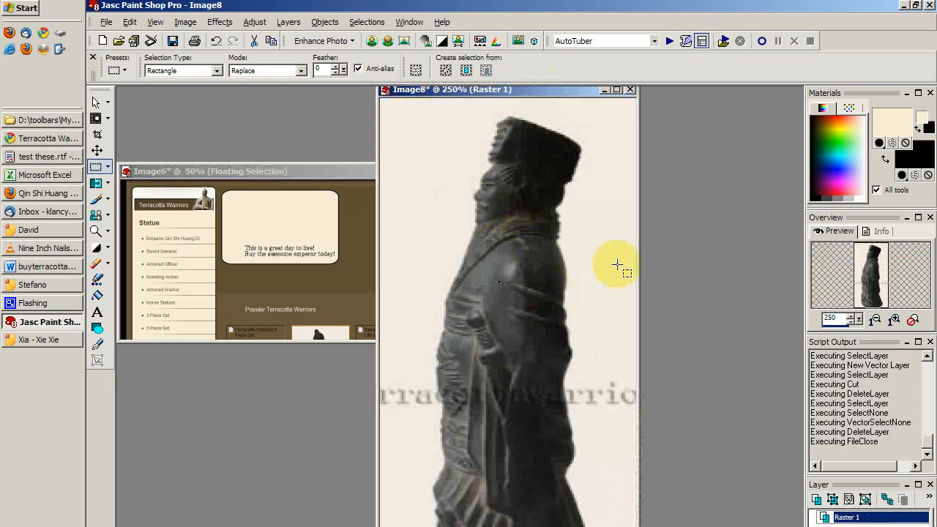
pyautogui.click(885, 160)
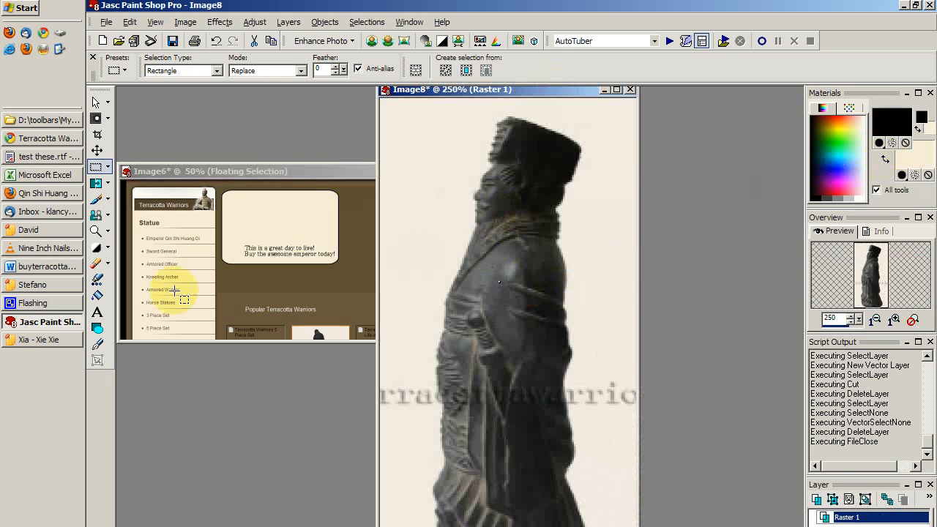
pyautogui.click(97, 295)
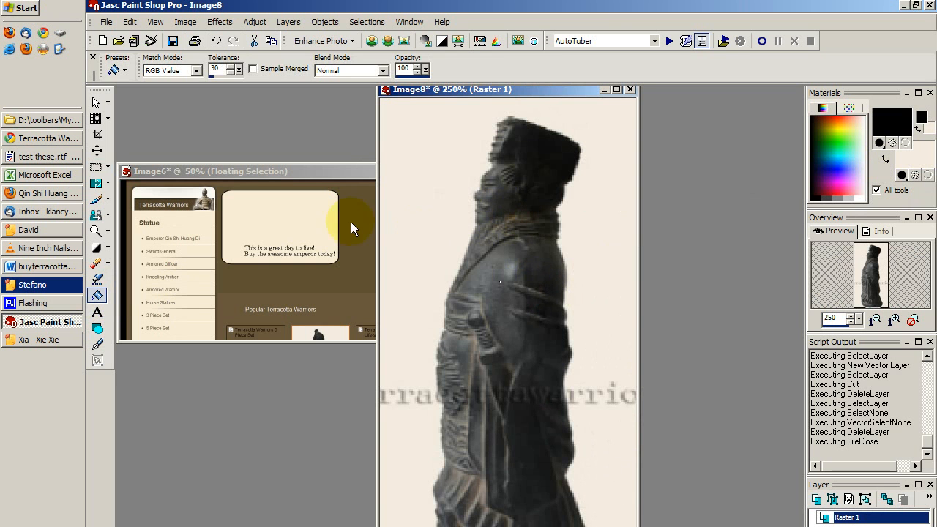
pyautogui.click(96, 166)
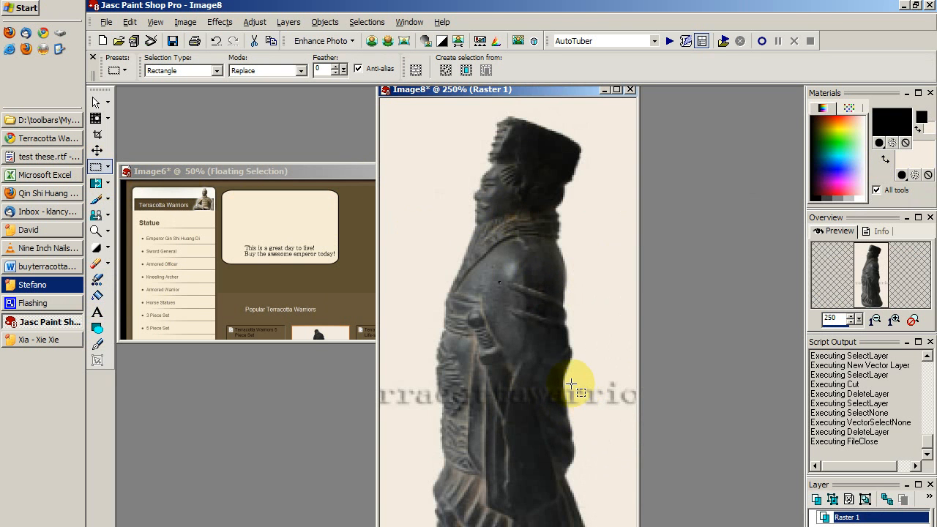
# - Cut out the watermark text on both sides of the statue using rectangular selections
pyautogui.moveTo(576, 378); pyautogui.dragTo(650, 408)
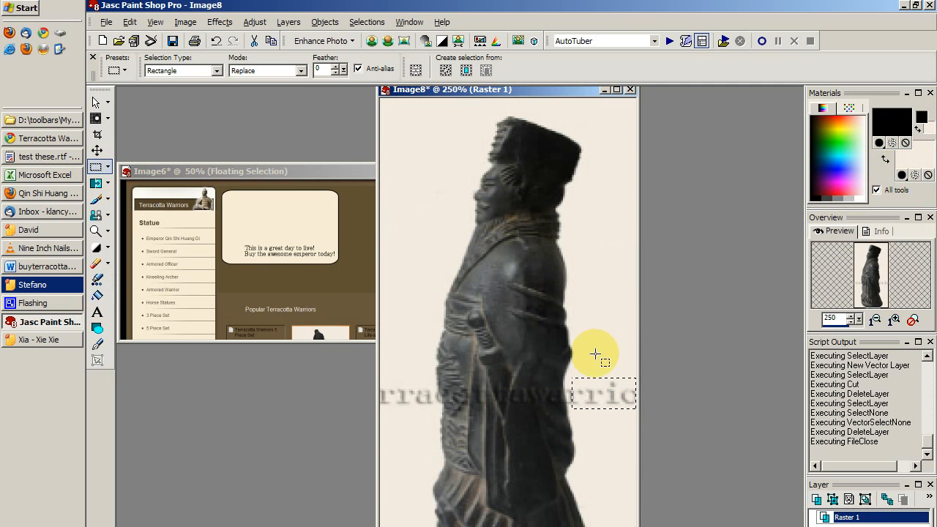
pyautogui.hotkey('ctrl', 'x')
pyautogui.moveTo(431, 410); pyautogui.dragTo(351, 377)
pyautogui.hotkey('ctrl', 'x')
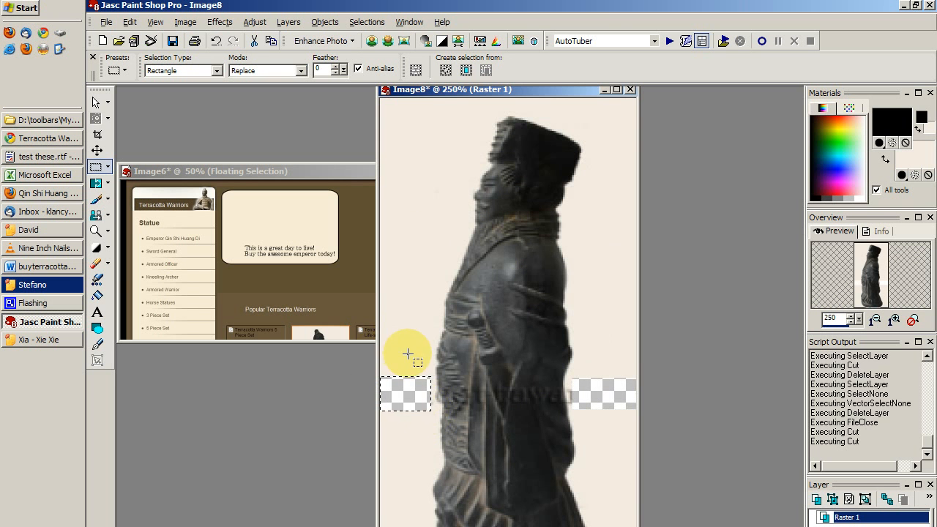
pyautogui.moveTo(437, 408); pyautogui.dragTo(408, 395)
pyautogui.hotkey('ctrl', 'x')
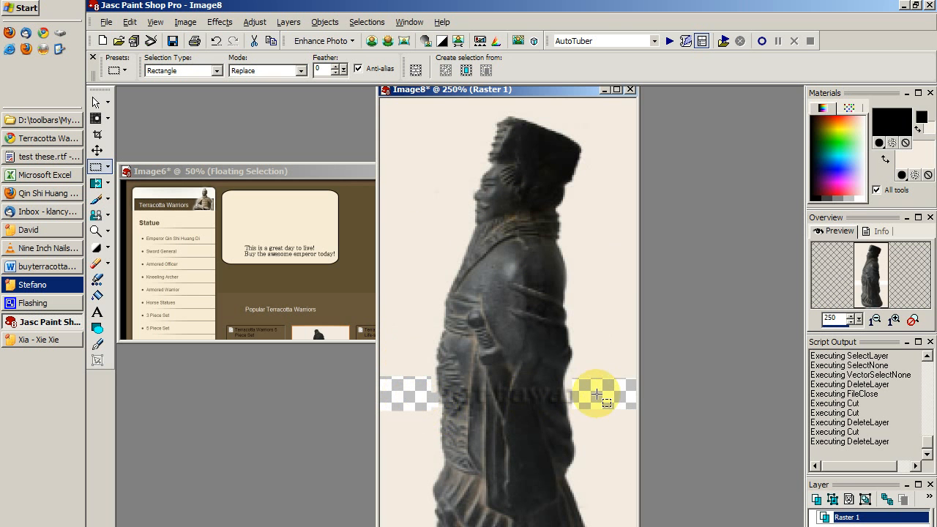
pyautogui.moveTo(582, 408); pyautogui.dragTo(568, 383)
pyautogui.hotkey('ctrl', 'x')
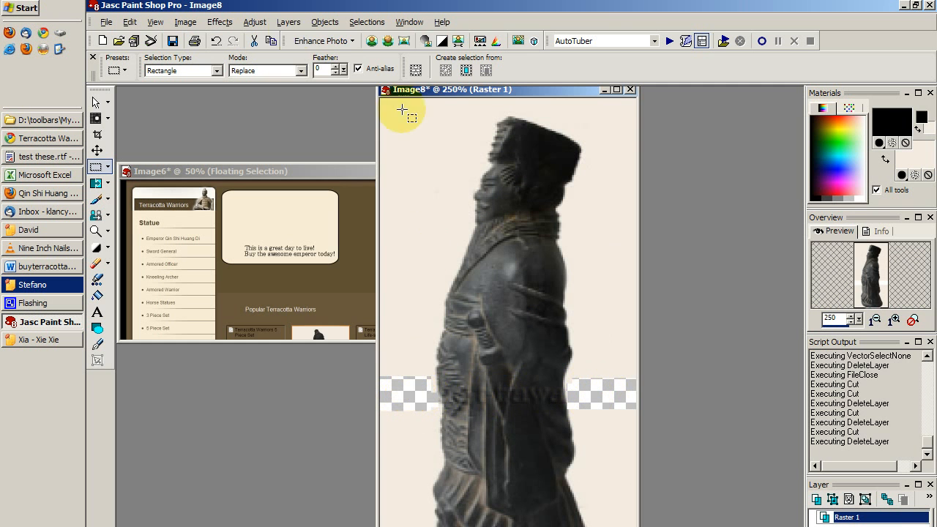
# - Flatten the statue image by merging all of its layers into one background layer
pyautogui.click(289, 25)
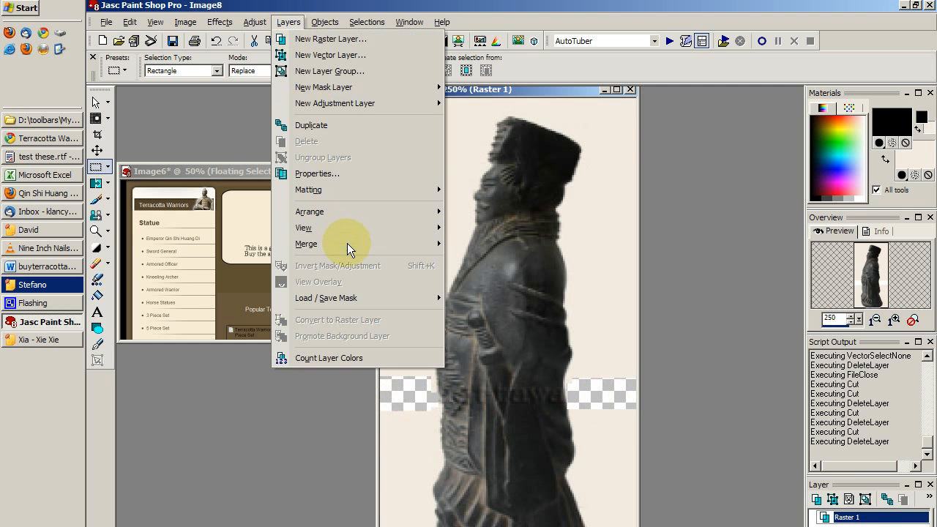
pyautogui.moveTo(347, 243)
pyautogui.click(531, 257)
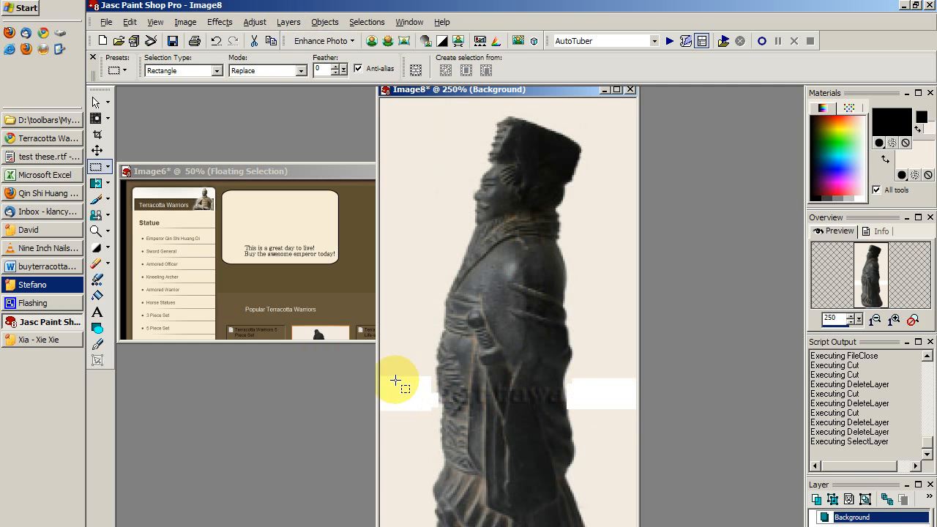
pyautogui.moveTo(388, 292); pyautogui.dragTo(425, 433)
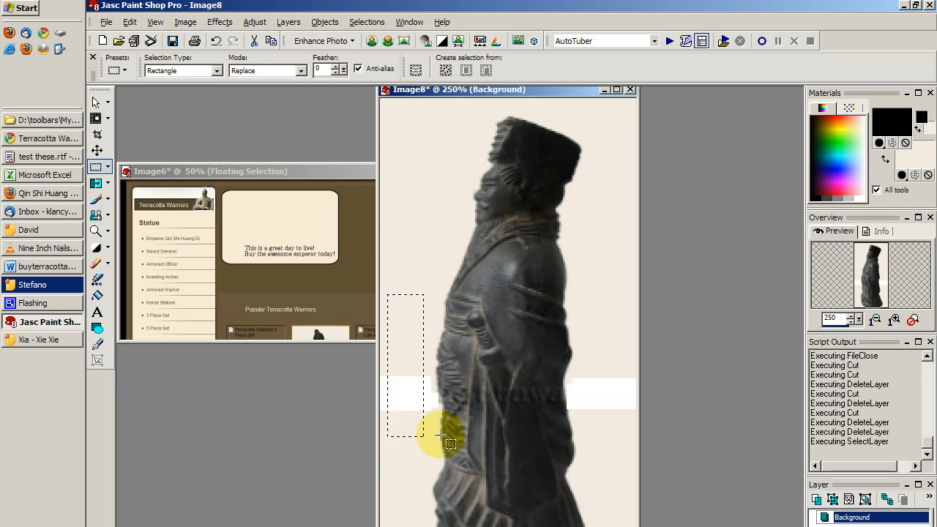
pyautogui.press('Delete')
pyautogui.moveTo(401, 104); pyautogui.dragTo(636, 526)
pyautogui.hotkey('ctrl', 'd')
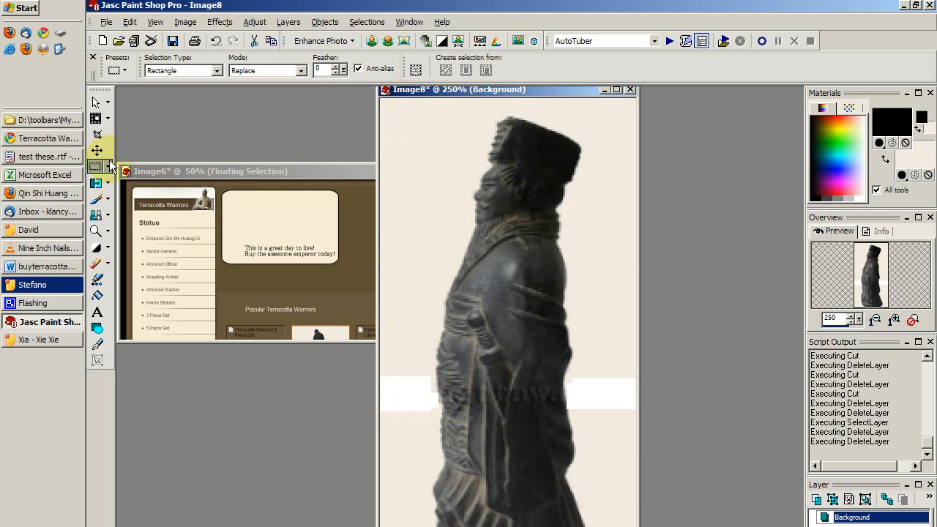
pyautogui.click(98, 296)
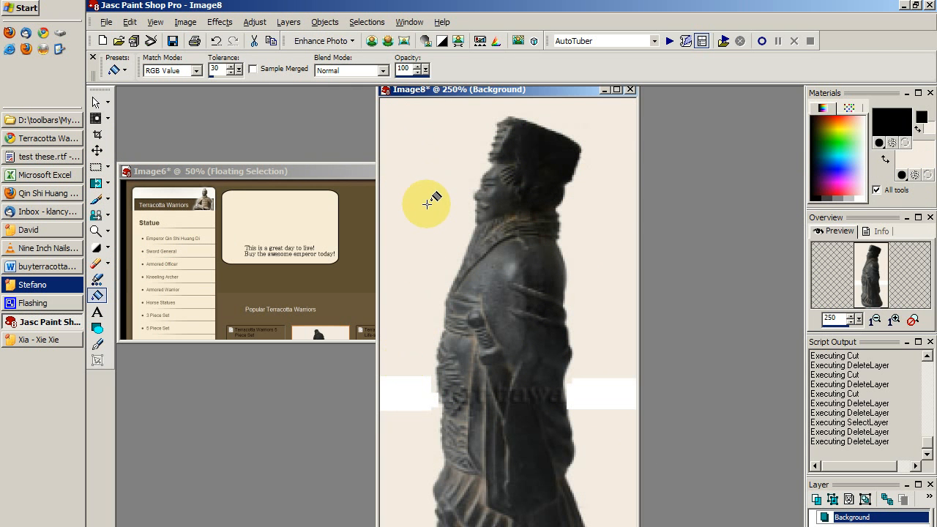
pyautogui.press('ctrl')
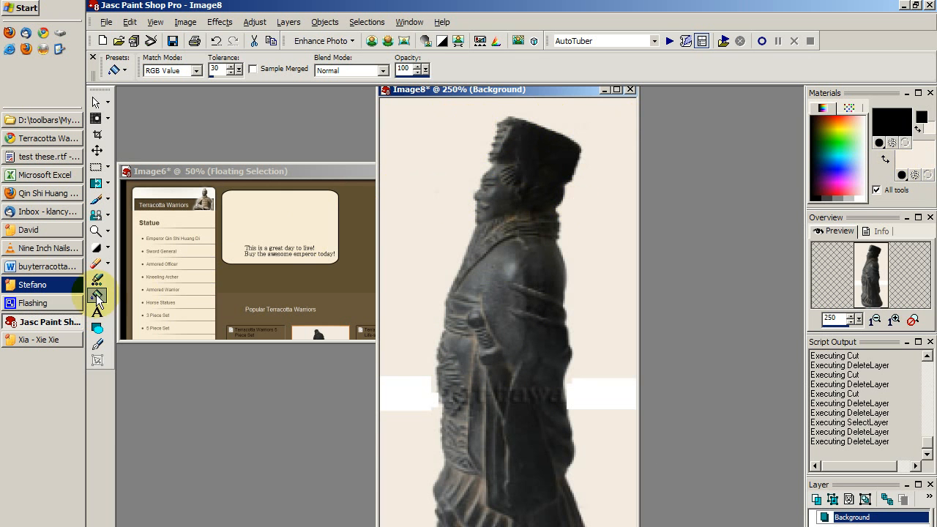
# - Select the whole statue picture with the rectangular Selection tool and switch to Image6 with the cream text box
pyautogui.click(96, 167)
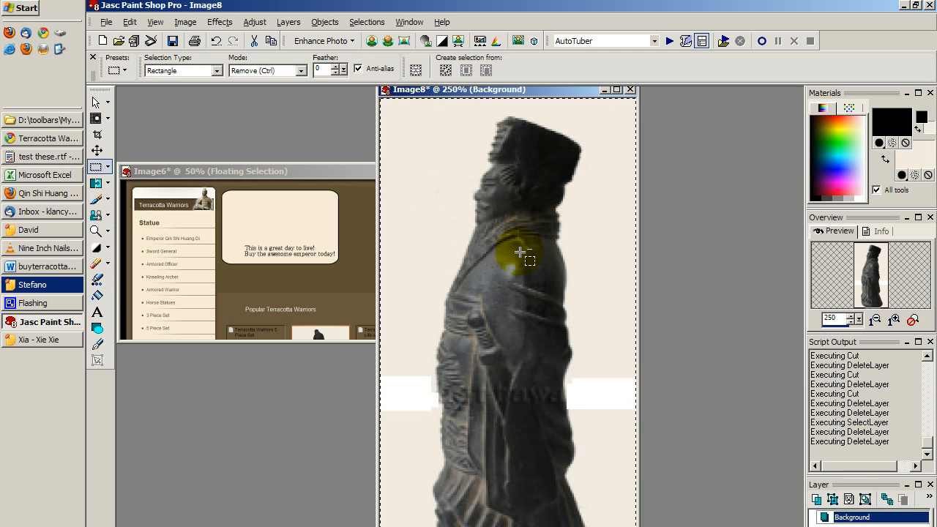
pyautogui.click(340, 235)
pyautogui.scroll(5, 340, 236)
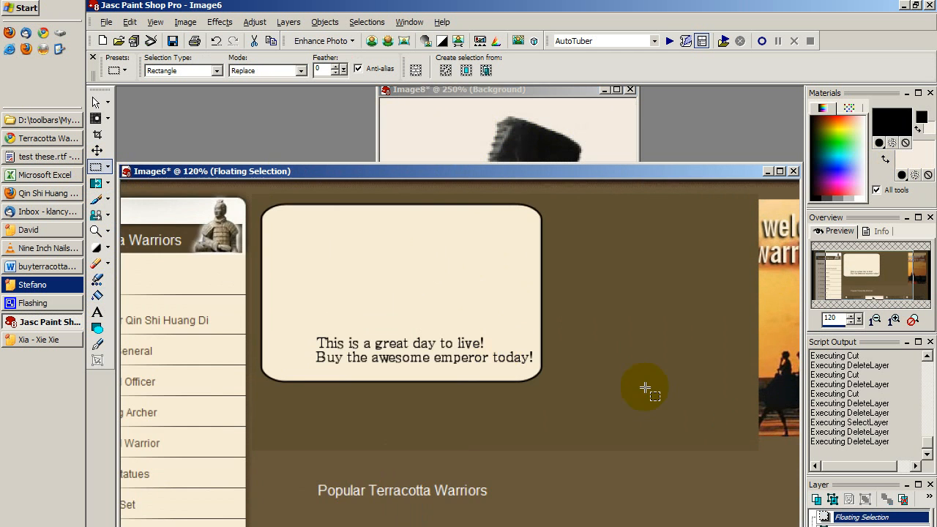
pyautogui.press('ctrl')
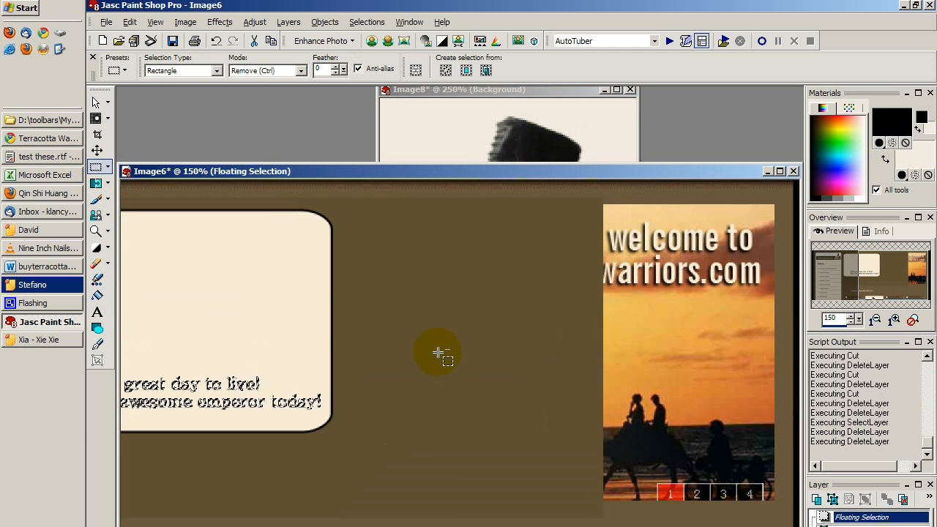
pyautogui.hotkey('ctrl', 'v')
pyautogui.click(346, 225)
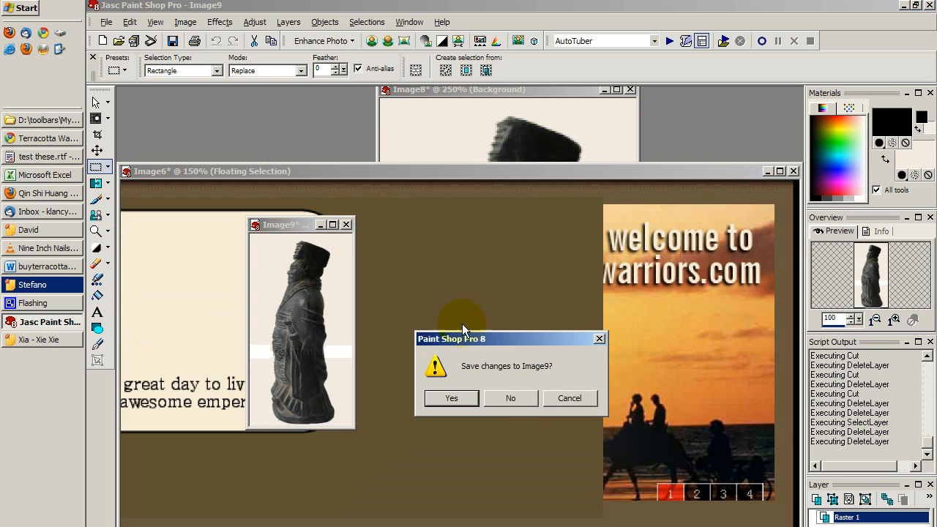
pyautogui.click(512, 395)
# - Paste the statue picture into Image6 as a floating selection and place it over the cream box's edge
pyautogui.hotkey('ctrl', 'e')
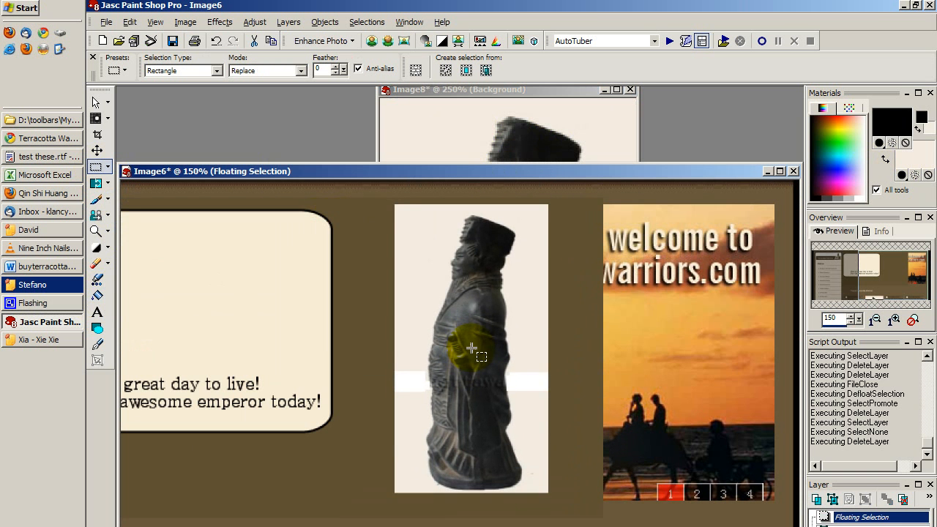
pyautogui.click(472, 348)
pyautogui.moveTo(510, 327); pyautogui.dragTo(352, 320)
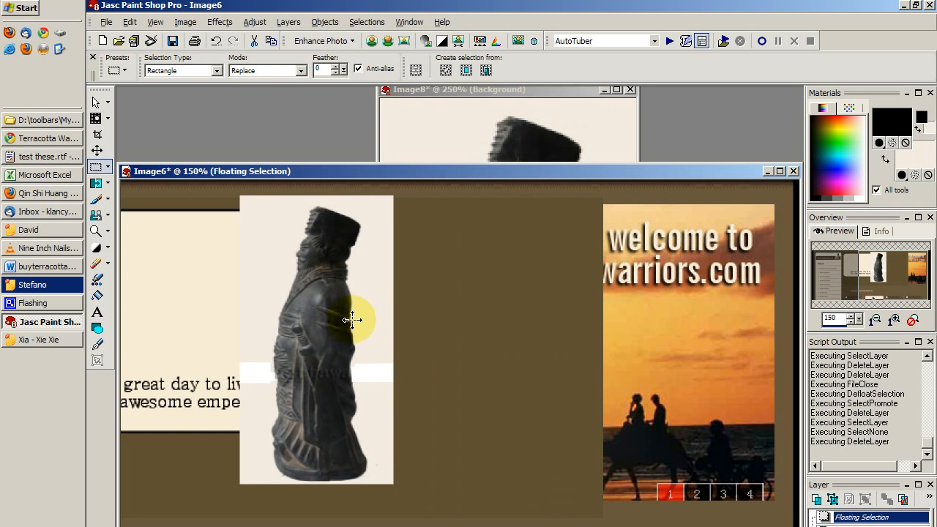
# - Paste a second statue copy as a transparent selection and place it between the first copy and the sunset picture
pyautogui.click(470, 340)
pyautogui.hotkey('ctrl', 'shift', 'e')
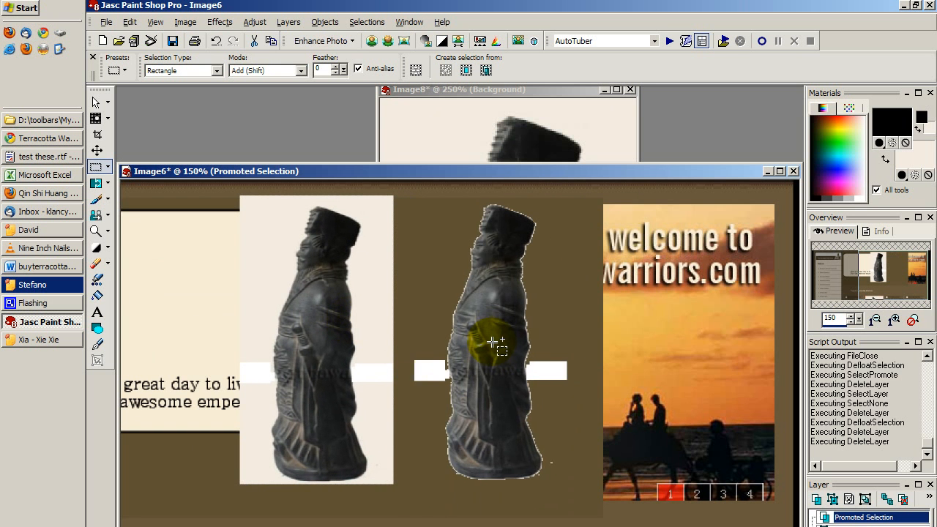
pyautogui.click(508, 342)
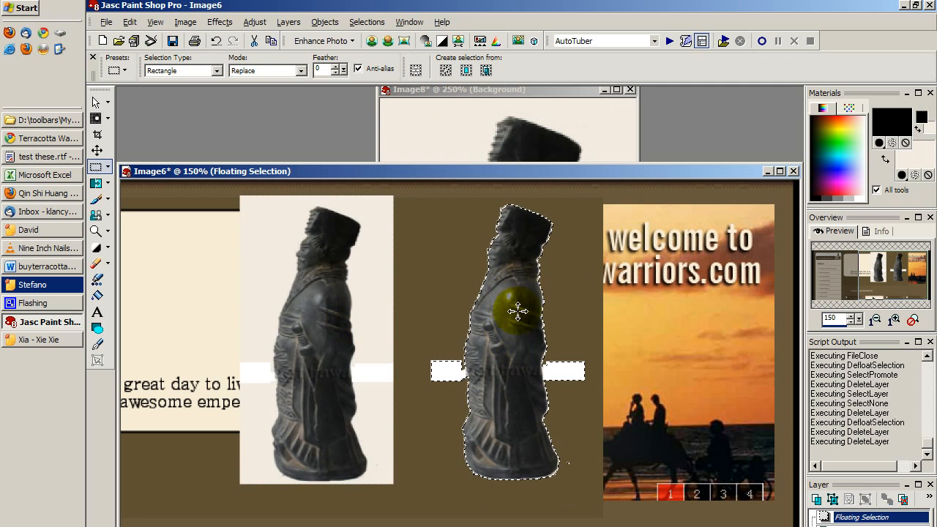
pyautogui.moveTo(514, 309); pyautogui.dragTo(498, 318)
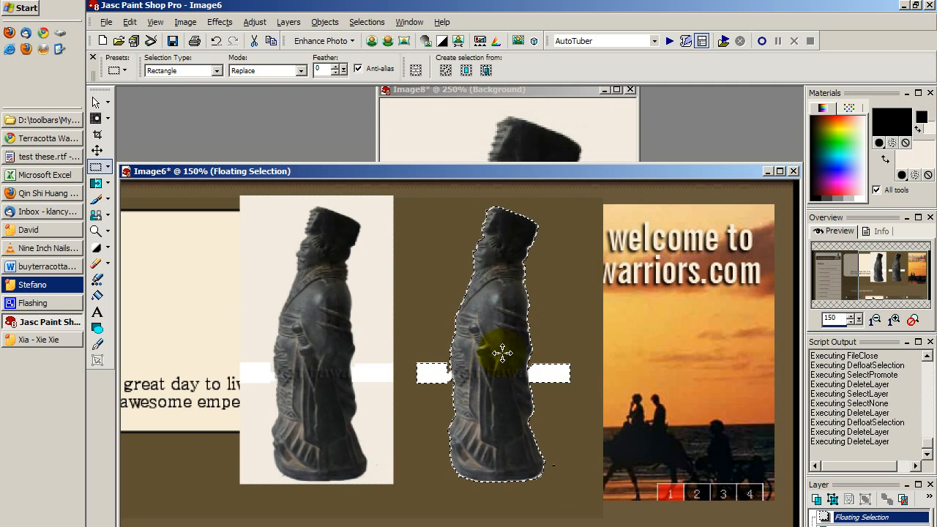
# - Undo the placement of both pasted statue copies in Image6
pyautogui.hotkey('ctrl', 'z')
pyautogui.hotkey('ctrl', 'z')
pyautogui.hotkey('ctrl', 'z')
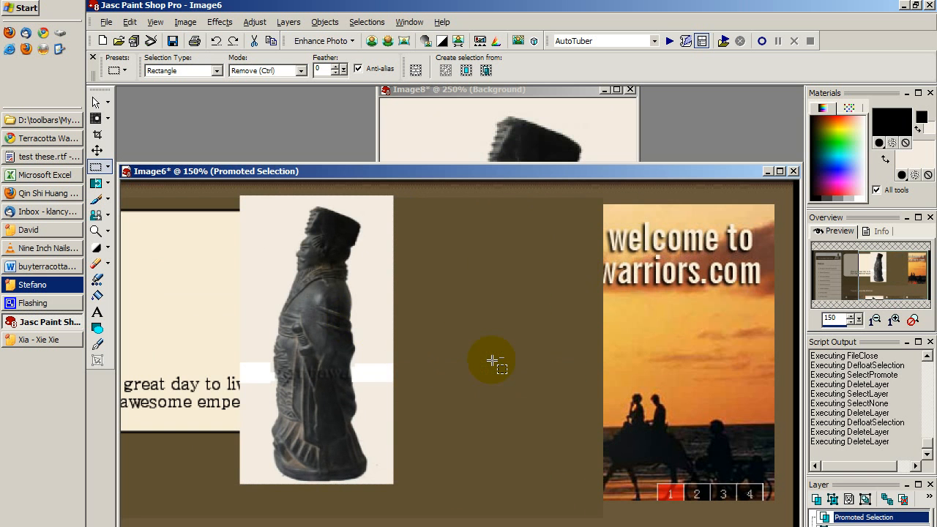
pyautogui.hotkey('ctrl', 'z')
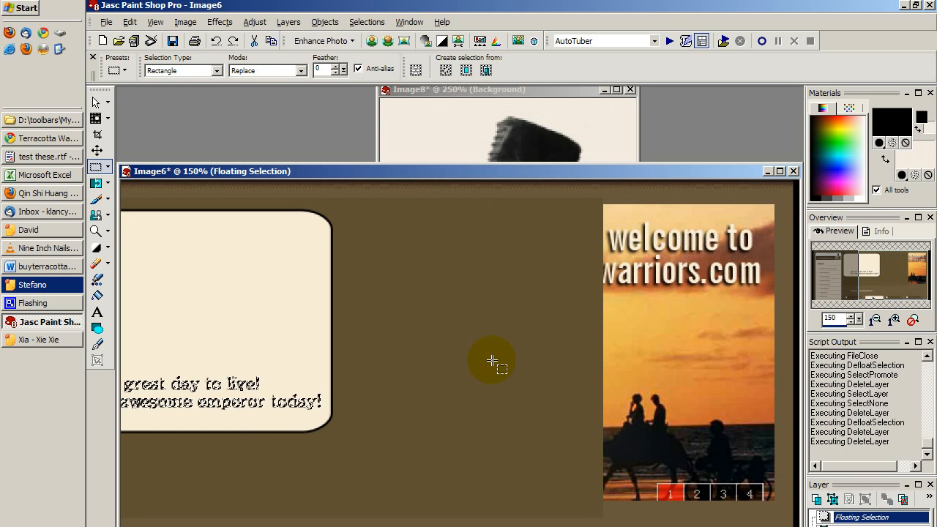
# - Switch to the statue picture Image8, activate the Flood Fill tool and set the background colour to white (255, 255, 255)
pyautogui.click(521, 90)
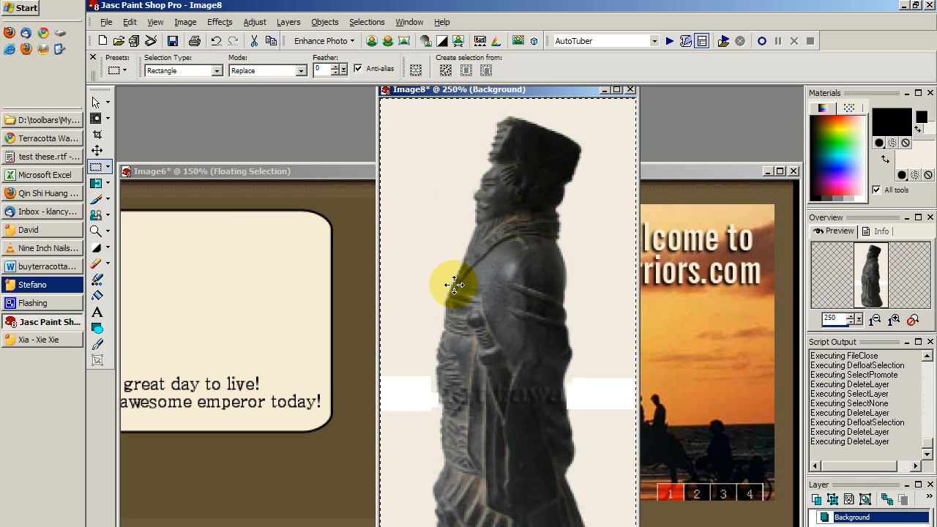
pyautogui.click(102, 298)
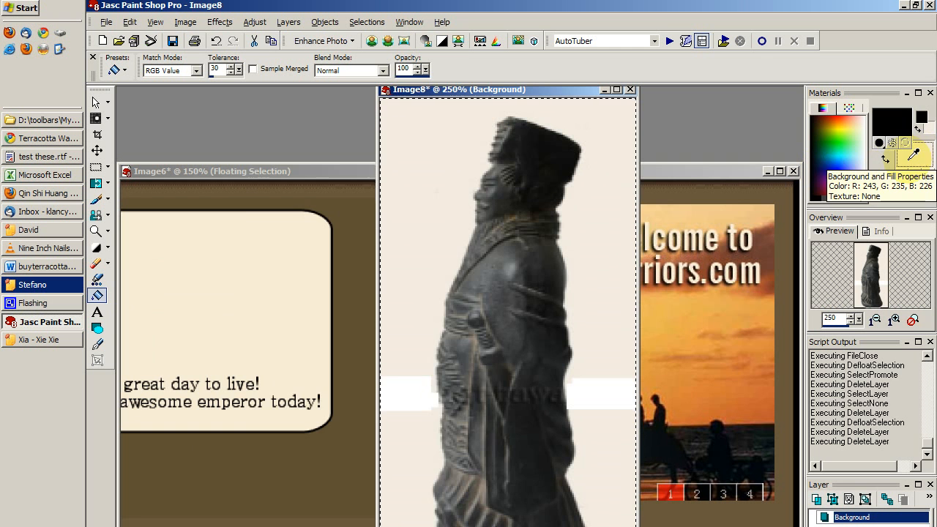
pyautogui.click(904, 162)
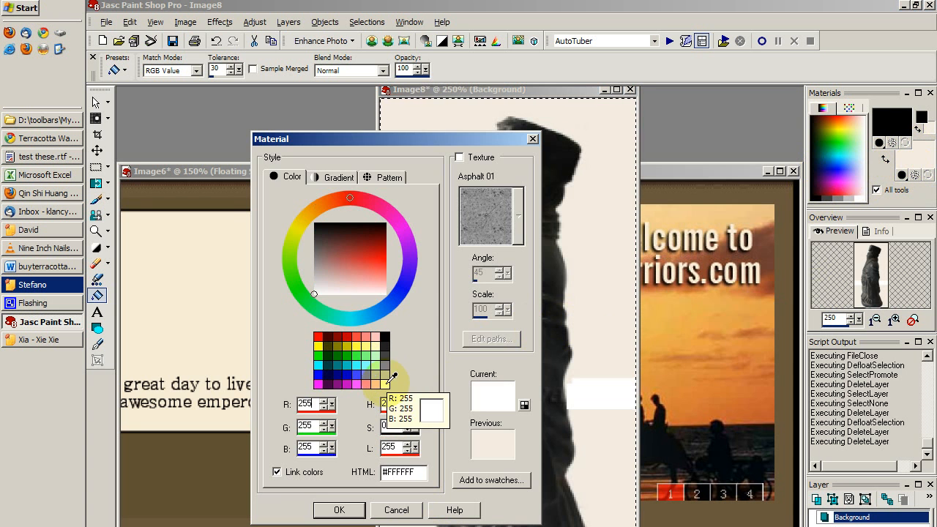
pyautogui.click(335, 508)
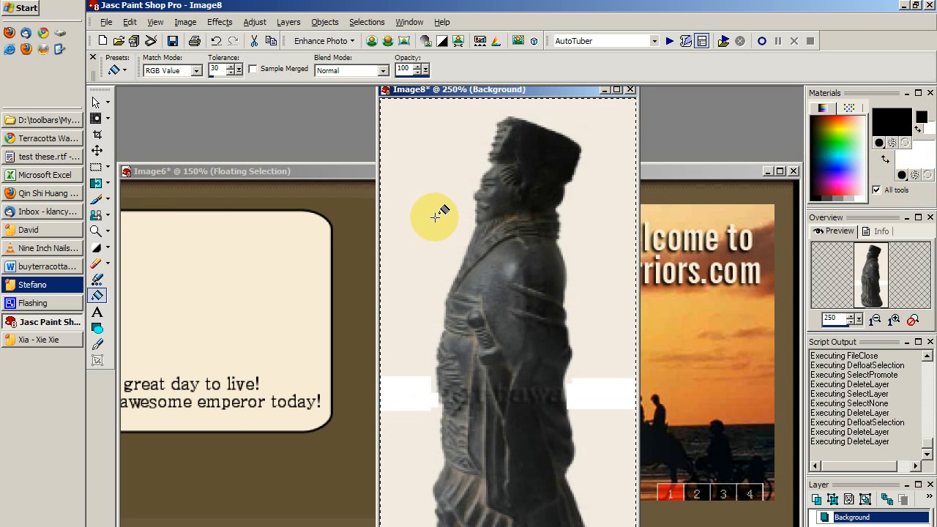
# - Try flood-filling from the statue's hat with white at a tolerance of 158
pyautogui.click(223, 70)
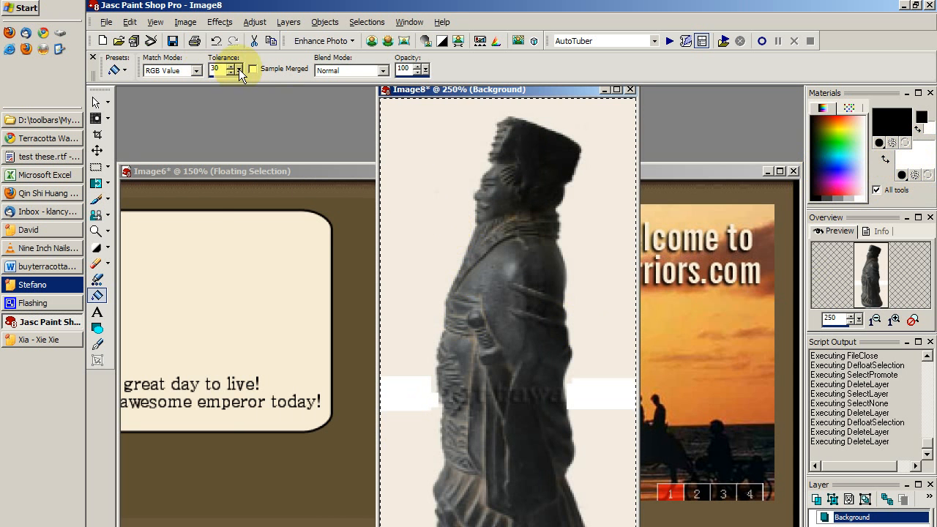
pyautogui.click(239, 69)
pyautogui.moveTo(231, 73); pyautogui.dragTo(285, 74)
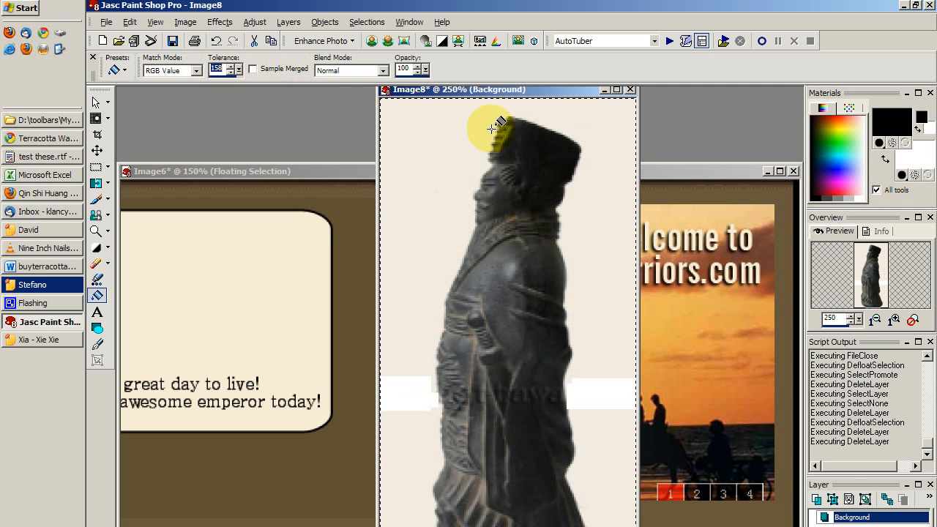
pyautogui.click(560, 152)
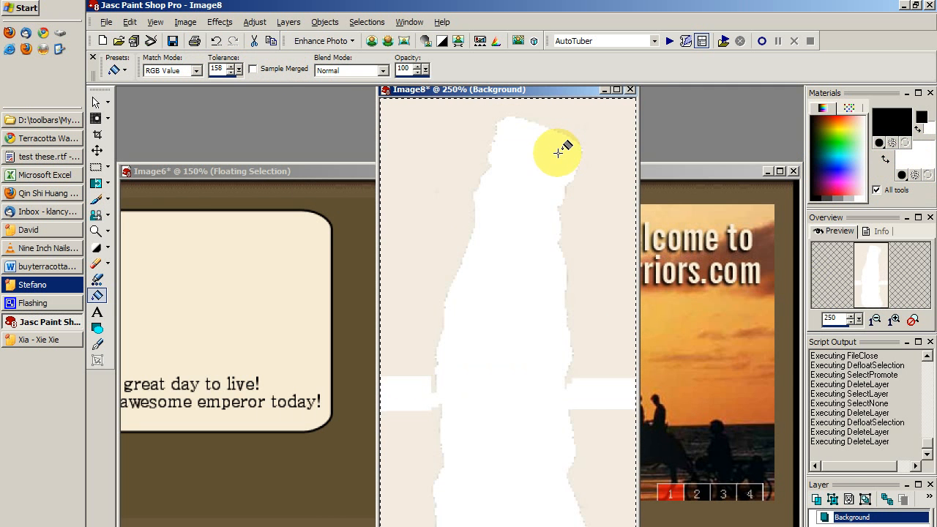
pyautogui.hotkey('ctrl', 'z')
# - Try the white flood fill on the statue's hat with the tolerance lowered to 59
pyautogui.moveTo(237, 70); pyautogui.dragTo(201, 71)
pyautogui.click(561, 155)
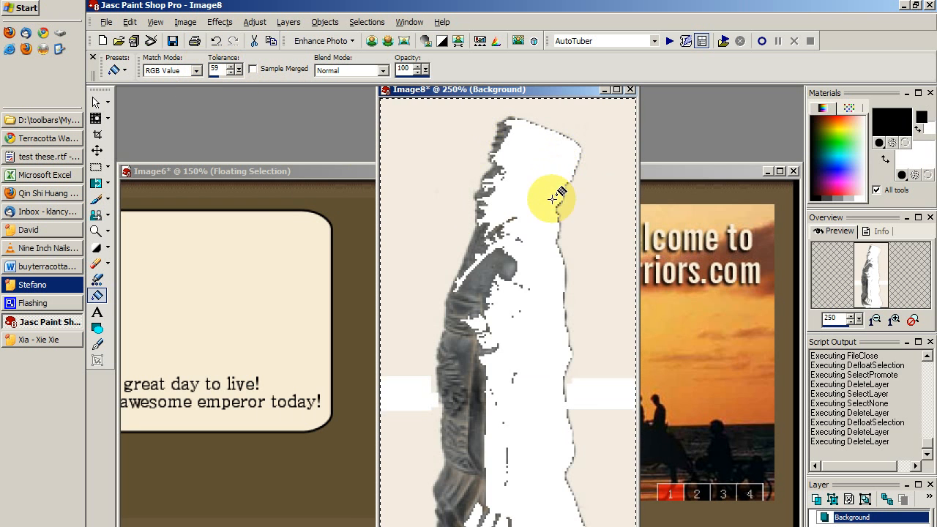
pyautogui.hotkey('ctrl', 'z')
# - Try the white flood fill on the statue's hat with a tolerance of 12
pyautogui.click(238, 69)
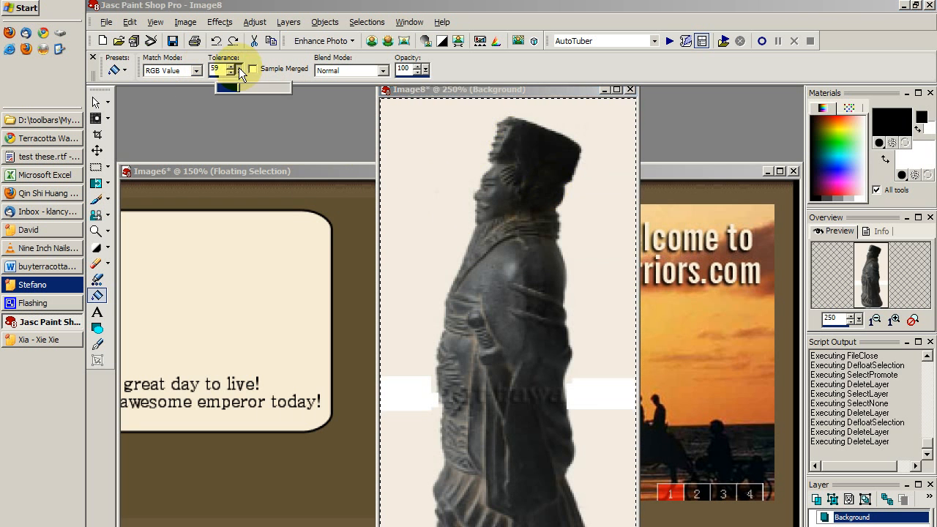
pyautogui.moveTo(229, 70)
pyautogui.mouseDown()
pyautogui.moveTo(226, 87)
pyautogui.moveTo(232, 69)
pyautogui.mouseUp()
pyautogui.click(571, 147)
pyautogui.hotkey('ctrl', 'z')
pyautogui.click(560, 152)
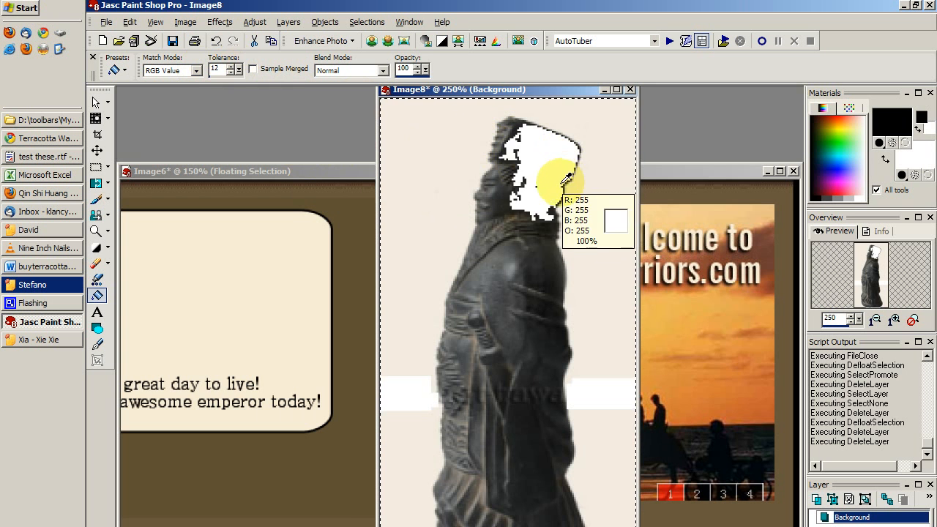
pyautogui.hotkey('ctrl', 'z')
# - Set the fill tolerance to 18 and flood-fill the cream background around the statue's upper half with white
pyautogui.moveTo(238, 71); pyautogui.dragTo(234, 71)
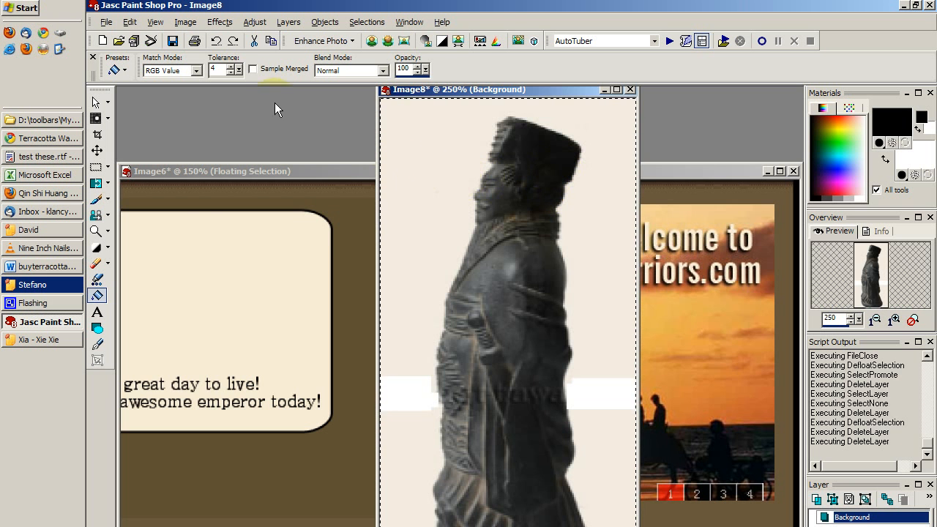
pyautogui.click(230, 66)
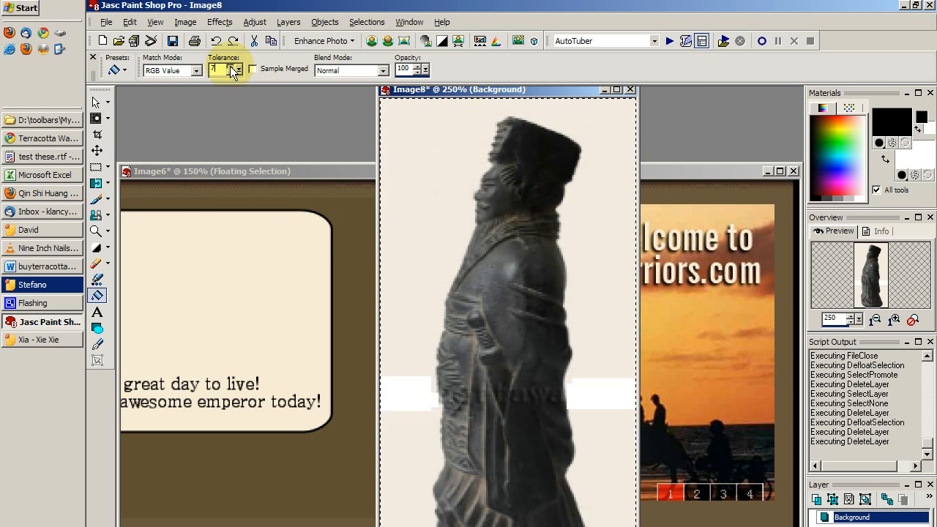
pyautogui.click(231, 67)
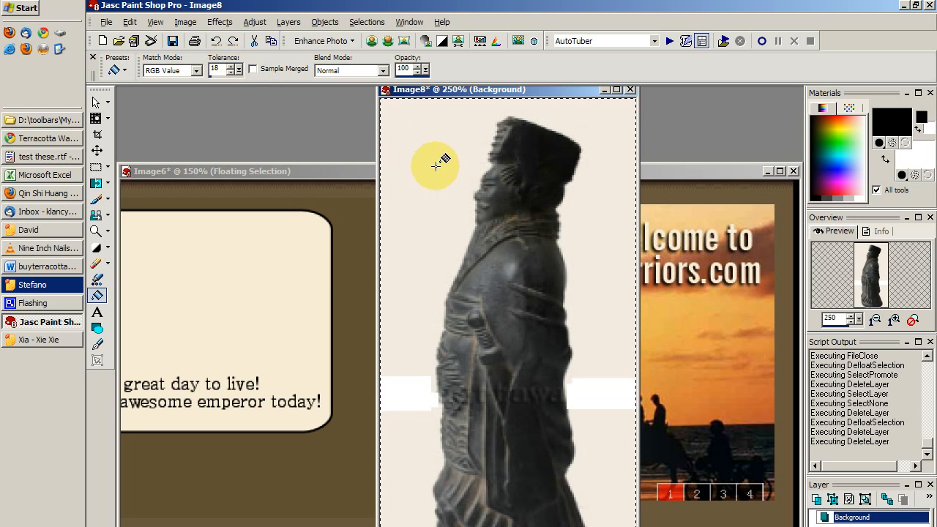
pyautogui.click(407, 133)
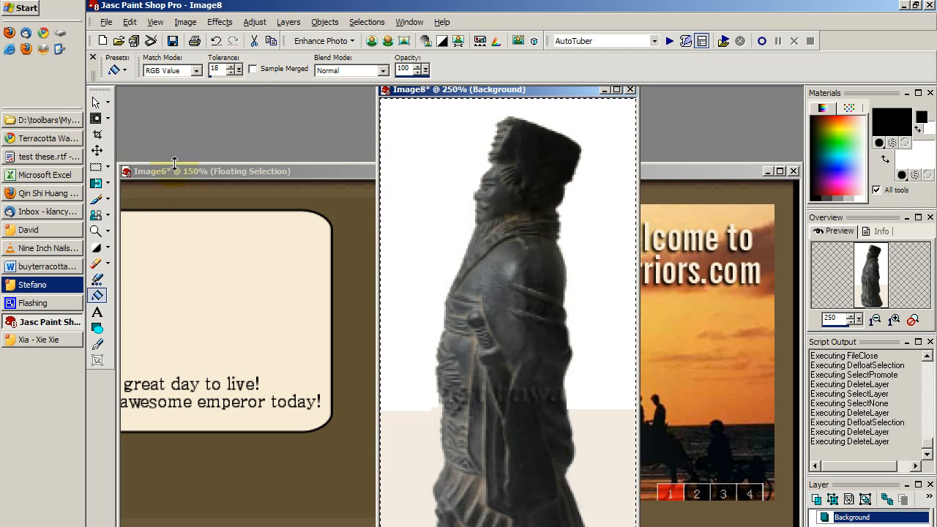
# - Activate the rectangular Selection tool, make the background material transparent, copy the selected statue picture and switch to Image6
pyautogui.click(96, 167)
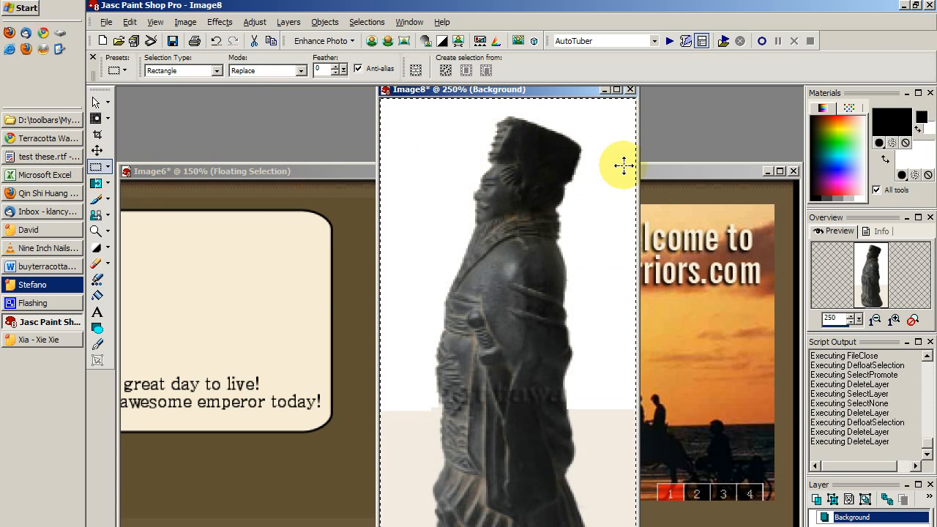
pyautogui.click(929, 177)
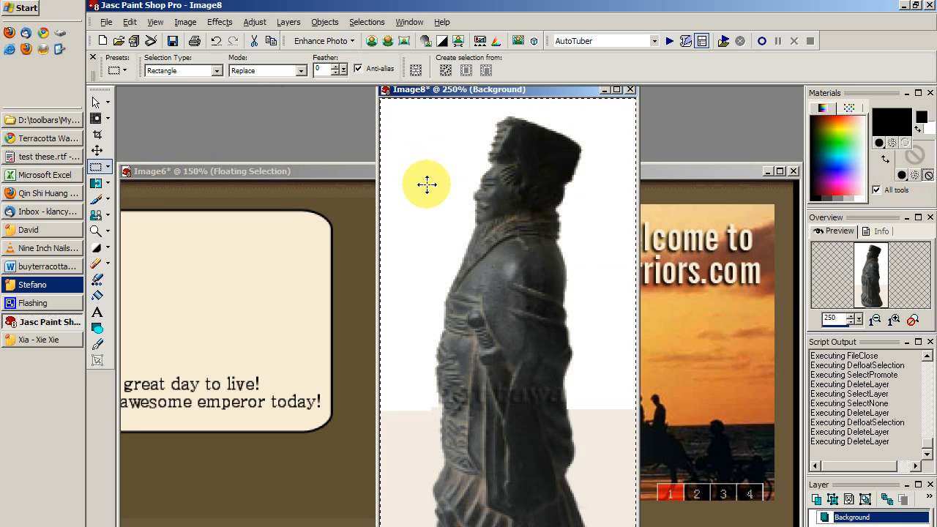
pyautogui.press('ctrl')
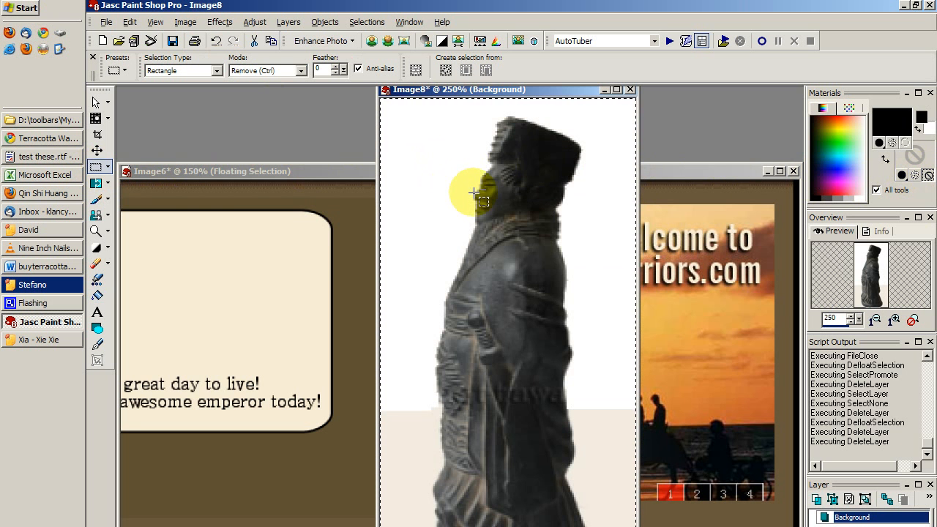
pyautogui.click(357, 173)
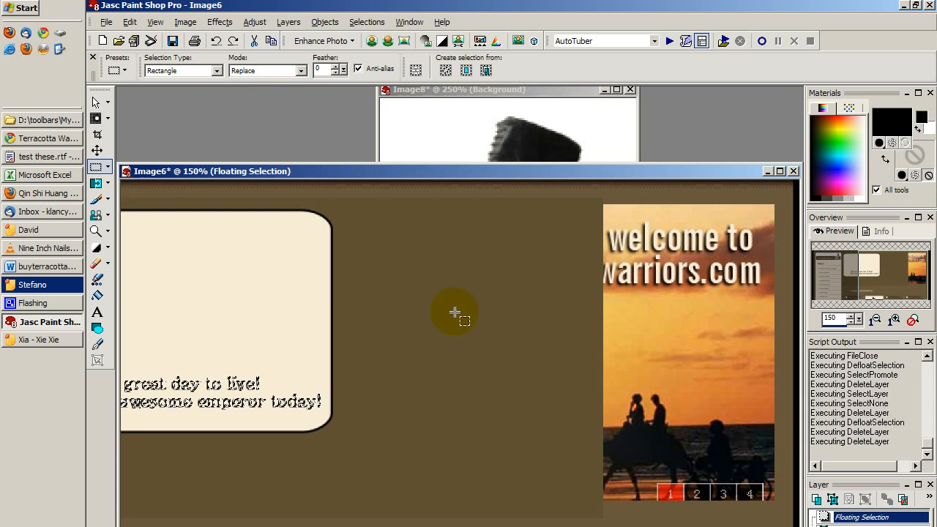
# - Paste the statue as a transparent selection between the cream box and the sunset picture, and cut it out again
pyautogui.press('ctrl')
pyautogui.press('shift')
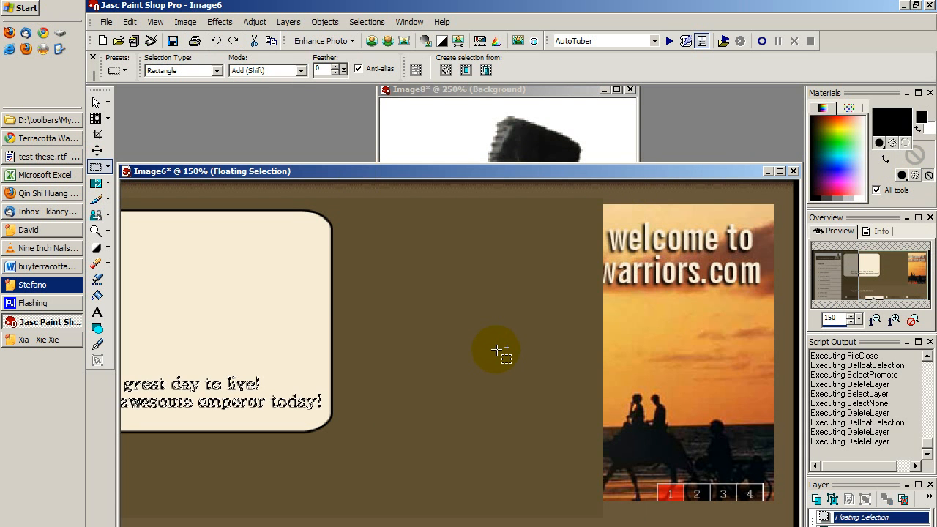
pyautogui.hotkey('ctrl', 'z')
pyautogui.hotkey('ctrl', 'z')
pyautogui.hotkey('ctrl', 'z')
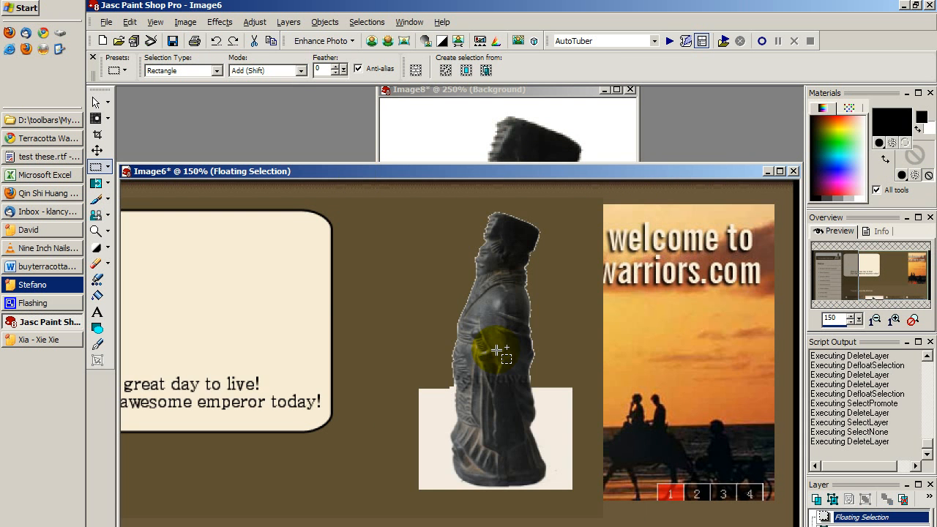
pyautogui.click(450, 330)
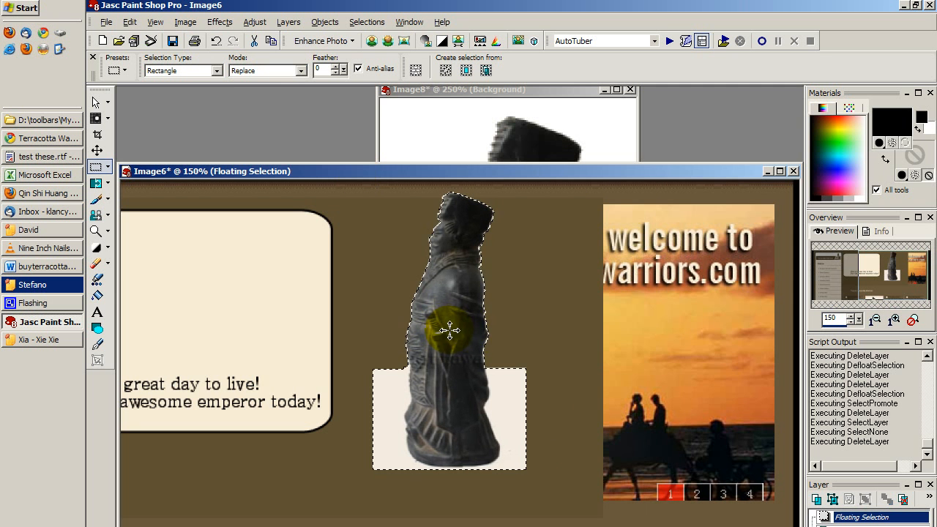
pyautogui.moveTo(469, 350); pyautogui.dragTo(477, 337)
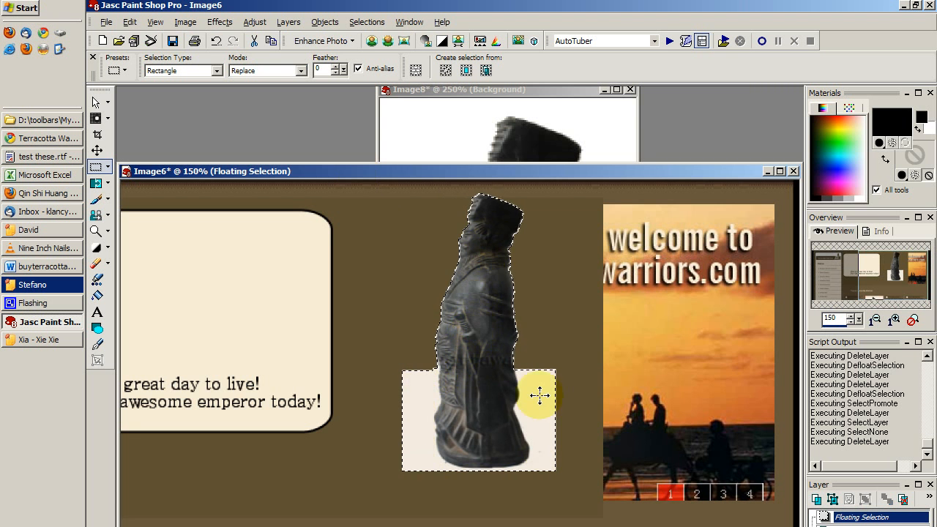
pyautogui.hotkey('ctrl', 'x')
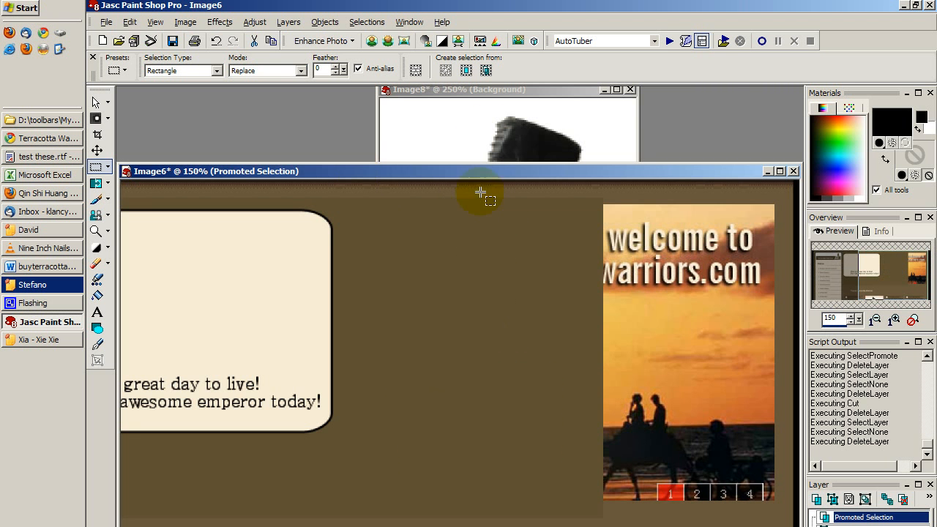
# - Return to Image8 and flood-fill the remaining cream background around the statue's lower half with white
pyautogui.click(486, 90)
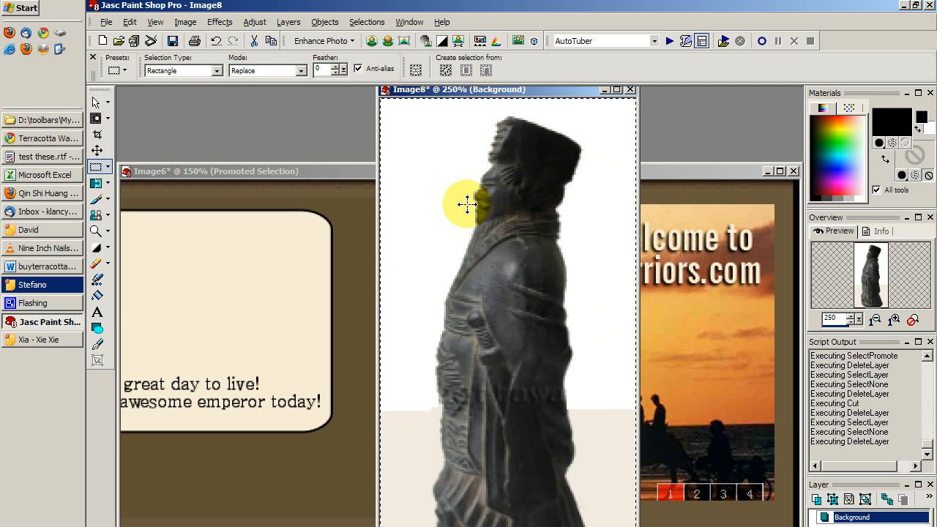
pyautogui.click(103, 293)
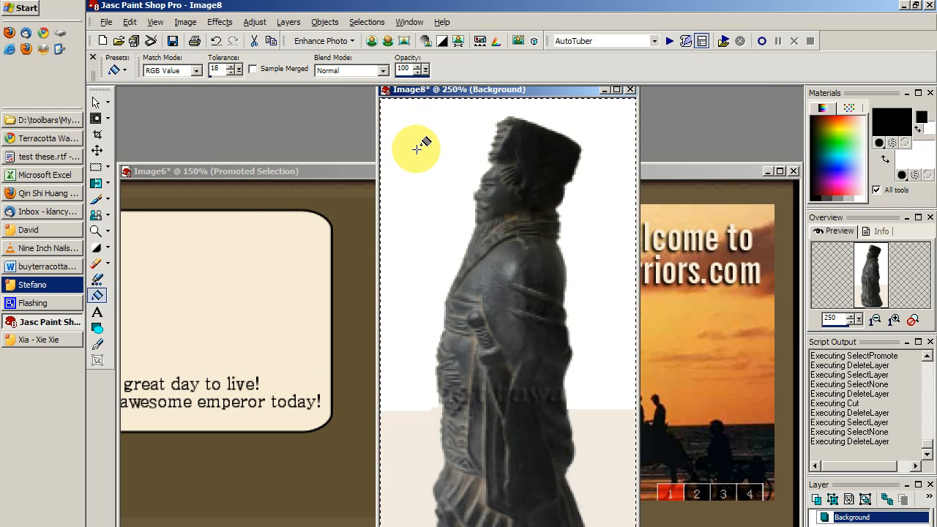
pyautogui.click(413, 483)
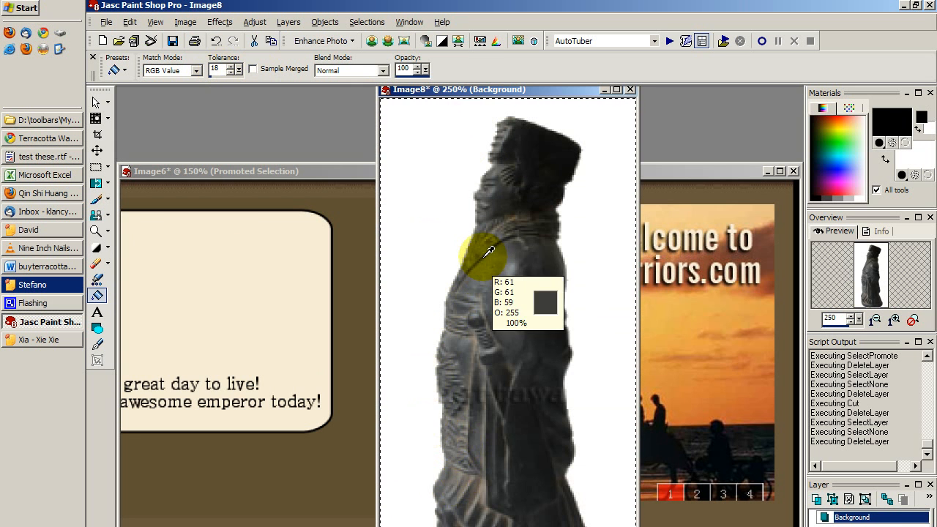
# - Paste the statue as a transparent selection over the cream box in Image6, and undo the paste
pyautogui.click(377, 174)
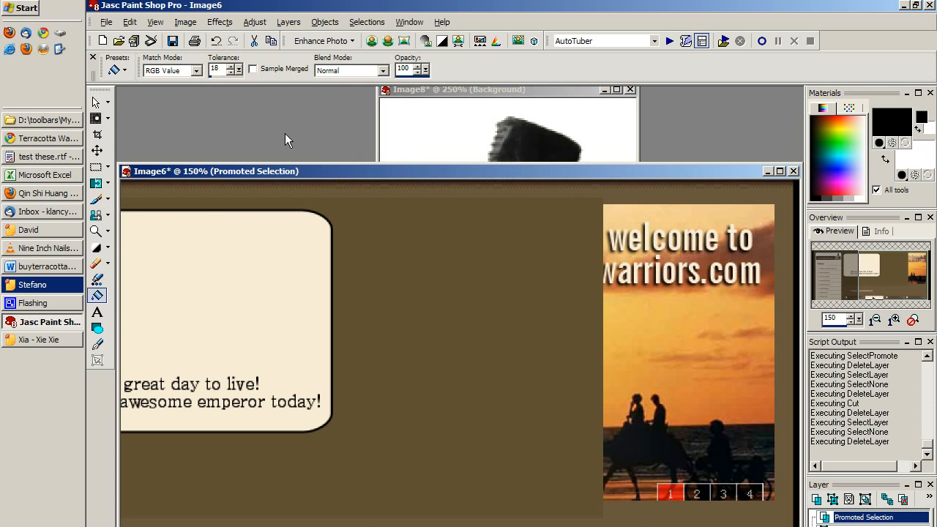
pyautogui.click(130, 23)
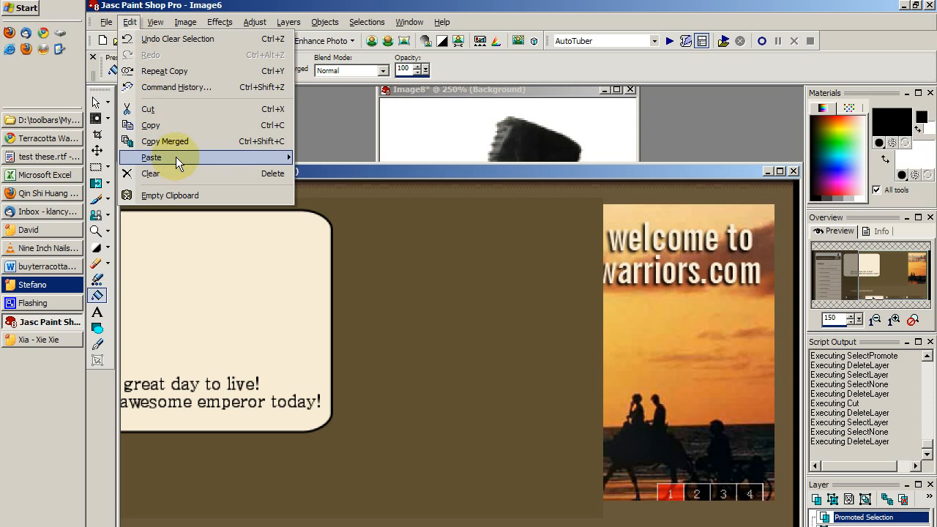
pyautogui.moveTo(176, 156)
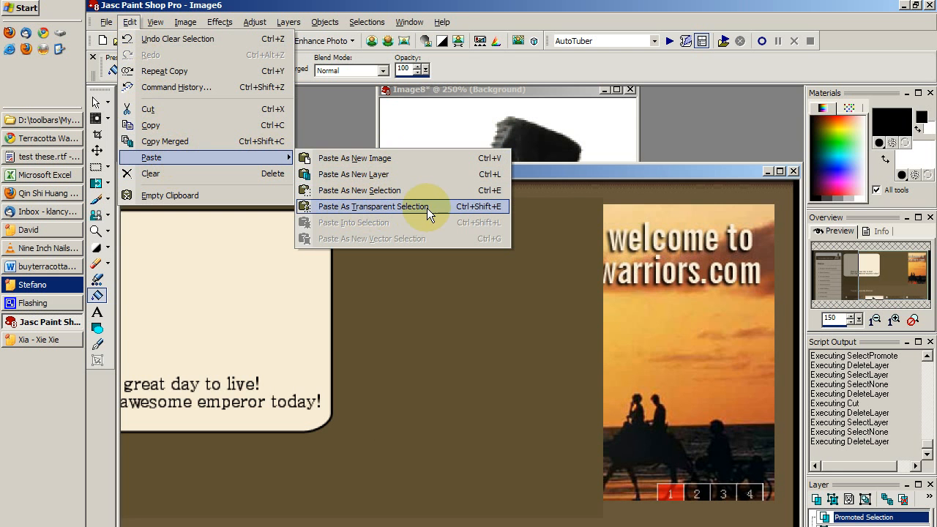
pyautogui.click(468, 209)
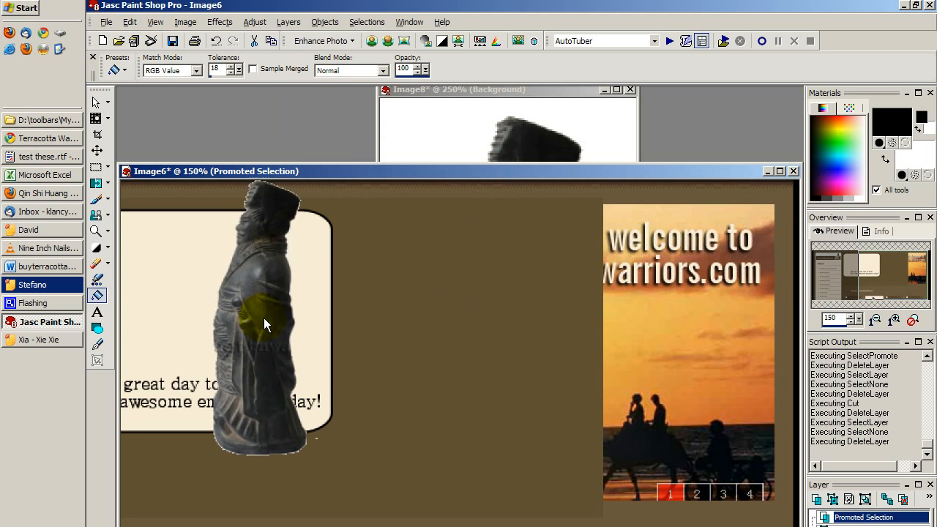
pyautogui.click(206, 322)
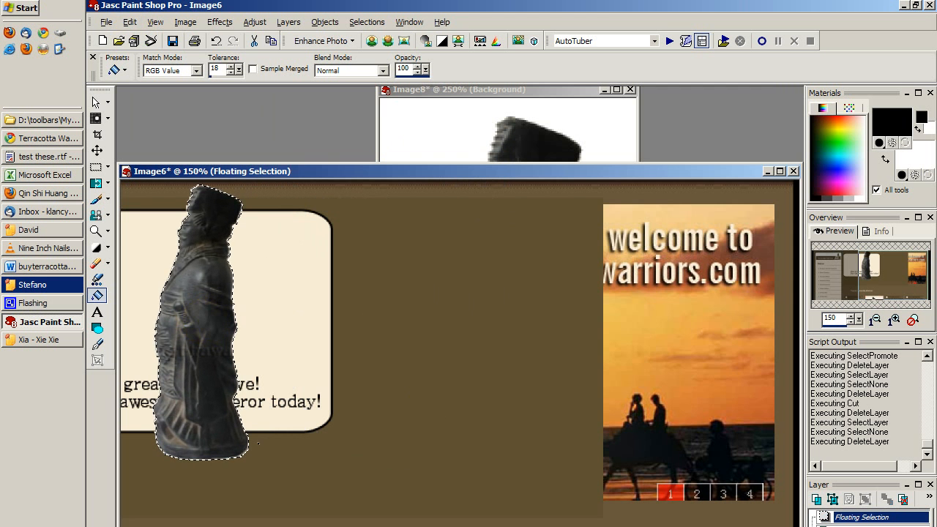
pyautogui.moveTo(496, 526); pyautogui.dragTo(317, 526)
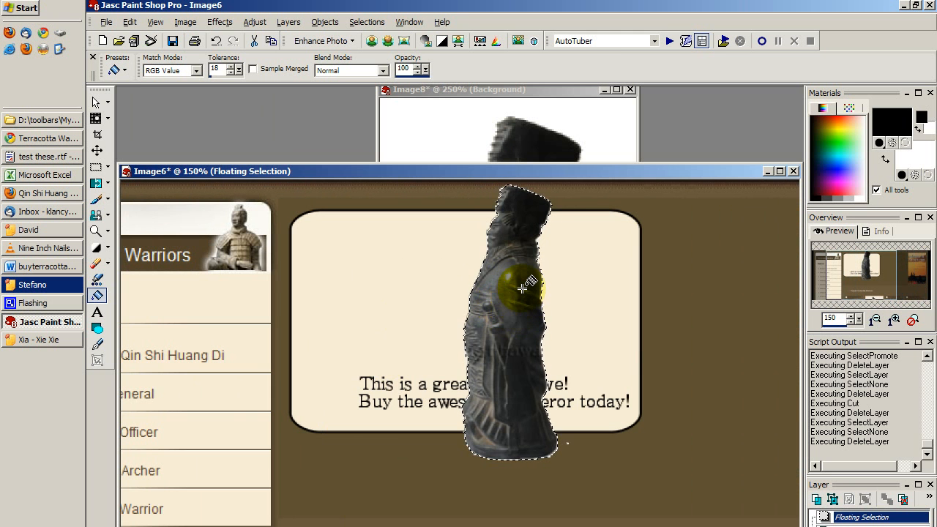
pyautogui.press('ctrl')
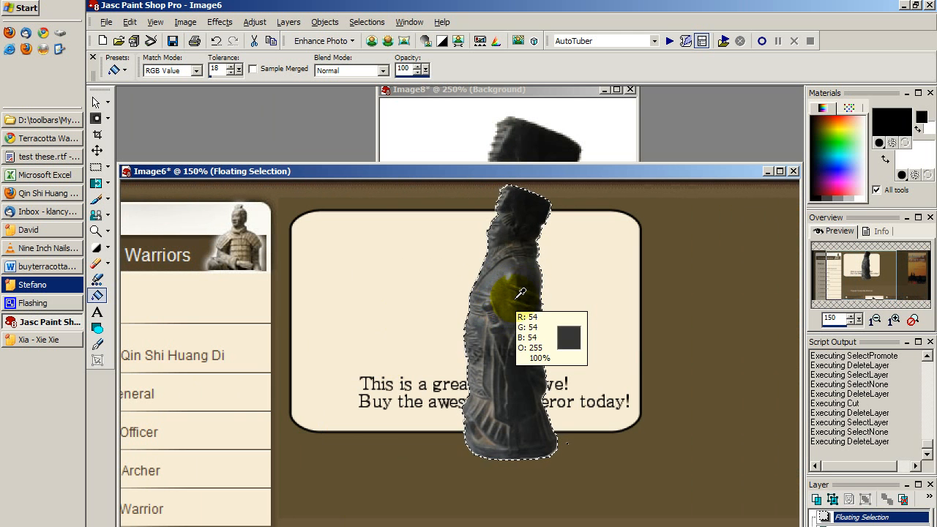
pyautogui.hotkey('ctrl', 'z')
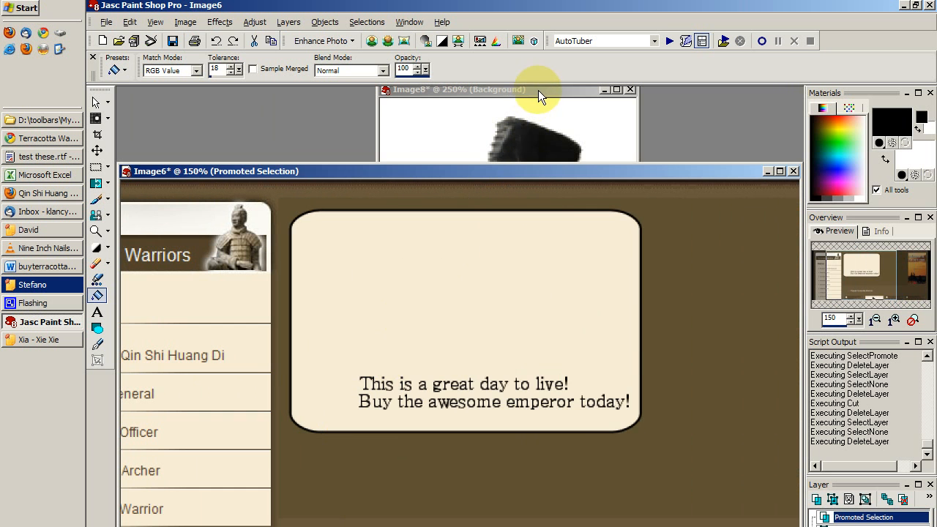
# - Return to Image8, activate the rectangular Selection tool and clear the selection around the statue picture
pyautogui.click(539, 91)
pyautogui.hotkey('ctrl', 'a')
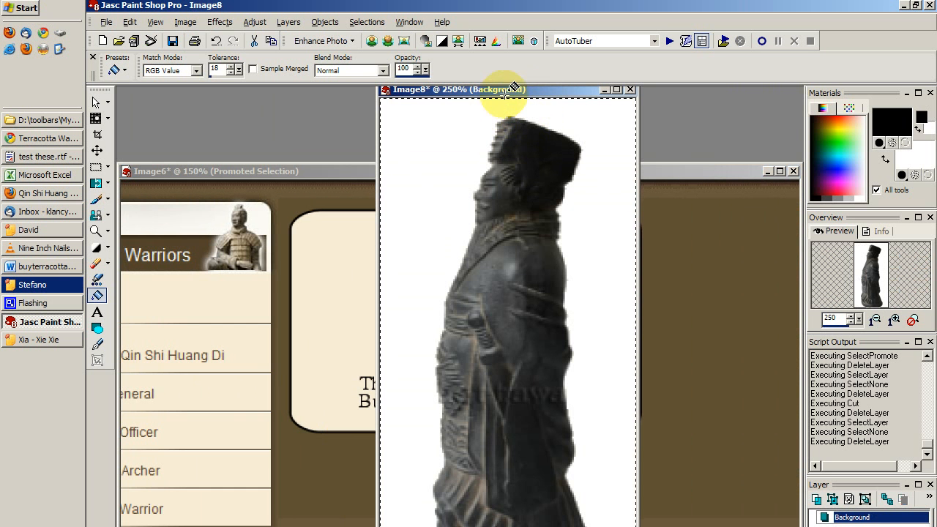
pyautogui.click(97, 167)
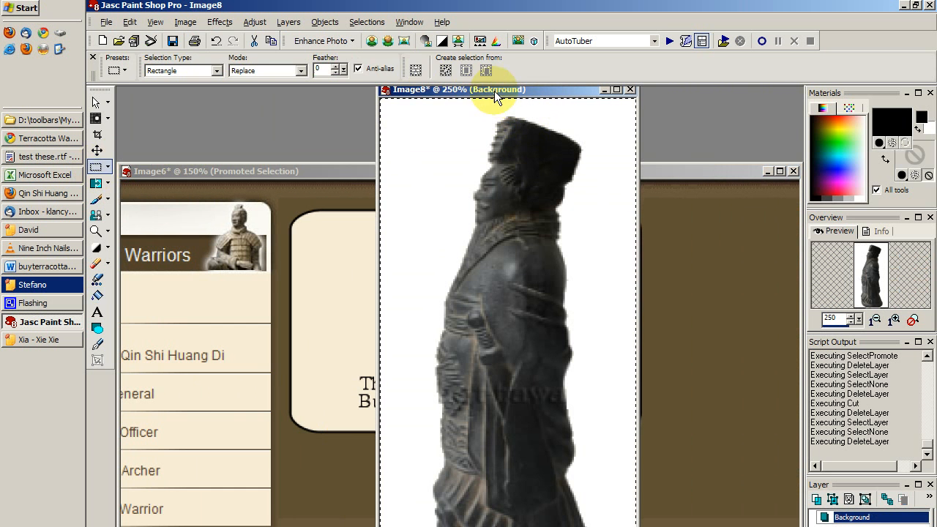
# - Examine the cleaned-up statue in Image8 at several magnifications up to 400%
pyautogui.scroll(-3, 489, 144)
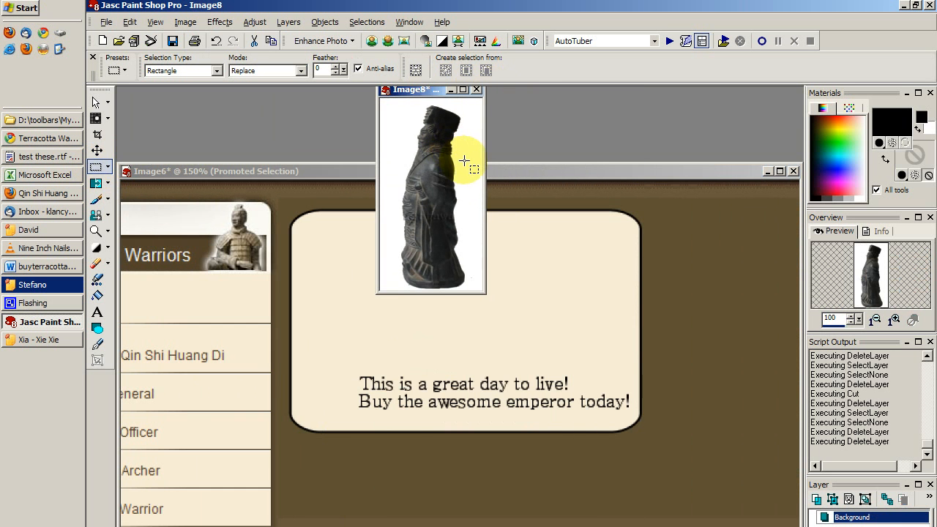
pyautogui.scroll(2, 383, 160)
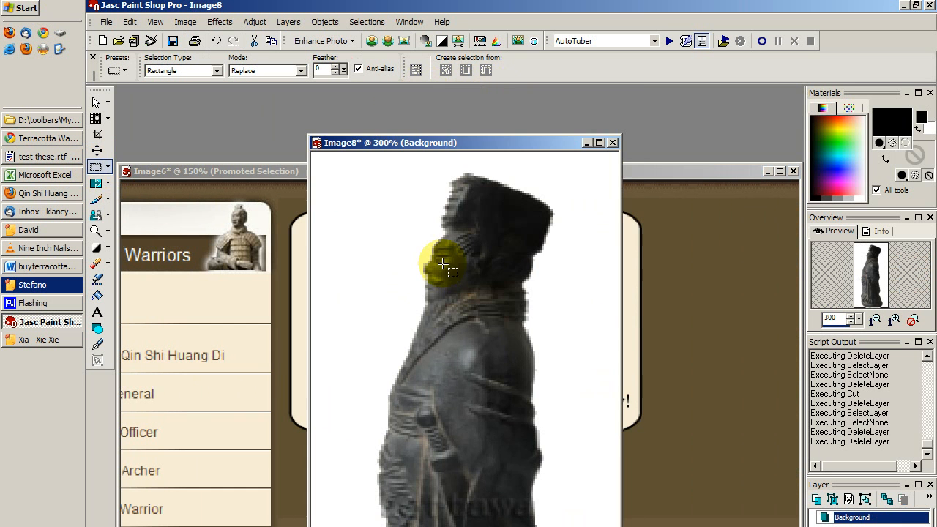
pyautogui.scroll(2, 382, 203)
pyautogui.scroll(-3, 378, 203)
pyautogui.scroll(2, 382, 203)
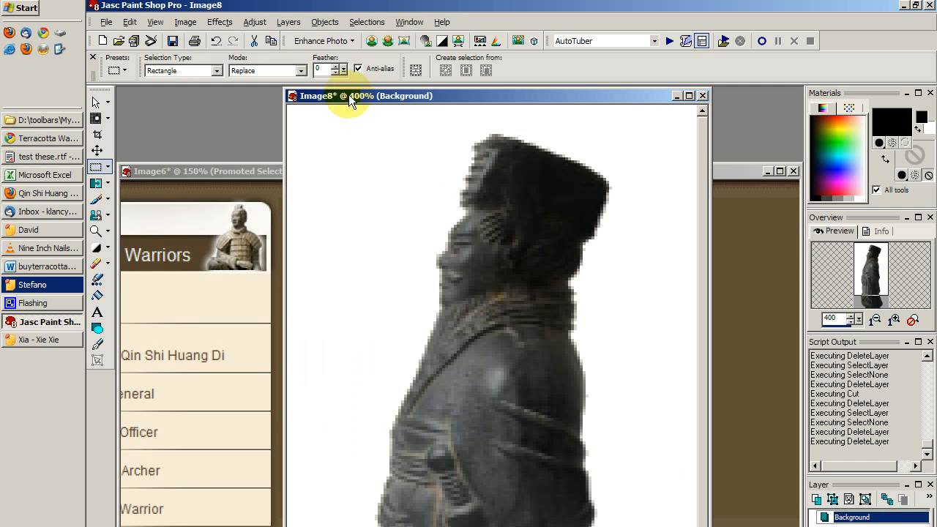
pyautogui.doubleClick(830, 318)
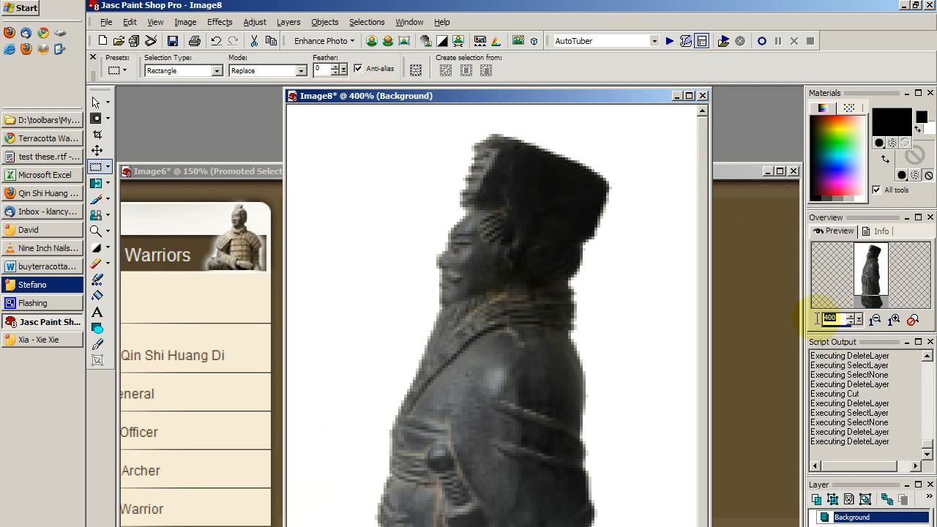
pyautogui.moveTo(579, 95); pyautogui.dragTo(657, 96)
pyautogui.scroll(-5, 546, 220)
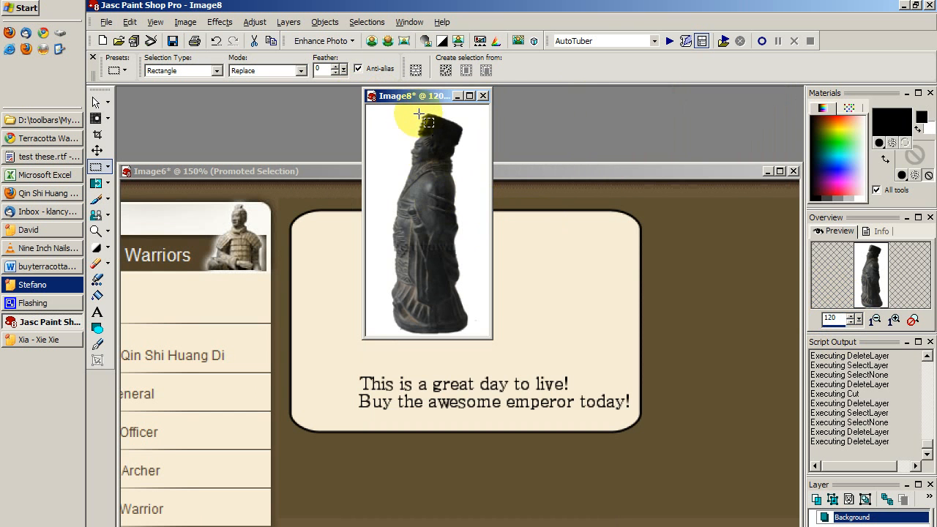
# - Hold the statue picture over the cream box and compare their sizes at 120%, 100% and 80% zoom
pyautogui.moveTo(420, 96); pyautogui.dragTo(354, 217)
pyautogui.scroll(-1, 376, 247)
pyautogui.scroll(1, 368, 265)
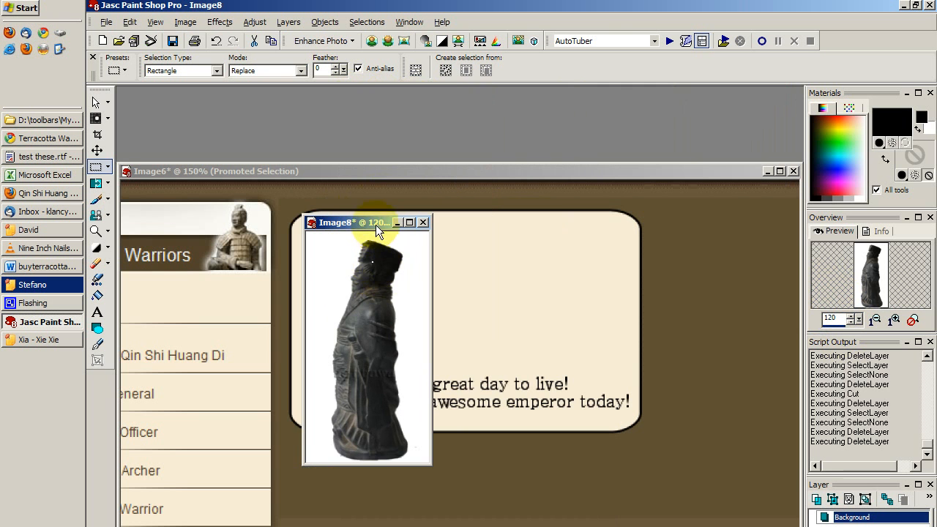
pyautogui.scroll(-1, 355, 271)
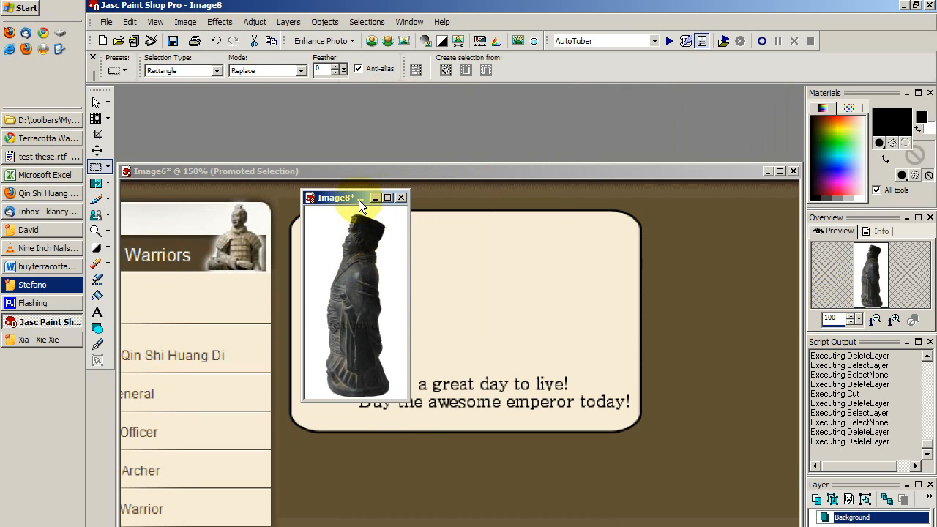
pyautogui.moveTo(359, 201); pyautogui.dragTo(347, 259)
pyautogui.scroll(-1, 379, 261)
pyautogui.click(372, 268)
pyautogui.click(370, 296)
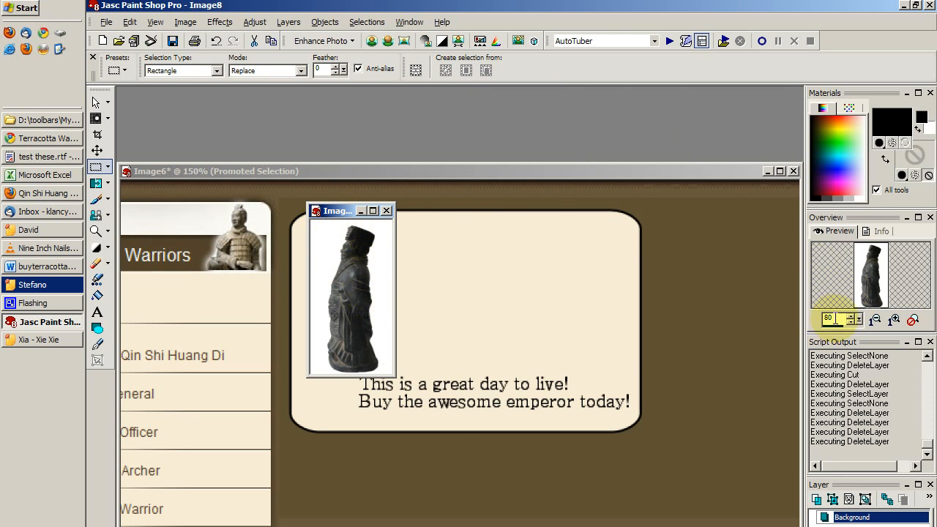
pyautogui.moveTo(836, 319); pyautogui.dragTo(817, 318)
pyautogui.click(839, 319)
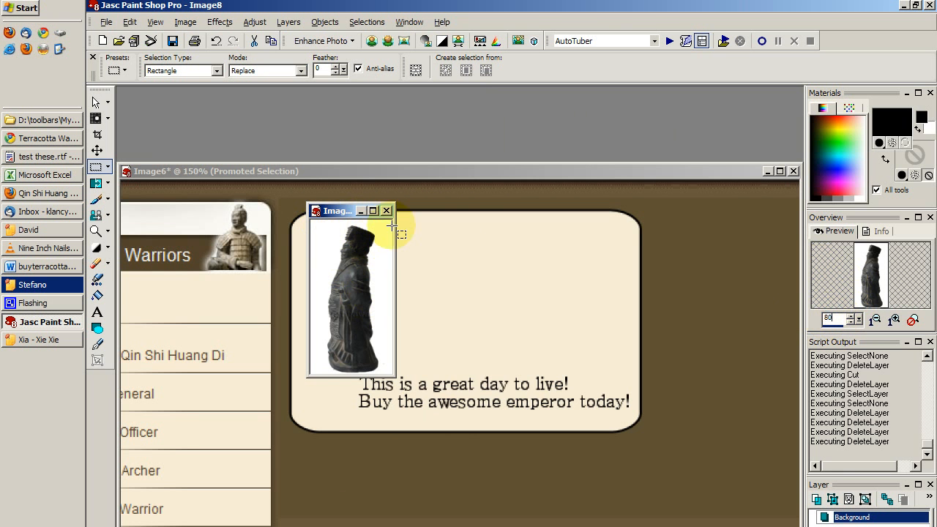
pyautogui.moveTo(339, 215); pyautogui.dragTo(322, 160)
pyautogui.scroll(2, 373, 196)
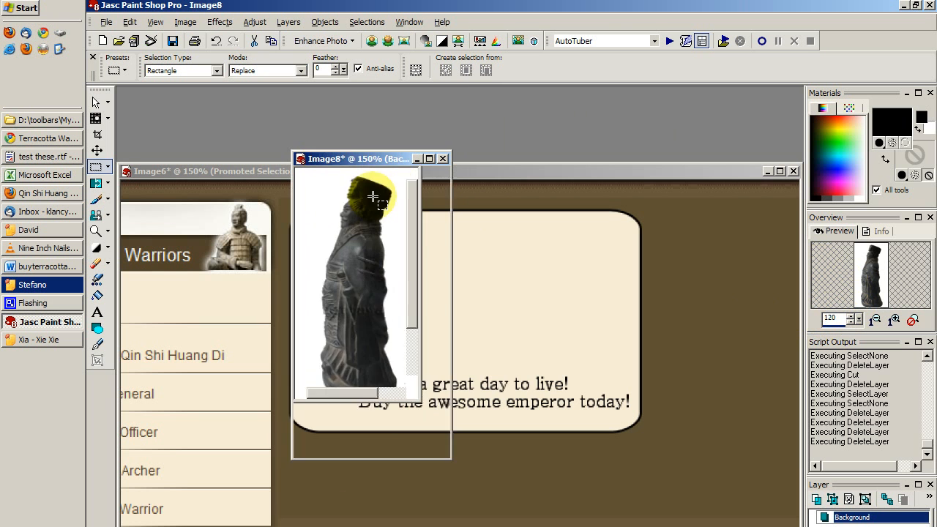
pyautogui.scroll(-1, 373, 197)
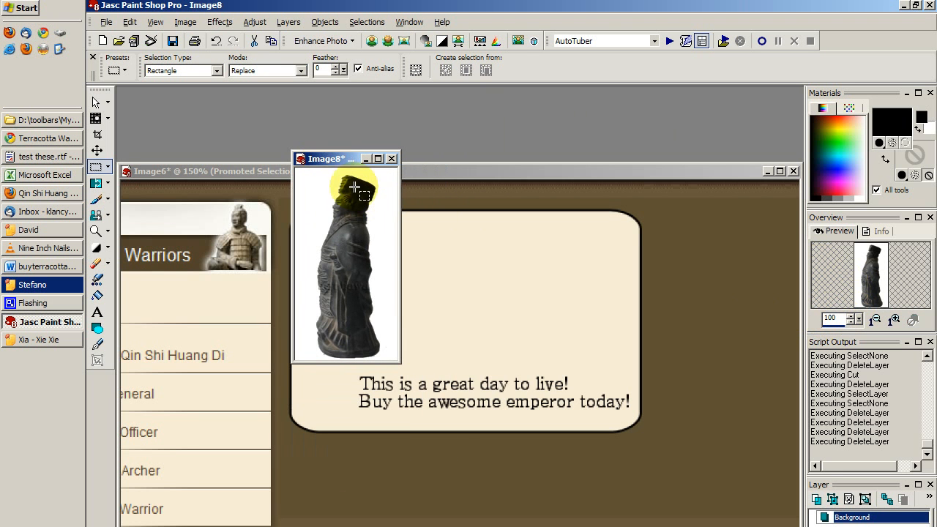
# - Resize the statue picture to 80 percent of its width and height with the aspect ratio locked
pyautogui.click(132, 23)
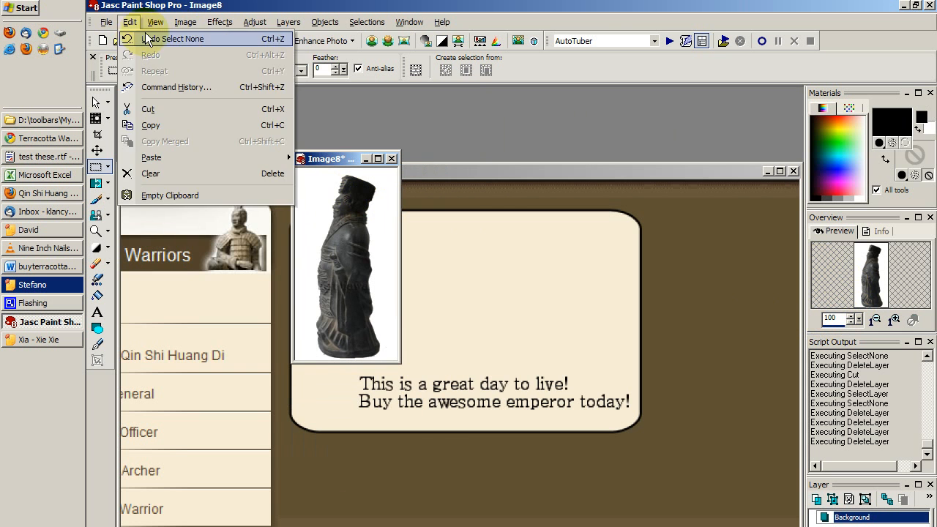
pyautogui.moveTo(189, 27)
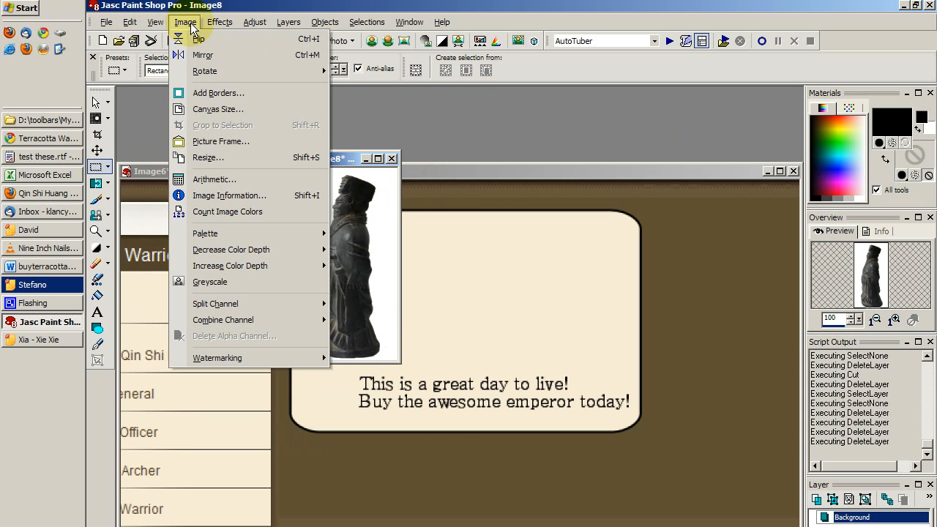
pyautogui.click(229, 155)
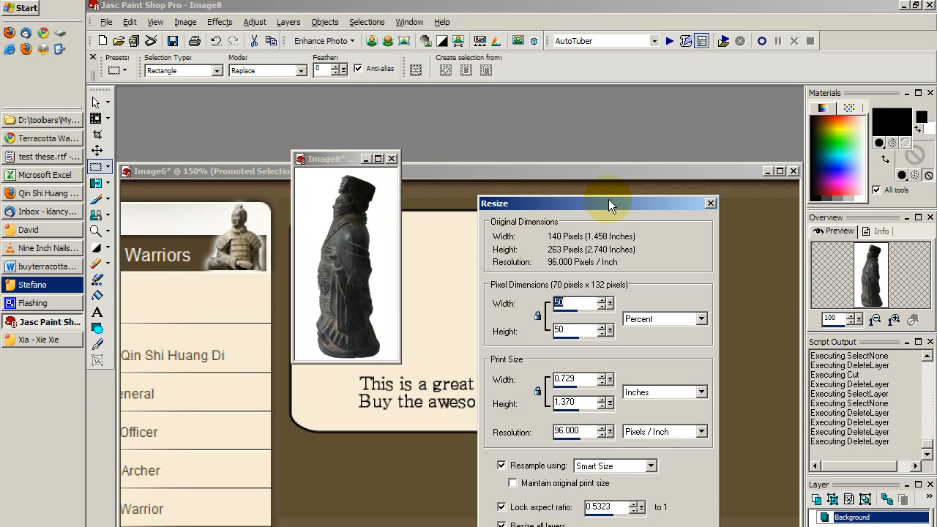
pyautogui.moveTo(608, 199); pyautogui.dragTo(529, 83)
pyautogui.click(498, 189)
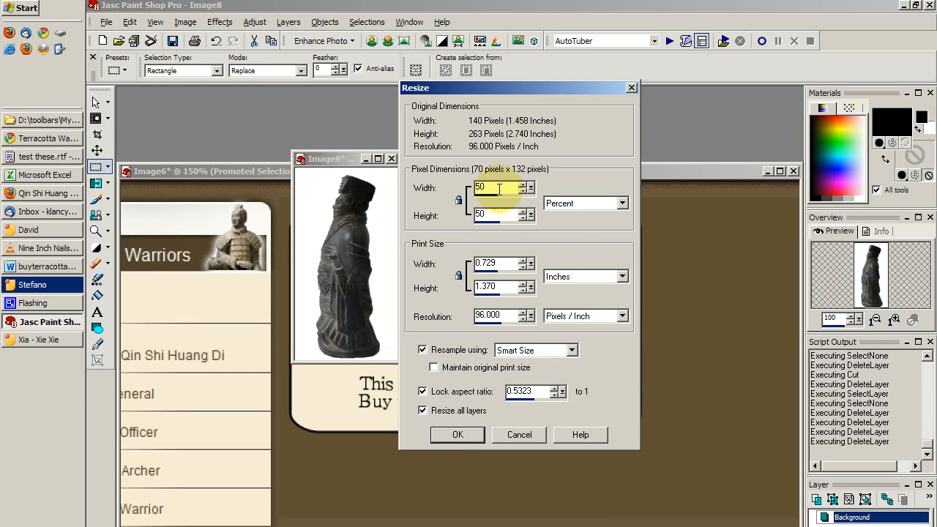
pyautogui.doubleClick(499, 189)
pyautogui.write('80')
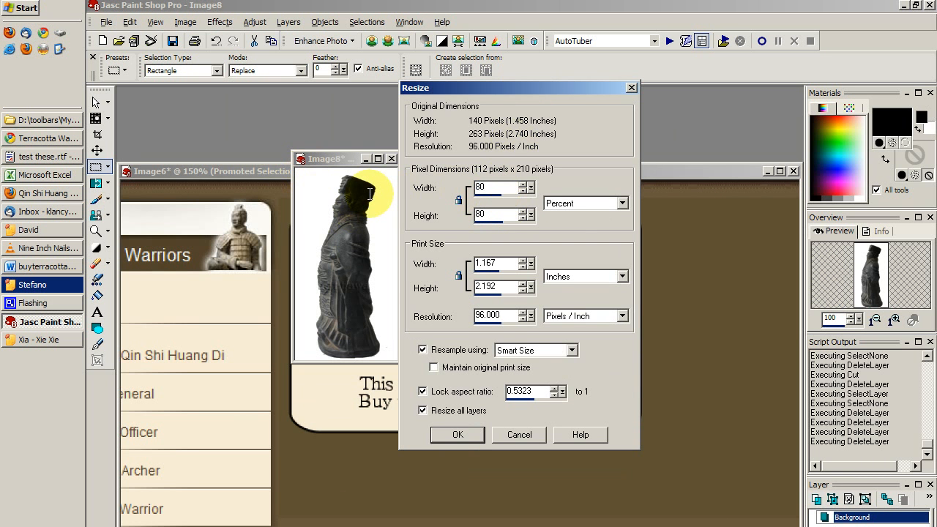
pyautogui.click(456, 435)
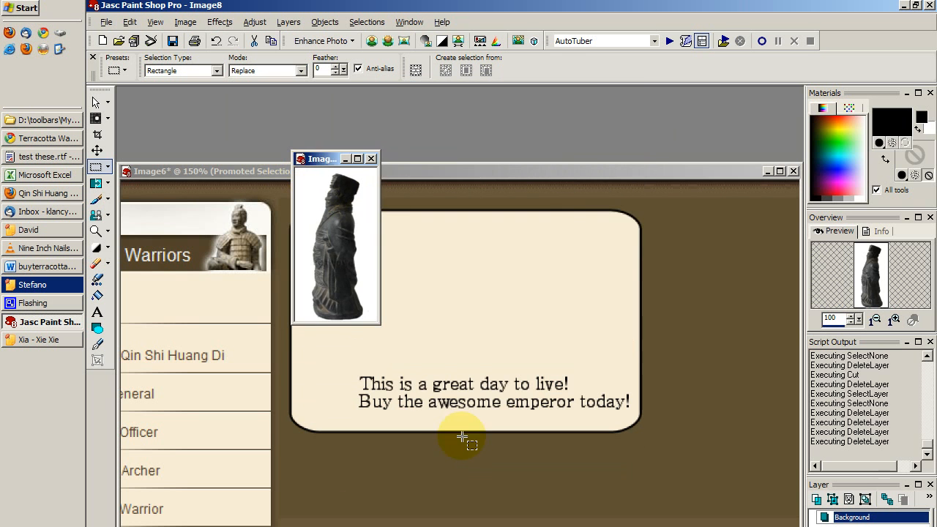
# - Copy the resized statue, paste it as a transparent selection at the left side of Image6's cream box, and delete it
pyautogui.moveTo(326, 161); pyautogui.dragTo(606, 114)
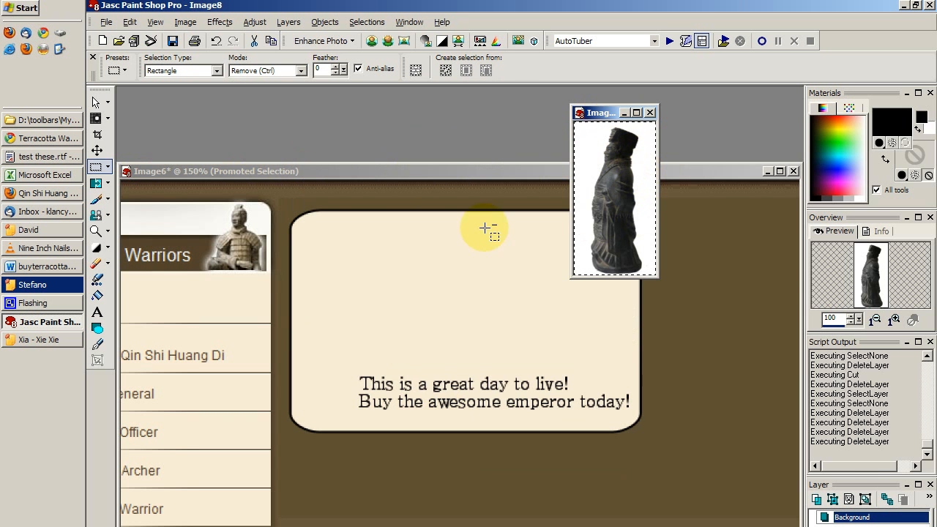
pyautogui.click(444, 172)
pyautogui.hotkey('ctrl', 'e')
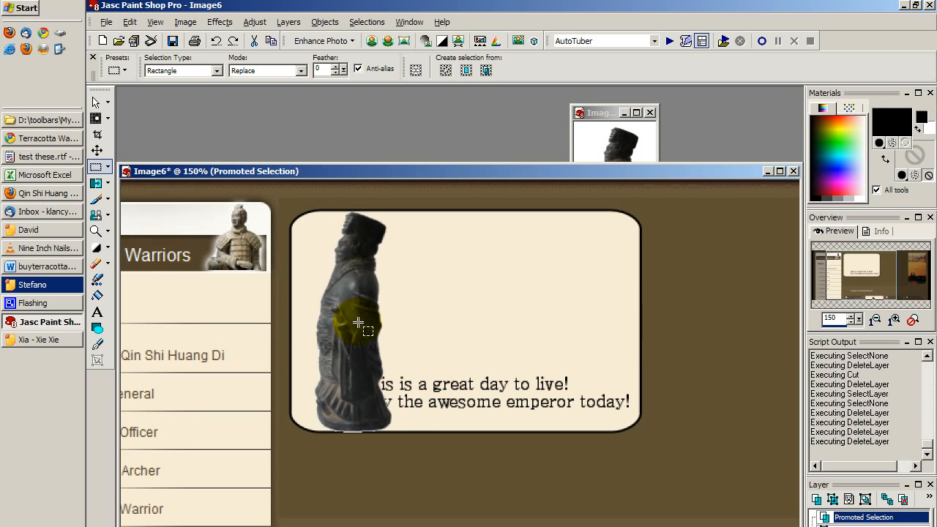
pyautogui.click(355, 321)
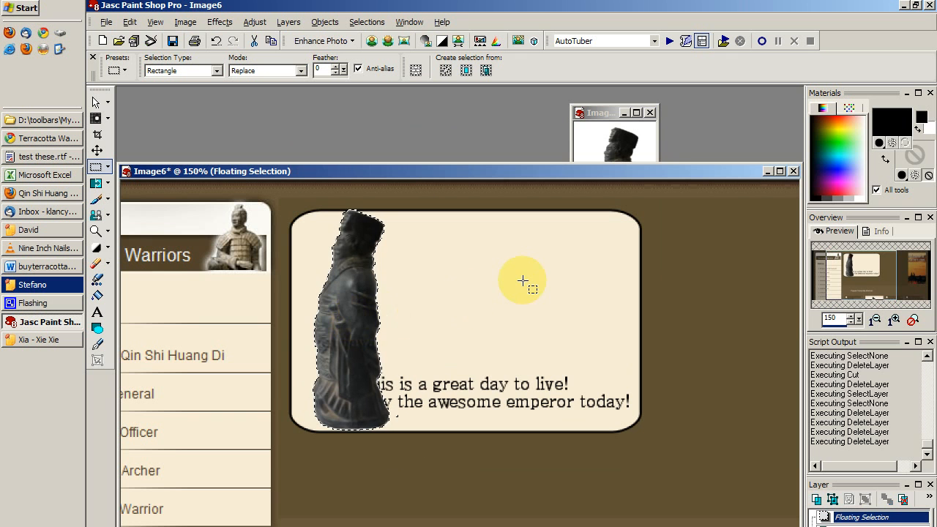
pyautogui.press('Delete')
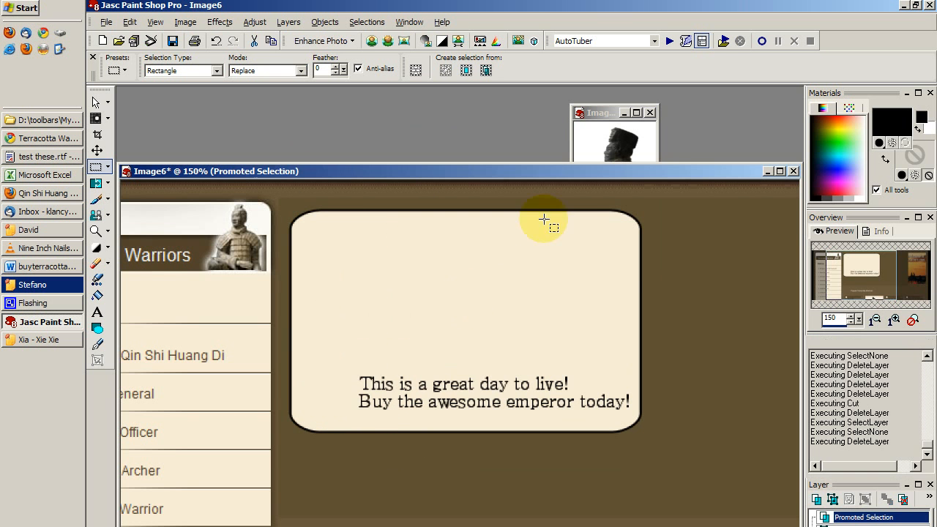
# - Preview the statue picture at 80% zoom, restore it to 100%, and return to Image6
pyautogui.click(598, 114)
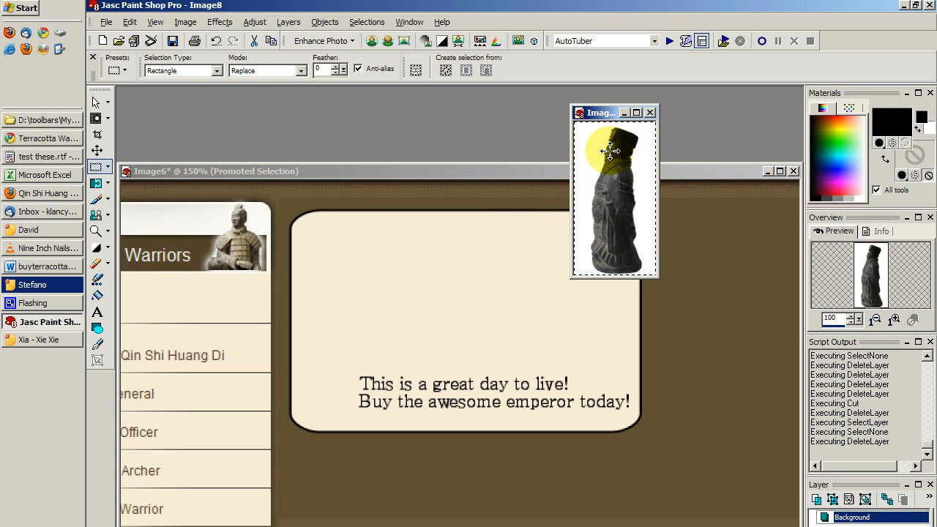
pyautogui.scroll(-1, 610, 150)
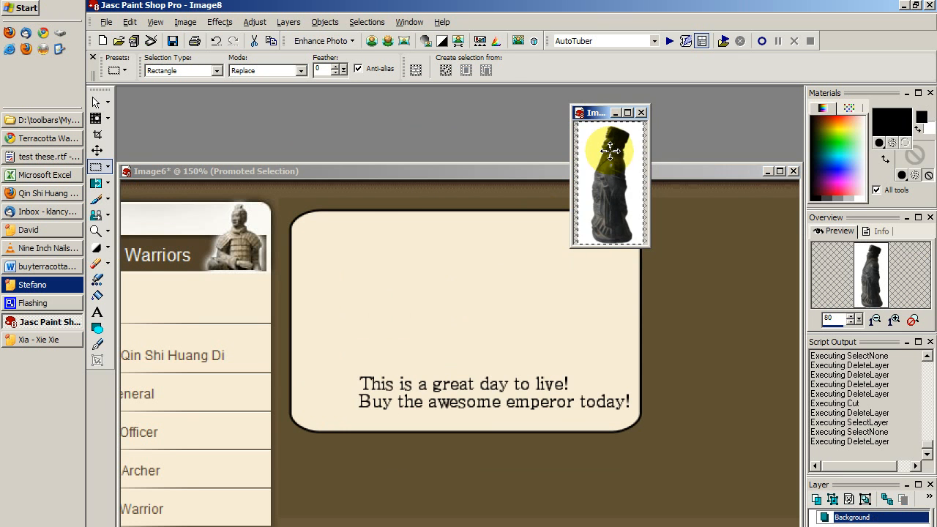
pyautogui.moveTo(605, 115); pyautogui.dragTo(649, 112)
pyautogui.scroll(1, 330, 247)
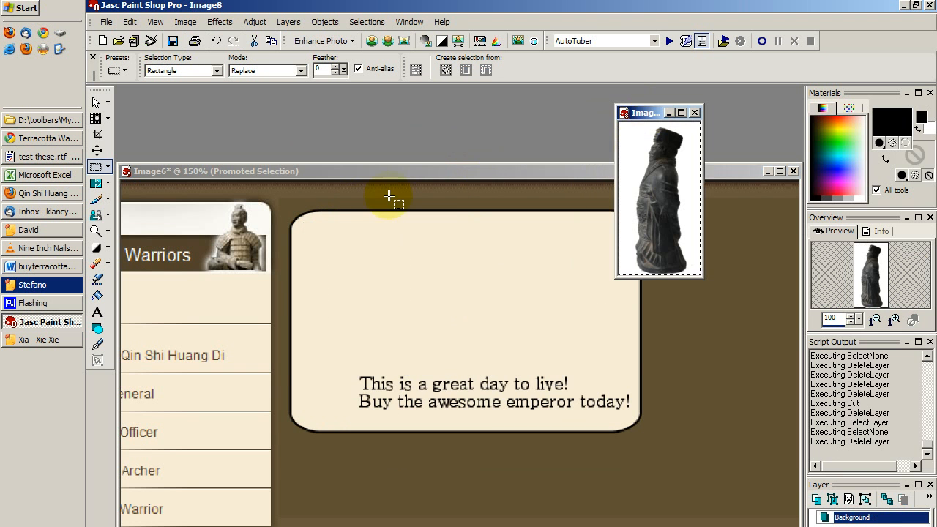
pyautogui.click(395, 174)
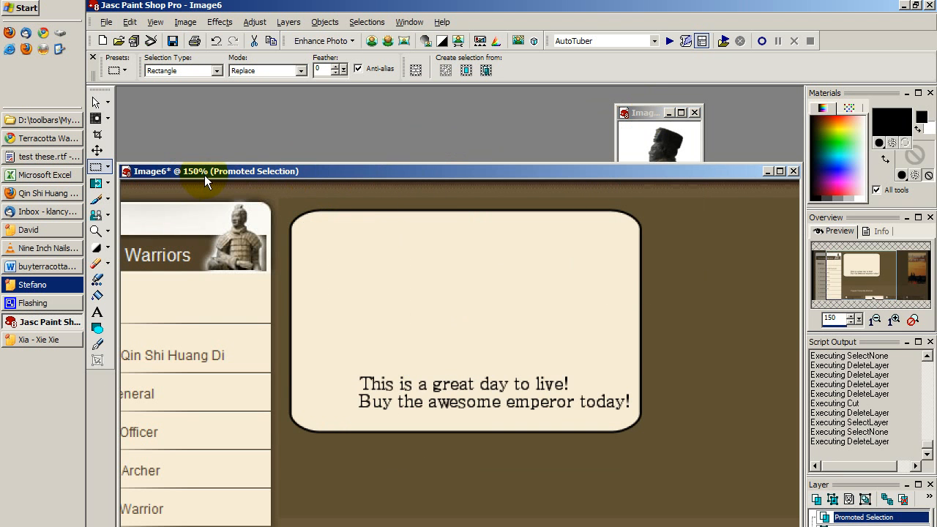
# - Compare the statue picture with Image6's cream box at 100% and 80% zoom, and move it clear of the box
pyautogui.scroll(-3, 204, 182)
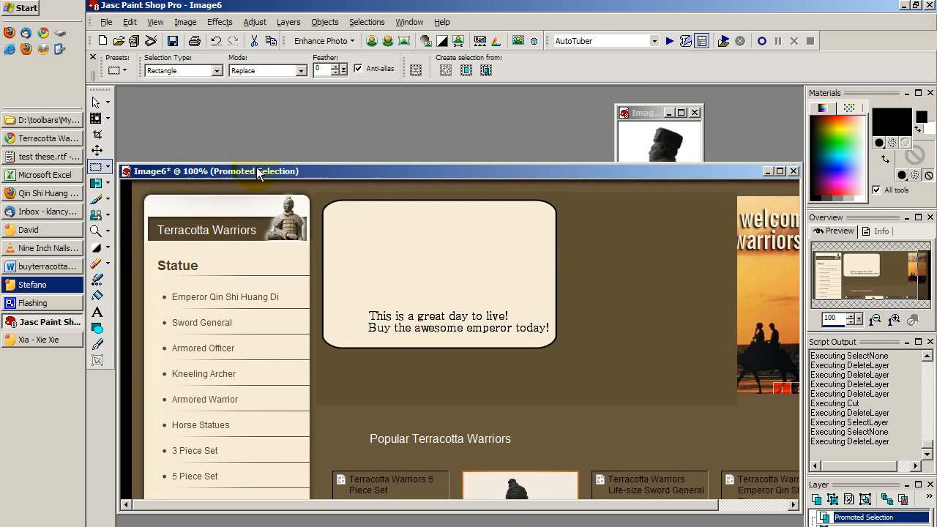
pyautogui.moveTo(312, 286); pyautogui.dragTo(312, 286)
pyautogui.moveTo(645, 110); pyautogui.dragTo(434, 315)
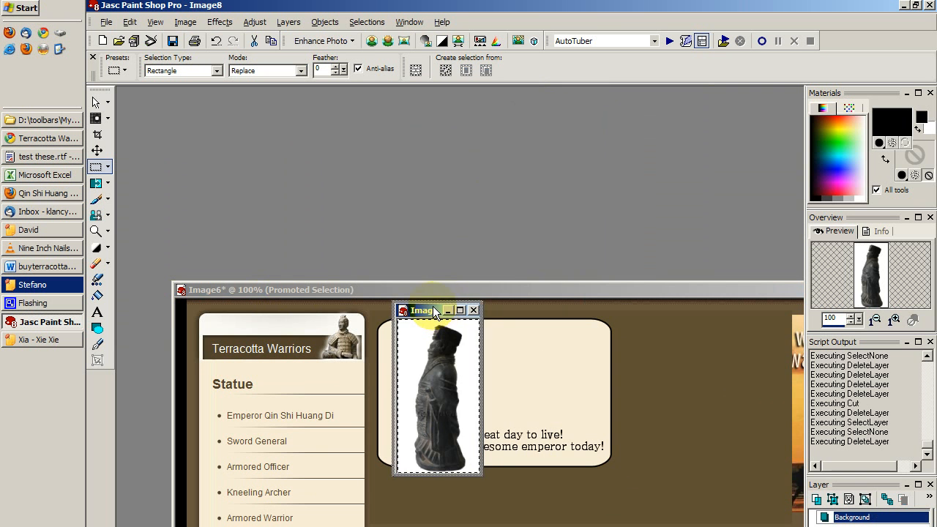
pyautogui.scroll(-1, 467, 351)
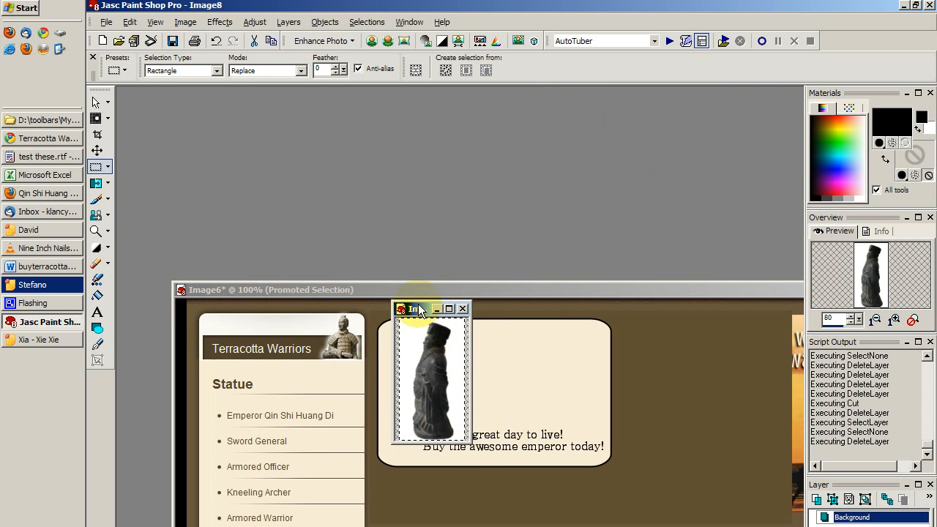
pyautogui.moveTo(418, 309); pyautogui.dragTo(403, 112)
pyautogui.scroll(1, 416, 152)
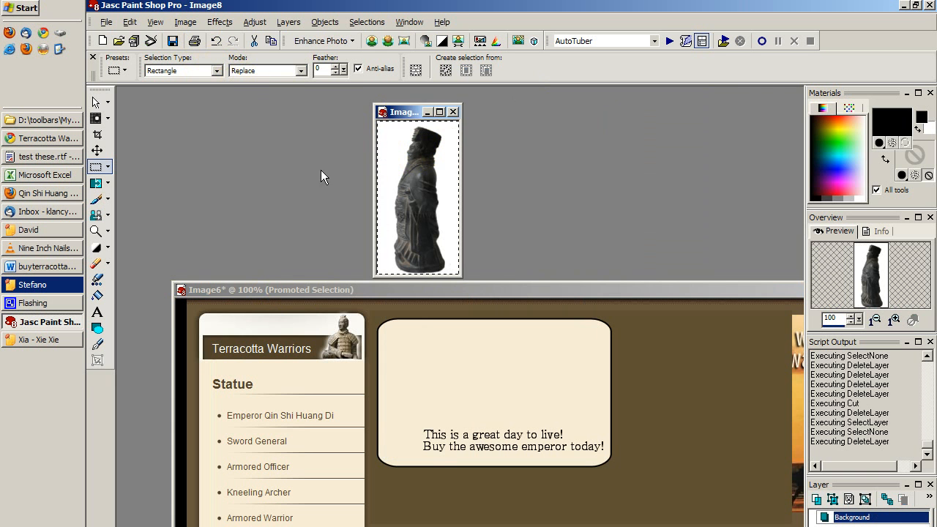
# - Resize the statue picture to 80 percent of its width and height with the aspect ratio locked
pyautogui.click(185, 22)
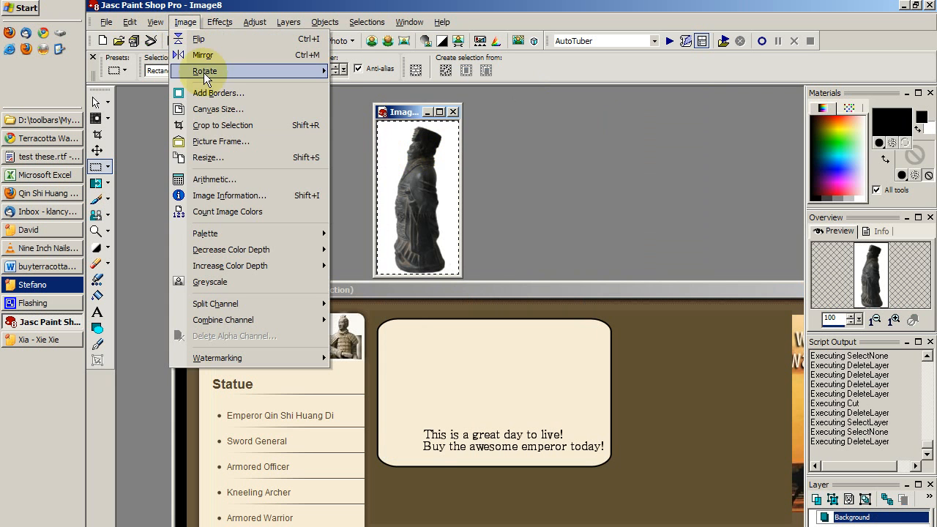
pyautogui.click(292, 161)
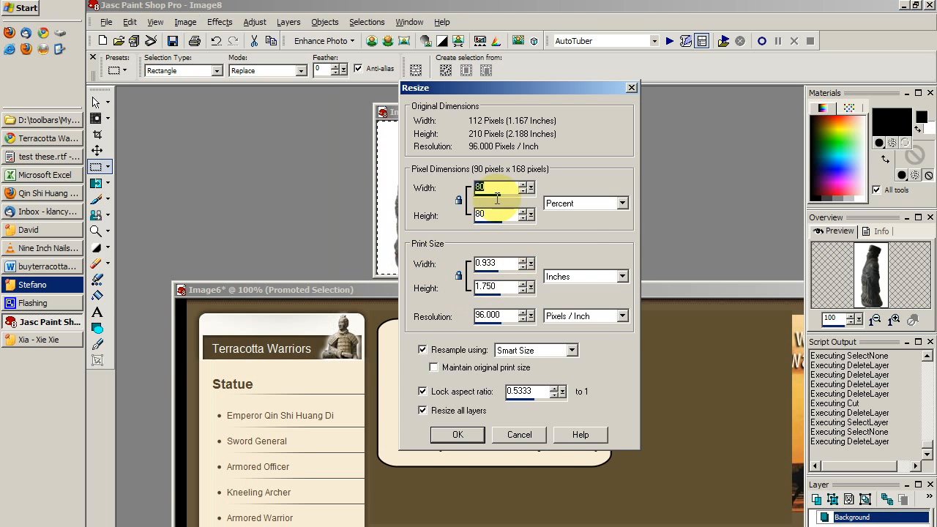
pyautogui.click(457, 434)
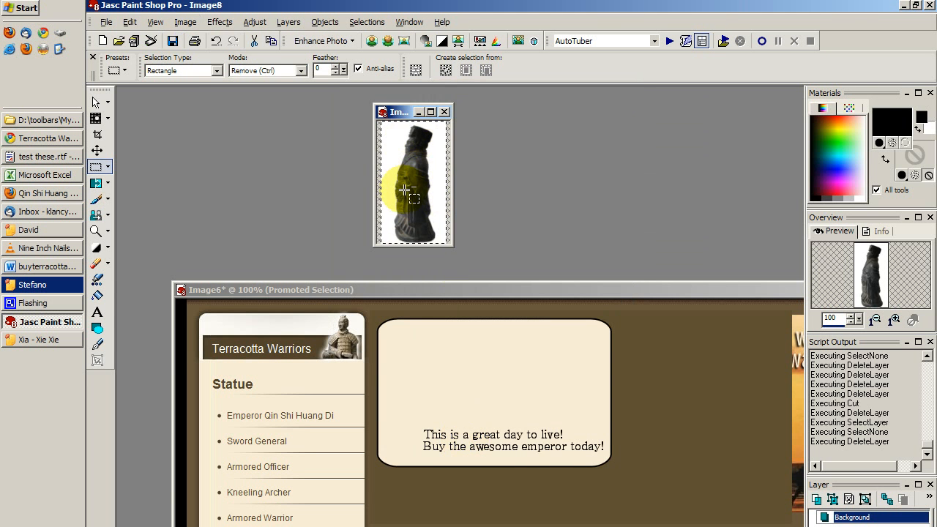
# - Try placing the resized statue as a transparent selection inside Image6's cream box, beside the caption text, and remove it
pyautogui.click(489, 289)
pyautogui.press('shift')
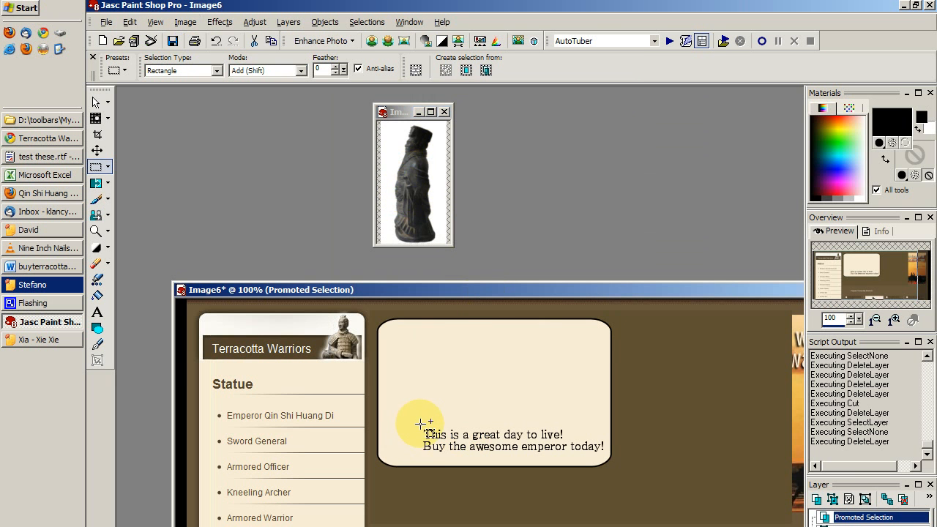
pyautogui.hotkey('ctrl', 'shift', 'e')
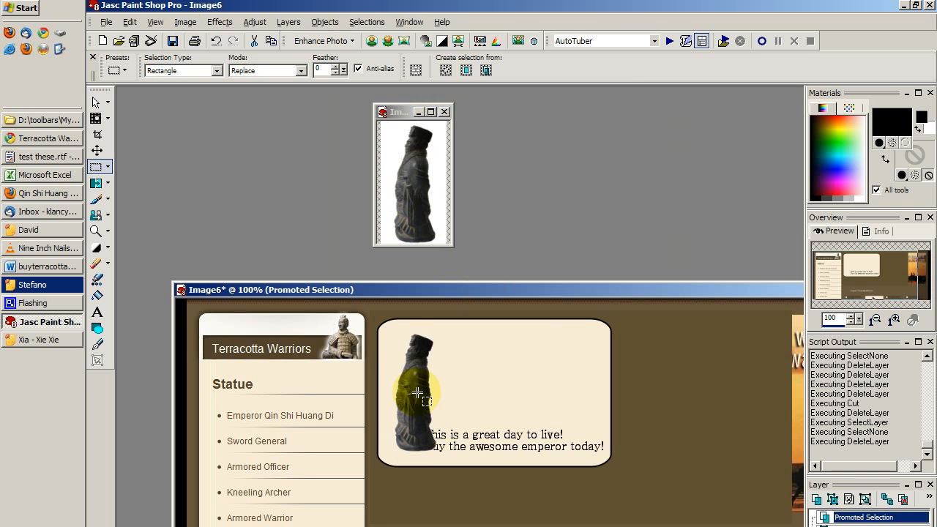
pyautogui.click(413, 390)
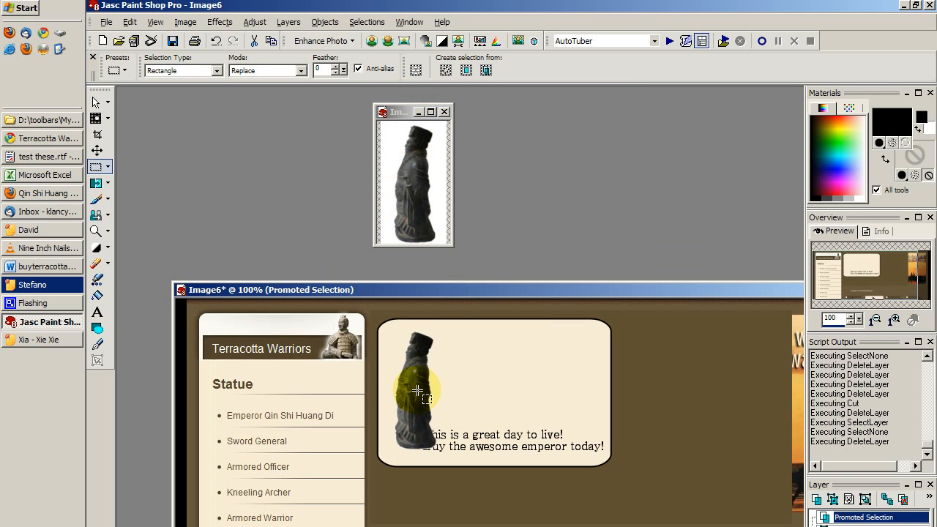
pyautogui.click(517, 368)
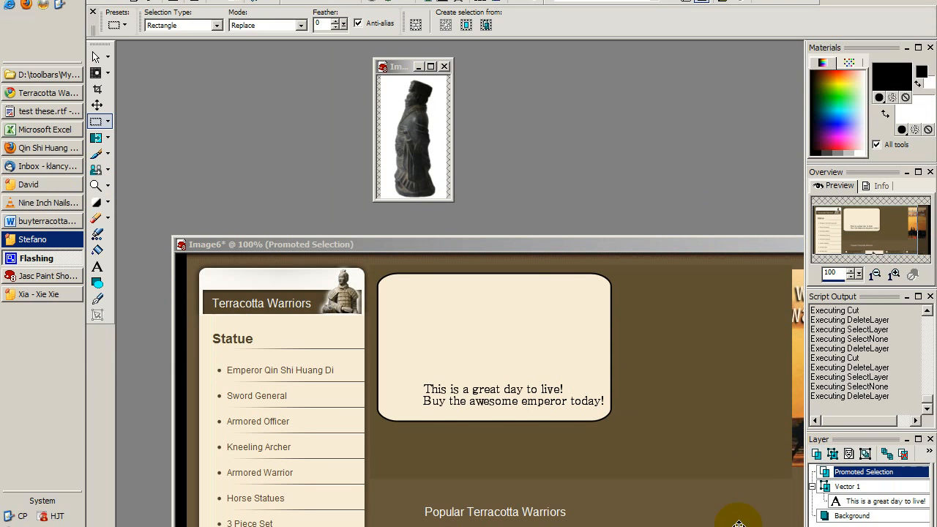
pyautogui.click(862, 505)
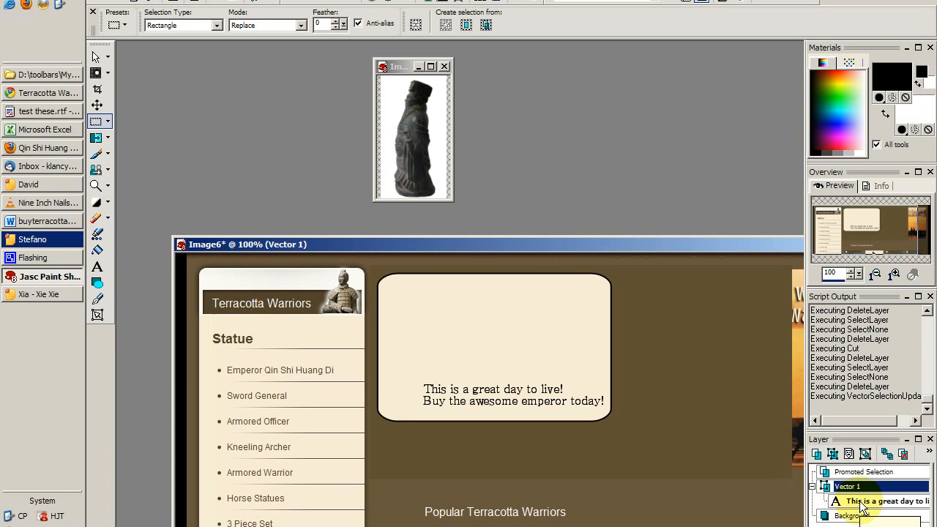
pyautogui.click(97, 266)
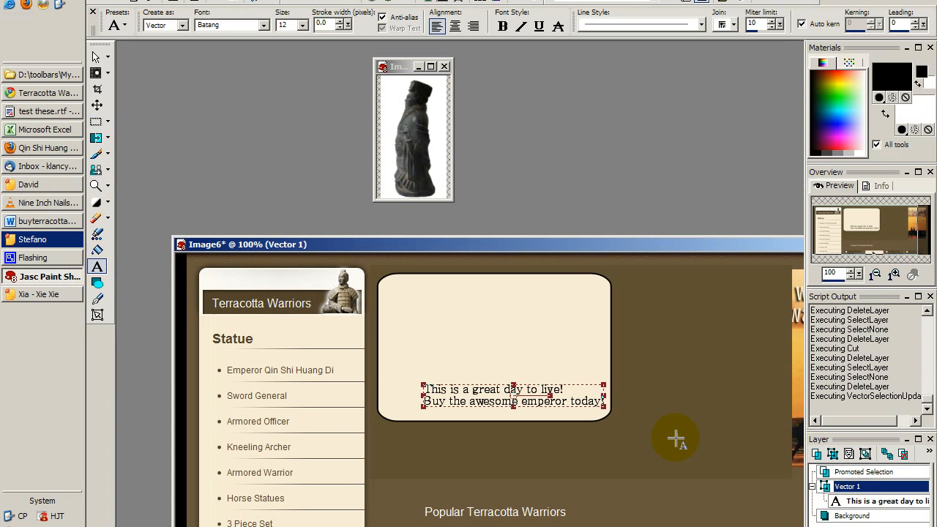
pyautogui.doubleClick(849, 501)
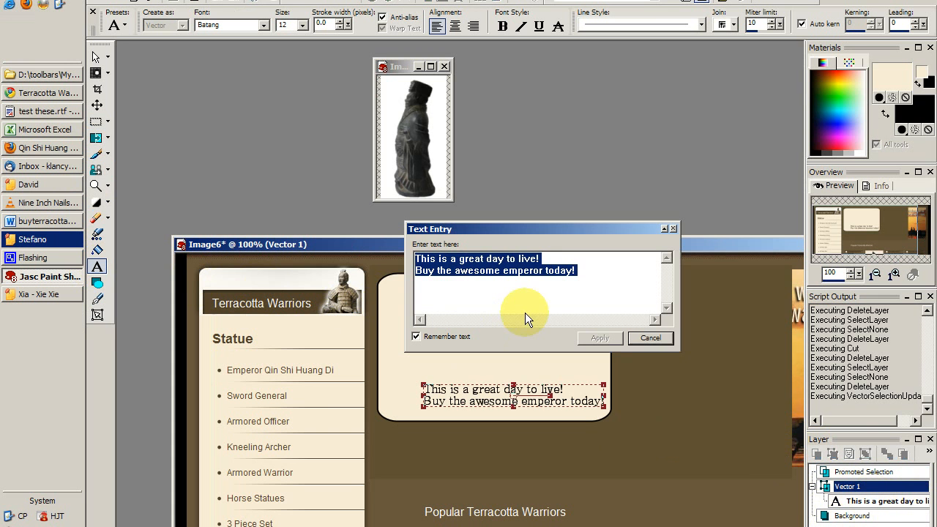
pyautogui.moveTo(567, 226); pyautogui.dragTo(618, 163)
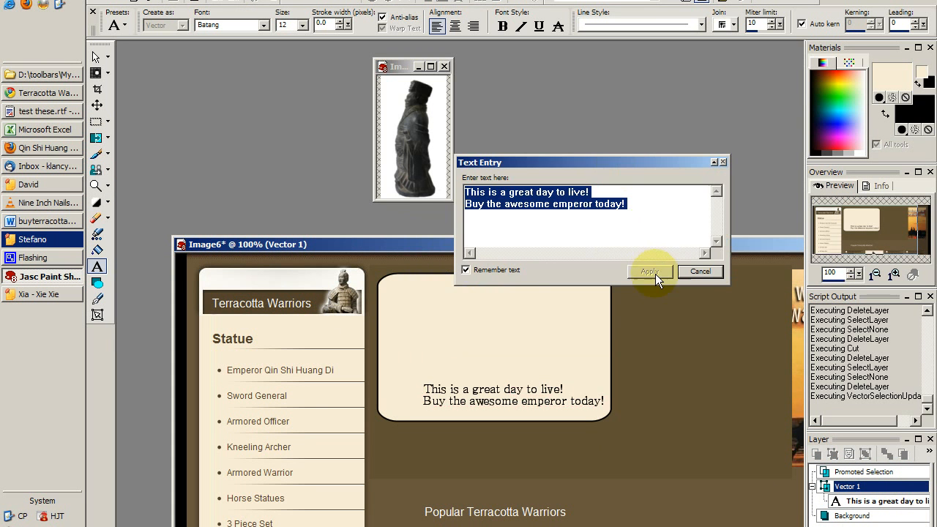
pyautogui.click(699, 272)
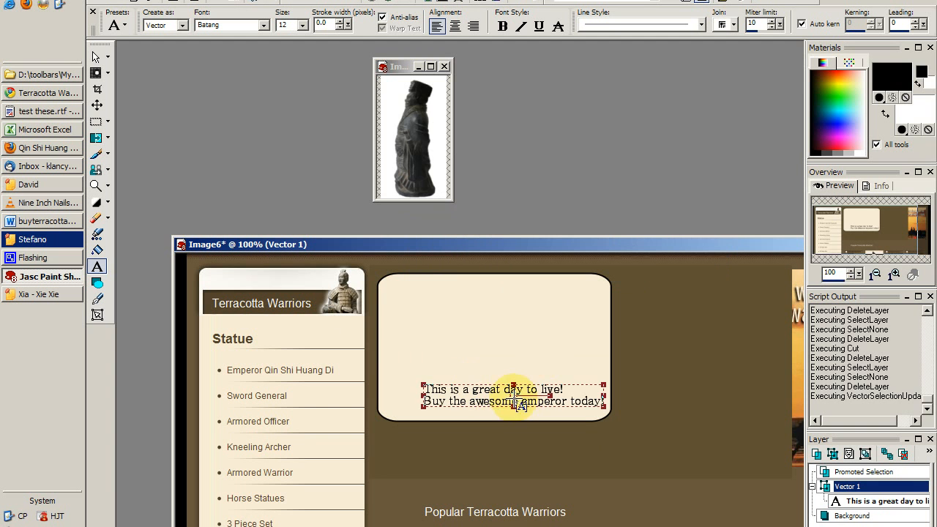
# - Move the vector caption above its copy on the background and cut it from the Vector 1 layer
pyautogui.moveTo(518, 403); pyautogui.dragTo(511, 358)
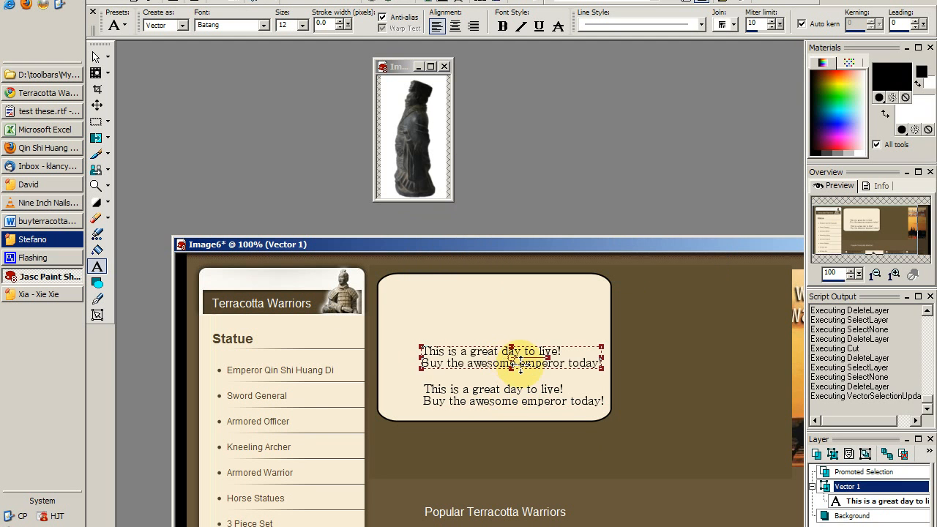
pyautogui.hotkey('ctrl', 'x')
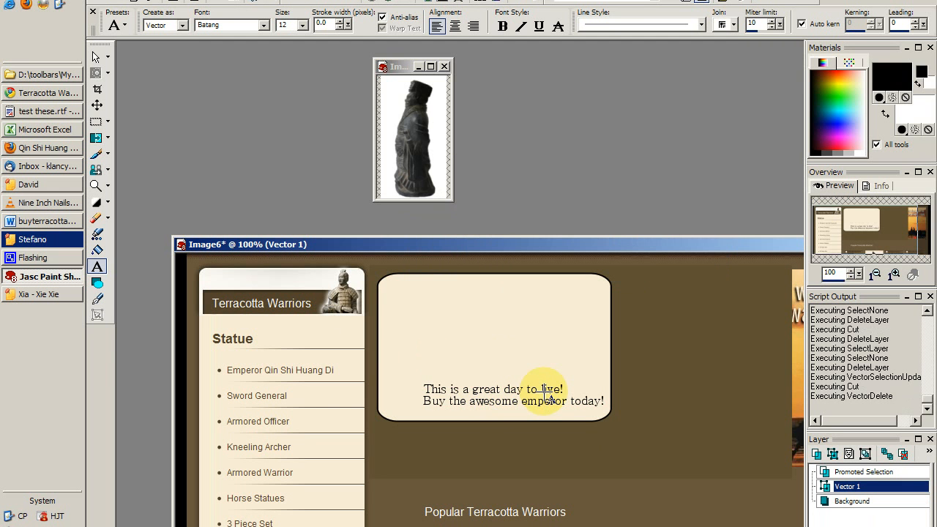
pyautogui.hotkey('ctrl', 'z')
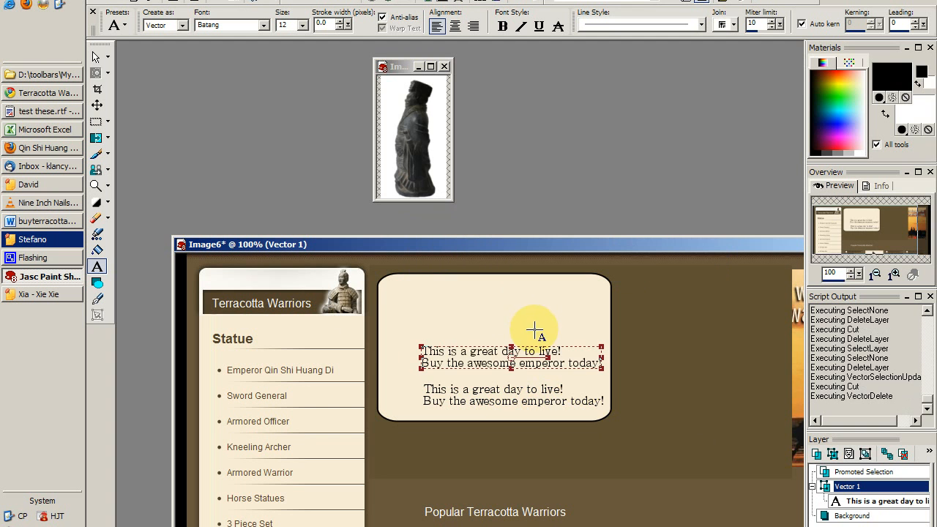
pyautogui.hotkey('ctrl', 'x')
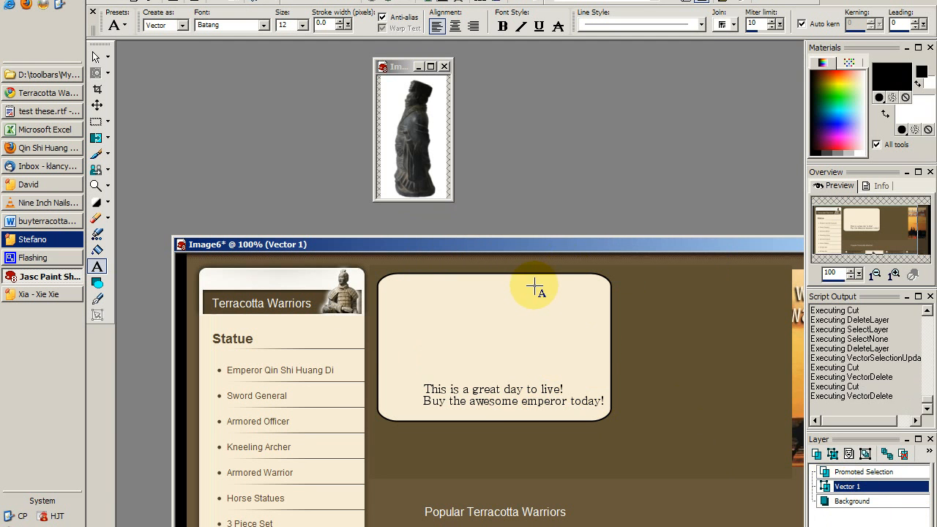
# - Merge all of Image6's layers into a single flattened background
pyautogui.click(262, 3)
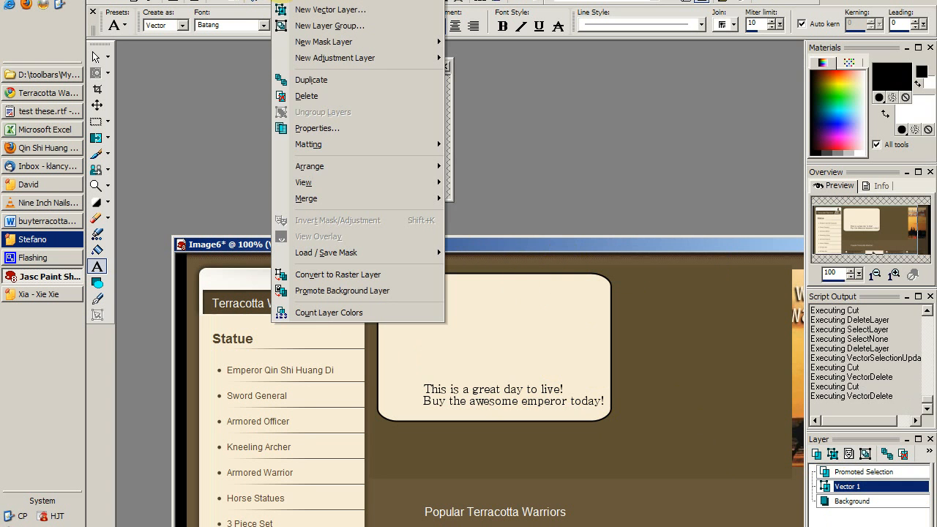
pyautogui.moveTo(351, 199)
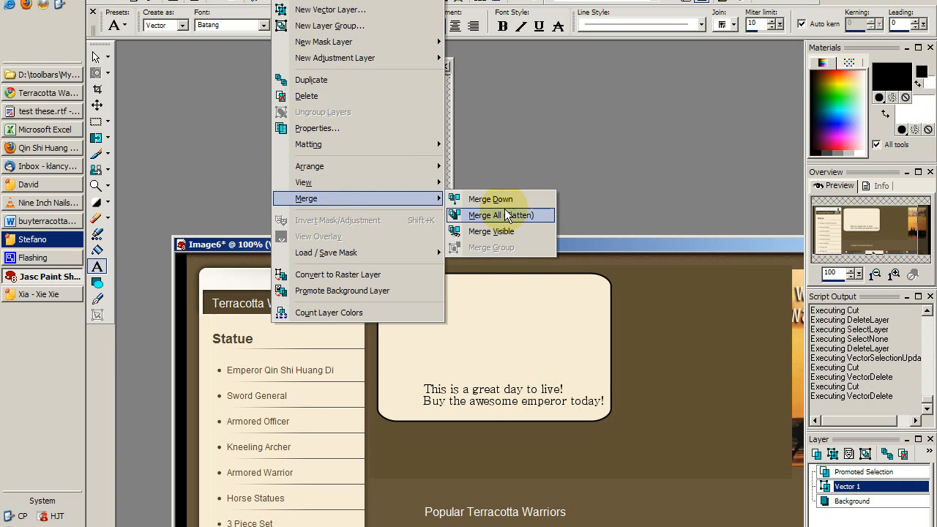
pyautogui.click(453, 212)
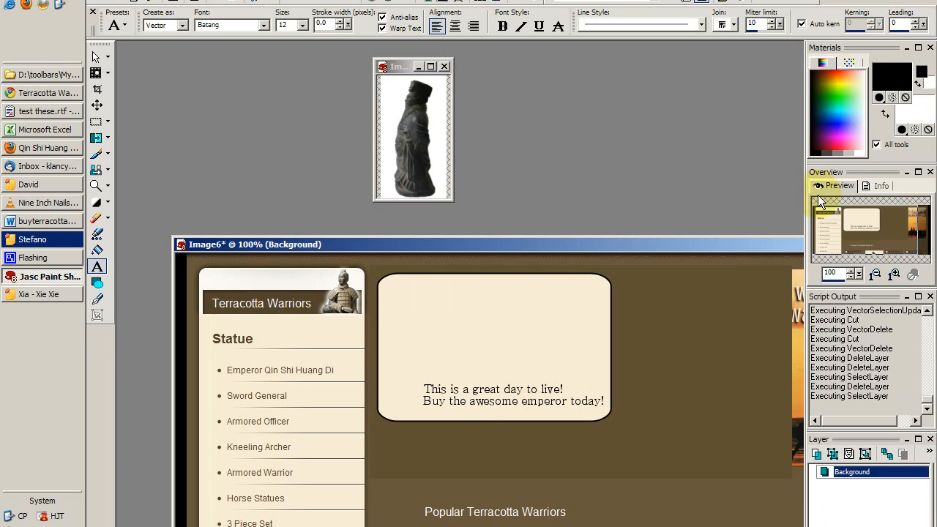
# - Cut the rectangular area around the two-line caption out of the cream box and clear the selection
pyautogui.click(96, 121)
pyautogui.moveTo(606, 408); pyautogui.dragTo(417, 374)
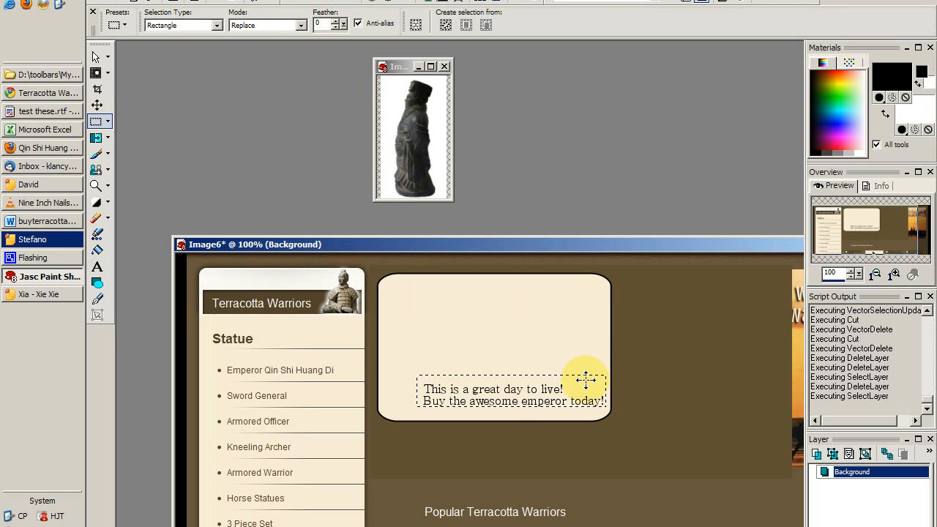
pyautogui.hotkey('ctrl', 'x')
pyautogui.click(594, 329)
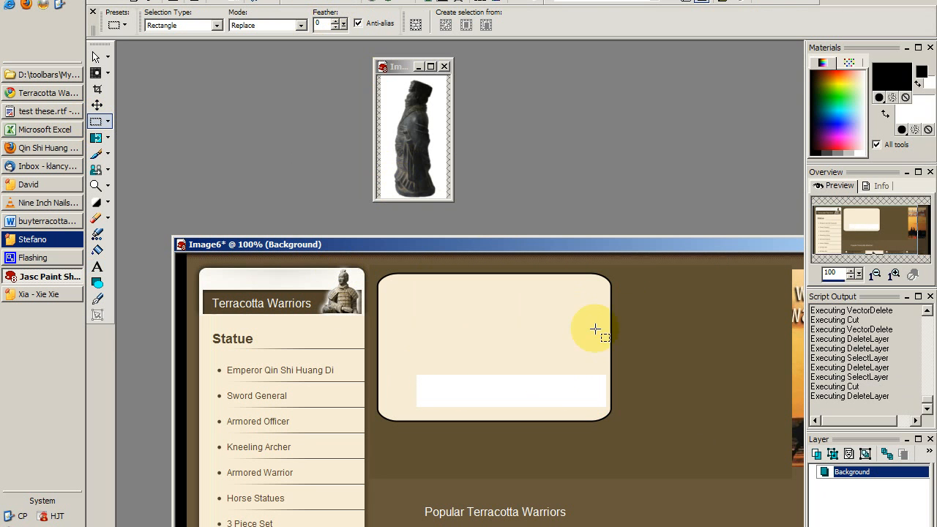
# - Set the background material to transparent, paste the resized statue as a transparent selection inside the cream box's left edge, and deselect it
pyautogui.click(386, 68)
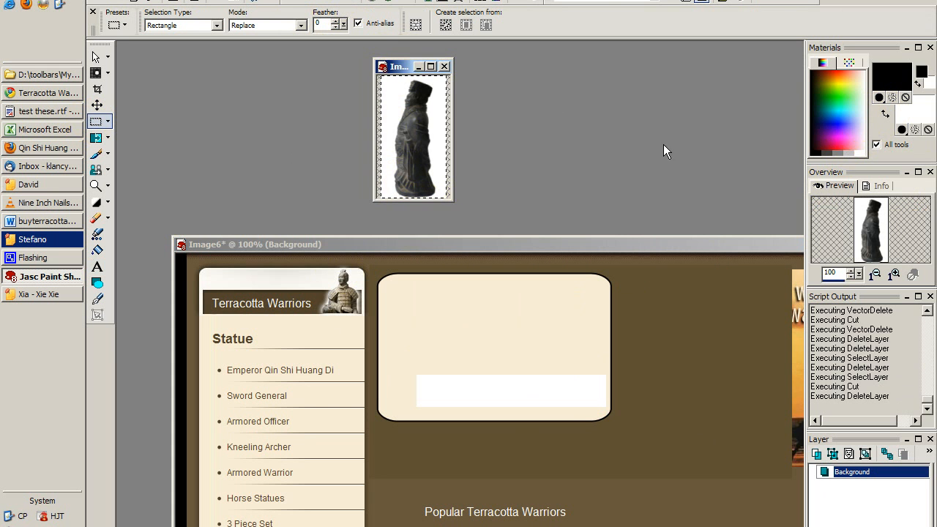
pyautogui.click(928, 130)
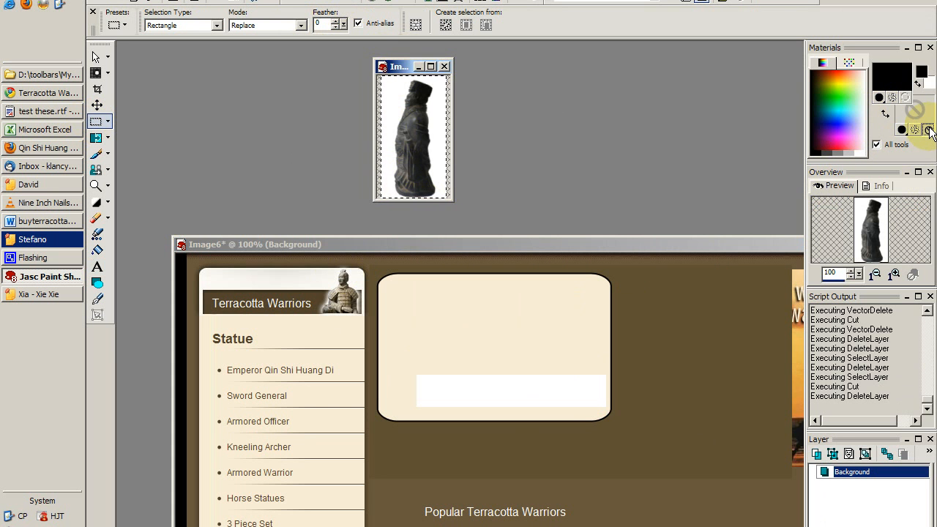
pyautogui.click(402, 246)
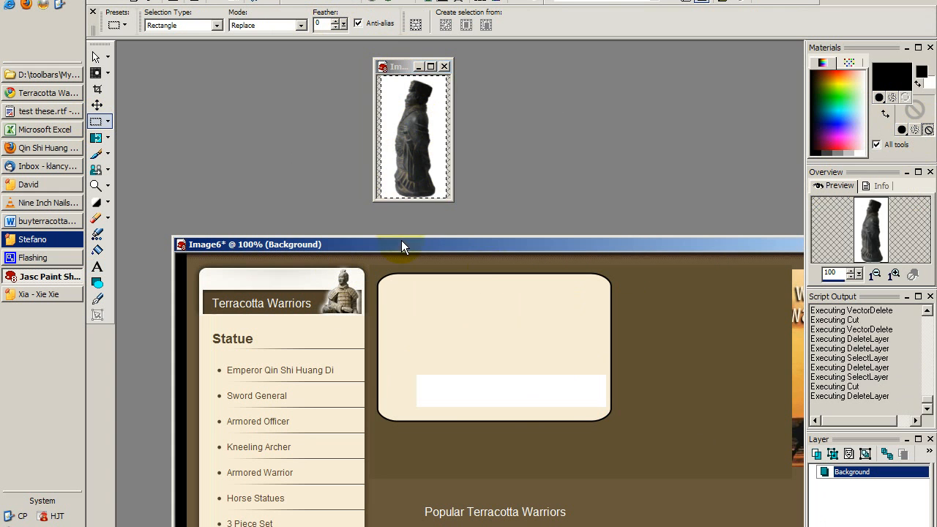
pyautogui.hotkey('ctrl', 'shift', 'e')
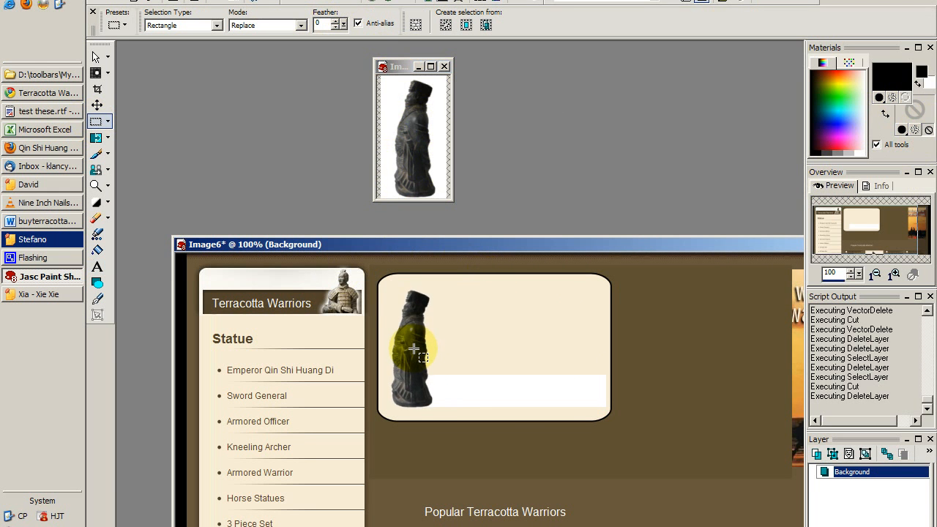
pyautogui.click(411, 346)
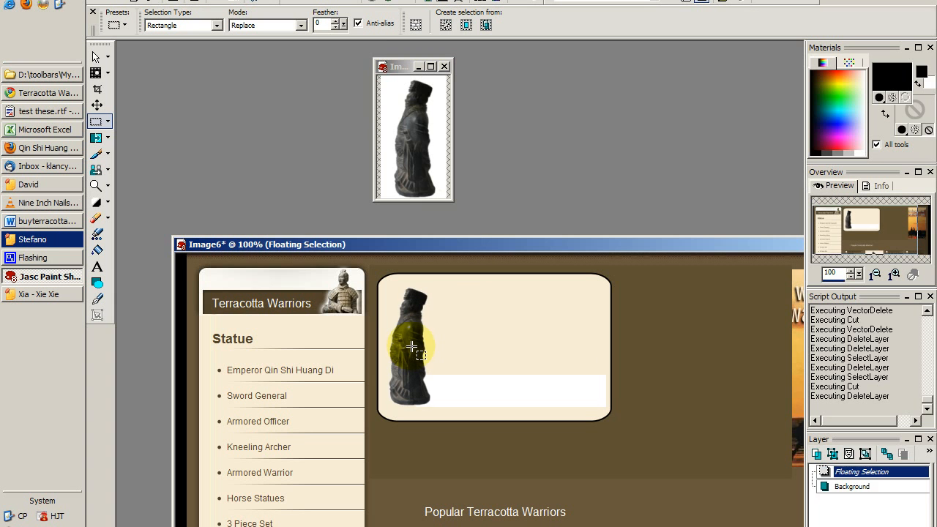
pyautogui.click(454, 345)
# - Swap the foreground and background materials and add the caption "This is a great day to live! Buy the awesome emperor today!" beside the statue
pyautogui.click(885, 114)
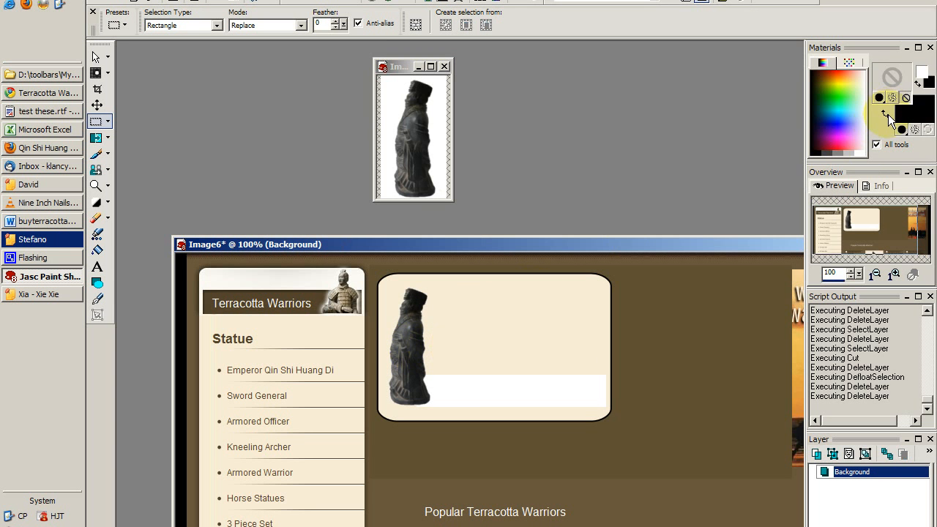
pyautogui.click(96, 266)
pyautogui.click(439, 313)
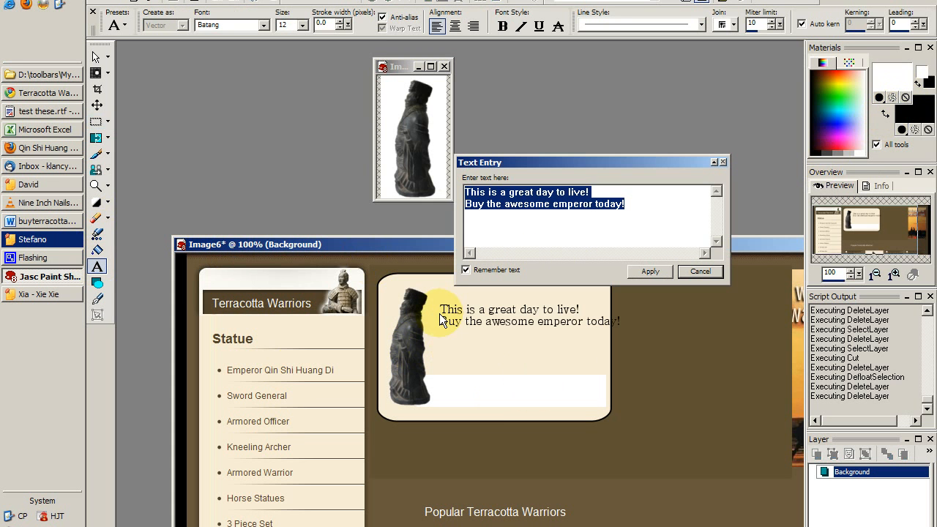
pyautogui.click(651, 272)
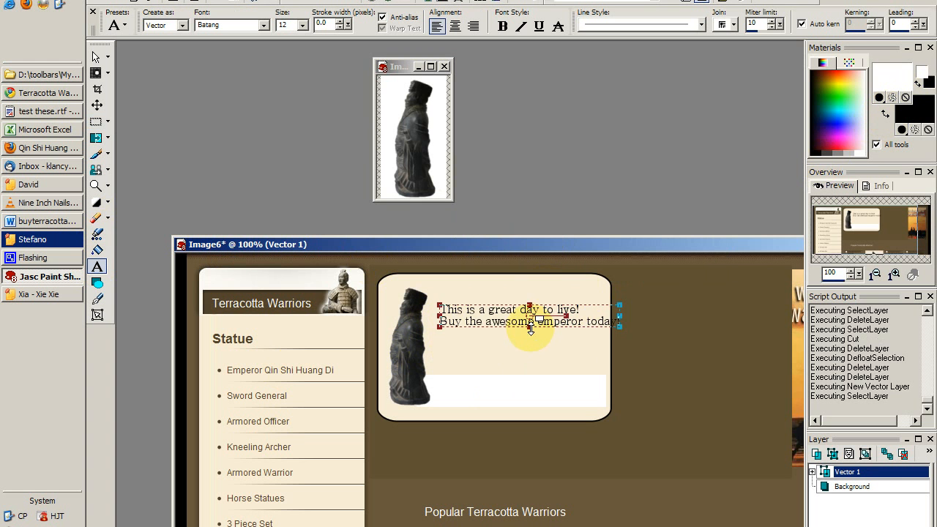
# - Stretch the caption taller, narrow it to fit inside the cream box, and move it up beside the statue's head
pyautogui.moveTo(529, 327); pyautogui.dragTo(530, 342)
pyautogui.moveTo(619, 324); pyautogui.dragTo(586, 324)
pyautogui.moveTo(512, 323); pyautogui.dragTo(511, 307)
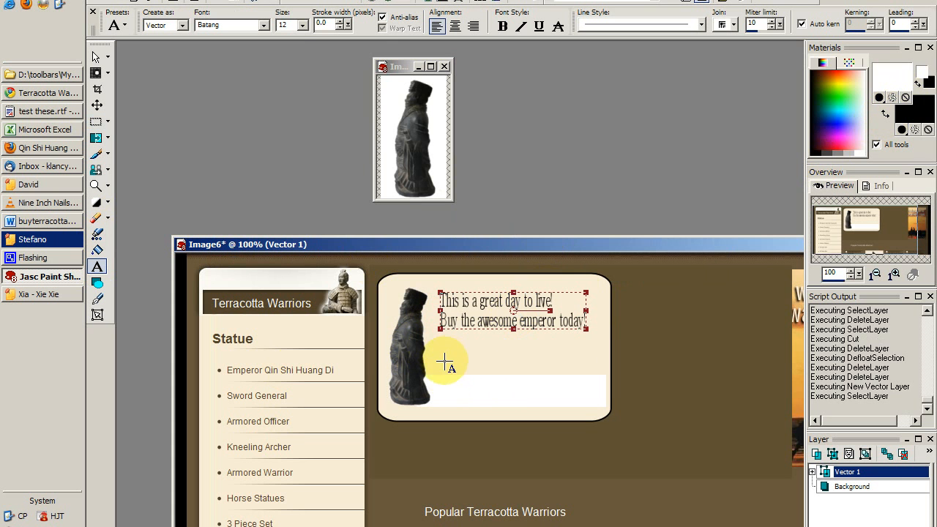
# - Add the 10-point text "Buy me today, I am awesome!" below the two-line caption in the cream box
pyautogui.click(301, 25)
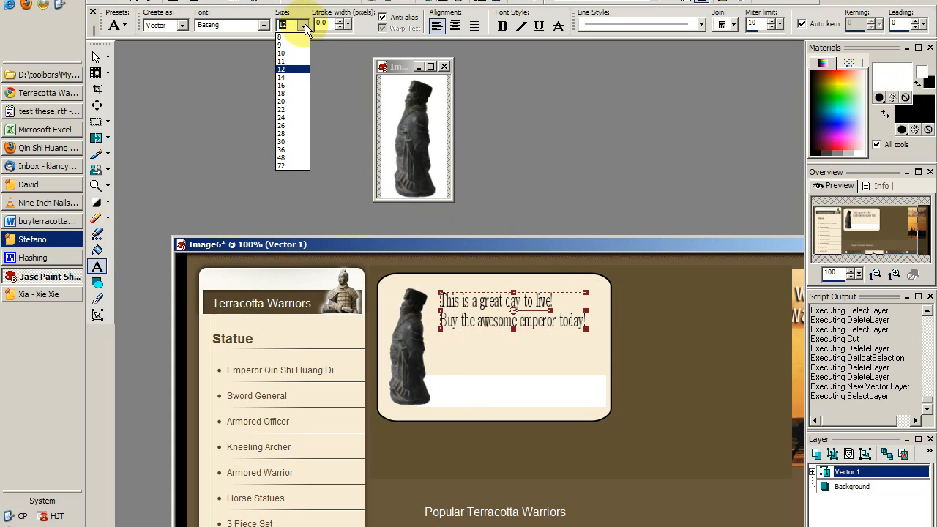
pyautogui.click(281, 53)
pyautogui.click(444, 360)
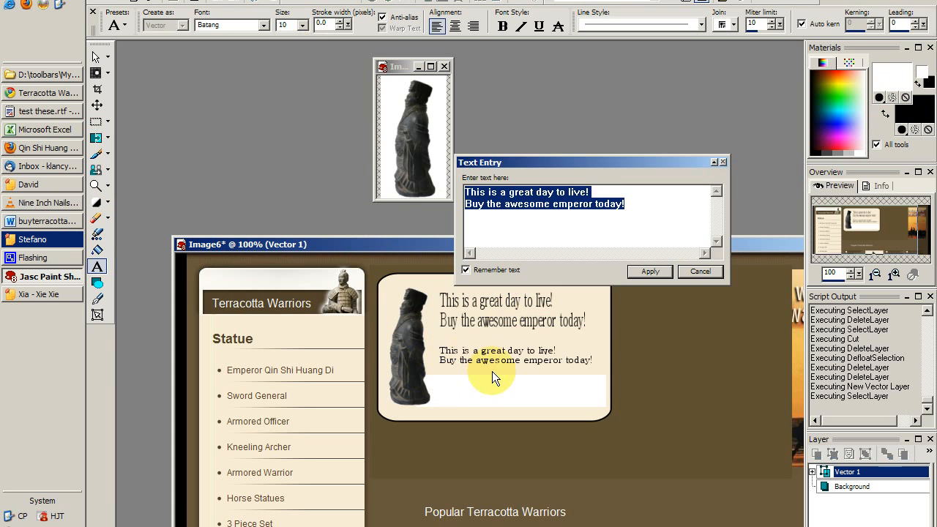
pyautogui.write('Buy me today')
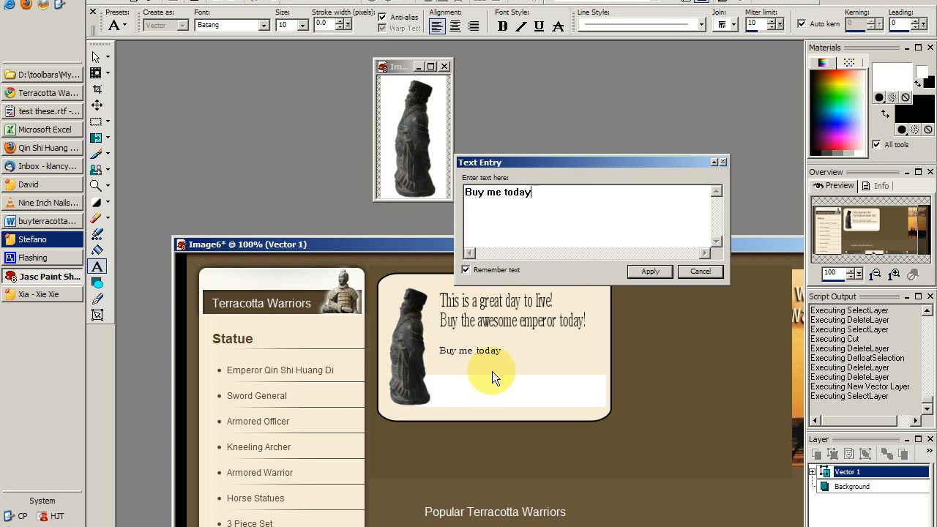
pyautogui.write(', I am awesome!')
pyautogui.click(649, 270)
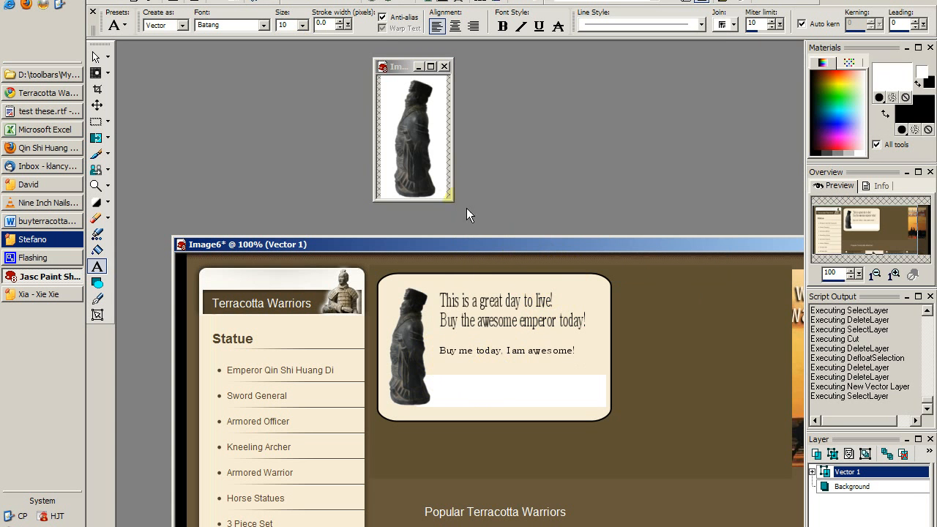
# - Merge all layers of the website mockup into one, and check the improved interface picture in the Word document
pyautogui.click(293, 2)
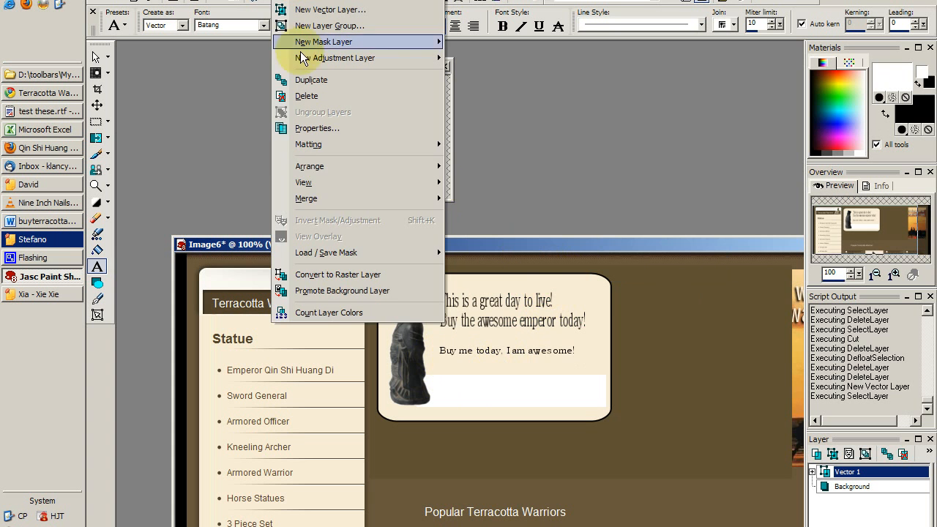
pyautogui.moveTo(328, 197)
pyautogui.click(481, 213)
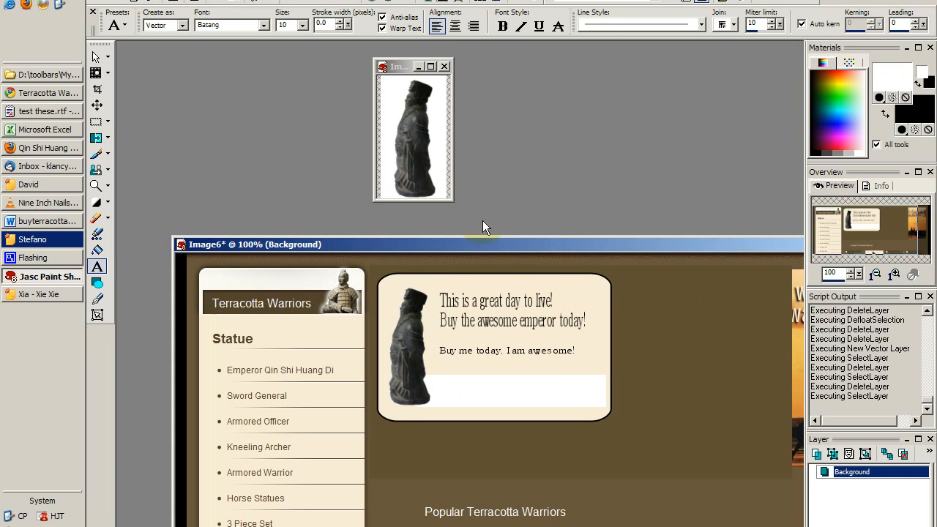
pyautogui.moveTo(494, 246); pyautogui.dragTo(446, 116)
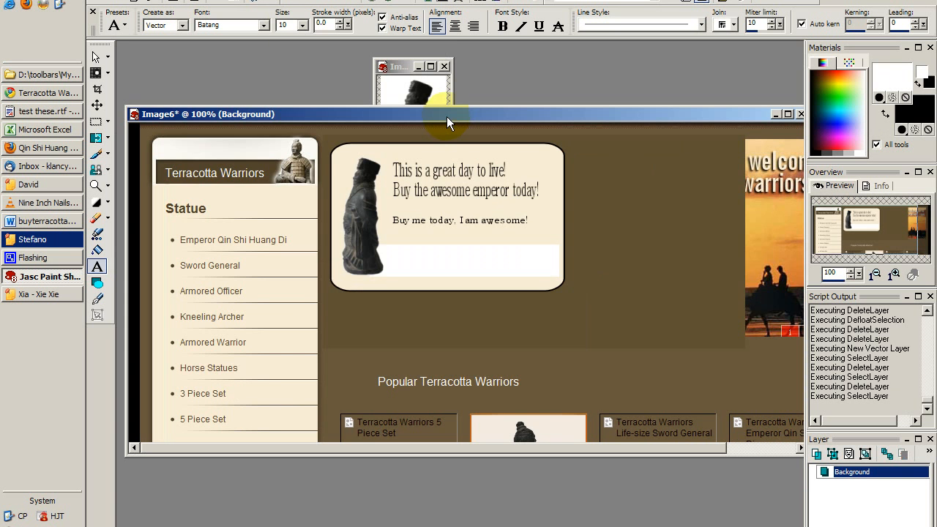
pyautogui.hotkey('alt', 'Tab')
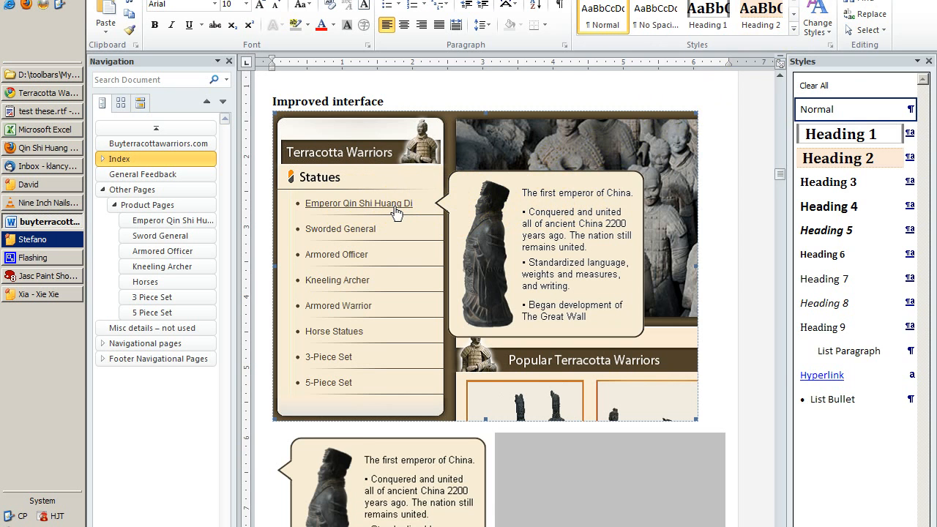
pyautogui.hotkey('alt', 'Tab')
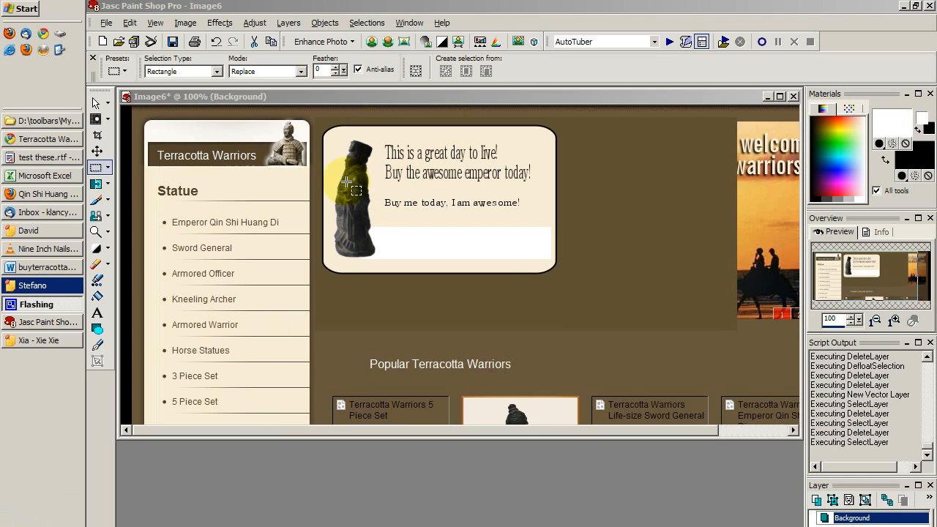
# - Copy the rectangular area around the cream box, paste it as a new image, and enlarge its view to 150%
pyautogui.click(97, 169)
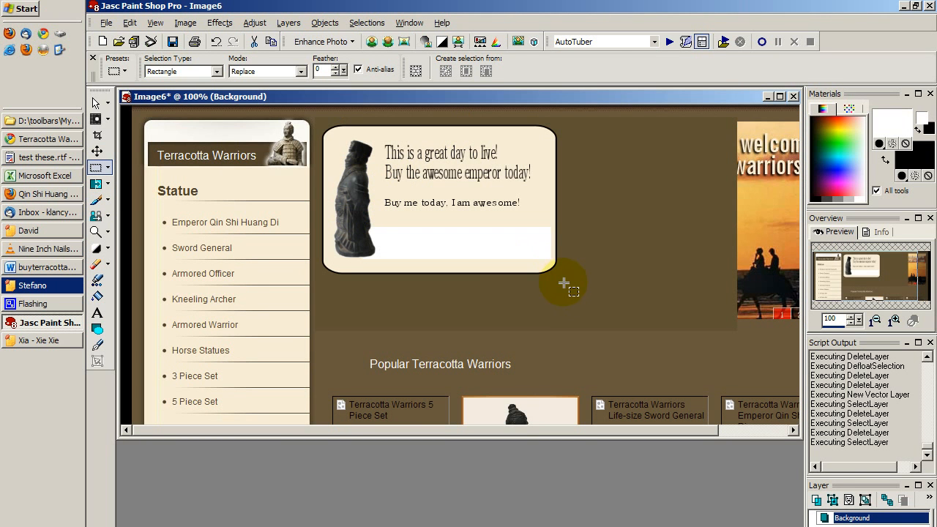
pyautogui.moveTo(636, 319); pyautogui.dragTo(314, 118)
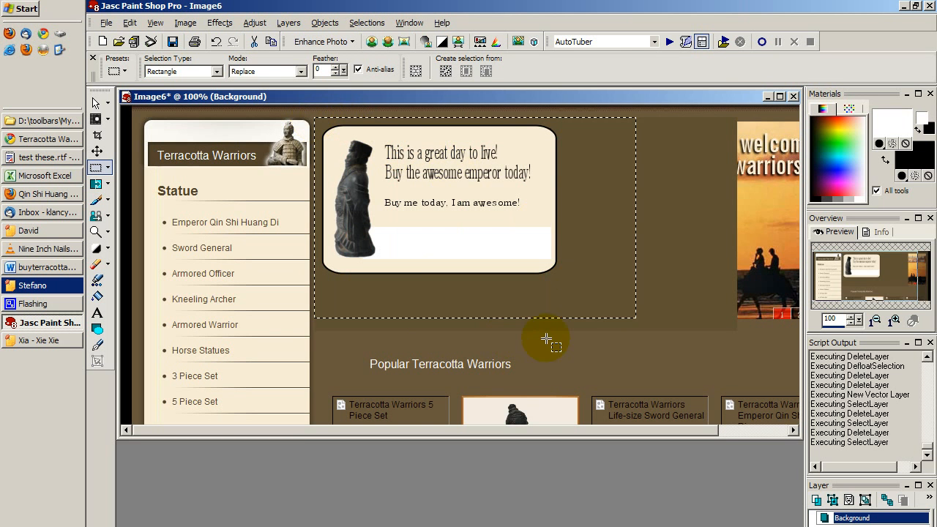
pyautogui.hotkey('ctrl', 'c')
pyautogui.hotkey('ctrl', 'v')
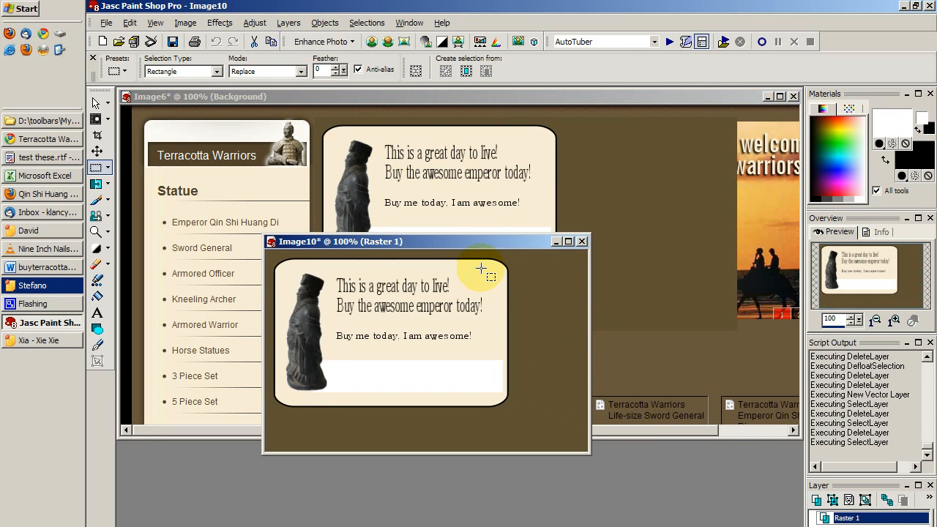
pyautogui.scroll(4, 479, 255)
pyautogui.scroll(-4, 459, 211)
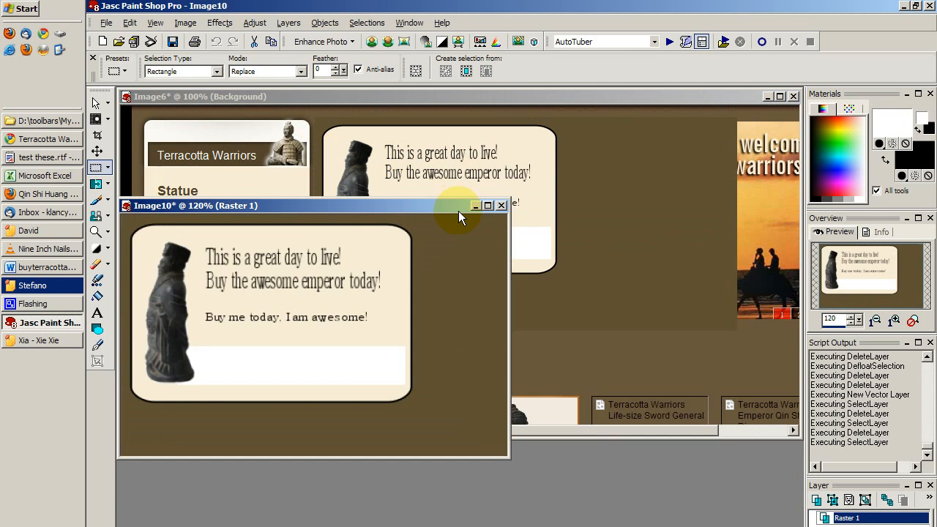
pyautogui.scroll(2, 456, 227)
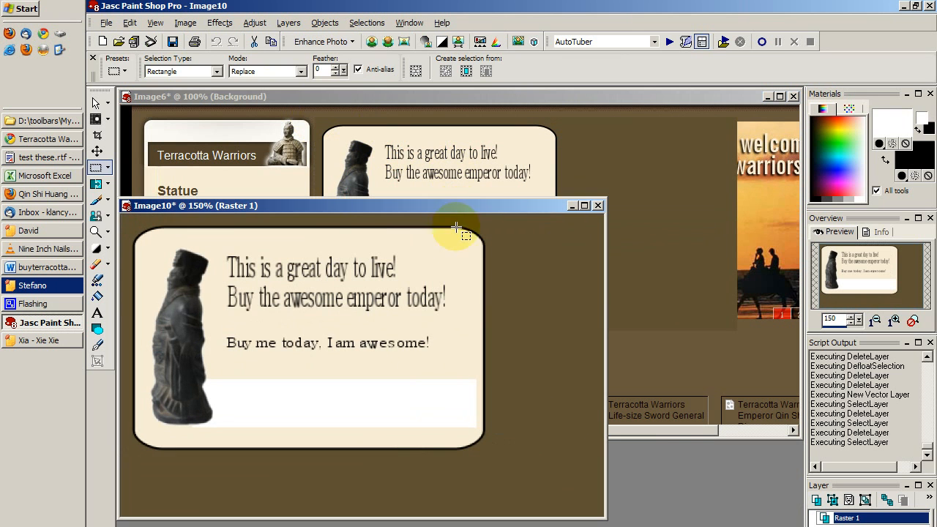
# - Sample the brown backdrop as the background material, then move the cream box right and slightly down in the new image and deselect it
pyautogui.click(95, 199)
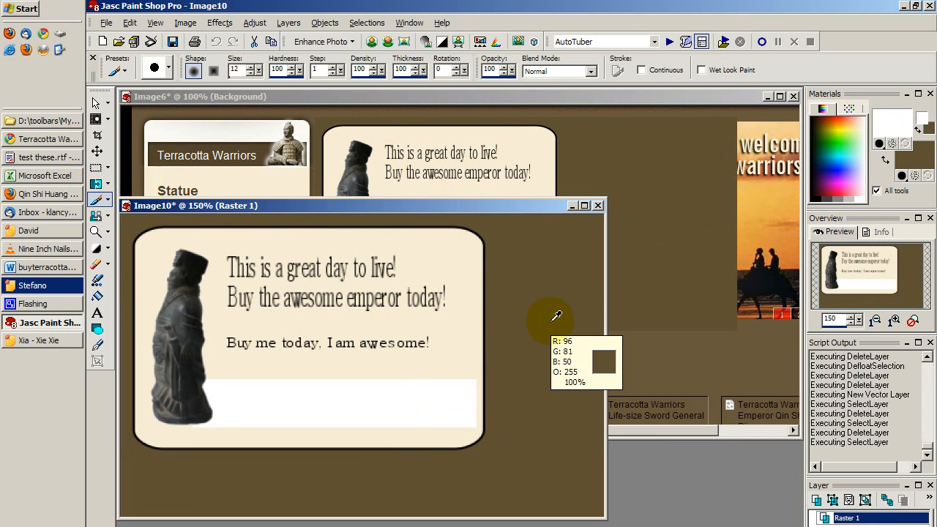
pyautogui.click(103, 168)
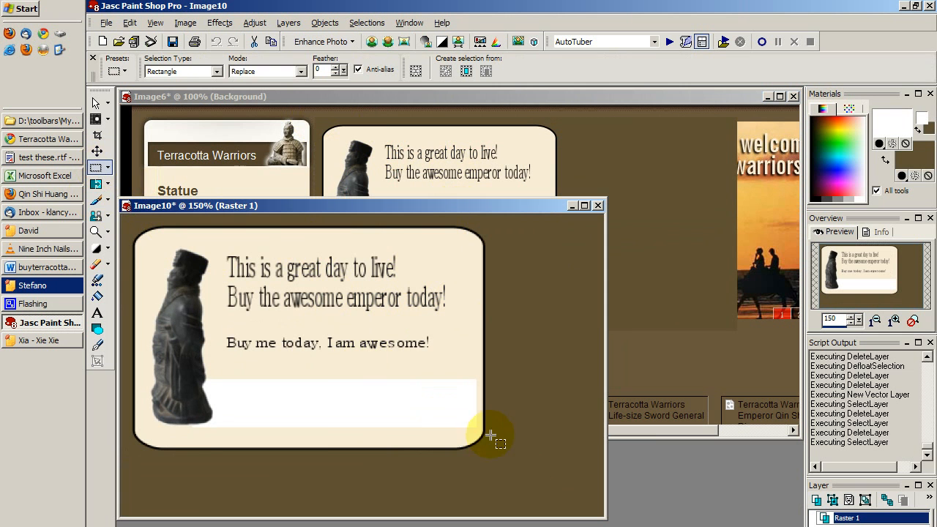
pyautogui.moveTo(494, 463); pyautogui.dragTo(119, 213)
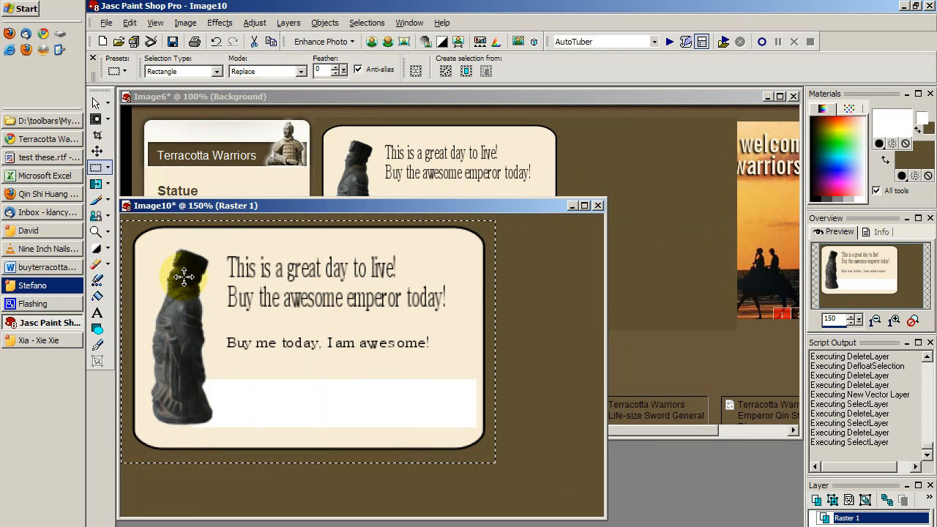
pyautogui.moveTo(198, 283); pyautogui.dragTo(292, 302)
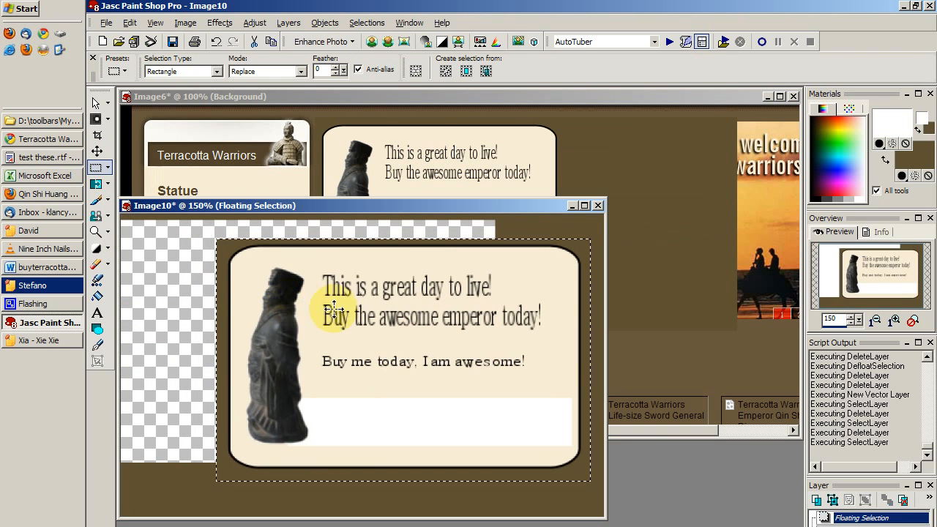
pyautogui.hotkey('ctrl', 'd')
# - Flatten the new image and fill the blank area beside the moved cream box with the backdrop's brown
pyautogui.click(288, 23)
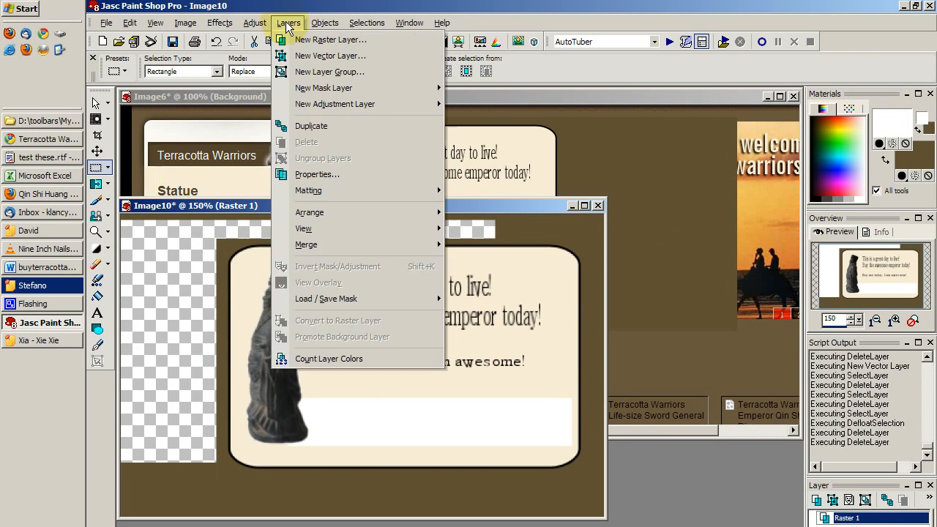
pyautogui.moveTo(442, 245)
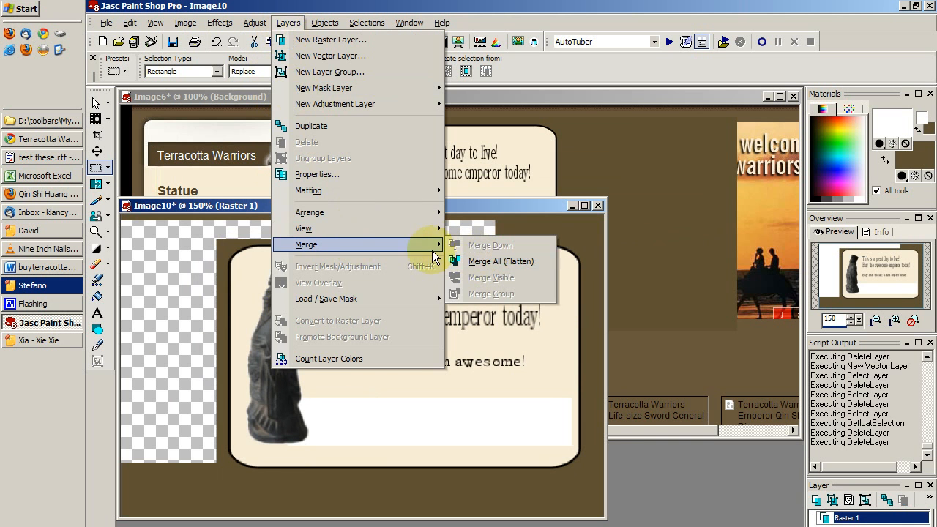
pyautogui.click(488, 269)
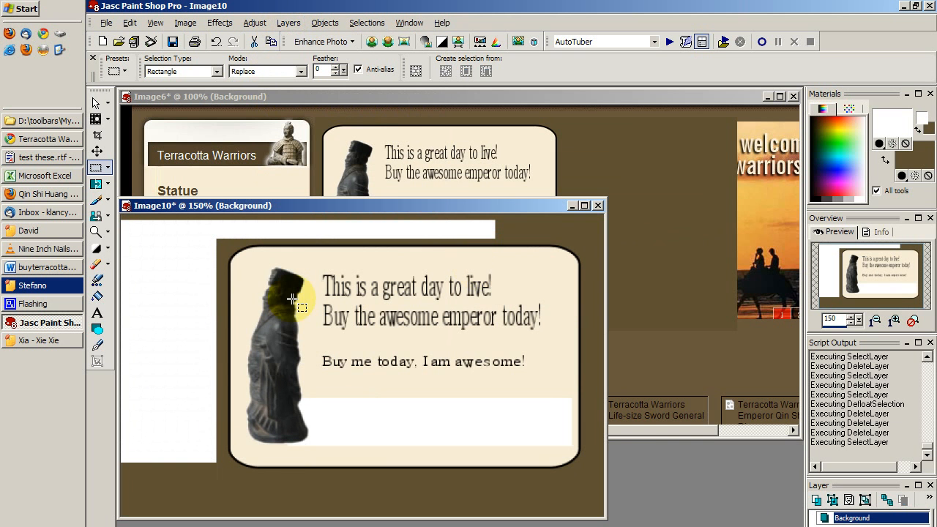
pyautogui.click(97, 296)
pyautogui.click(184, 295)
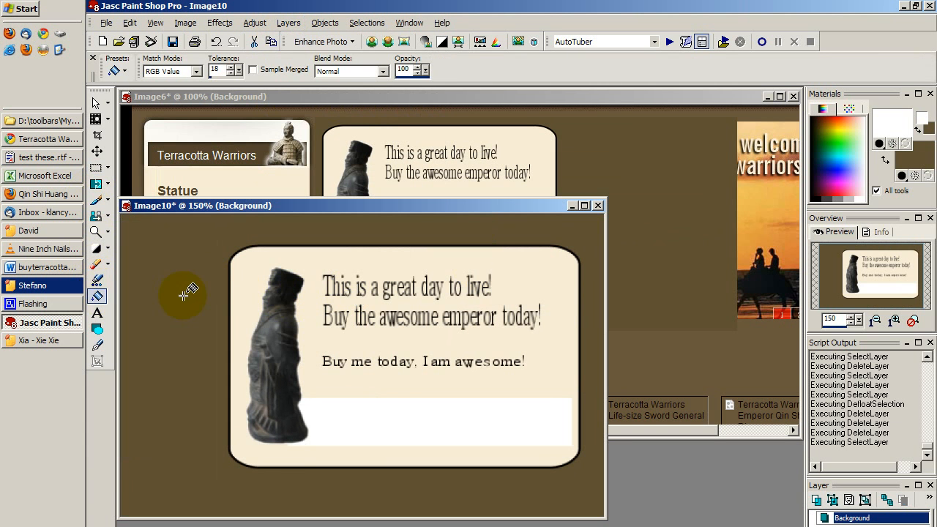
# - Sample the cream box's dark outline colour as the foreground material
pyautogui.click(96, 169)
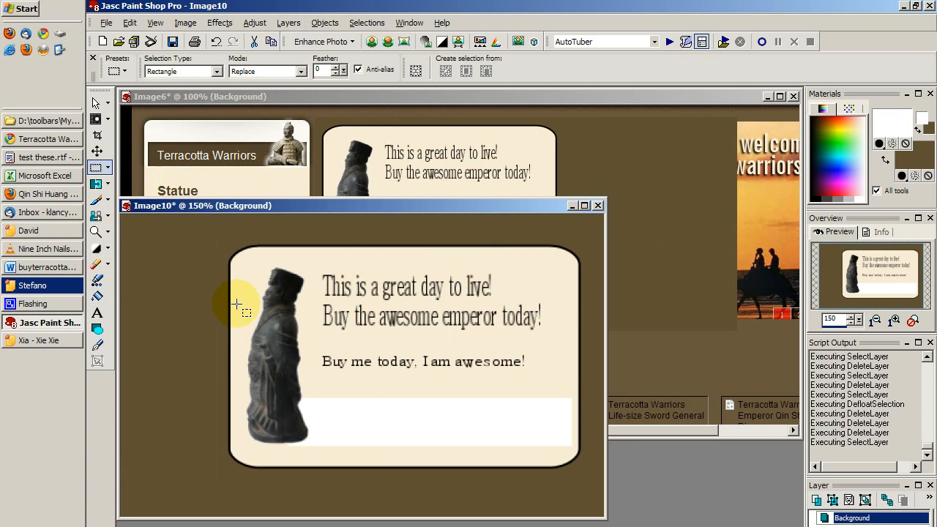
pyautogui.click(96, 200)
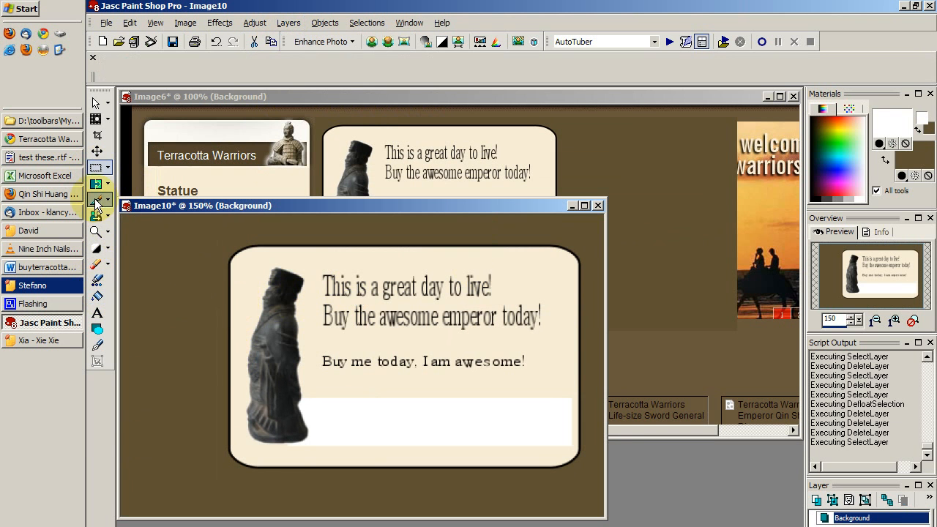
pyautogui.keyDown('ctrl'); pyautogui.click(234, 300); pyautogui.keyUp('ctrl')
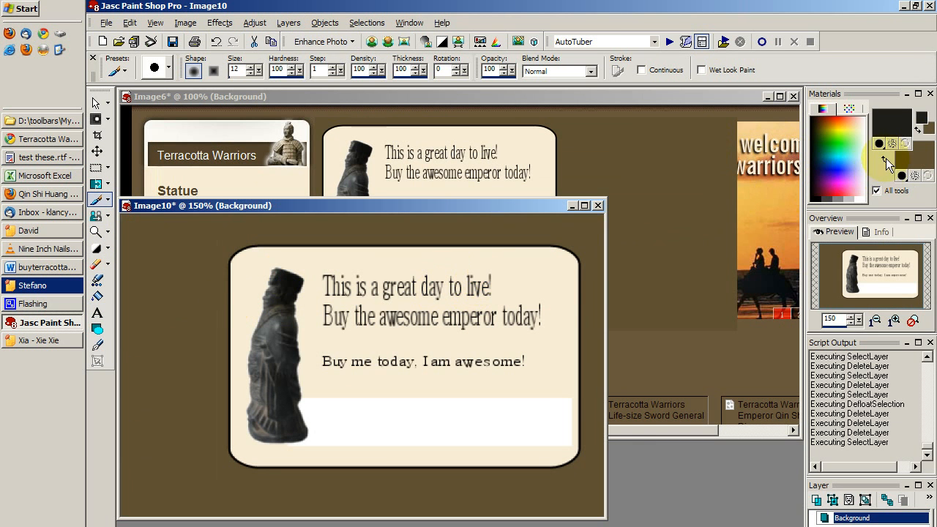
# - Try a small triangle preset shape beside the cream box's left edge, then cut it out
pyautogui.click(97, 329)
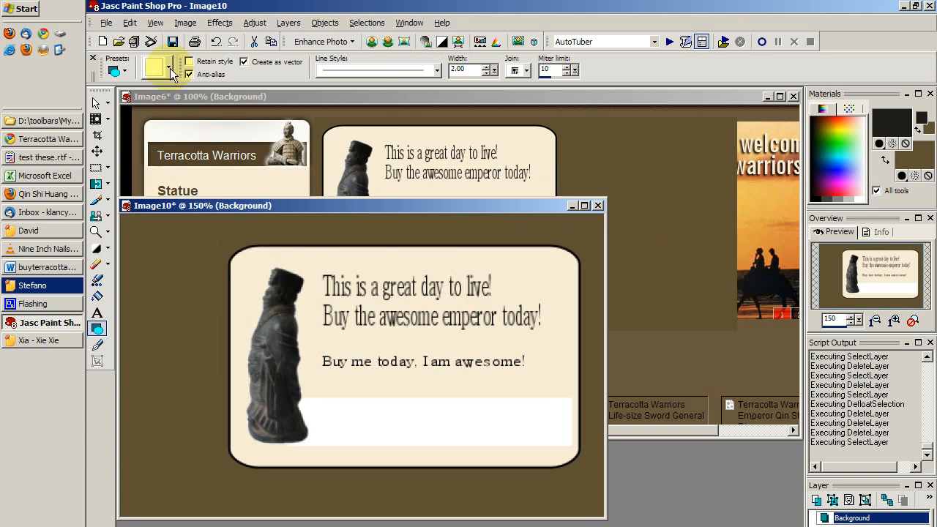
pyautogui.click(170, 70)
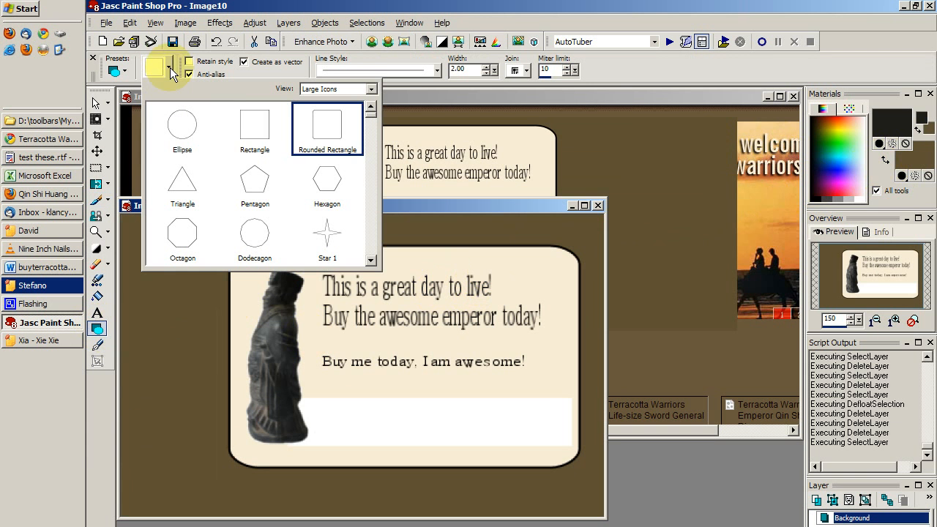
pyautogui.click(182, 195)
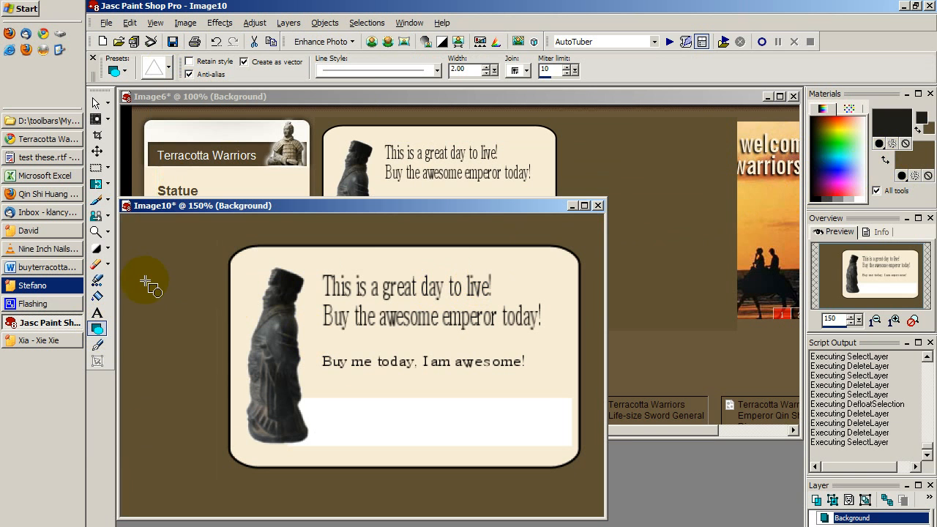
pyautogui.moveTo(178, 317); pyautogui.dragTo(213, 341)
pyautogui.hotkey('ctrl', 'x')
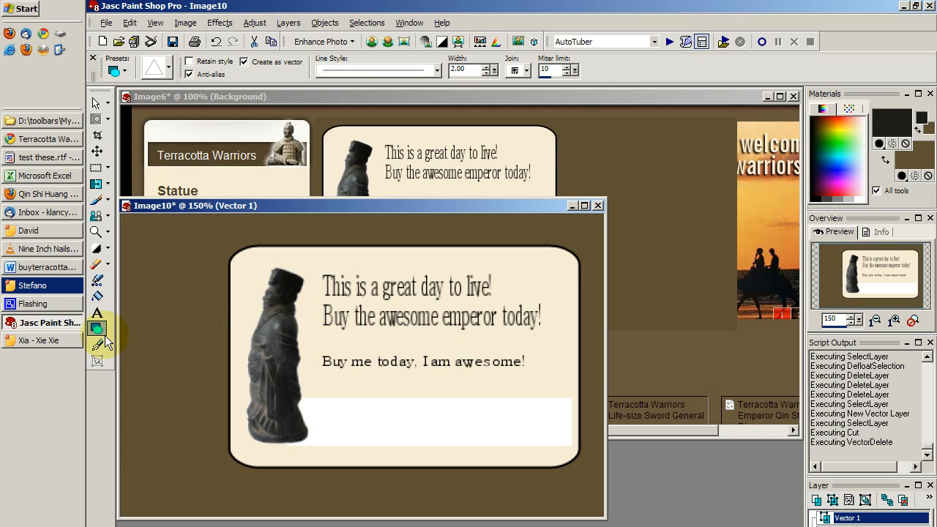
# - Try several ellipse preset shapes over the cream box, cutting each one out again
pyautogui.click(161, 68)
pyautogui.click(191, 126)
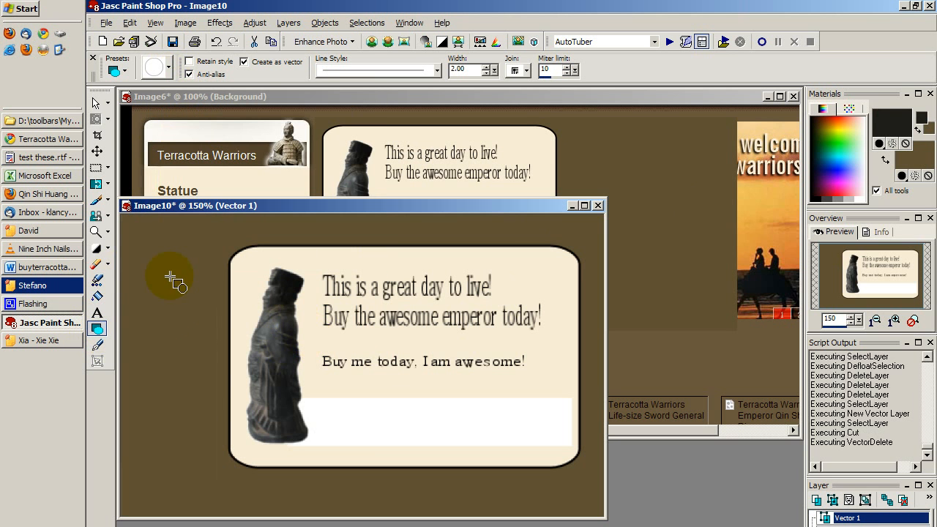
pyautogui.moveTo(171, 270); pyautogui.dragTo(296, 390)
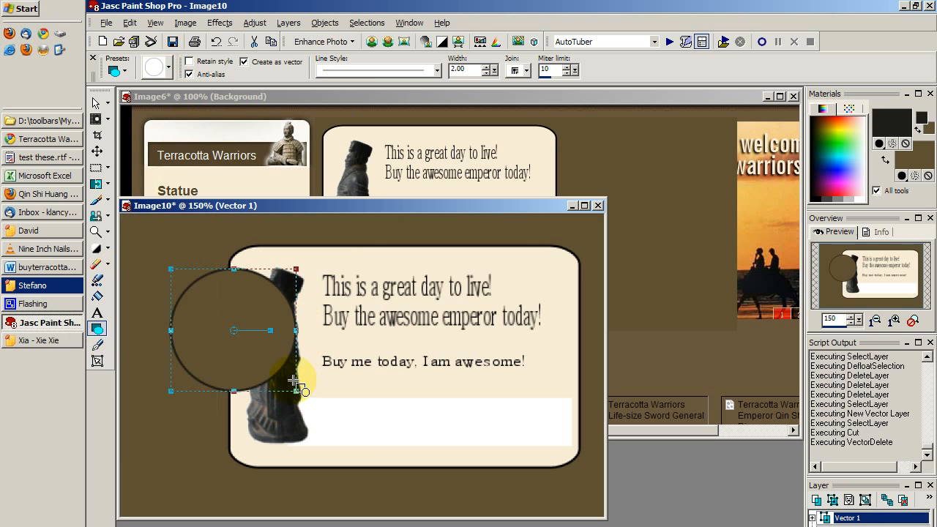
pyautogui.hotkey('ctrl', 'x')
pyautogui.moveTo(363, 293); pyautogui.dragTo(534, 416)
pyautogui.hotkey('ctrl', 'x')
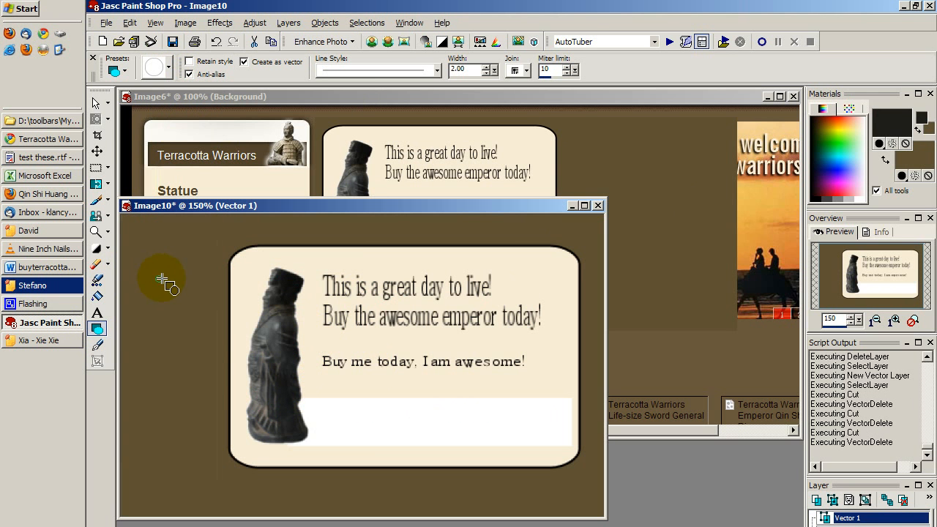
pyautogui.moveTo(185, 306); pyautogui.dragTo(262, 455)
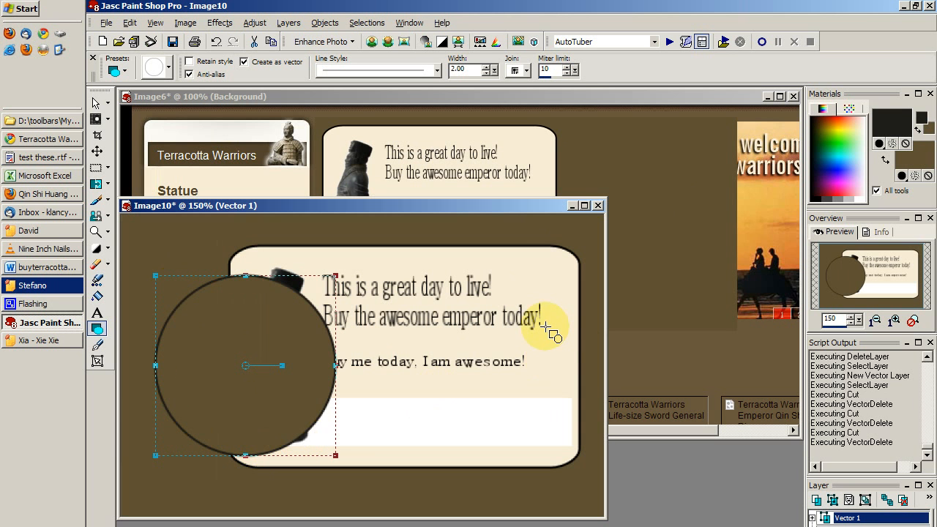
pyautogui.hotkey('ctrl', 'x')
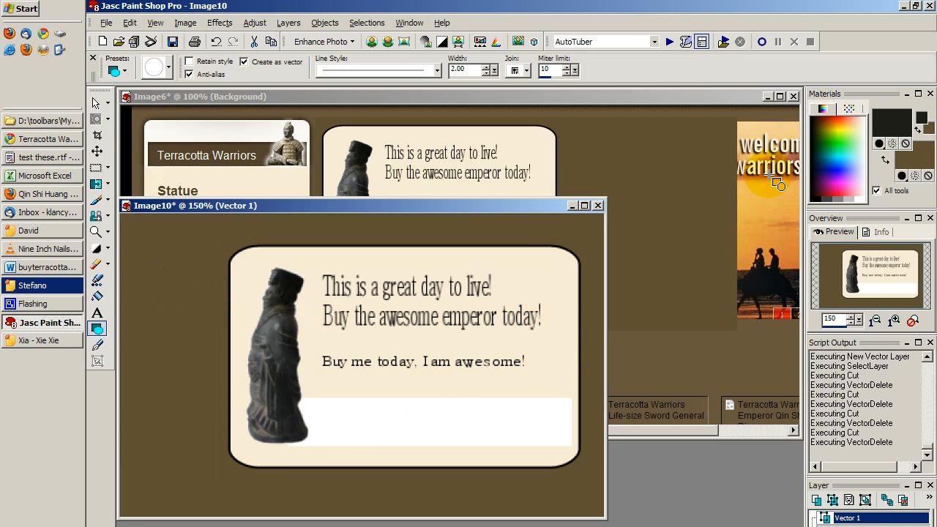
# - Draw a small outline-only triangle preset shape with transparent fill in the brown area beside the cream box's left edge
pyautogui.click(928, 176)
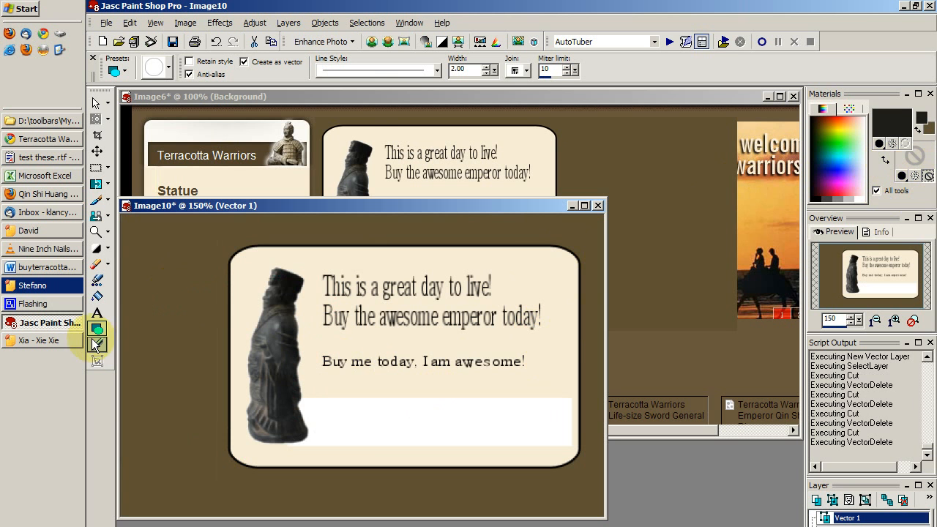
pyautogui.click(167, 68)
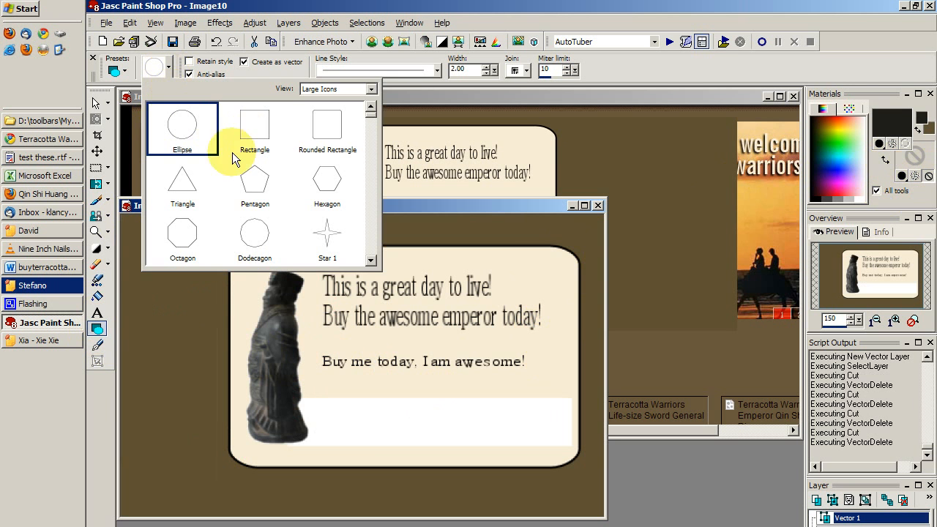
pyautogui.click(176, 196)
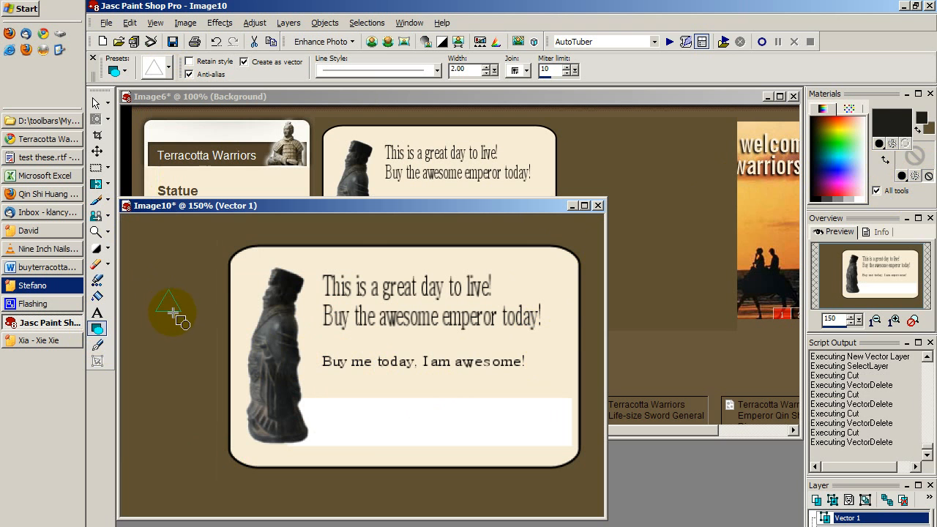
pyautogui.moveTo(173, 313); pyautogui.dragTo(205, 333)
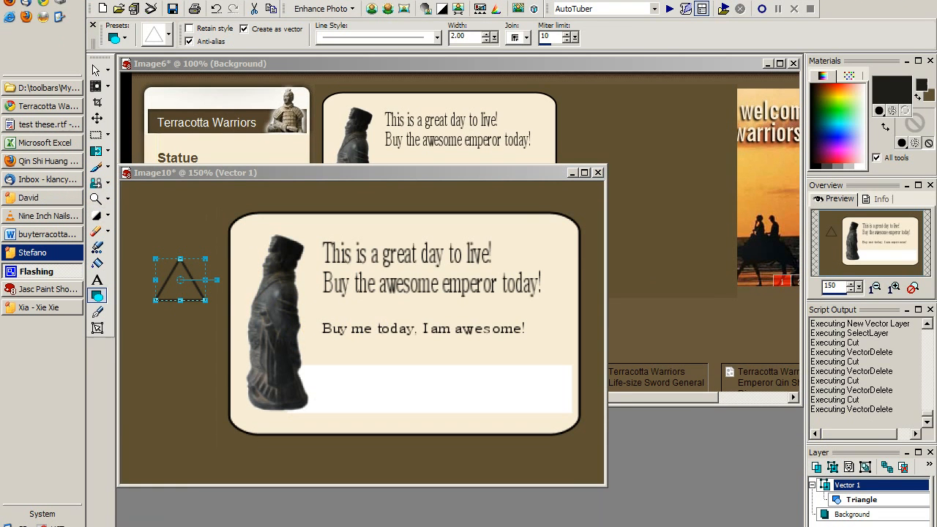
pyautogui.doubleClick(864, 501)
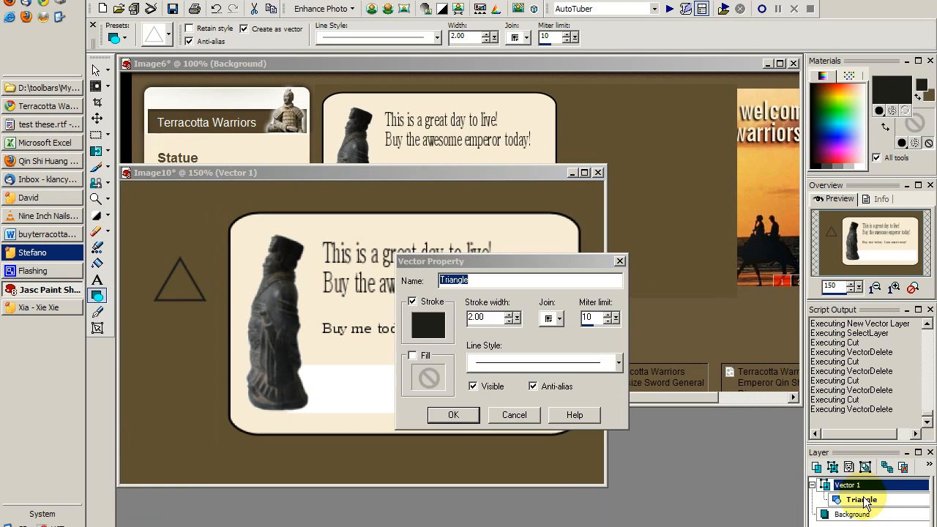
pyautogui.press('Escape')
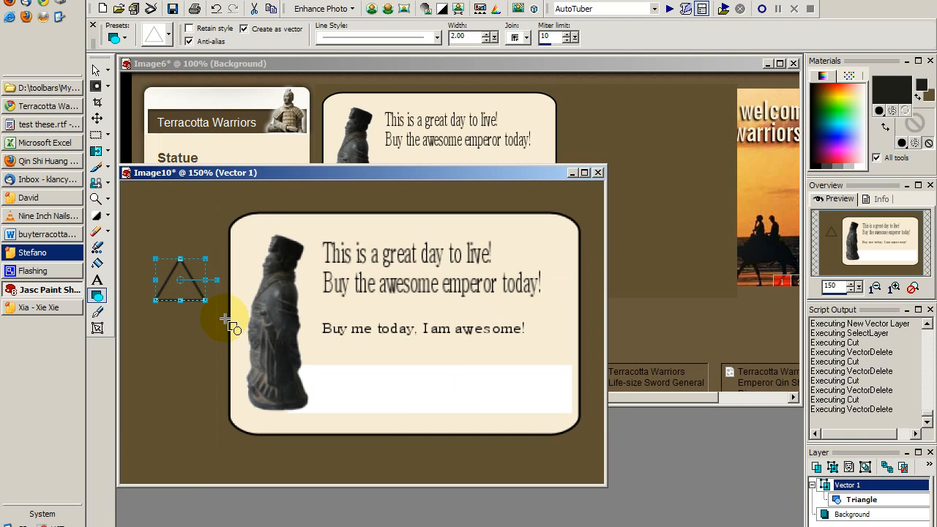
# - Try rotating the triangle 90 degrees to the left around the canvas centre, then undo the rotation
pyautogui.hotkey('ctrl', 'r')
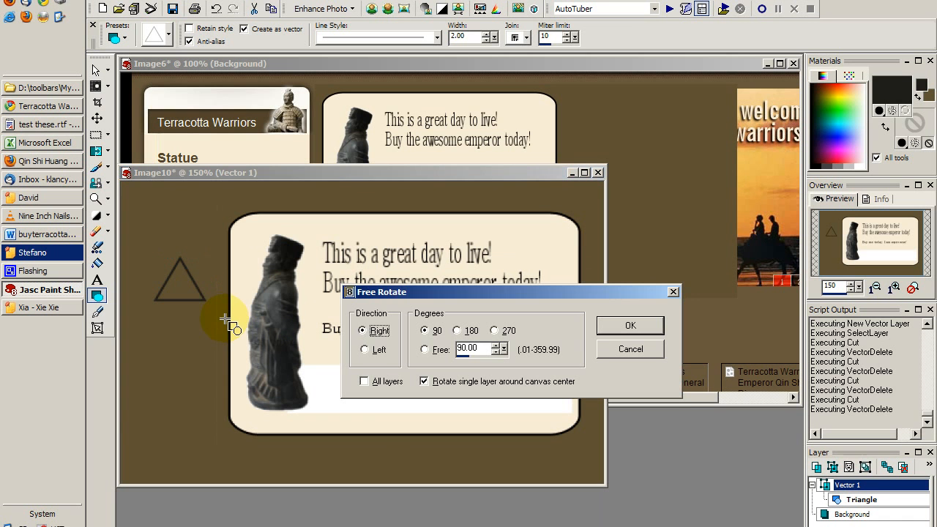
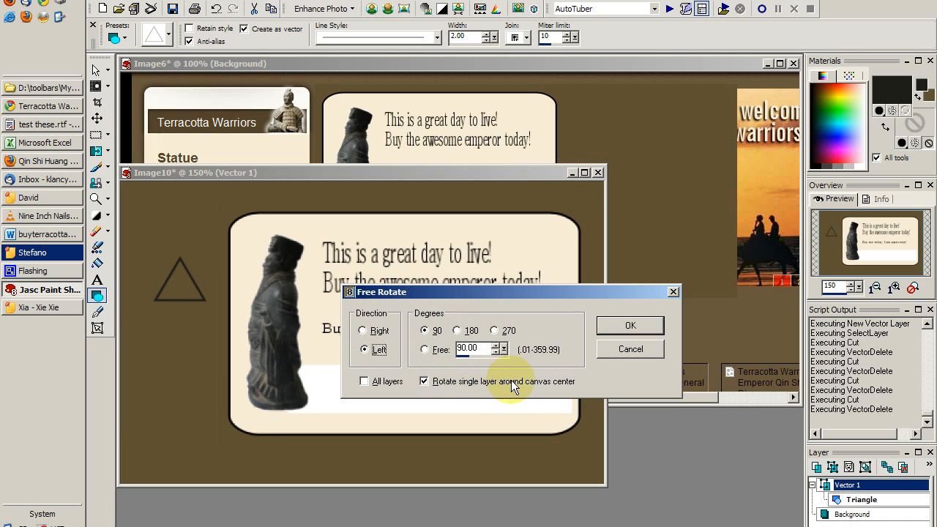
pyautogui.click(626, 328)
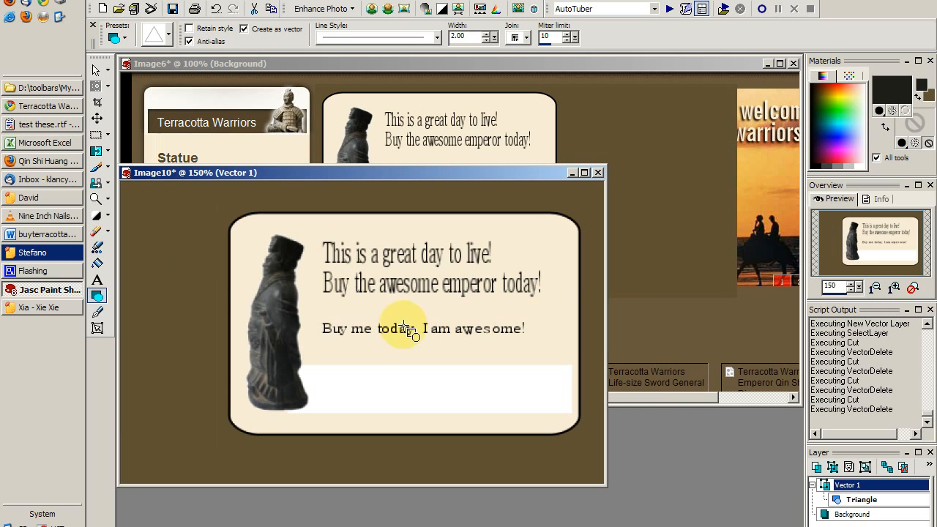
pyautogui.hotkey('ctrl', 'z')
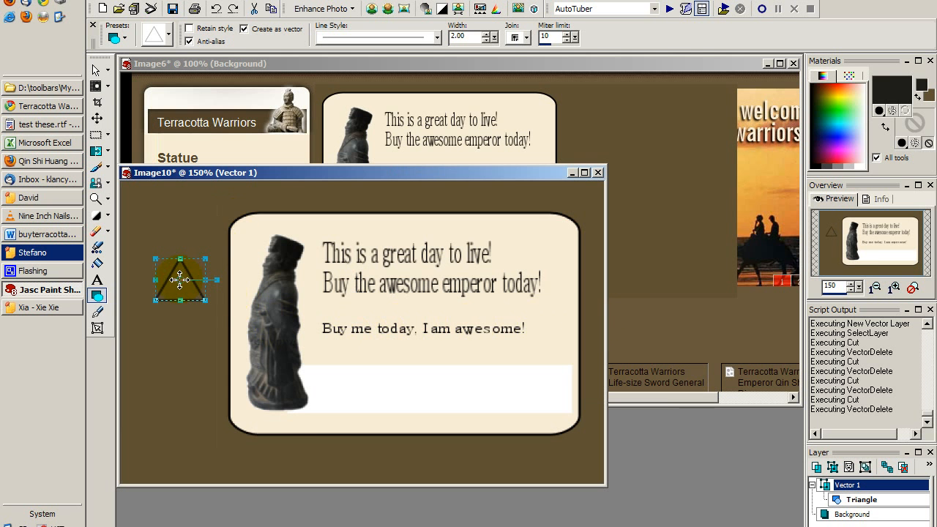
# - Move the triangle to the middle of the canvas, rotate it 90 degrees left, and place it back beside the cream box
pyautogui.moveTo(180, 280); pyautogui.dragTo(410, 372)
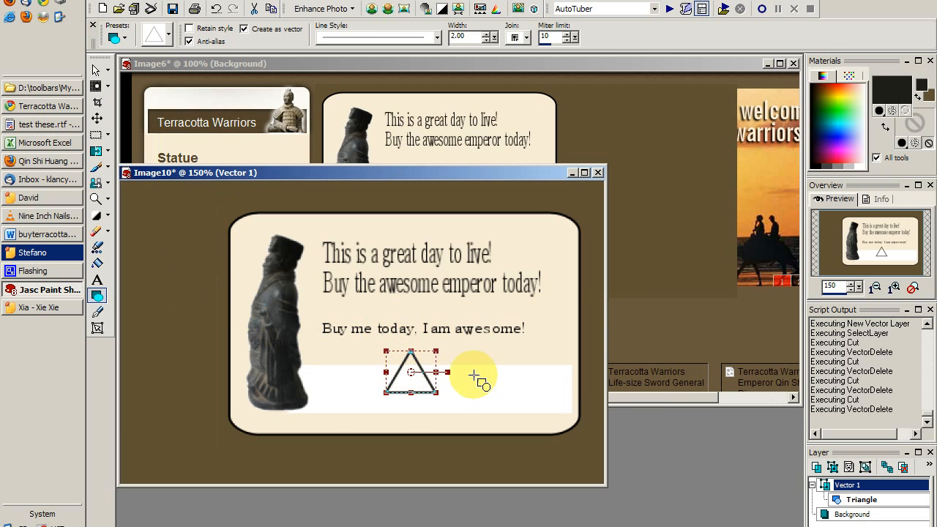
pyautogui.hotkey('ctrl', 'r')
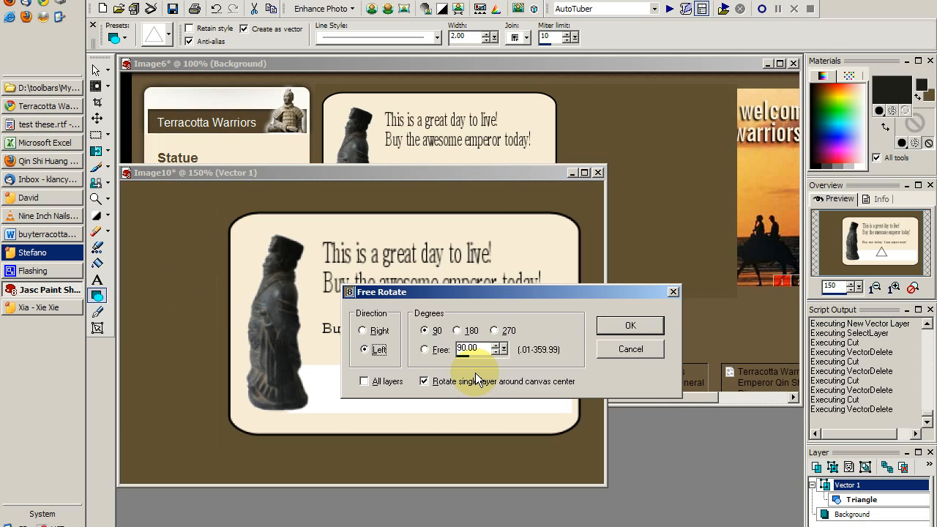
pyautogui.click(624, 327)
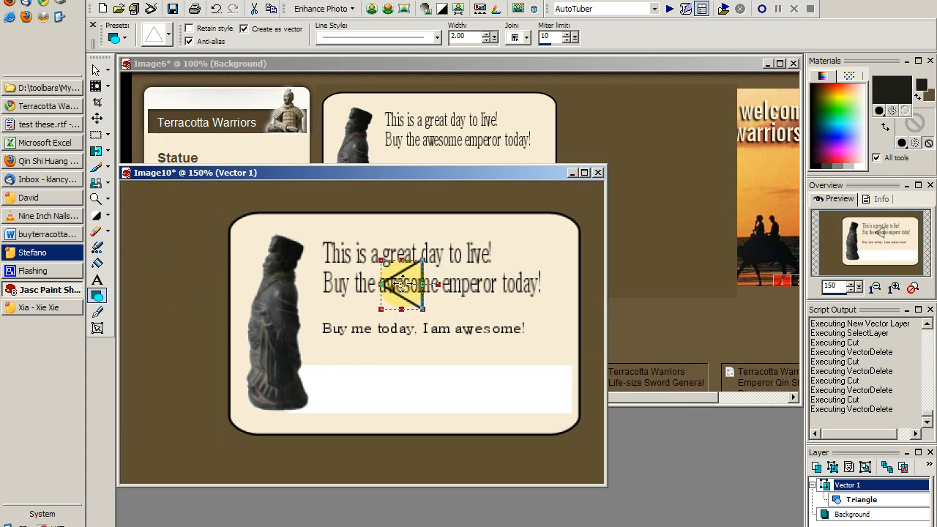
pyautogui.moveTo(401, 284); pyautogui.dragTo(191, 288)
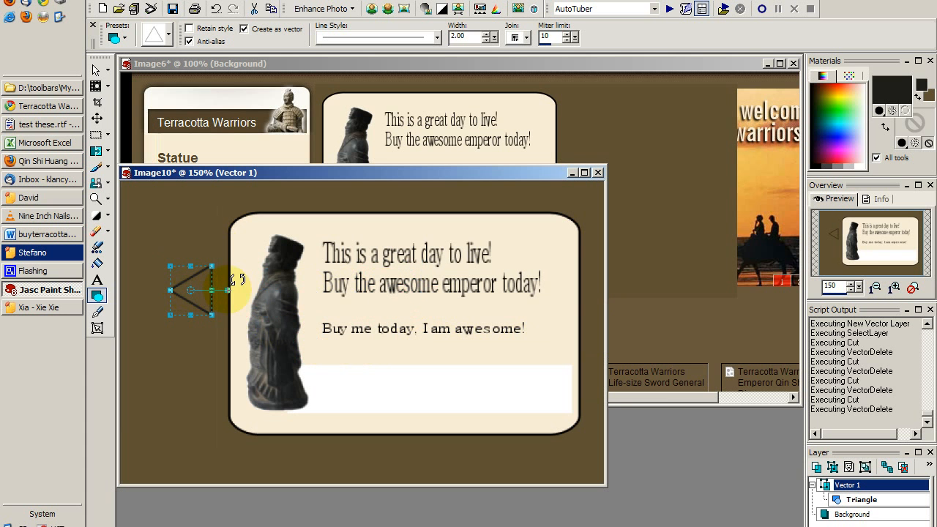
# - Nudge the left-pointing triangle against the upper part of the cream box's left edge, level with the statue's head and shoulders
pyautogui.scroll(4, 229, 292)
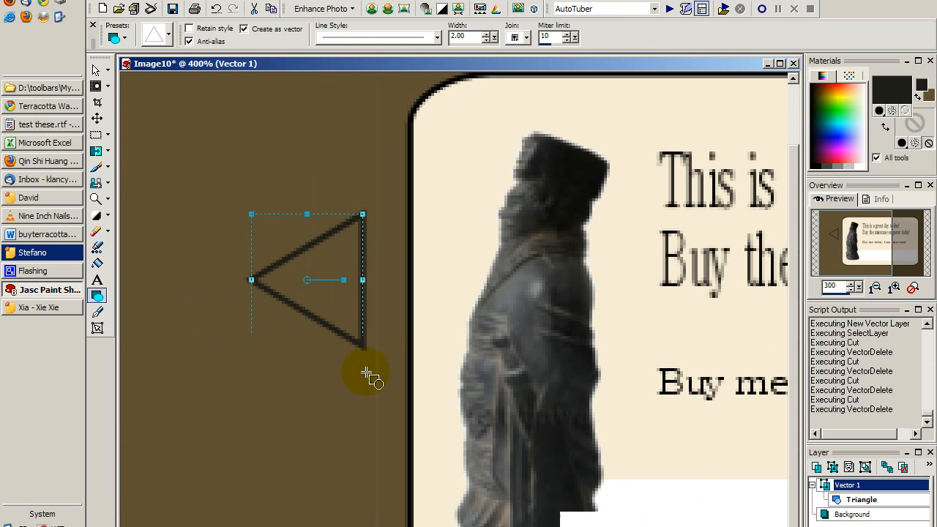
pyautogui.press('Right')
pyautogui.press('Right')
pyautogui.press('Right')
pyautogui.press('Right')
pyautogui.press('Right')
pyautogui.press('Right')
pyautogui.press('Right')
pyautogui.press('Right')
pyautogui.press('Right')
pyautogui.press('Right')
pyautogui.press('Right')
pyautogui.press('Right')
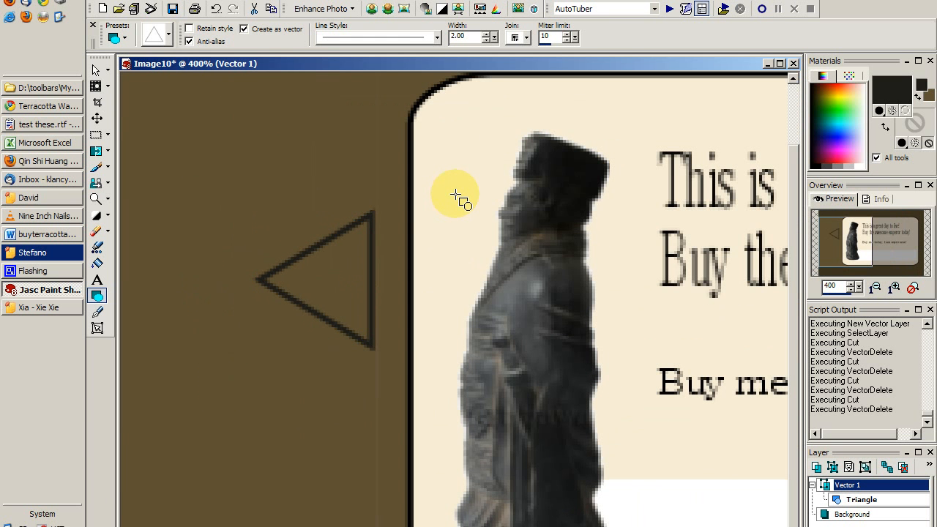
pyautogui.press('Right')
pyautogui.press('Right')
pyautogui.press('Right')
pyautogui.press('Right')
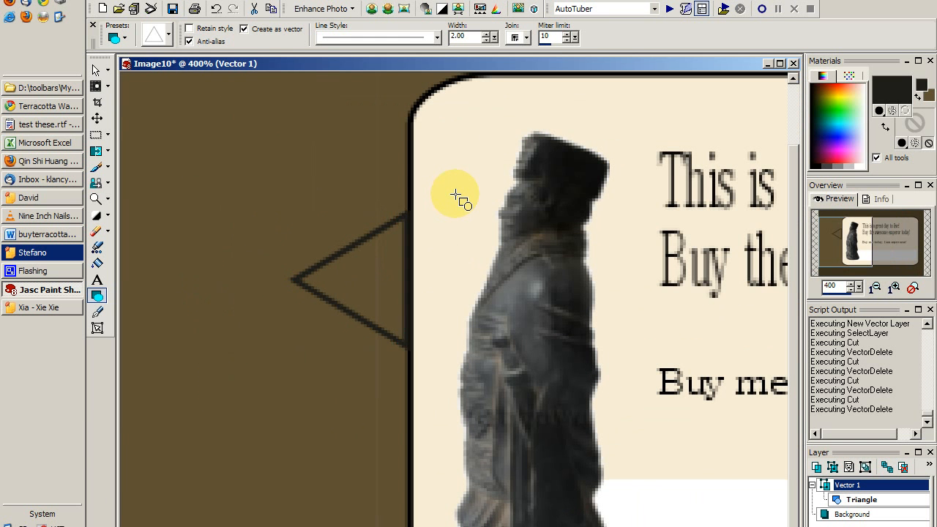
pyautogui.press('Up')
pyautogui.press('Up')
pyautogui.press('Up')
pyautogui.press('Up')
pyautogui.press('Up')
pyautogui.press('Up')
pyautogui.press('Up')
pyautogui.press('Up')
pyautogui.press('Up')
pyautogui.press('Up')
pyautogui.press('Up')
pyautogui.press('Up')
pyautogui.press('Up')
pyautogui.press('Up')
pyautogui.press('Up')
pyautogui.press('Up')
pyautogui.press('Up')
pyautogui.press('Up')
pyautogui.press('Up')
pyautogui.press('Up')
pyautogui.press('Up')
pyautogui.press('Up')
pyautogui.press('Up')
pyautogui.press('Up')
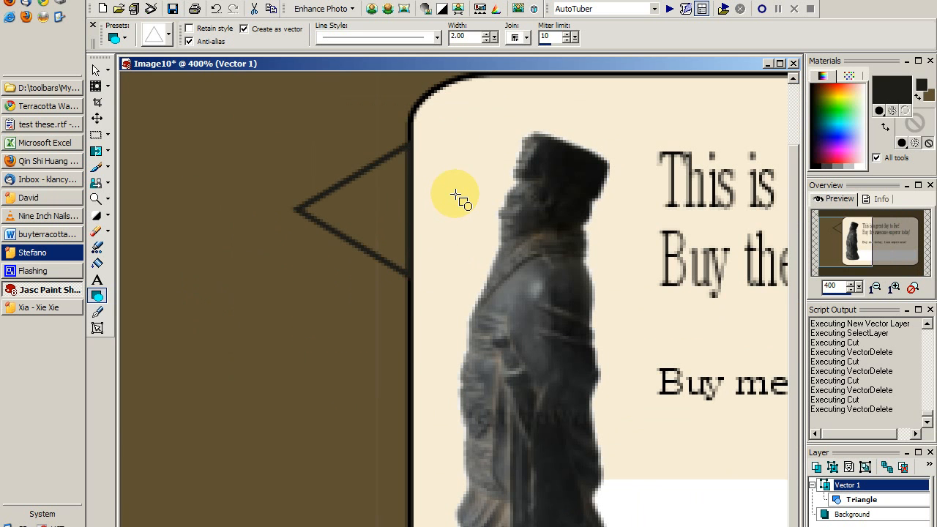
pyautogui.press('Down')
pyautogui.press('Down')
pyautogui.press('Down')
pyautogui.press('Down')
pyautogui.press('Down')
pyautogui.press('Down')
pyautogui.press('Down')
pyautogui.press('Down')
pyautogui.press('Down')
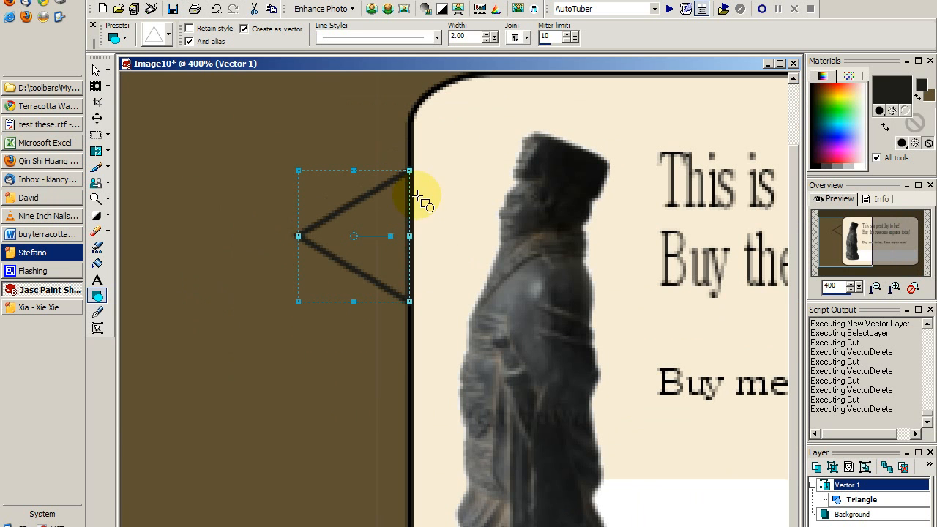
# - Convert the triangle's vector layer to raster and fill the triangle with the cream colour sampled from the box
pyautogui.click(98, 263)
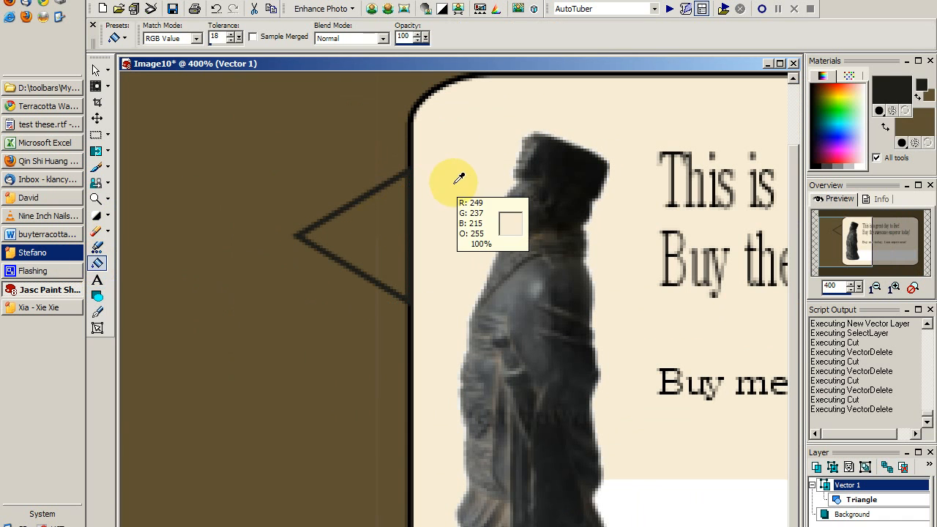
pyautogui.click(374, 229)
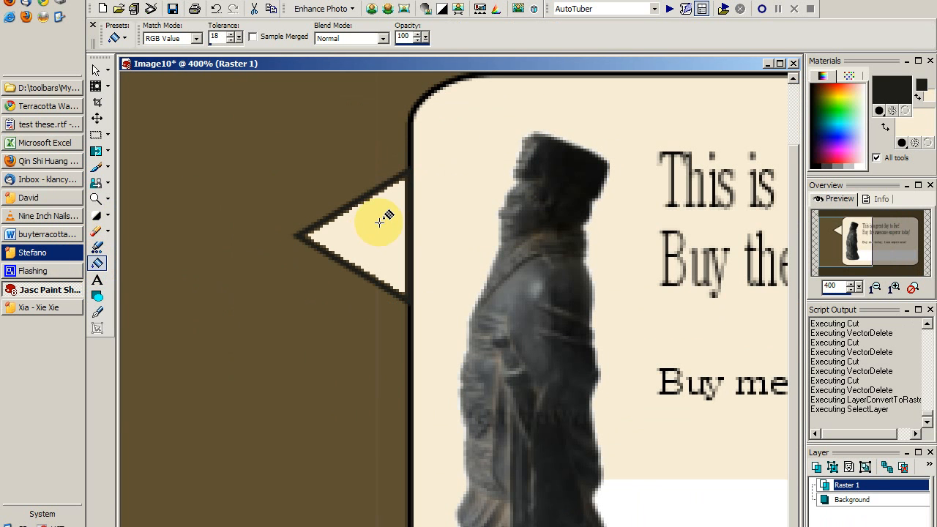
# - Paint cream over the dark line between the triangle and the box with a size 12 brush, joining them into one speech bubble
pyautogui.click(97, 166)
pyautogui.scroll(4, 454, 219)
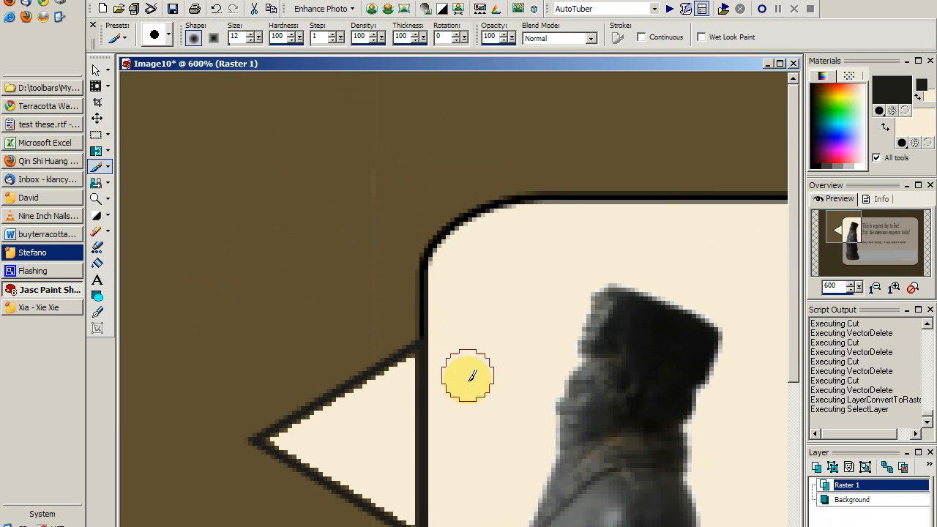
pyautogui.scroll(1, 468, 426)
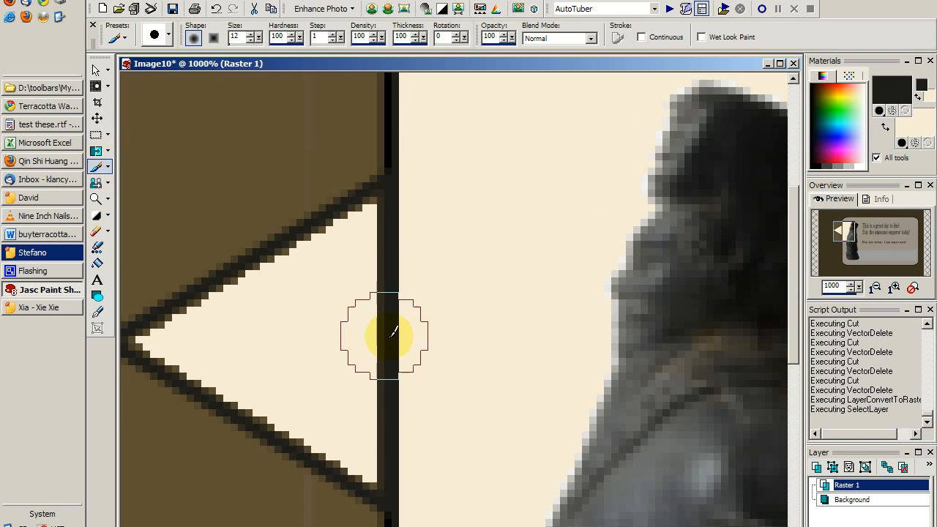
pyautogui.moveTo(383, 314)
pyautogui.mouseDown()
pyautogui.moveTo(420, 251)
pyautogui.moveTo(418, 226)
pyautogui.moveTo(412, 419)
pyautogui.moveTo(414, 444)
pyautogui.moveTo(442, 461)
pyautogui.moveTo(435, 466)
pyautogui.mouseUp()
pyautogui.click(426, 468)
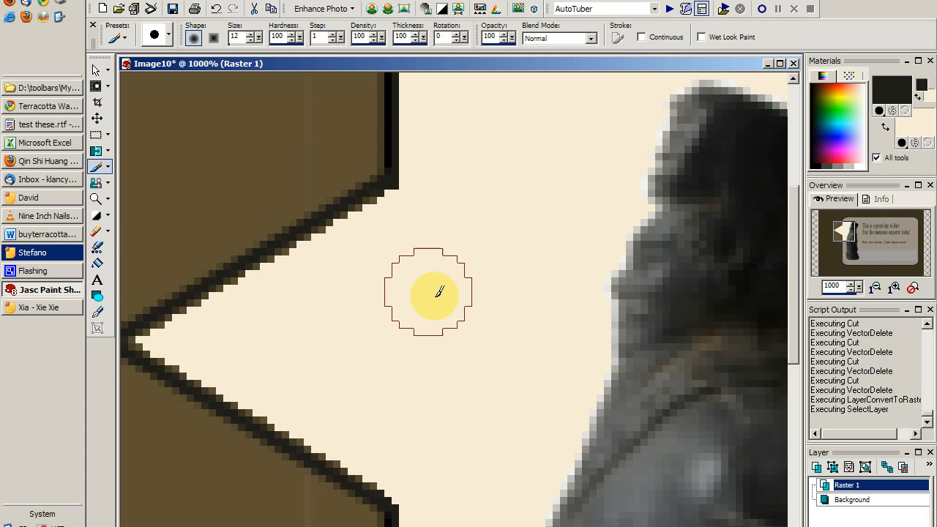
pyautogui.scroll(-5, 437, 292)
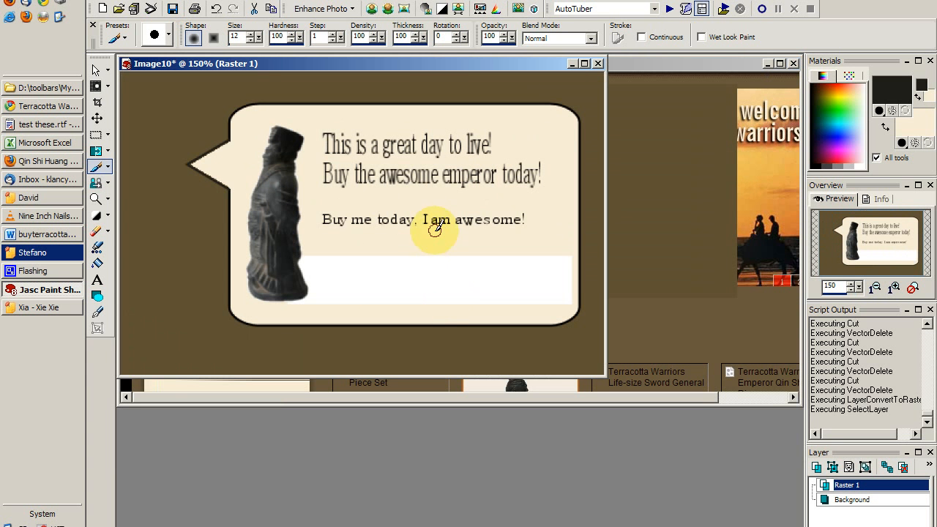
# - Try filling the backdrop around the bubble with its sampled brown at tolerance 23, then undo the fill
pyautogui.click(96, 263)
pyautogui.press('ctrl')
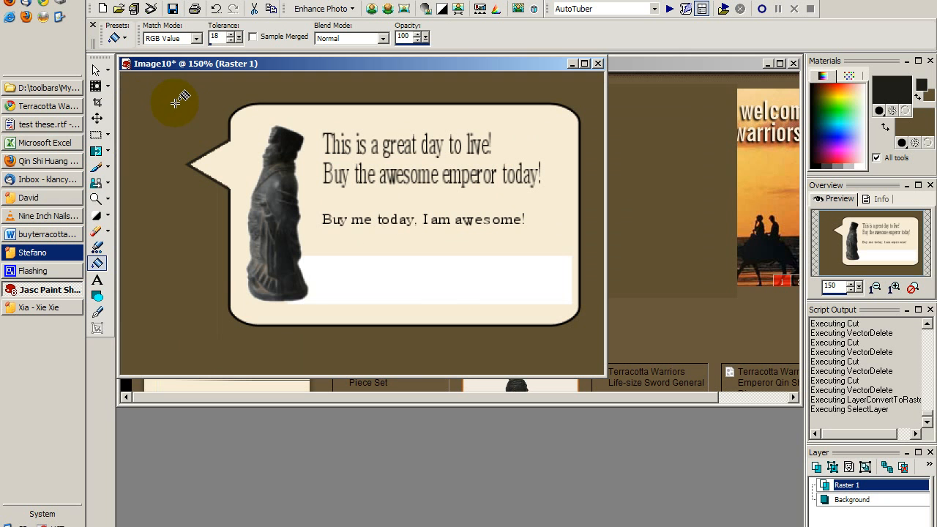
pyautogui.click(231, 34)
pyautogui.click(232, 34)
pyautogui.click(231, 34)
pyautogui.click(232, 34)
pyautogui.click(232, 33)
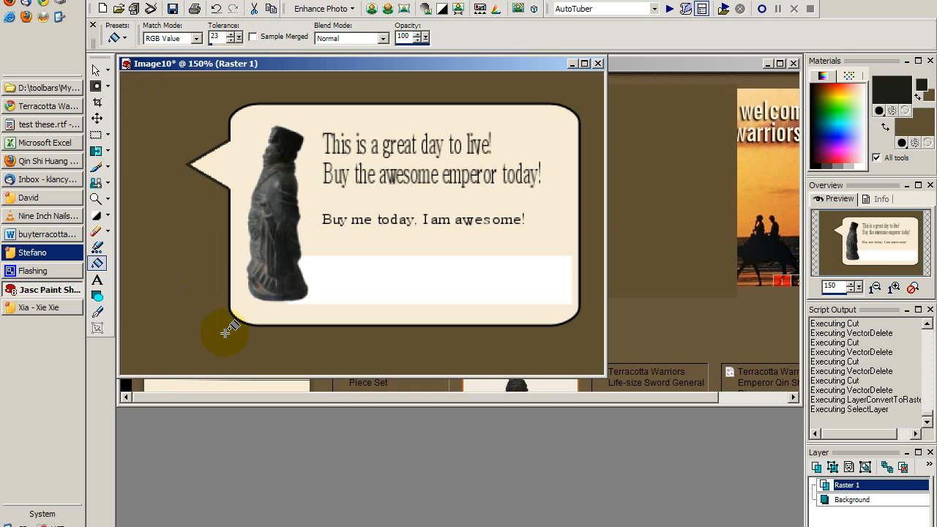
pyautogui.click(159, 190)
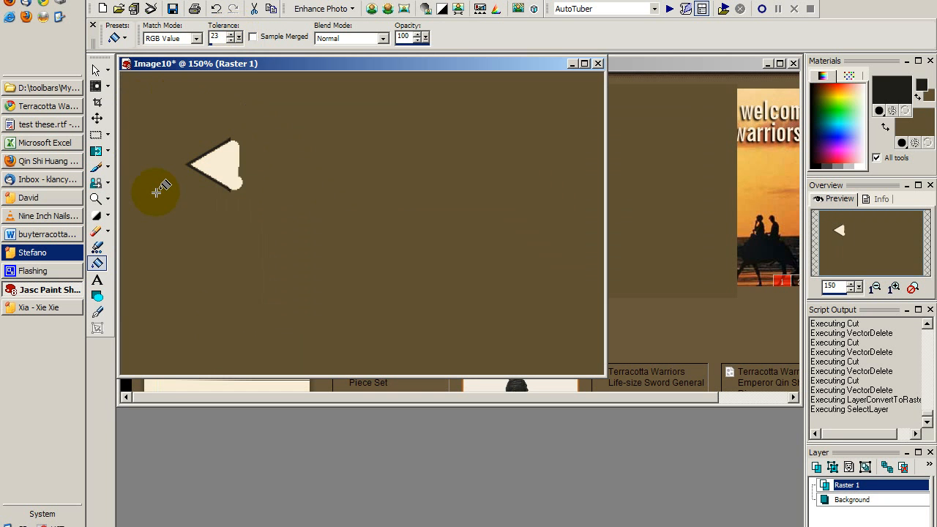
pyautogui.hotkey('ctrl', 'z')
# - Set the flood fill tolerance to 10 and flatten the image into a single background layer
pyautogui.moveTo(240, 38); pyautogui.dragTo(235, 41)
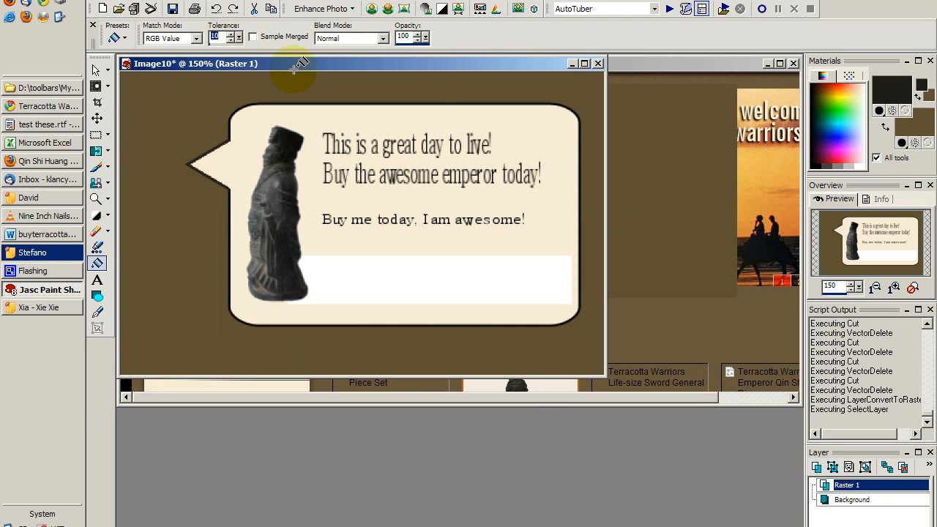
pyautogui.click(292, 2)
pyautogui.moveTo(330, 214)
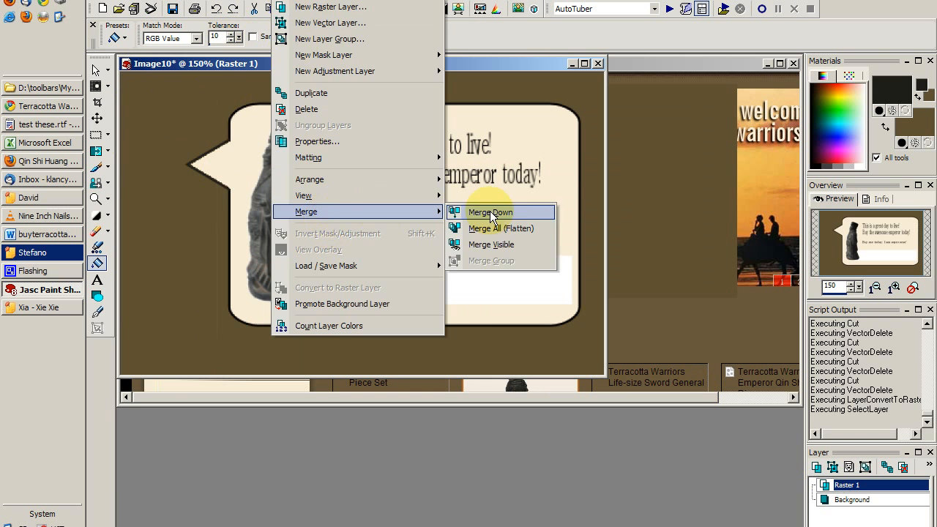
pyautogui.click(494, 227)
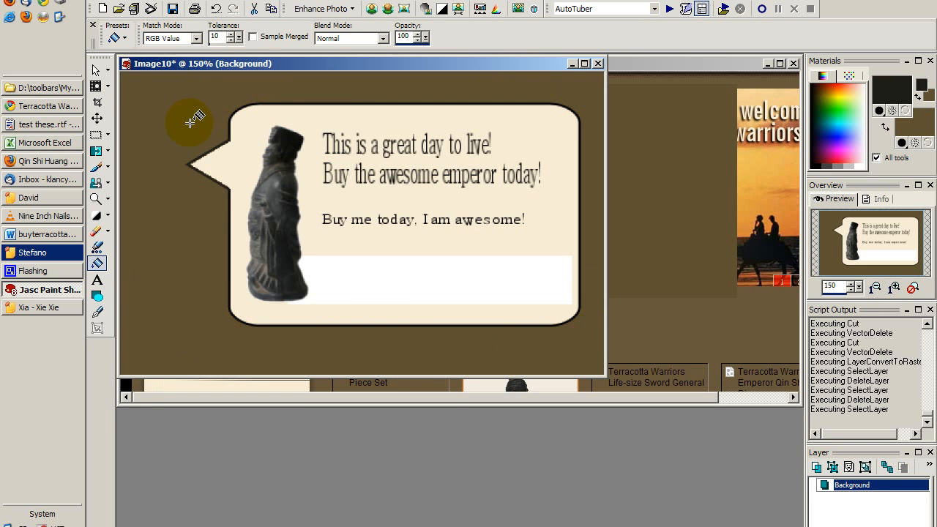
pyautogui.press('ctrl')
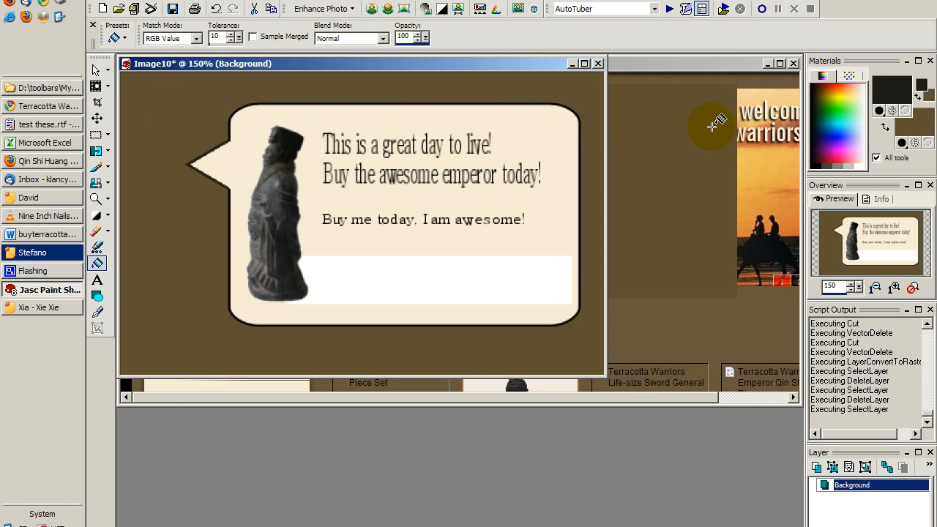
# - Set the background material to transparent and make a rectangular selection around the whole speech bubble, including its pointer
pyautogui.click(96, 135)
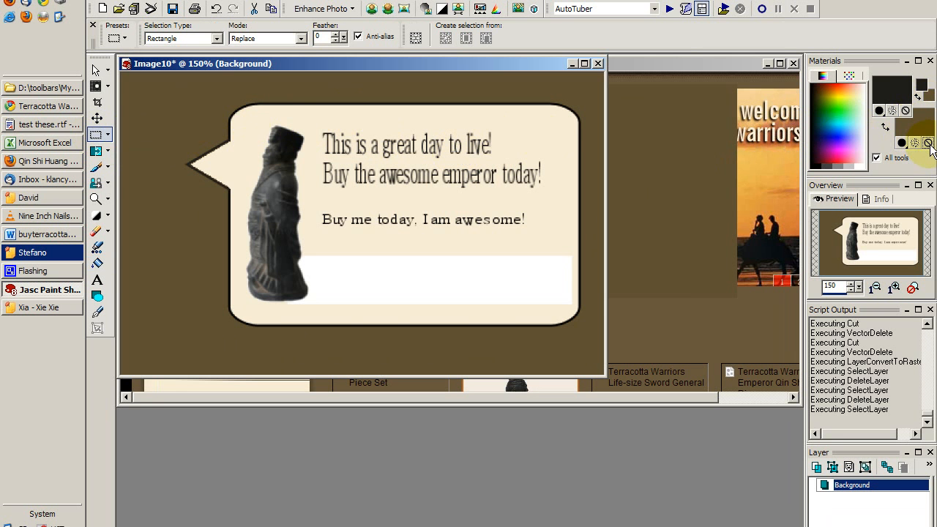
pyautogui.click(929, 143)
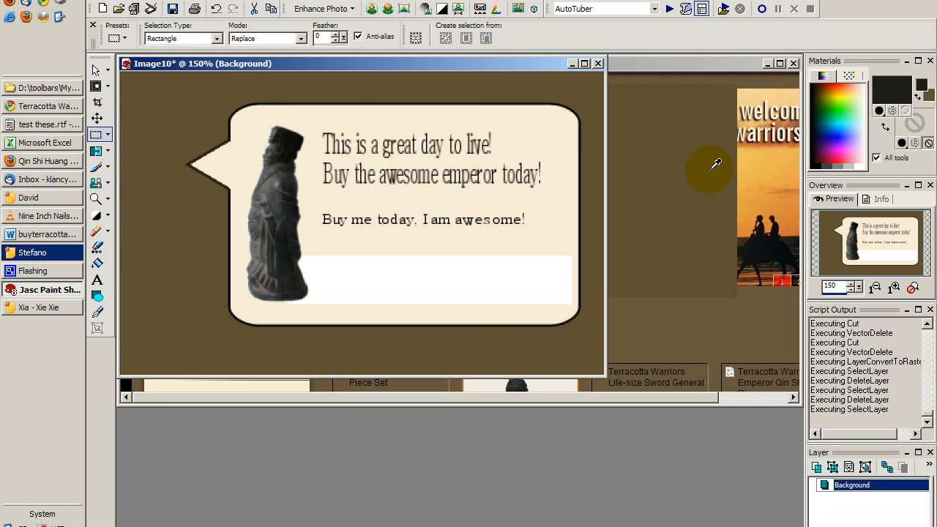
pyautogui.moveTo(166, 95); pyautogui.dragTo(591, 336)
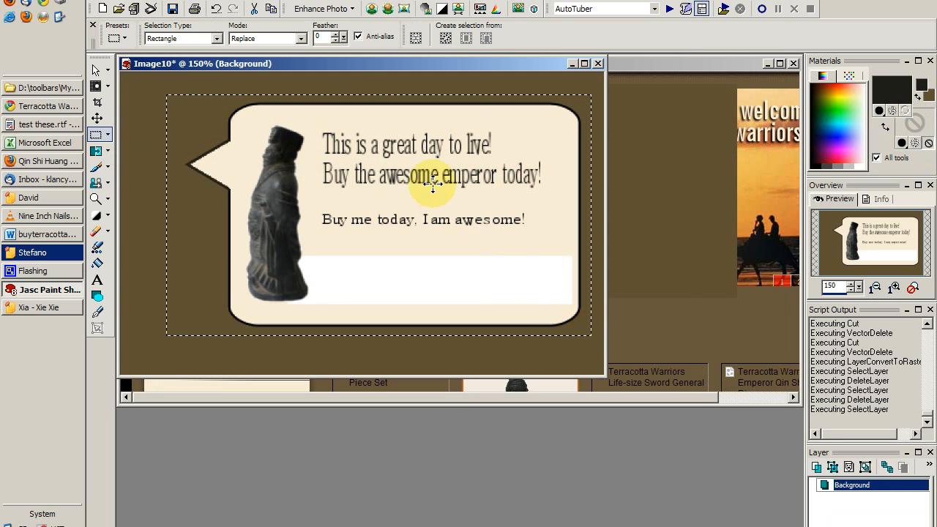
# - Move the speech-bubble image window below the website screenshot, then activate the screenshot and clear its selection
pyautogui.moveTo(433, 63); pyautogui.dragTo(576, 430)
pyautogui.click(367, 62)
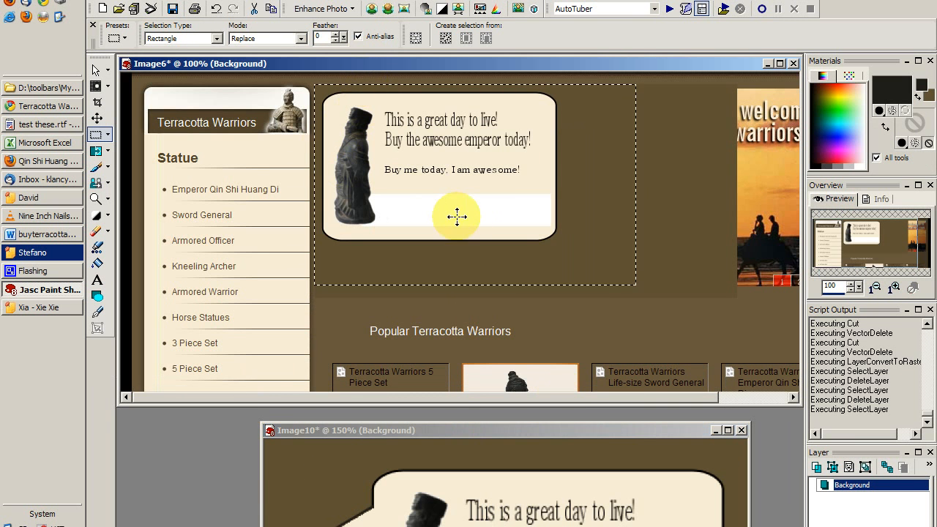
pyautogui.hotkey('ctrl', 'd')
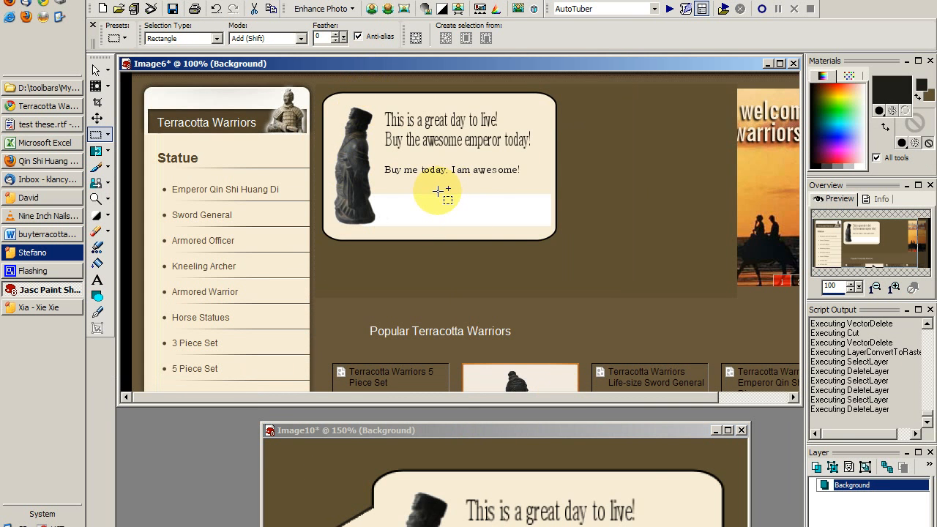
# - Try pasting the speech bubble over the old pop-up in the website screenshot, then delete the pasted copy
pyautogui.hotkey('ctrl', 'shift', 'e')
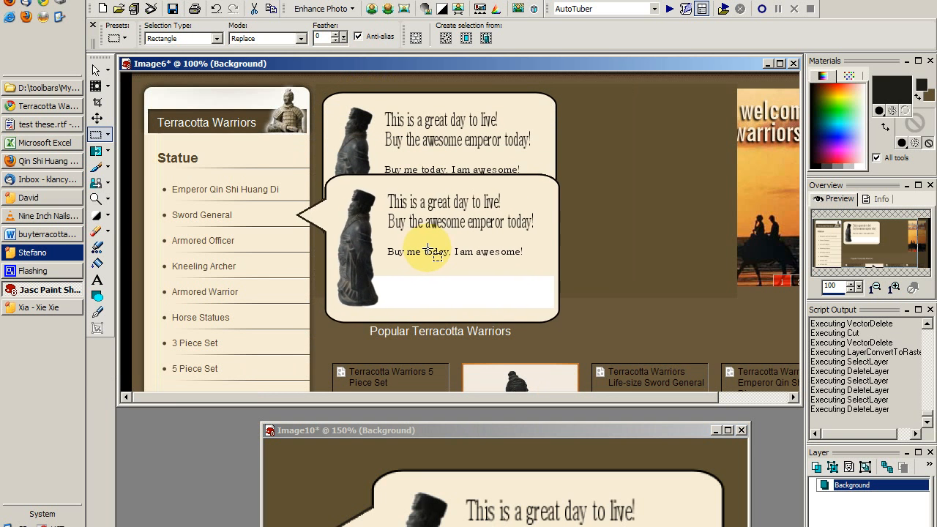
pyautogui.click(425, 247)
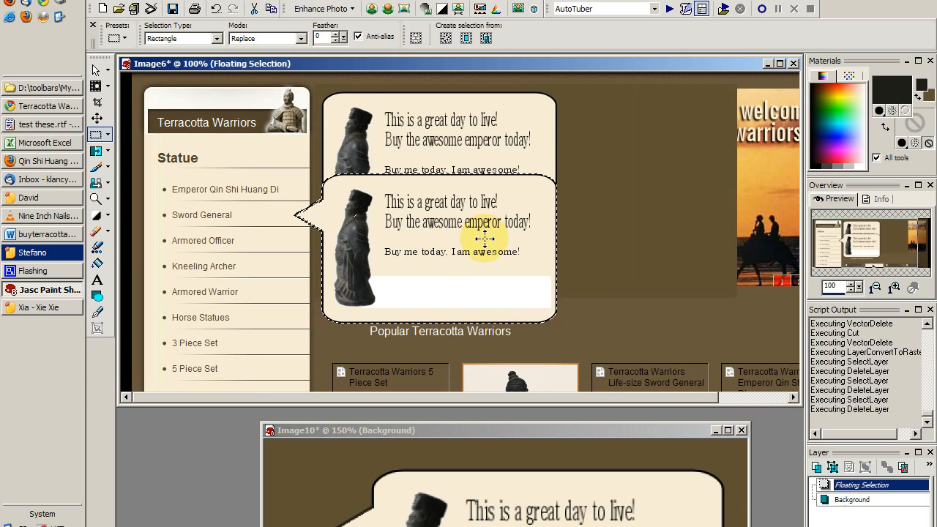
pyautogui.press('Delete')
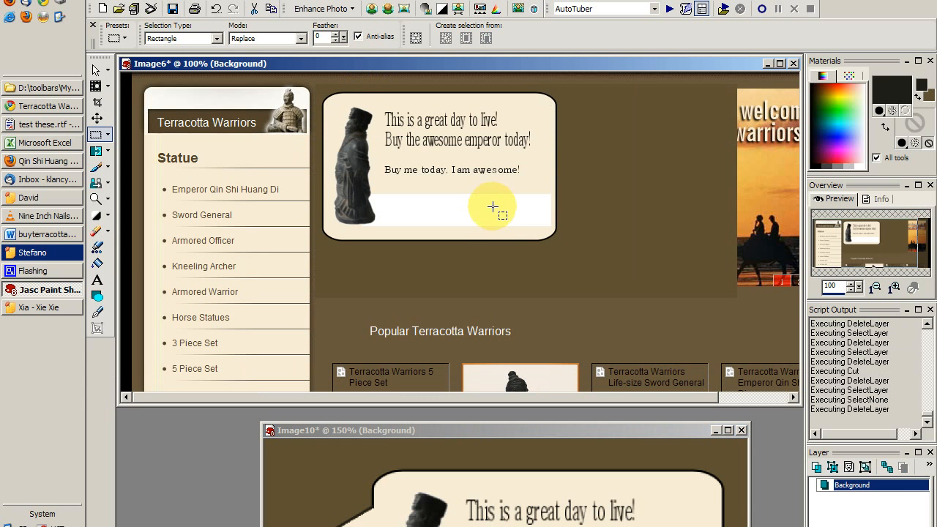
# - Turn off the transparent background material and cut the old pop-up box out of the website screenshot
pyautogui.click(903, 147)
pyautogui.click(905, 148)
pyautogui.moveTo(596, 255); pyautogui.dragTo(320, 89)
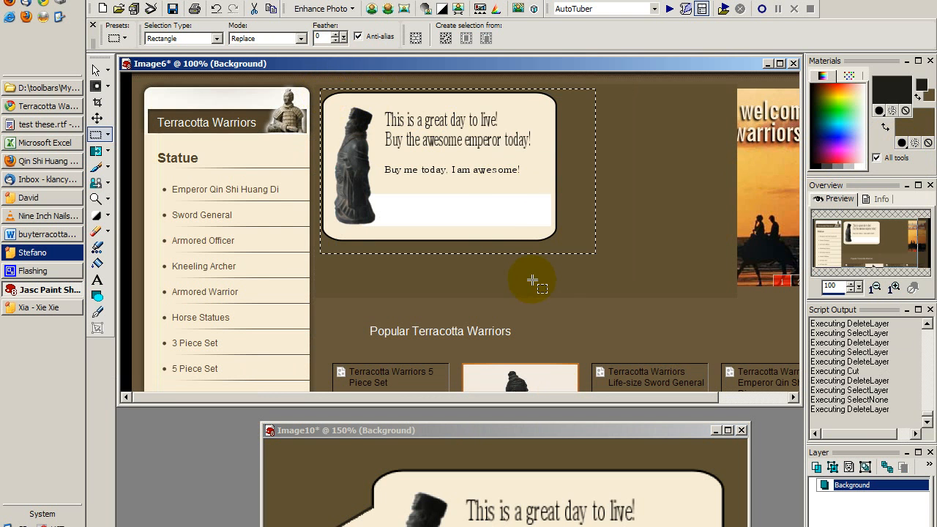
pyautogui.hotkey('ctrl', 'x')
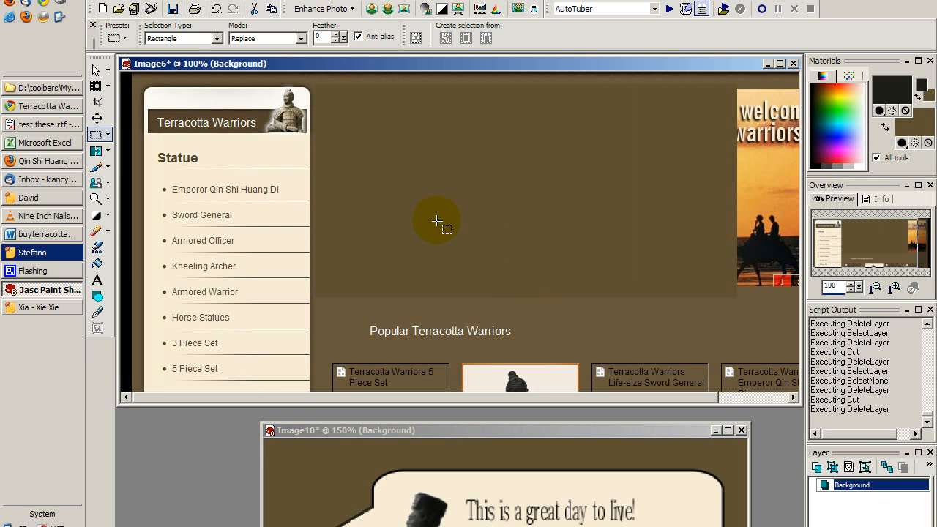
# - Paste the speech bubble into the cleared area with its pointer at the Emperor Qin Shi Huang Di menu entry
pyautogui.press('shift')
pyautogui.hotkey('ctrl', 'e')
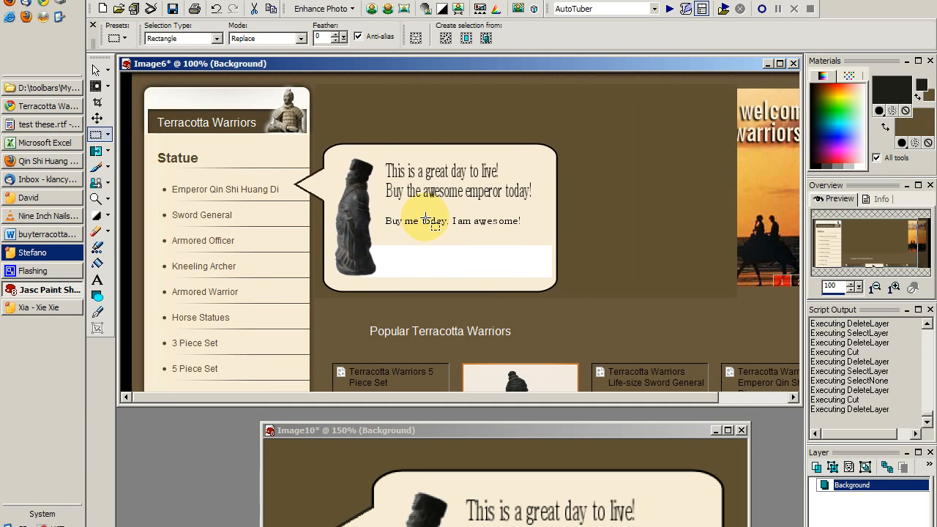
pyautogui.click(425, 217)
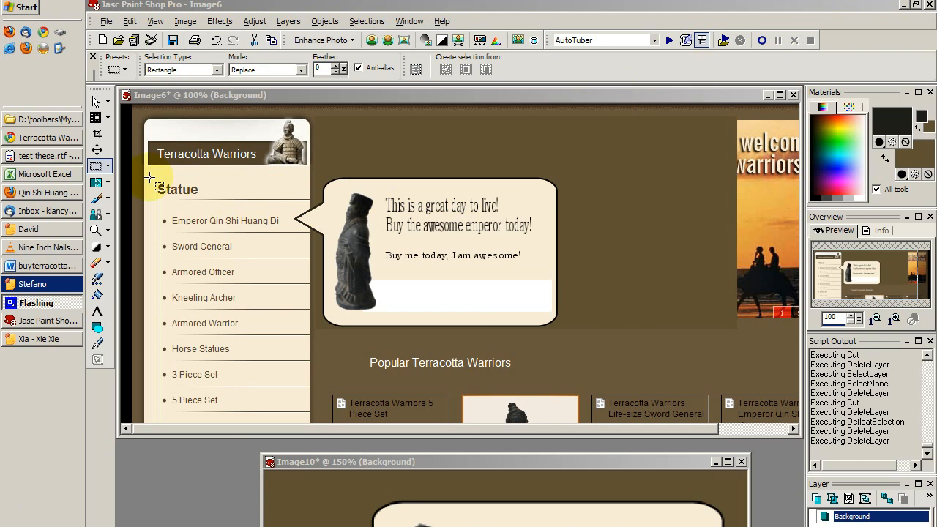
# - Switch to buyterracottawarriors.com.doc in Microsoft Word and place the cursor in the Improved interface heading line
pyautogui.click(60, 265)
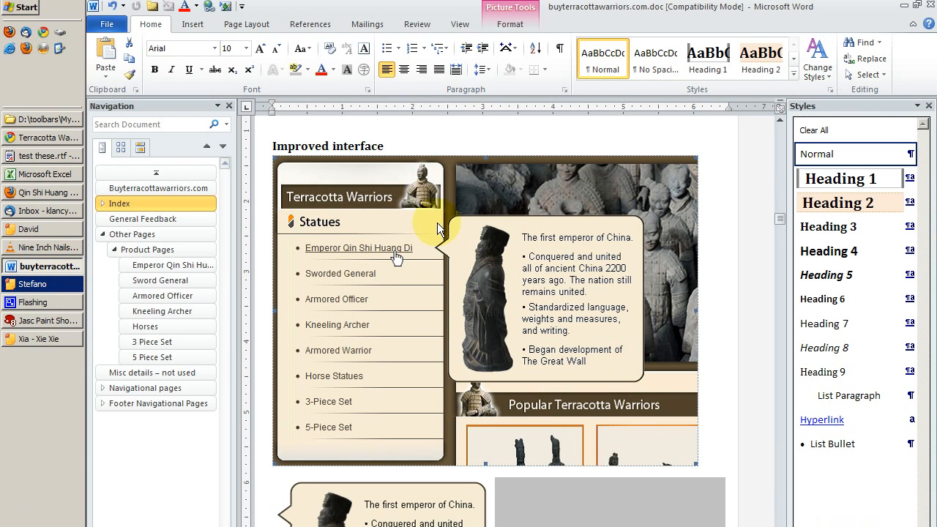
pyautogui.click(431, 146)
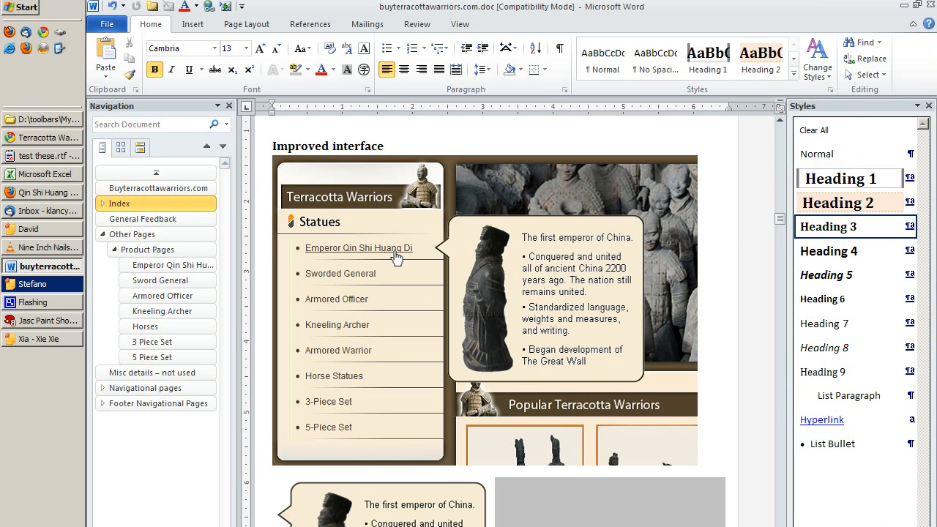
# - Create a new document from the template, show the Styles list, place the cursor below the divider lines, and close the document
pyautogui.hotkey('ctrl', 'n')
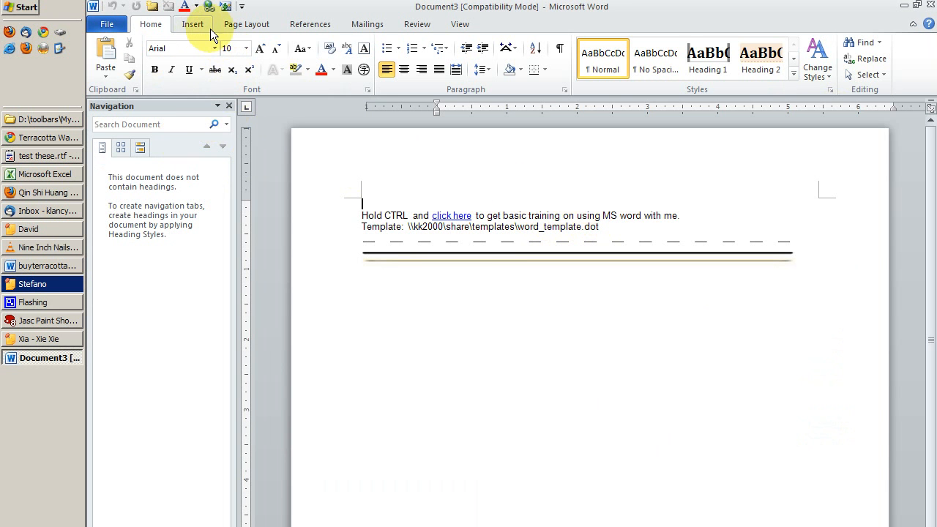
pyautogui.click(830, 90)
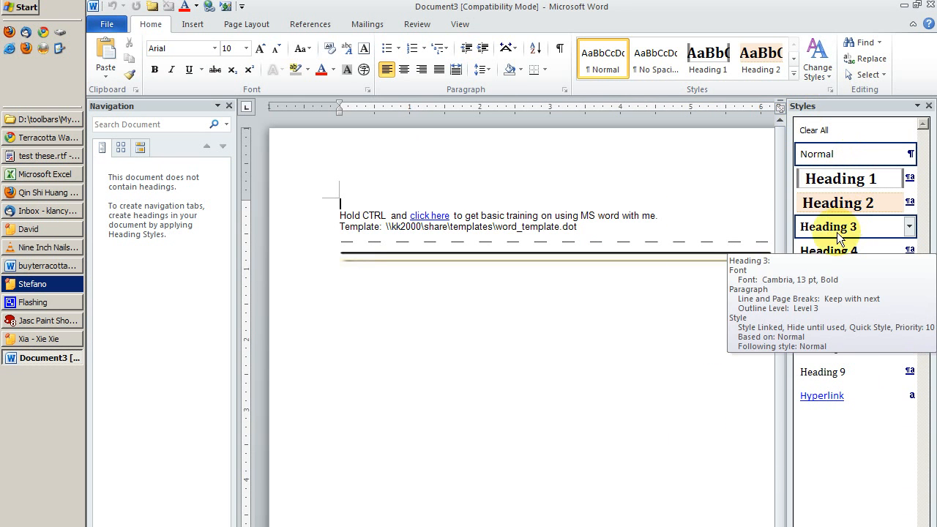
pyautogui.doubleClick(580, 304)
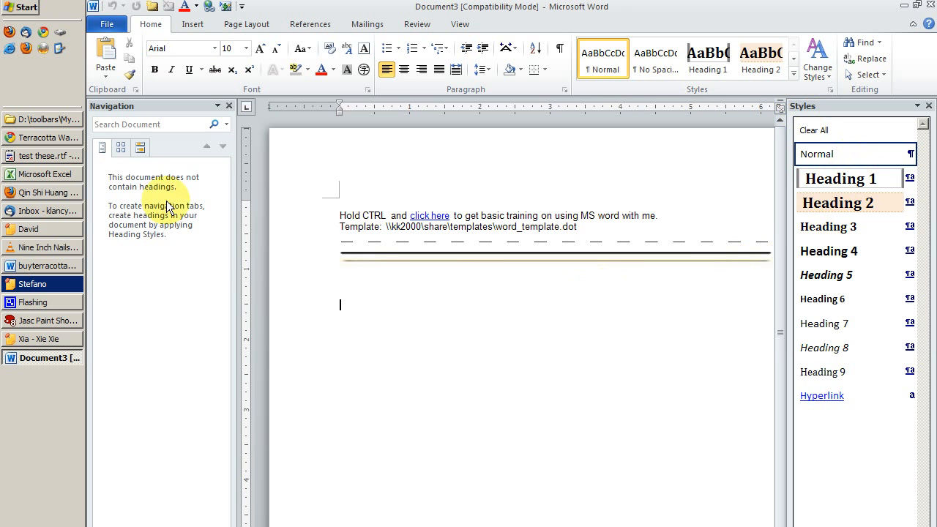
pyautogui.click(489, 324)
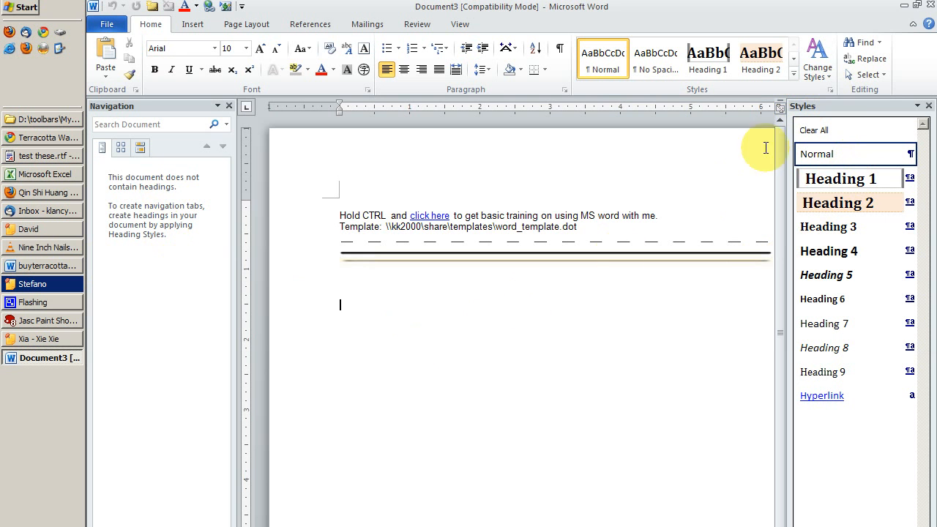
pyautogui.click(929, 7)
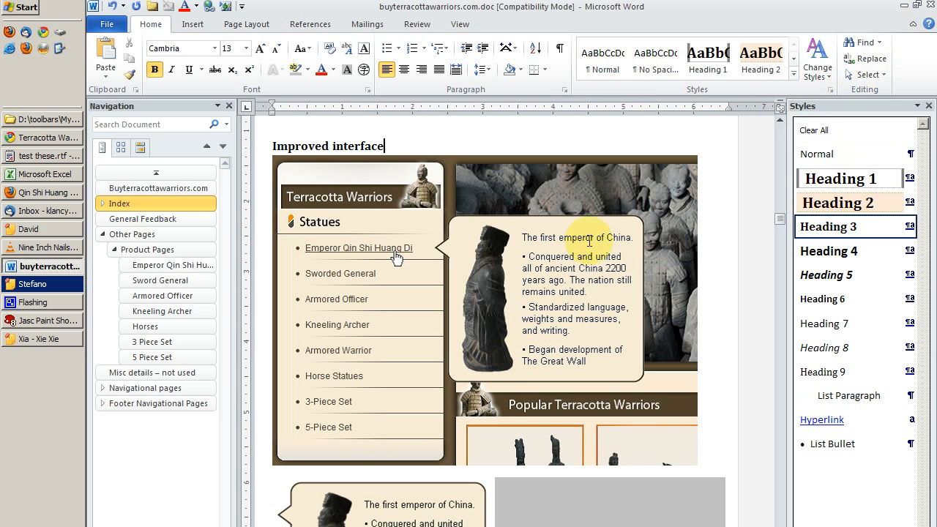
# - Indent the Improved interface screenshot and the speech-bubble picture beneath it by one level each
pyautogui.click(391, 247)
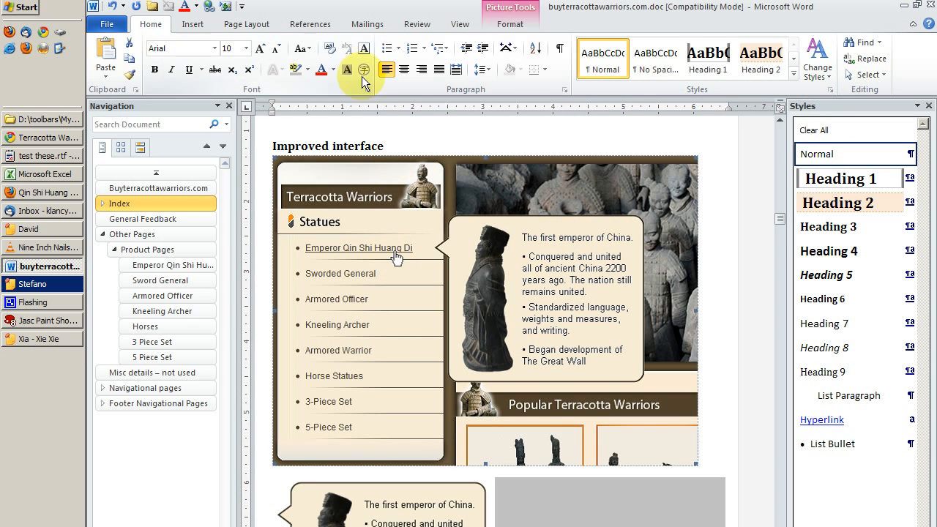
pyautogui.click(482, 47)
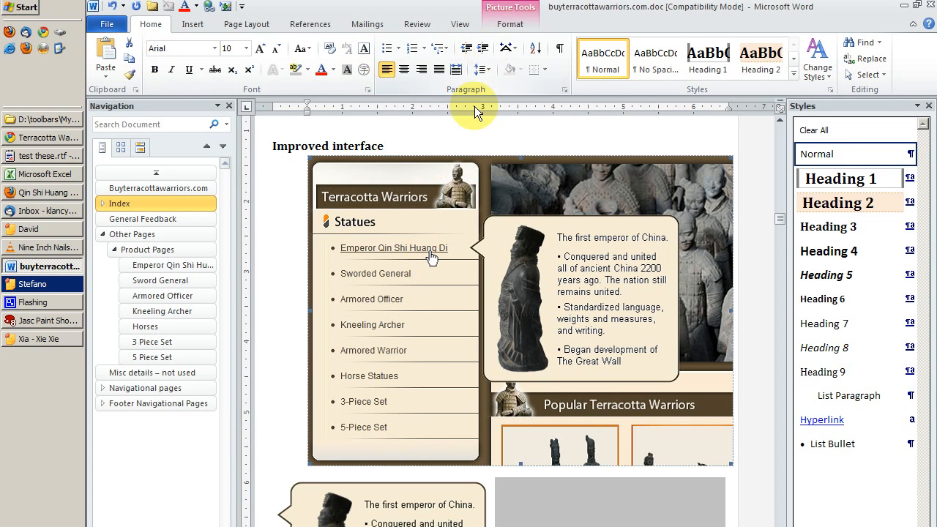
pyautogui.click(418, 494)
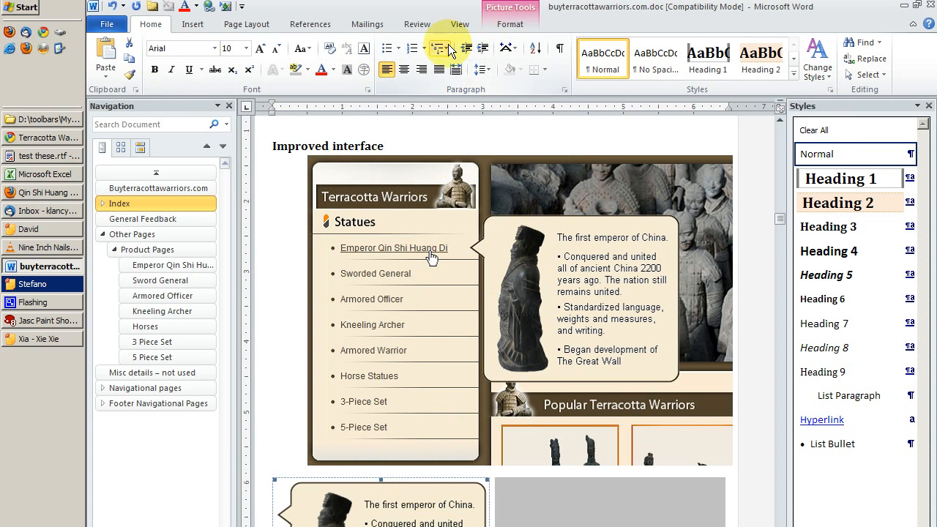
pyautogui.click(482, 50)
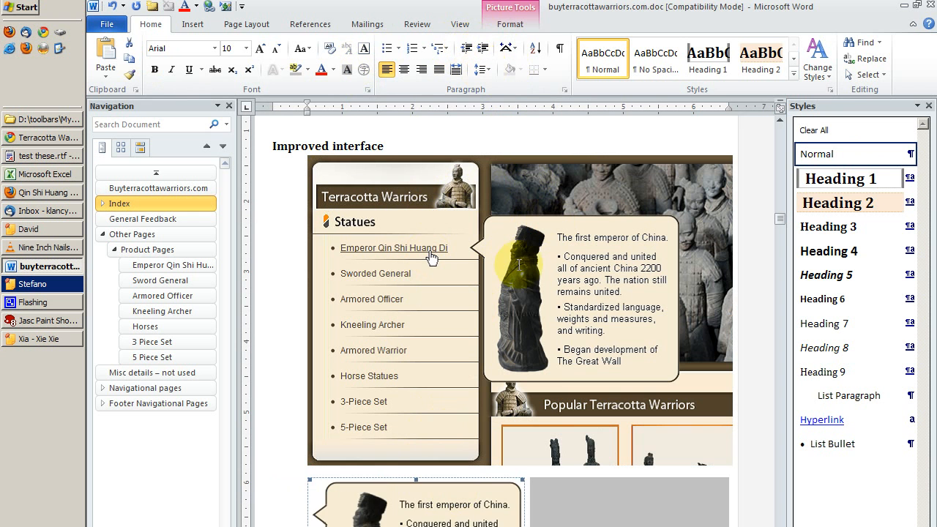
pyautogui.click(540, 493)
pyautogui.scroll(-1, 539, 355)
pyautogui.scroll(1, 540, 349)
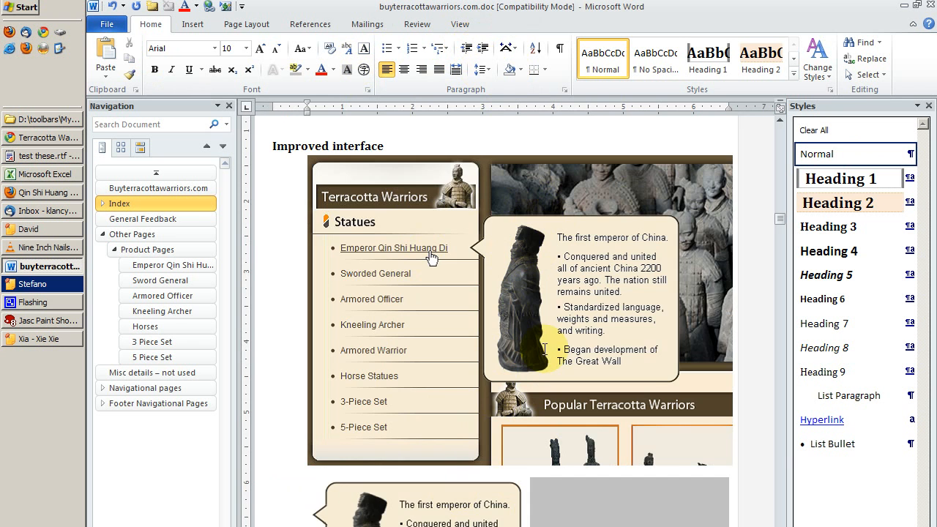
# - Review the Content section's header picture and its highlighted notes on applying a gradient and updating the training manual
pyautogui.scroll(-10, 544, 350)
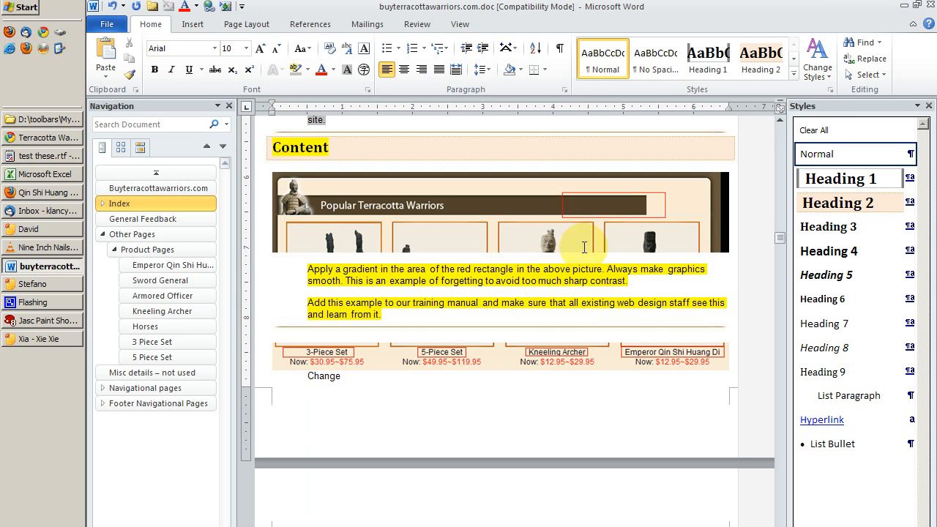
pyautogui.click(400, 208)
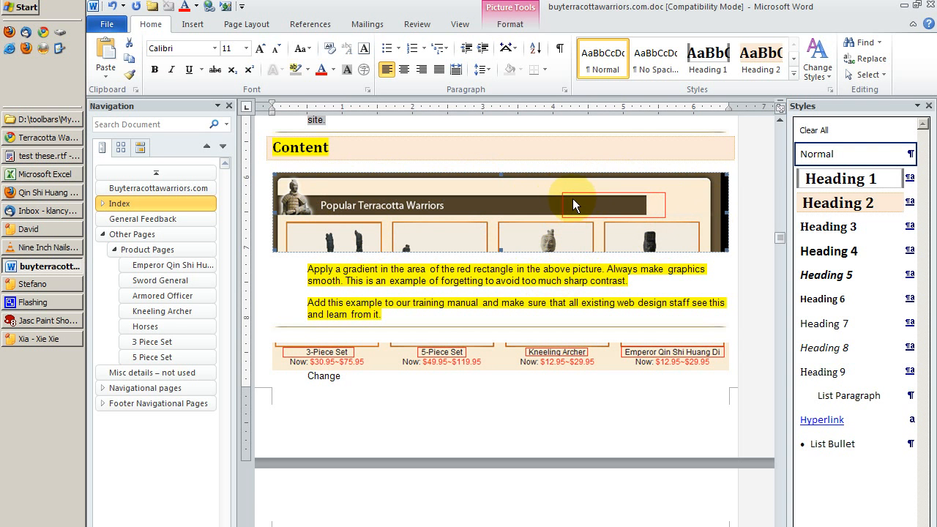
pyautogui.moveTo(307, 270); pyautogui.dragTo(554, 295)
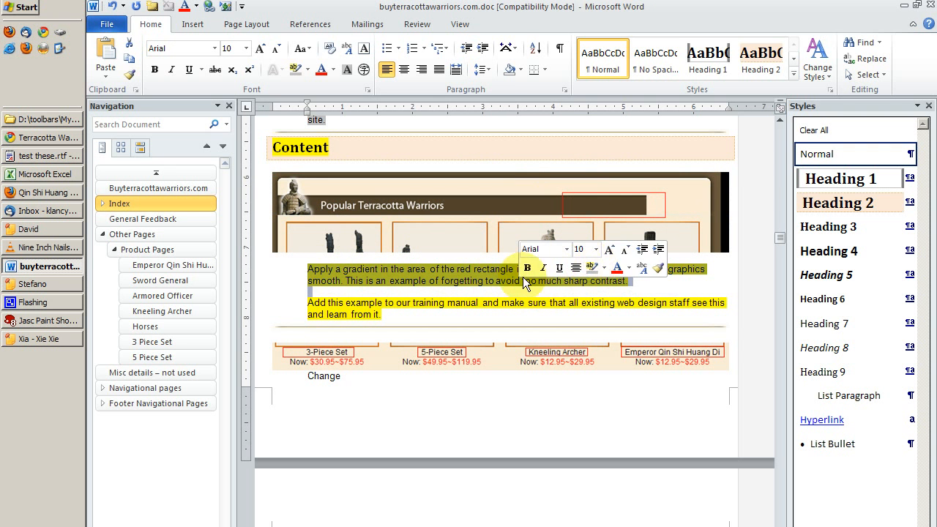
pyautogui.click(440, 303)
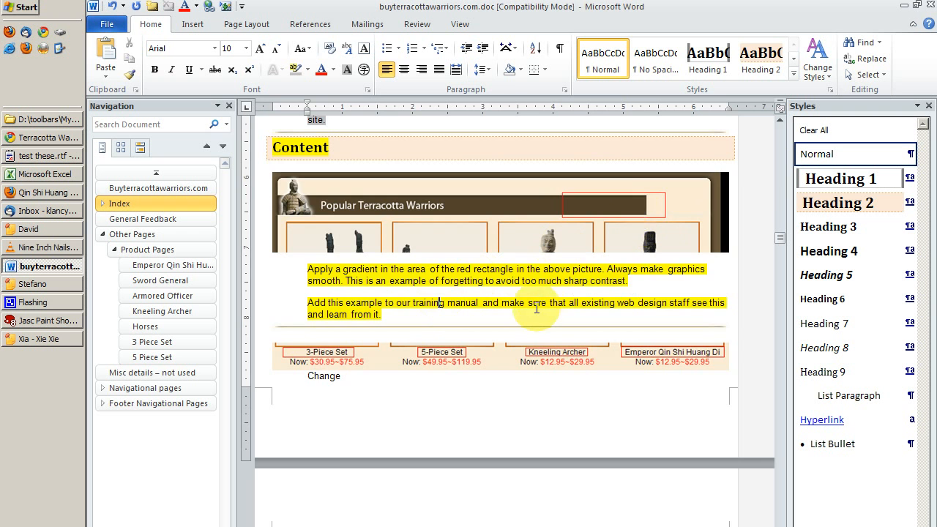
# - Examine the Kneeling Archer and Emperor product pictures and the notes on inconsistent watermark orientation
pyautogui.scroll(-12, 536, 309)
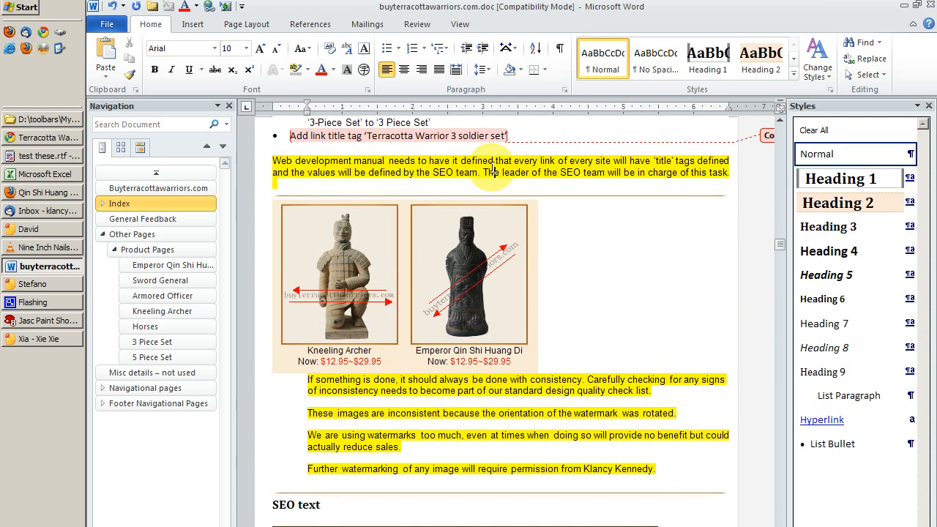
pyautogui.scroll(-1, 604, 224)
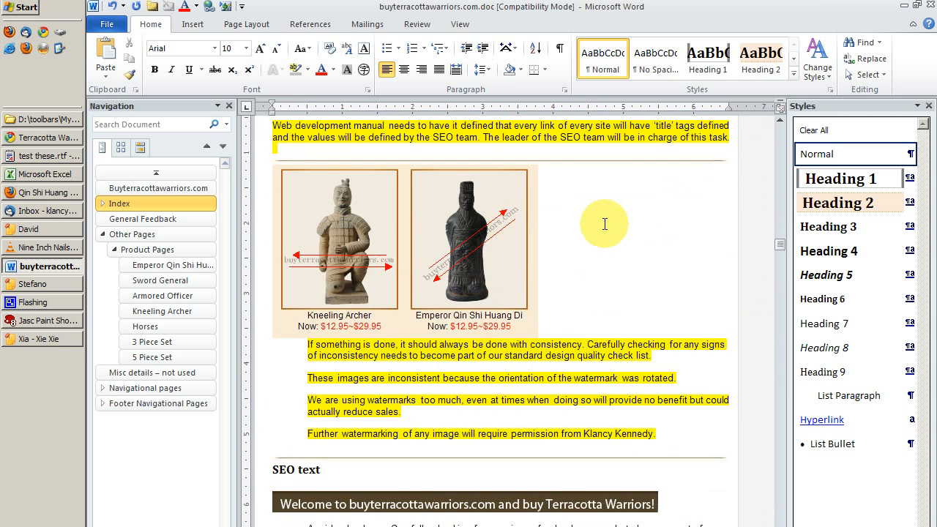
pyautogui.click(359, 279)
pyautogui.scroll(-1, 586, 246)
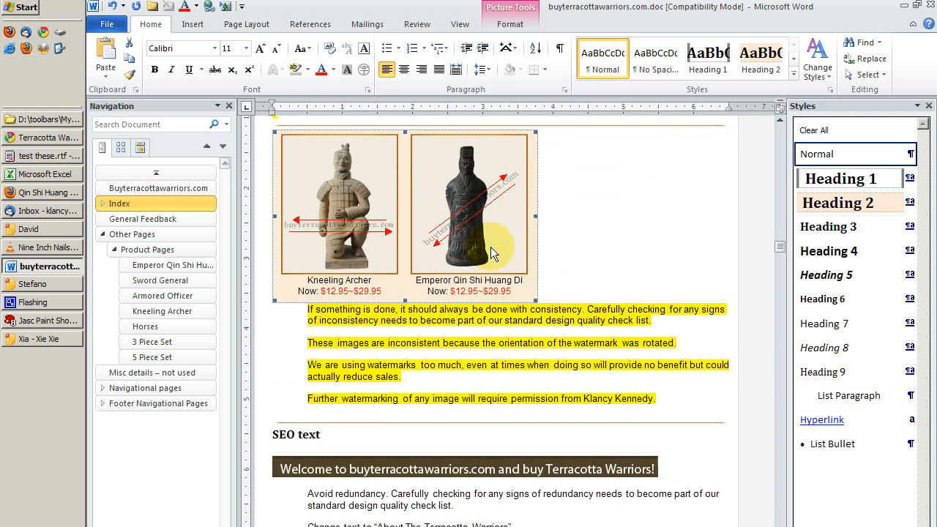
pyautogui.scroll(1, 385, 260)
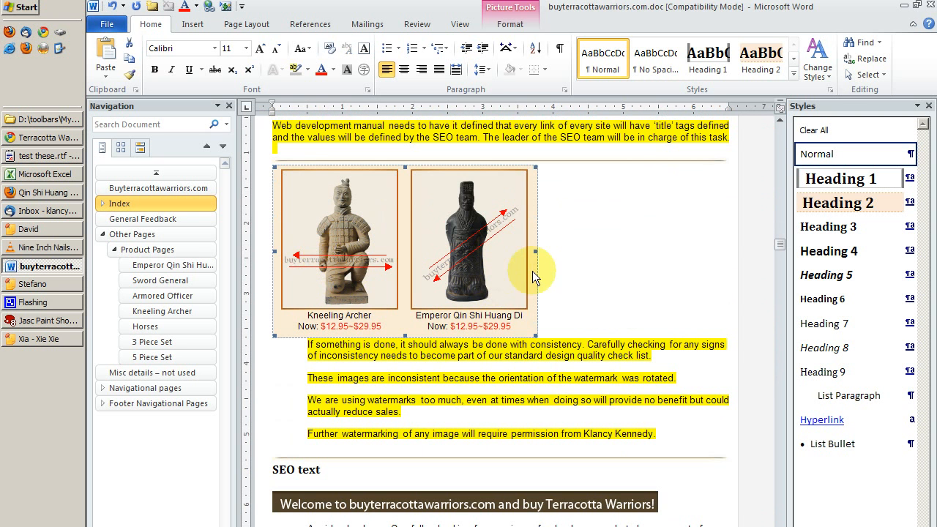
pyautogui.click(582, 268)
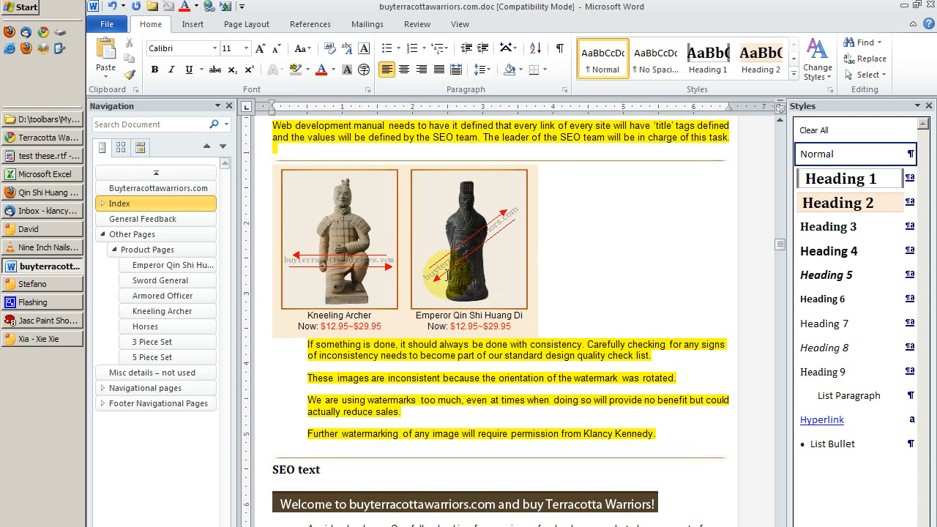
pyautogui.click(347, 274)
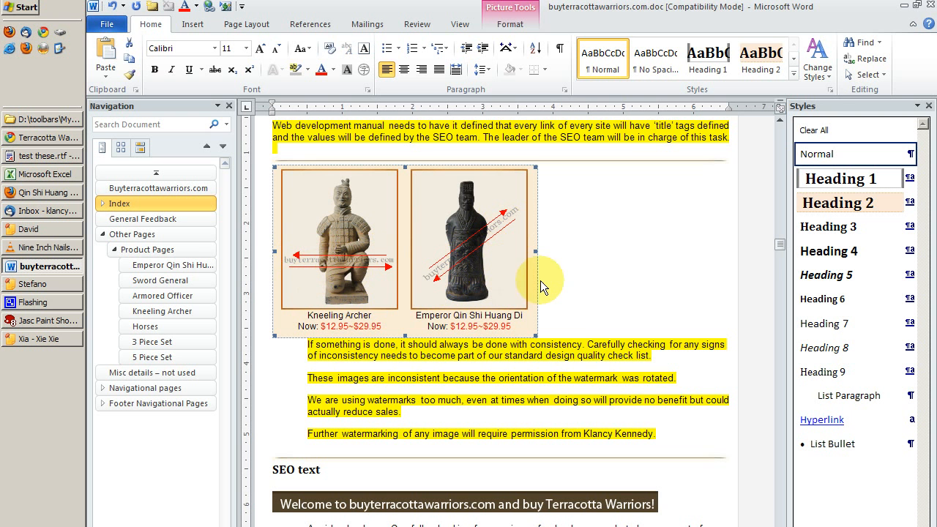
pyautogui.click(606, 285)
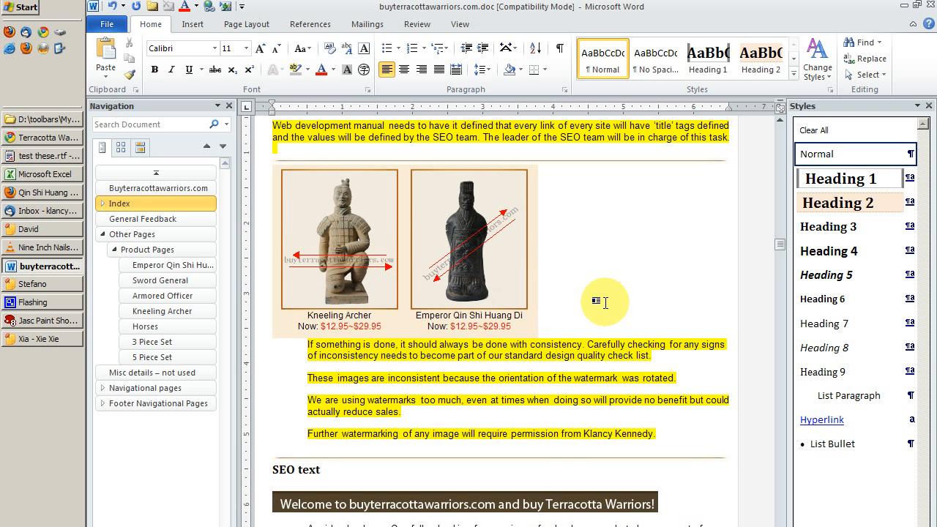
# - Read through the SEO text section and on to the new section's header change and highlighted body text
pyautogui.scroll(-6, 607, 302)
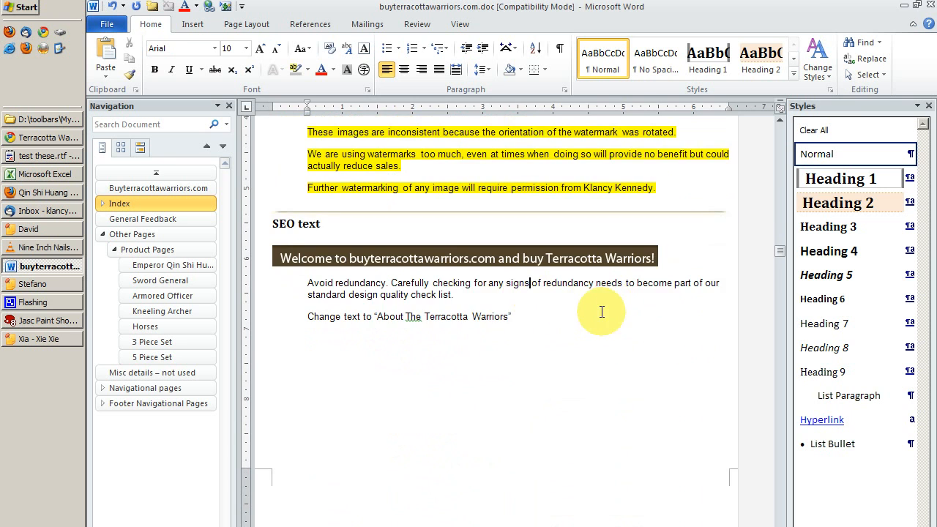
pyautogui.scroll(-8, 615, 309)
pyautogui.scroll(-15, 614, 309)
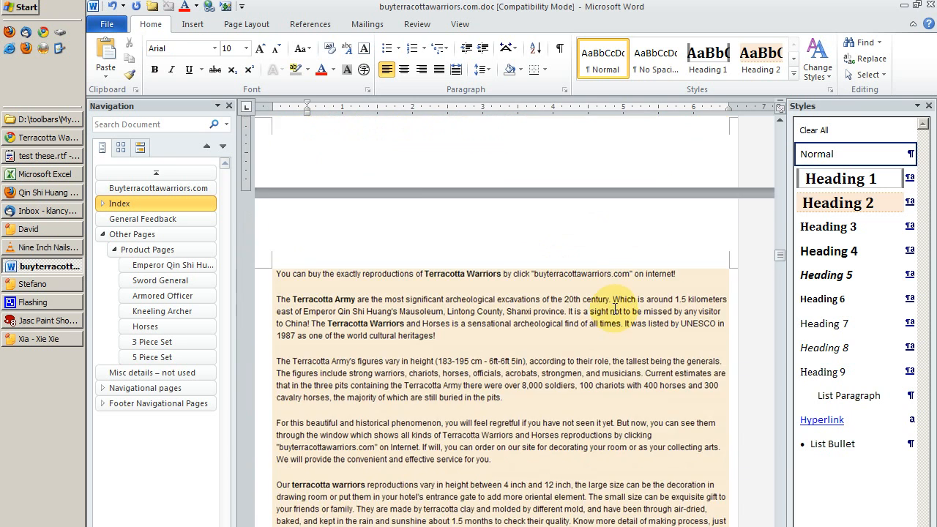
pyautogui.scroll(-4, 605, 298)
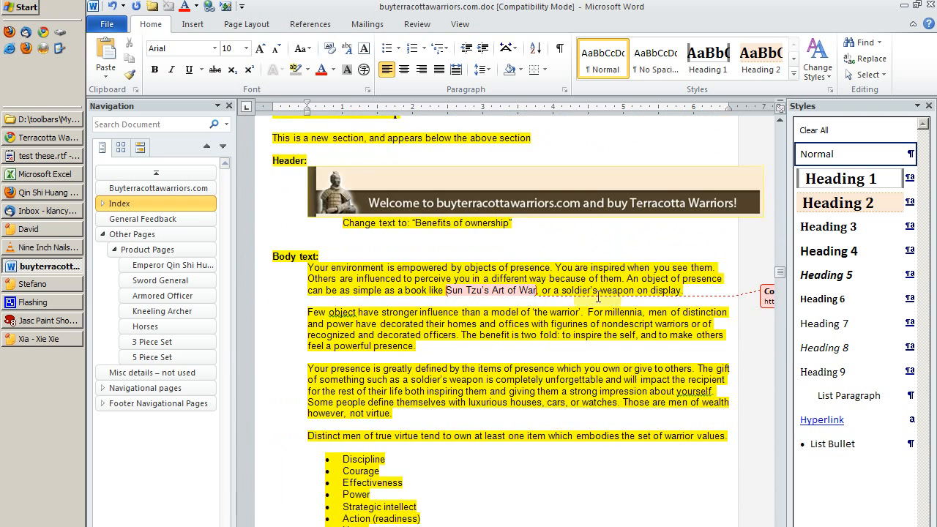
# - Read through the Benefits of Ownership section, the page screenshots joined by the red arrow, and the notes on removing the trust badges
pyautogui.scroll(2, 587, 296)
pyautogui.click(569, 205)
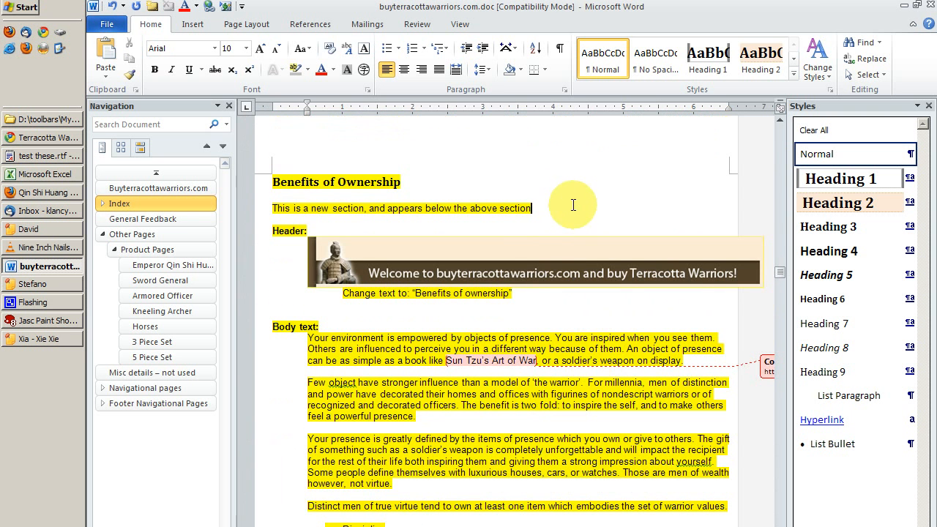
pyautogui.scroll(-20, 620, 254)
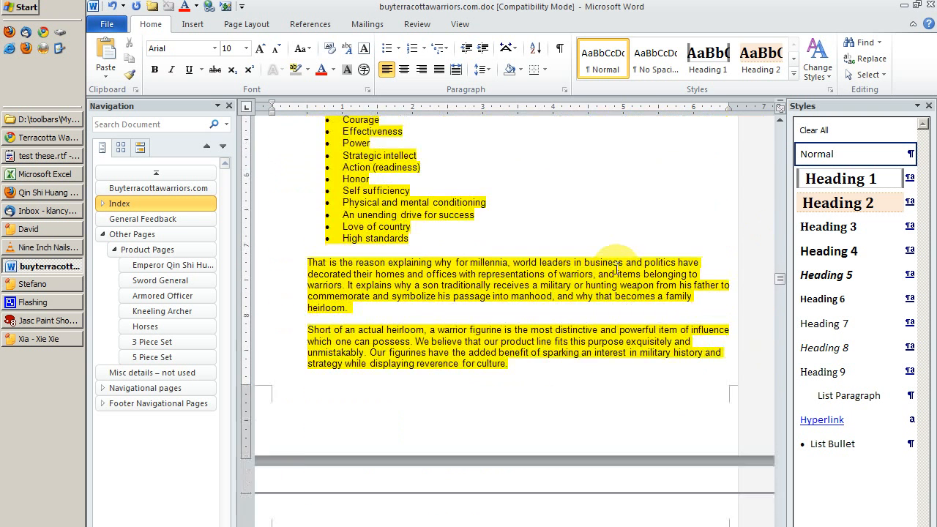
pyautogui.scroll(-15, 612, 268)
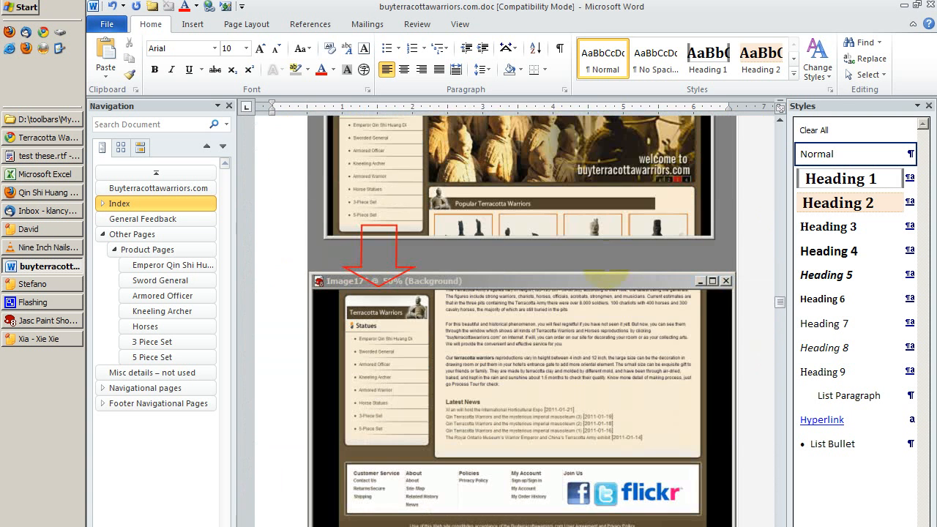
pyautogui.scroll(4, 607, 277)
pyautogui.scroll(-1, 605, 265)
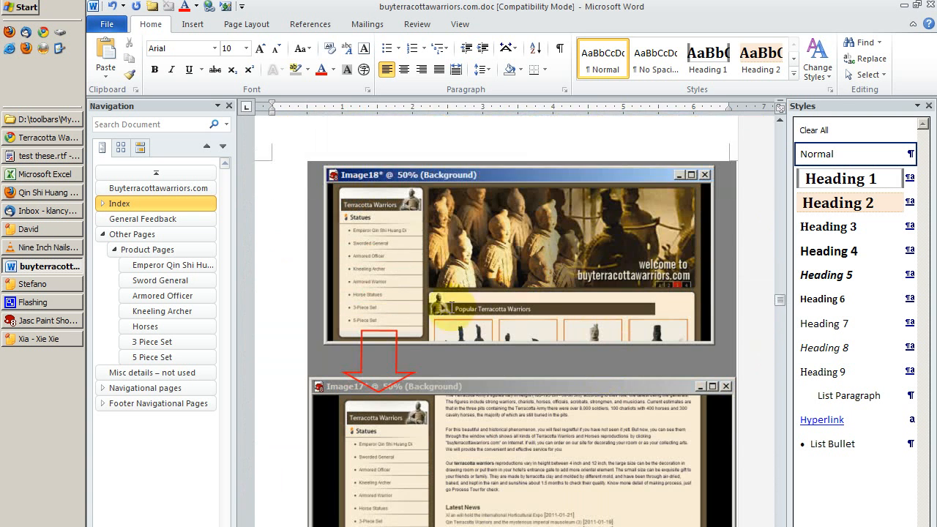
pyautogui.scroll(-1, 519, 277)
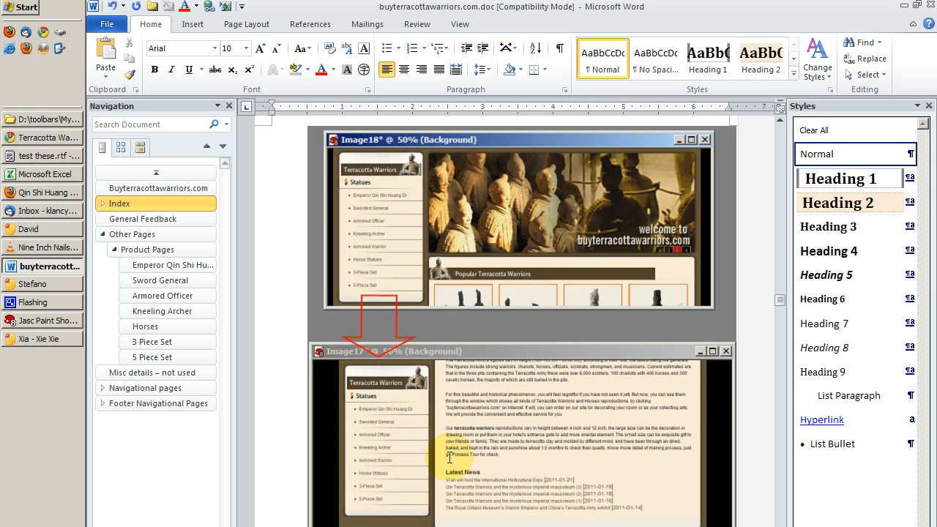
pyautogui.scroll(-15, 412, 444)
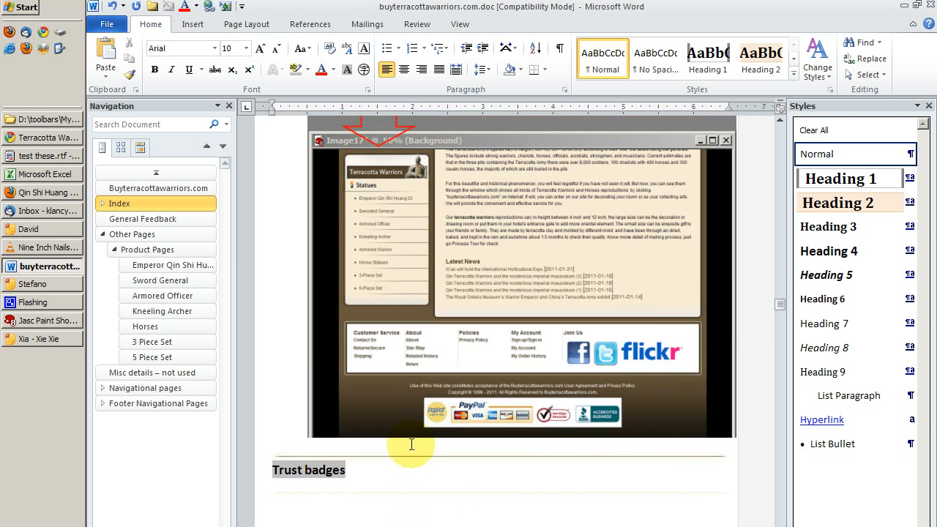
pyautogui.scroll(-12, 420, 436)
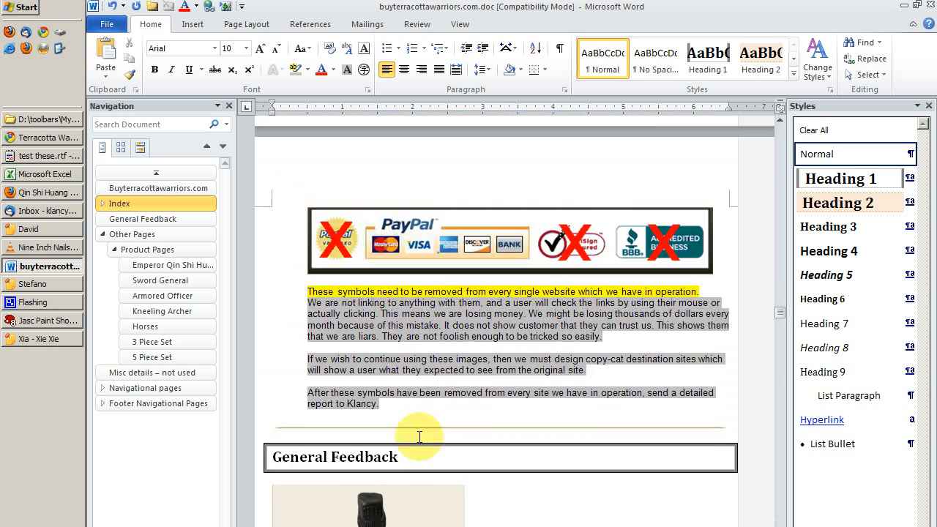
# - Examine the General Feedback product-page notes on non-functional arrows, material definitions, the quantity list and the ambiguous mouseover display
pyautogui.scroll(-10, 420, 434)
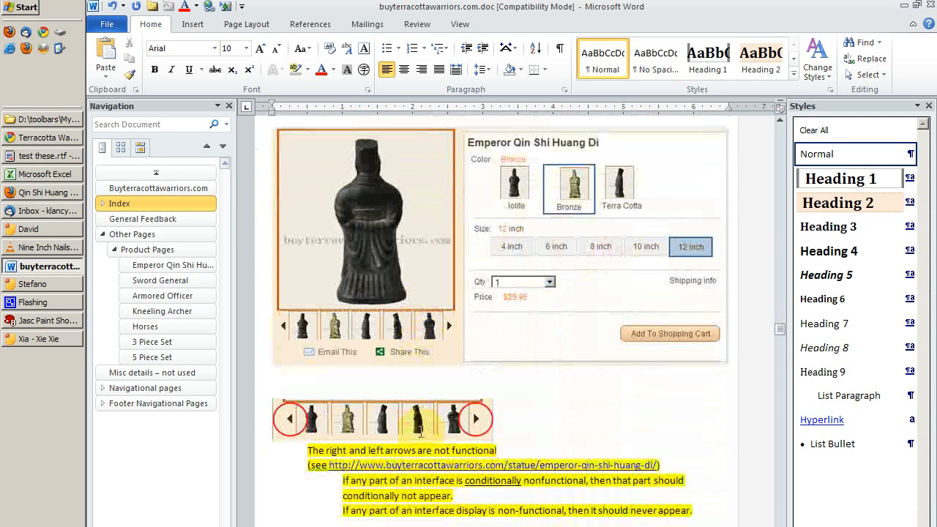
pyautogui.scroll(-5, 421, 432)
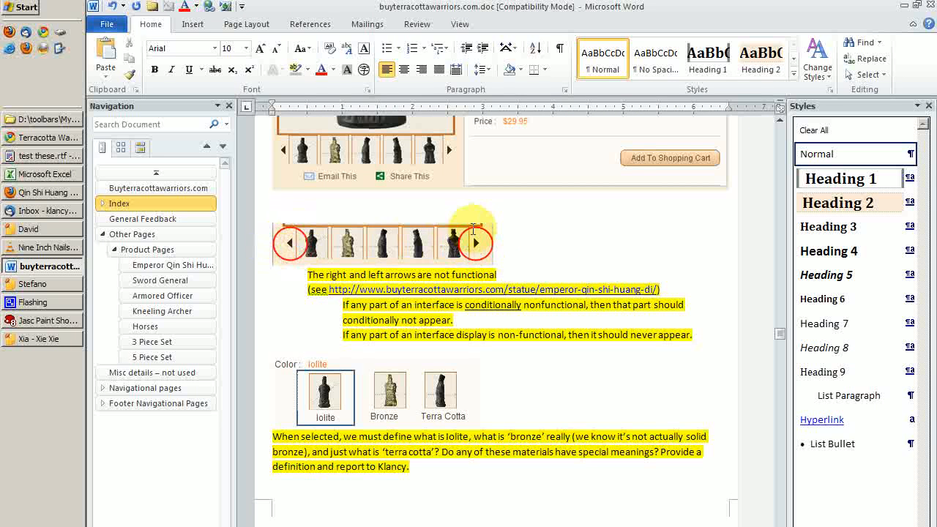
pyautogui.click(524, 248)
pyautogui.scroll(3, 536, 252)
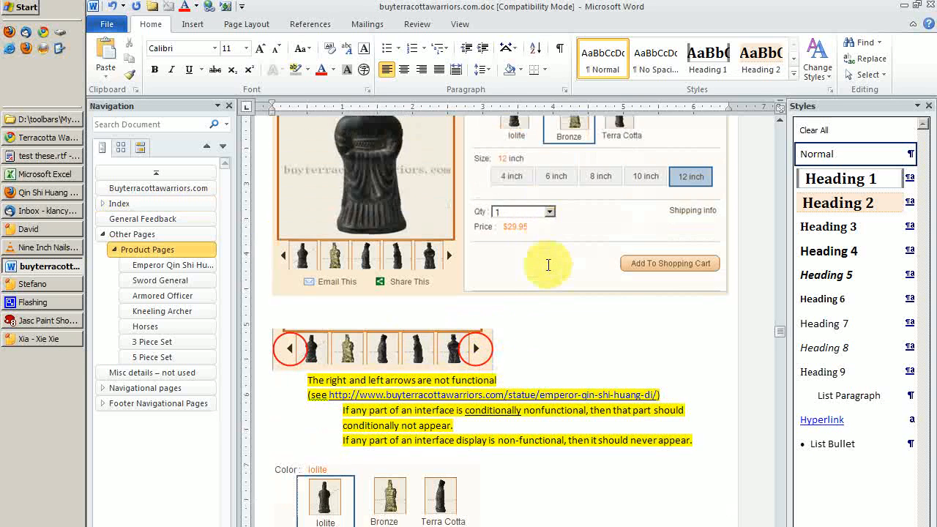
pyautogui.scroll(-4, 550, 266)
pyautogui.scroll(-15, 550, 267)
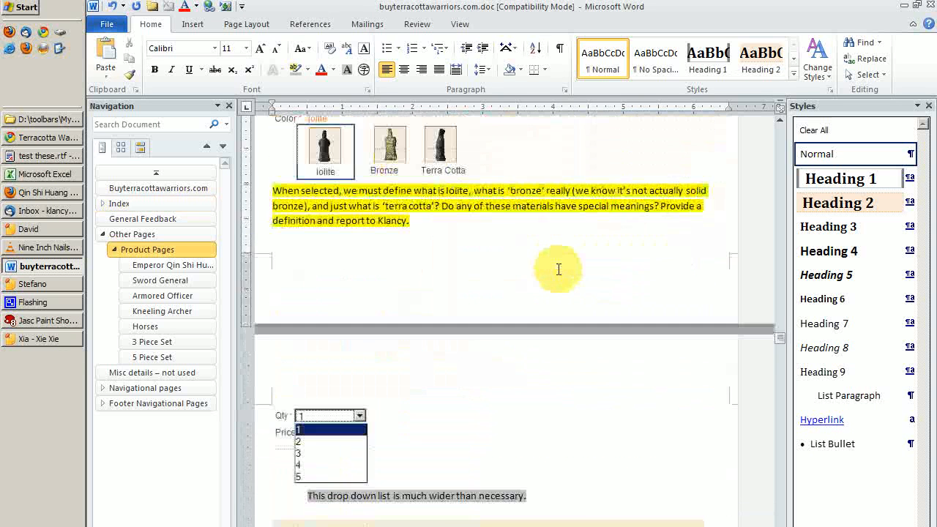
pyautogui.scroll(-3, 560, 271)
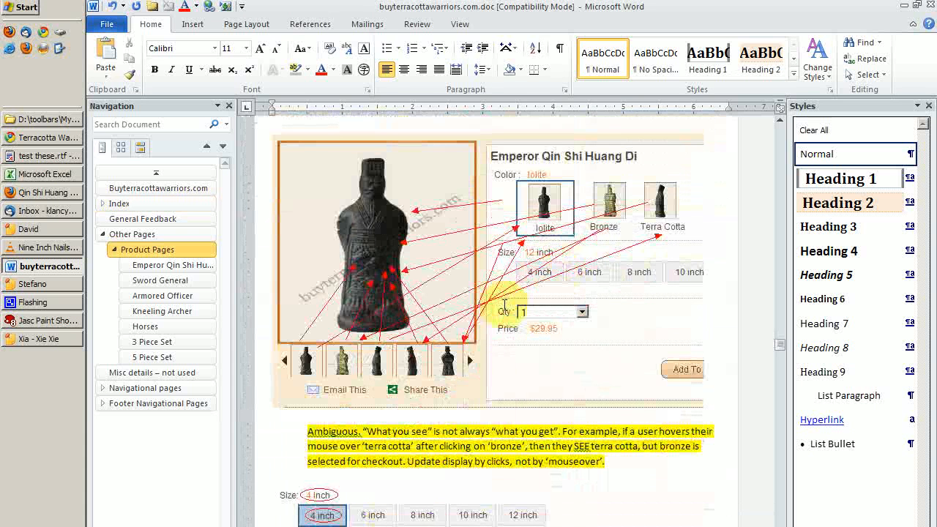
# - Review the product-page notes on vertical interface flow, customer reviews, shipping information and content indentation
pyautogui.scroll(-20, 504, 306)
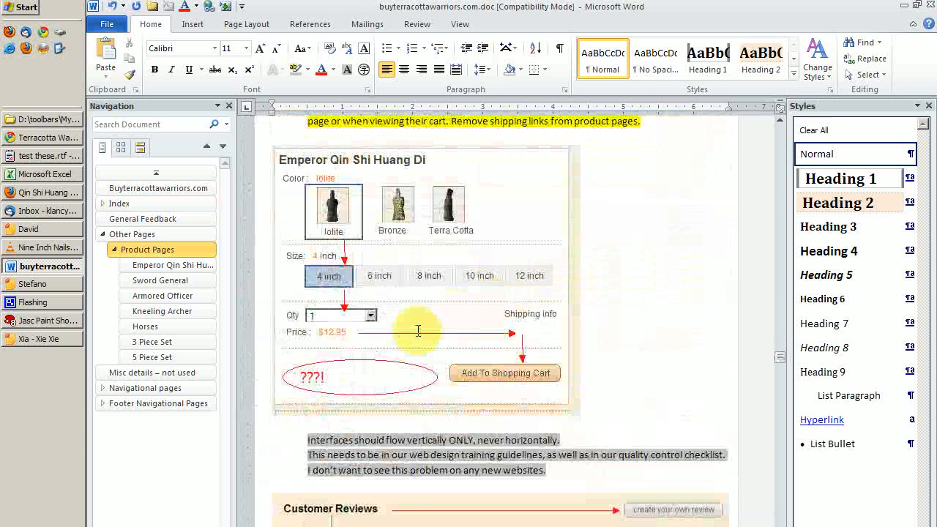
pyautogui.scroll(-1, 457, 320)
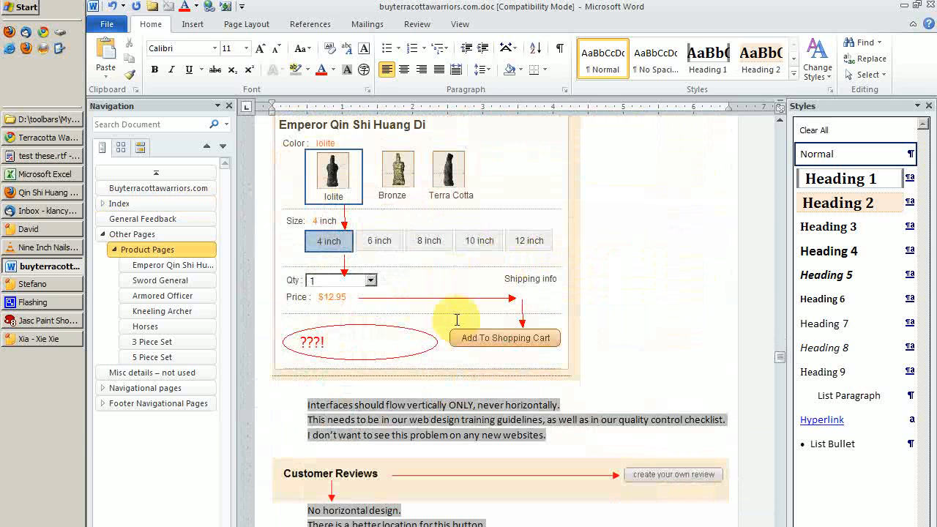
pyautogui.scroll(-4, 402, 296)
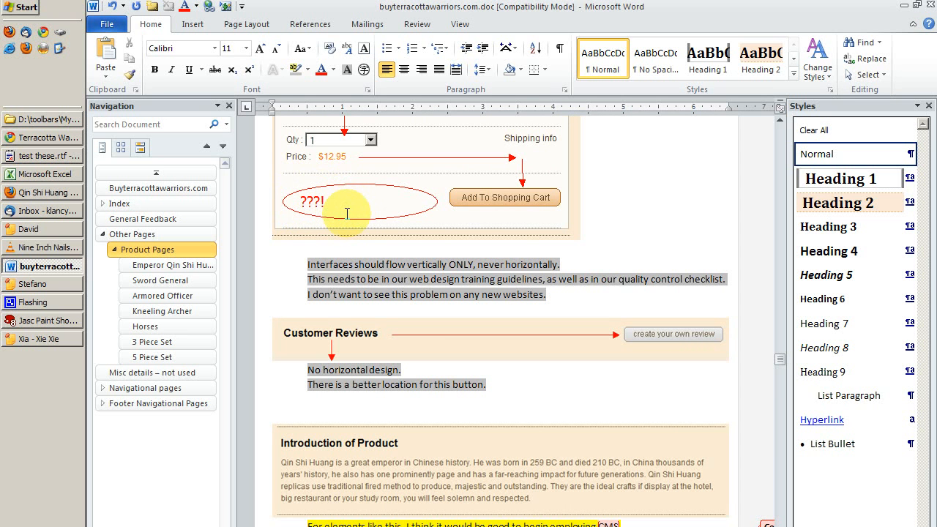
pyautogui.scroll(-15, 365, 224)
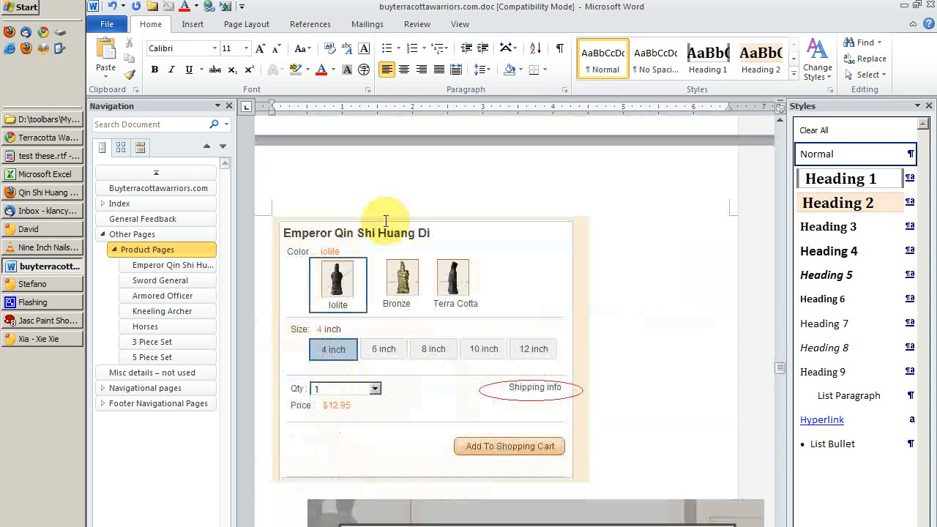
pyautogui.scroll(-12, 388, 215)
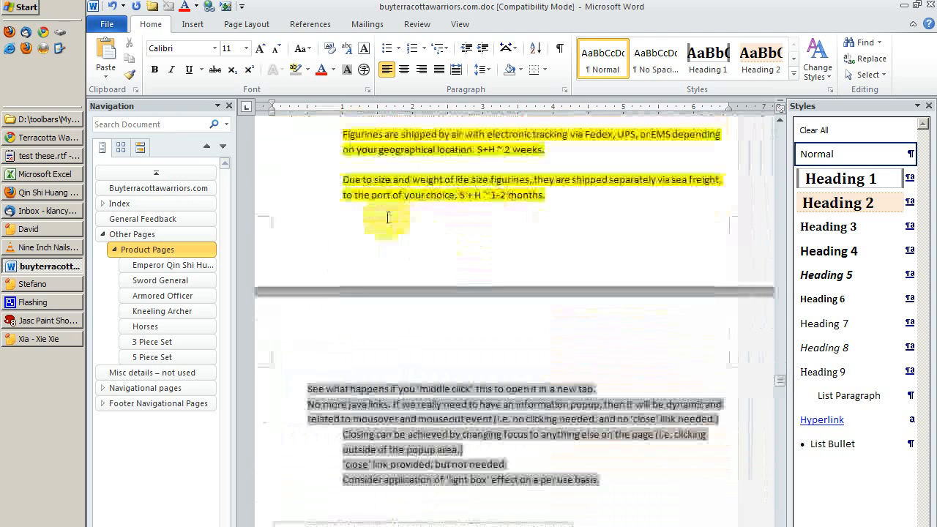
pyautogui.scroll(-15, 392, 219)
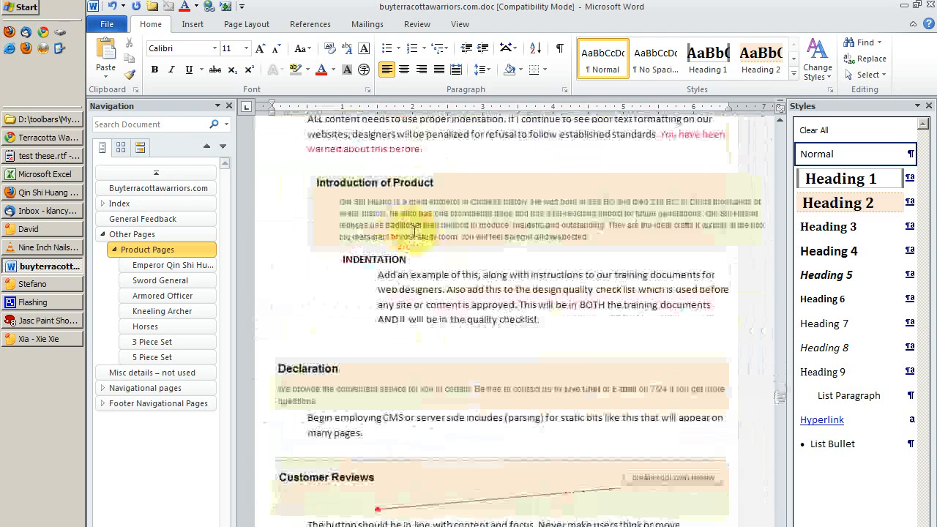
# - Skim the product description texts from Armored Officer through Horses and 3 Piece Set to 5 Piece Set
pyautogui.scroll(-15, 419, 244)
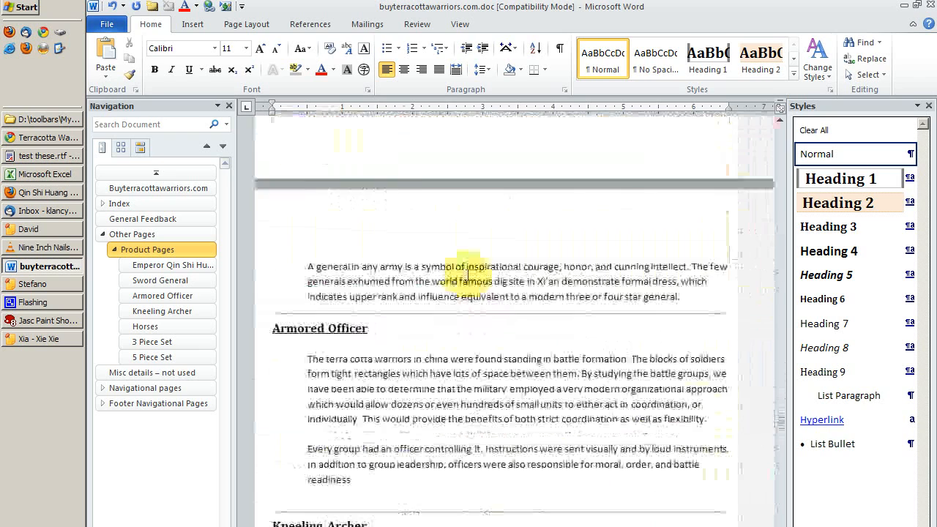
pyautogui.scroll(-15, 479, 286)
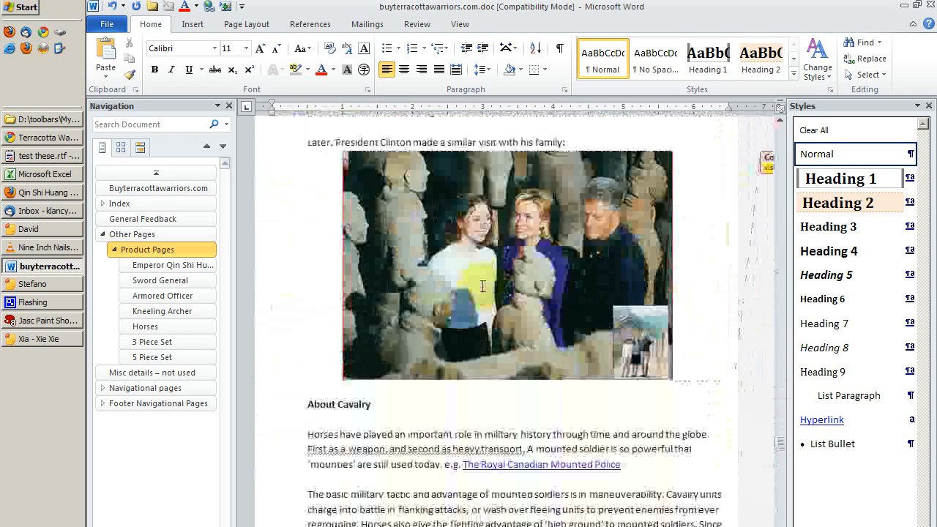
pyautogui.scroll(-10, 483, 285)
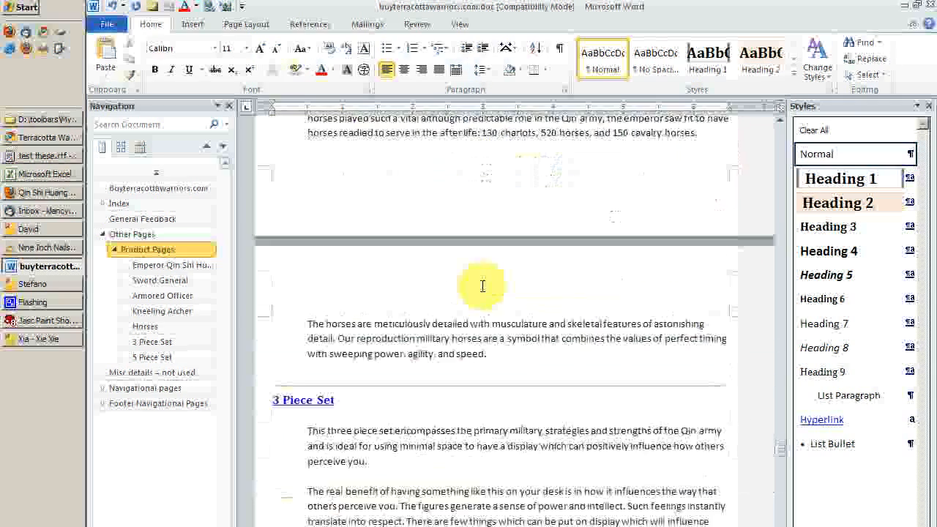
pyautogui.scroll(-12, 482, 285)
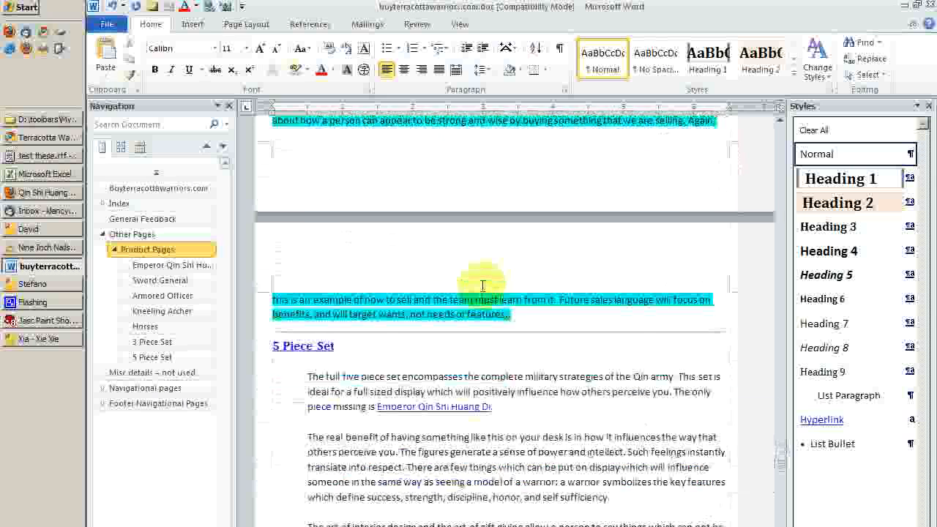
pyautogui.scroll(-5, 482, 286)
# - Examine the Shipping section's FAQ feedback, including the postage question picture and the highlighted notes on calculating shipping costs
pyautogui.scroll(-20, 482, 285)
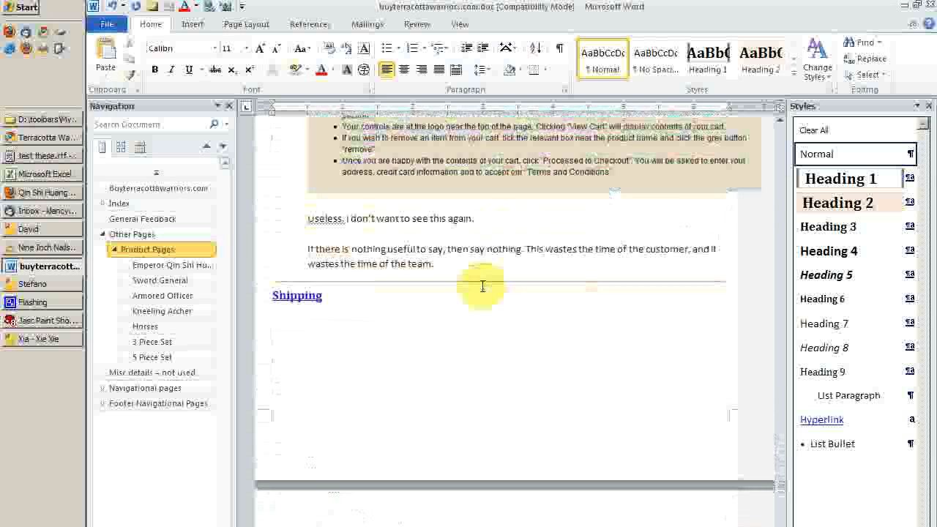
pyautogui.scroll(-10, 482, 286)
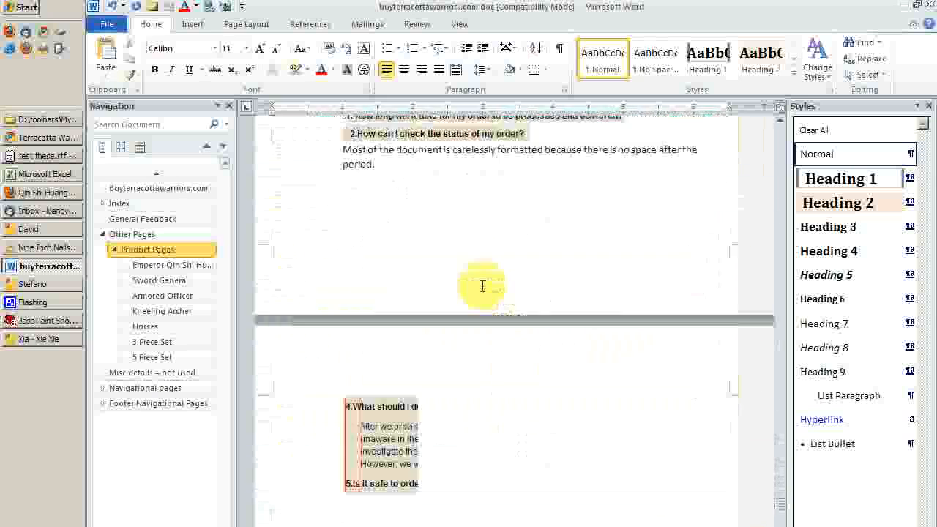
pyautogui.scroll(-8, 483, 285)
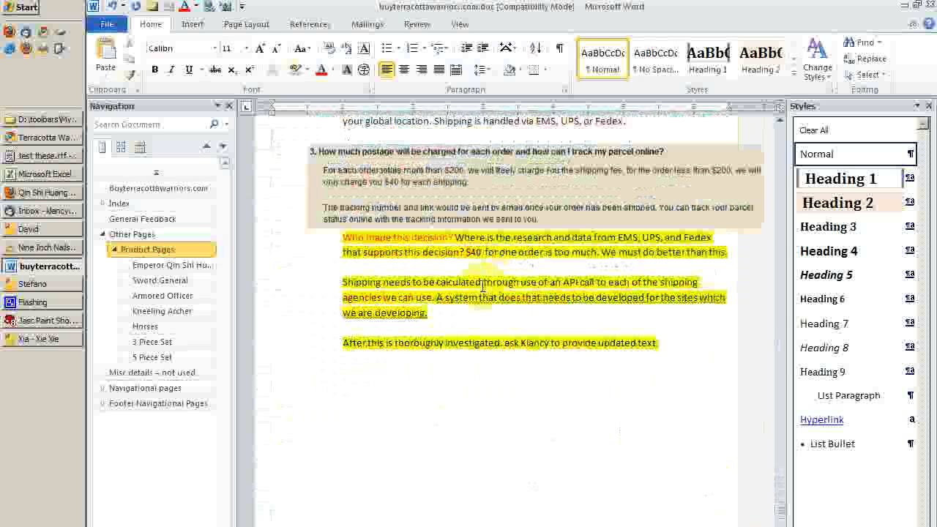
pyautogui.scroll(10, 482, 285)
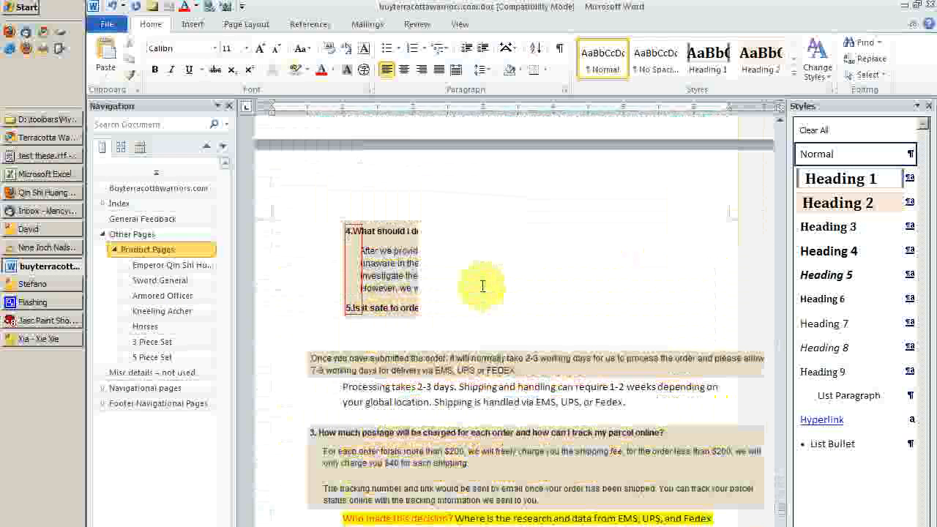
pyautogui.scroll(-5, 483, 286)
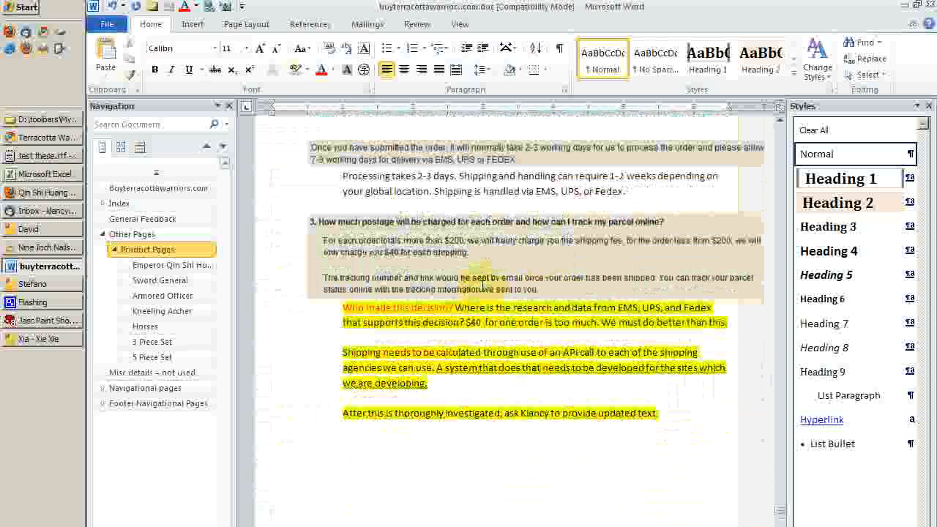
pyautogui.click(425, 246)
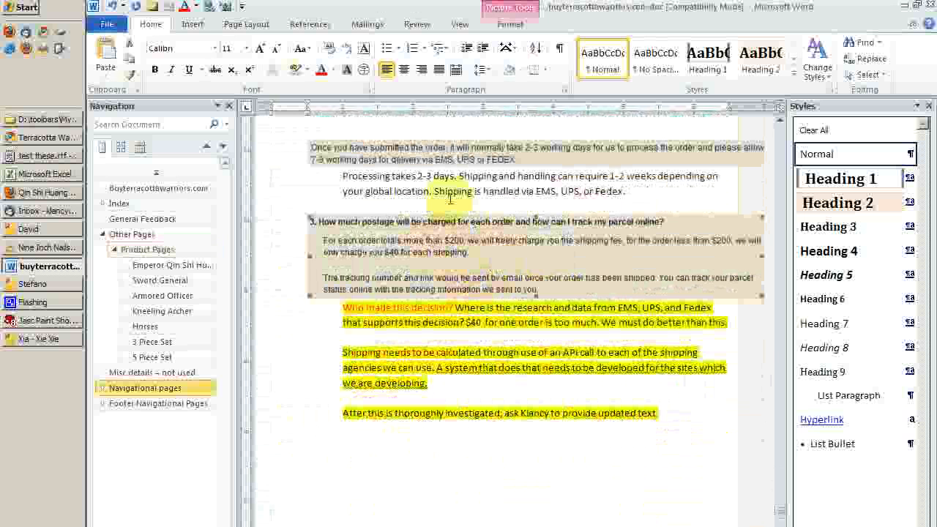
pyautogui.scroll(5, 465, 209)
pyautogui.scroll(-4, 465, 209)
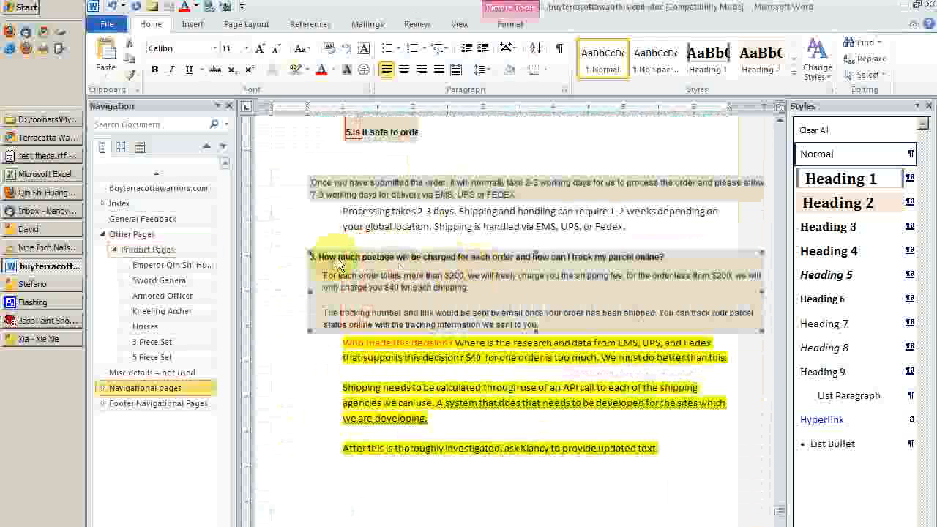
pyautogui.click(502, 345)
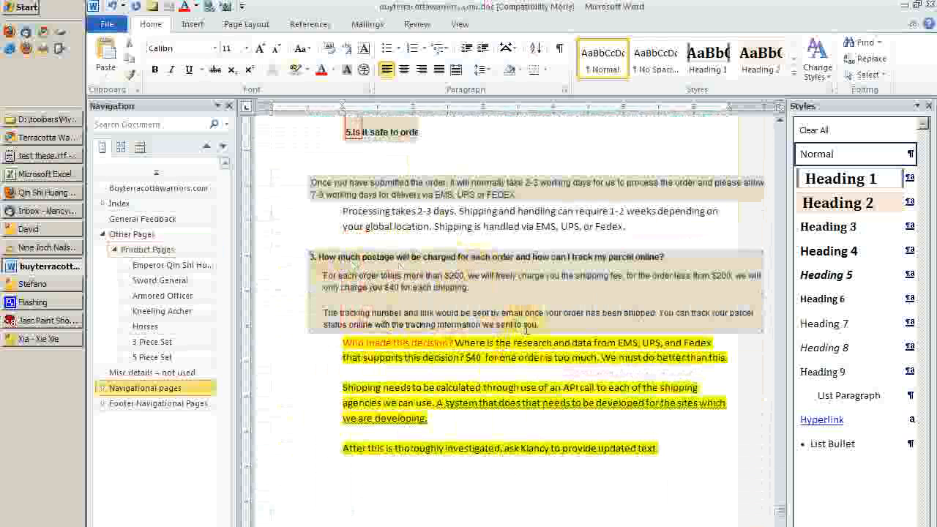
# - Read the remaining FAQ, Process flow and social media feedback, and return to the beginning of the document
pyautogui.scroll(-6, 529, 337)
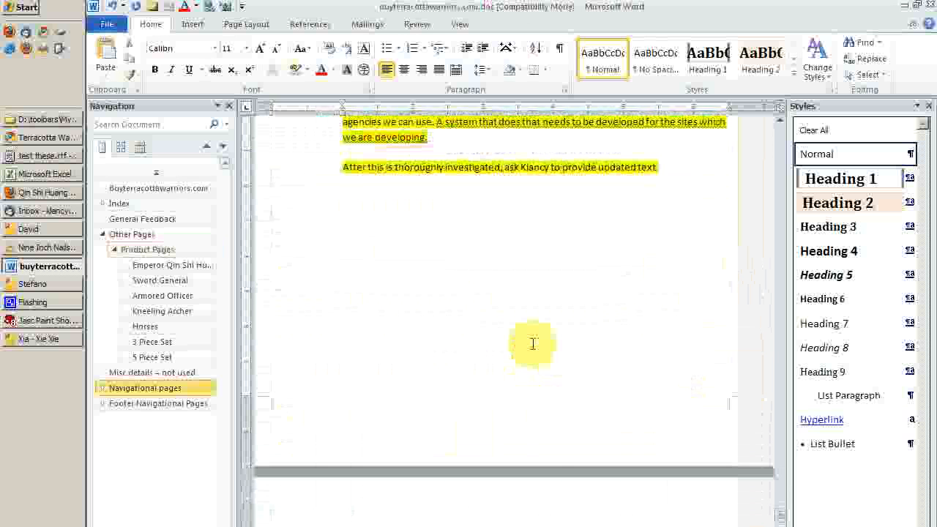
pyautogui.scroll(-15, 533, 344)
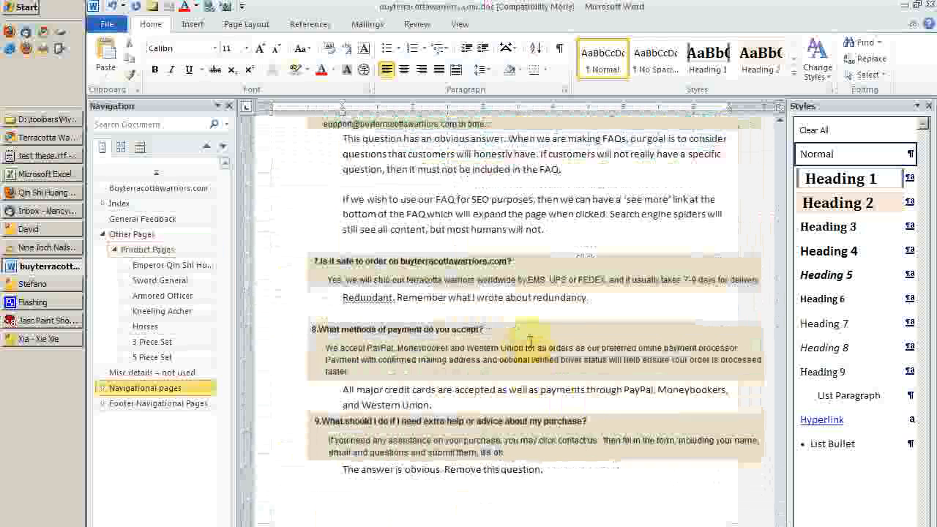
pyautogui.scroll(-18, 530, 341)
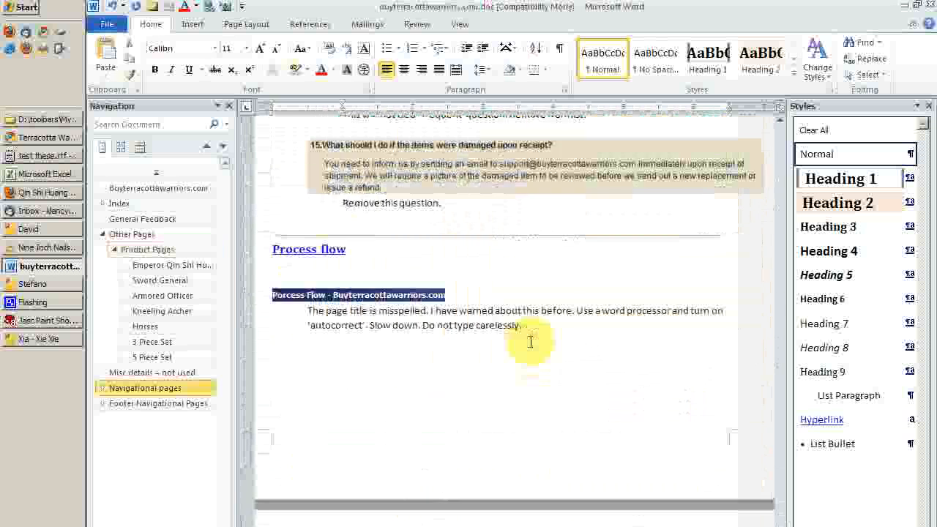
pyautogui.scroll(-10, 531, 341)
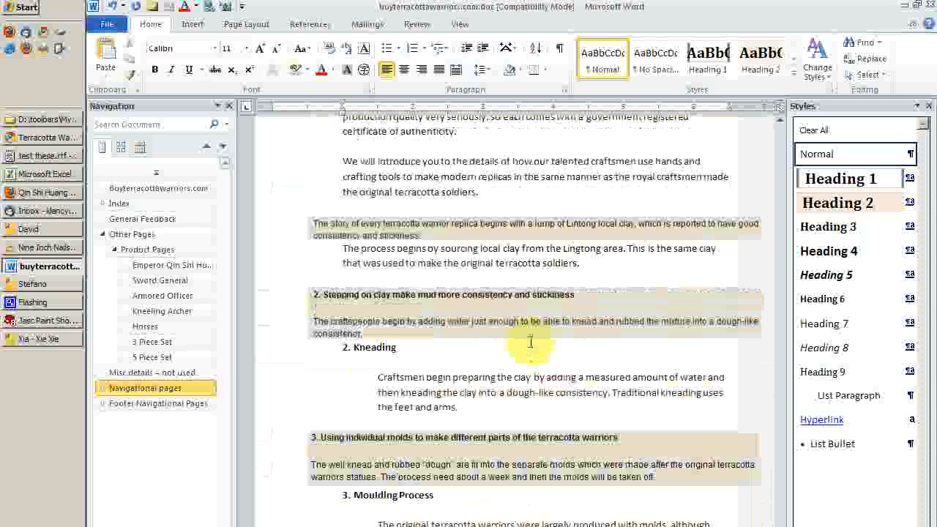
pyautogui.scroll(-15, 530, 341)
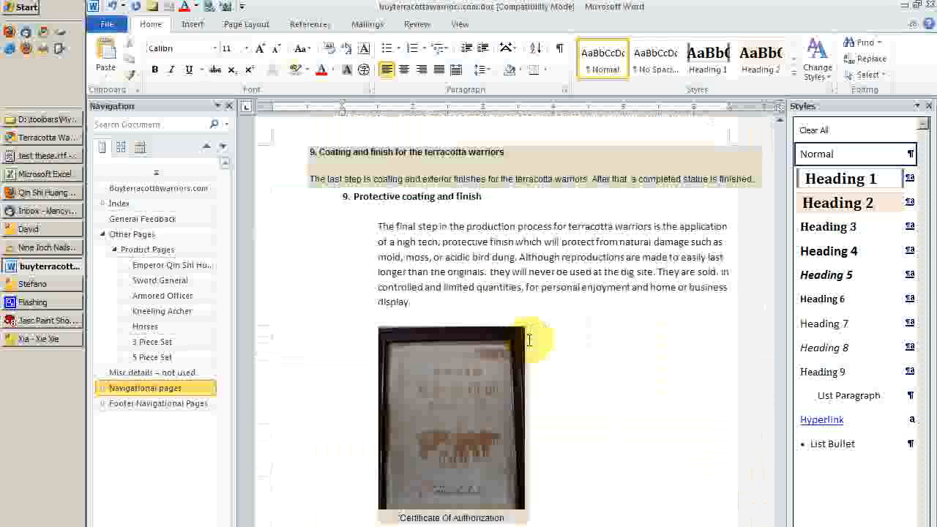
pyautogui.scroll(-8, 530, 340)
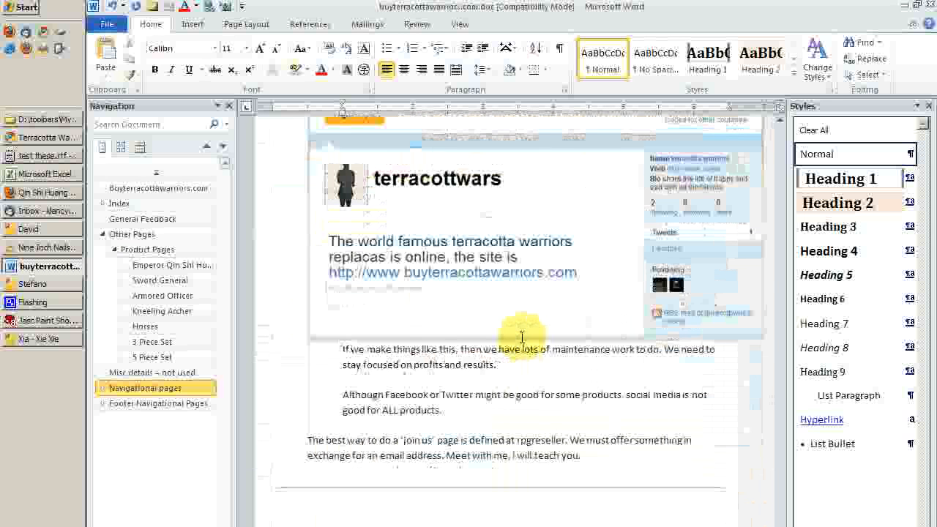
pyautogui.hotkey('ctrl', 'Home')
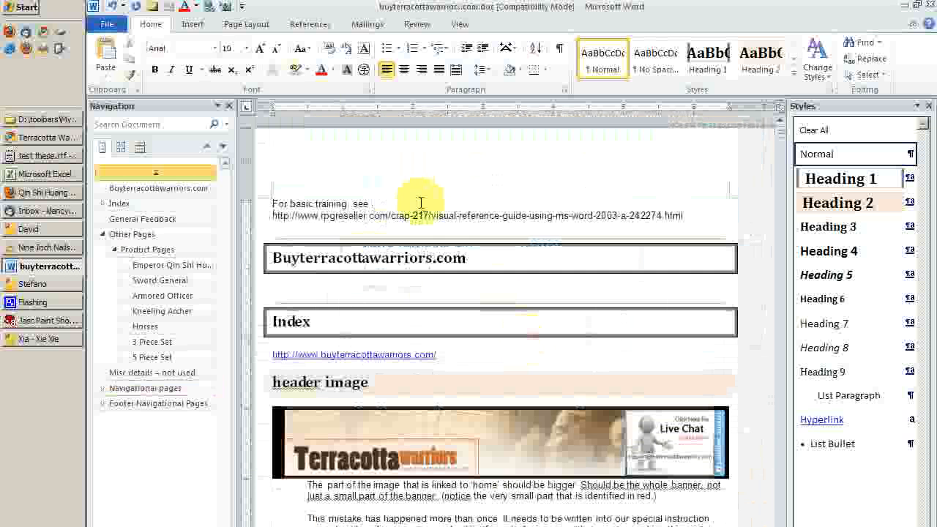
pyautogui.press('Delete')
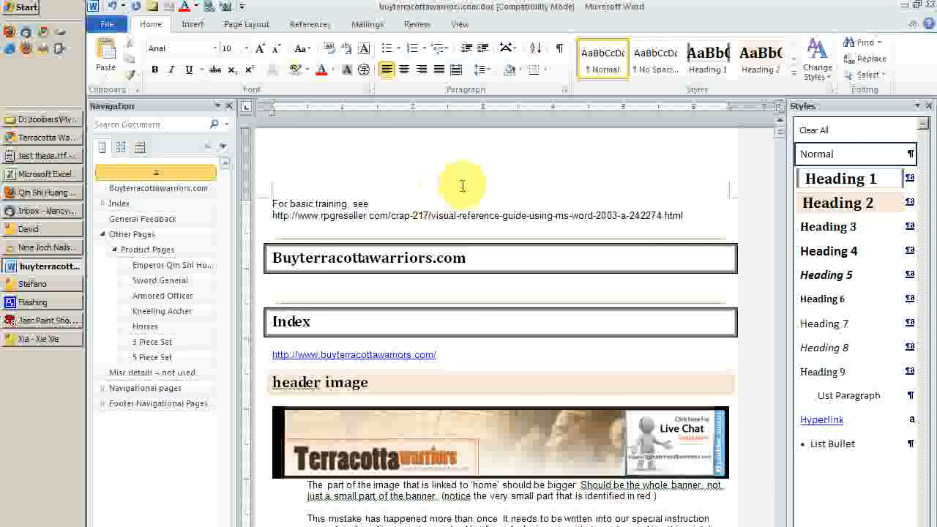
# - Switch to Paint Shop Pro, move the enlarged speech-bubble image window higher, and bring the Image6 page mockup to the front
pyautogui.click(903, 9)
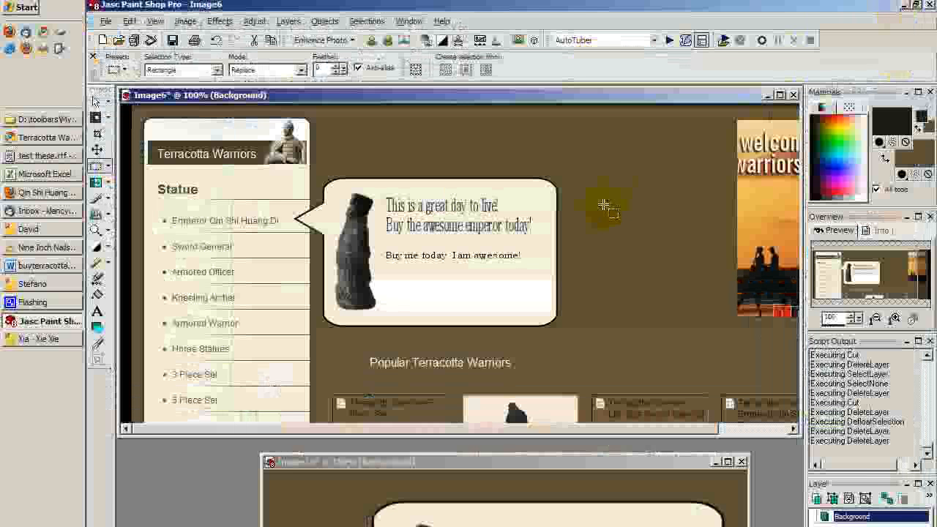
pyautogui.moveTo(501, 463); pyautogui.dragTo(481, 352)
pyautogui.click(449, 101)
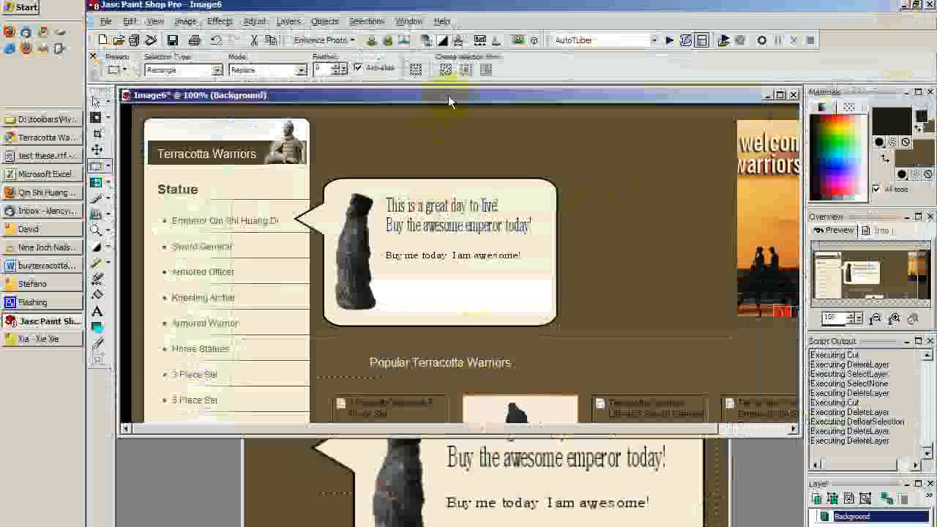